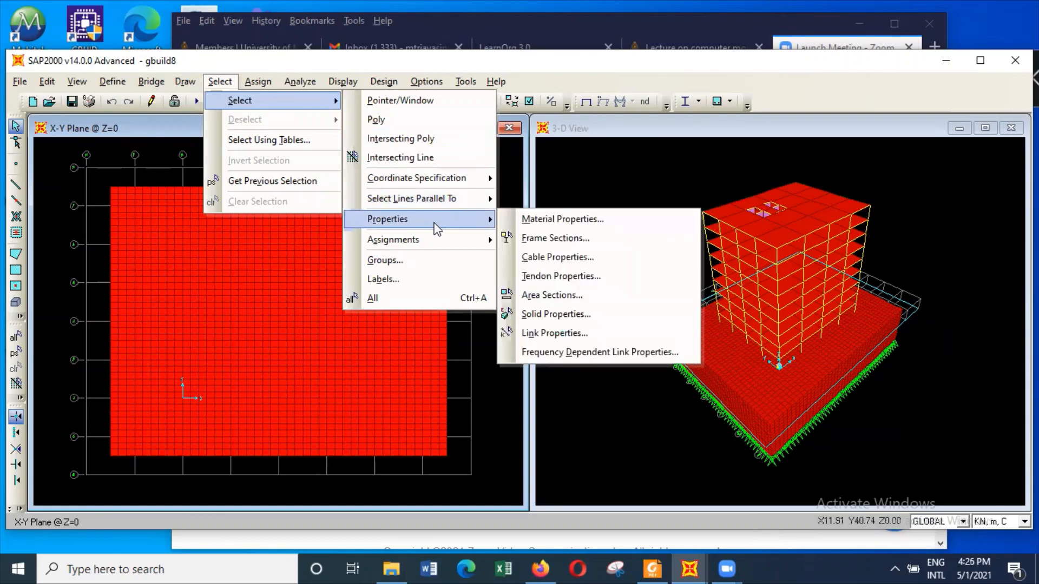
Select all area objects that use the raft1200 section
left_click(598, 297)
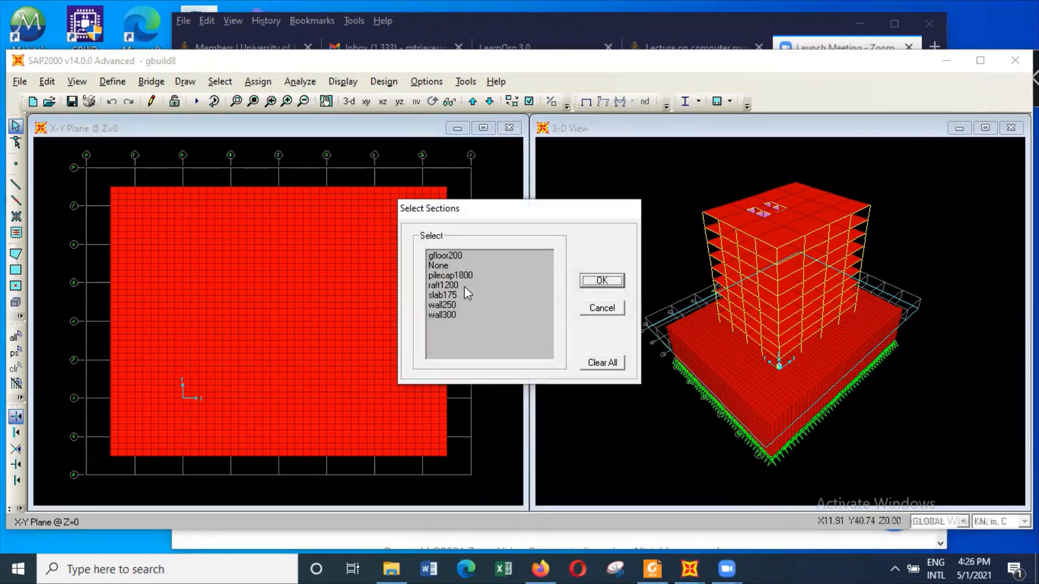
left_click(465, 285)
left_click(602, 280)
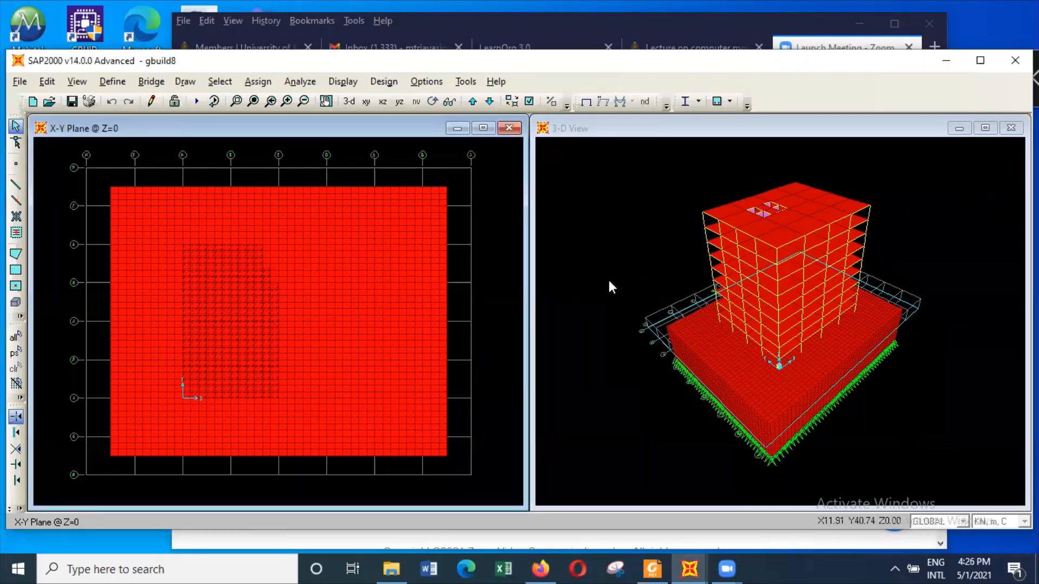
Set the 3-D view to the XZ direction with a reduced aperture
left_click(560, 195)
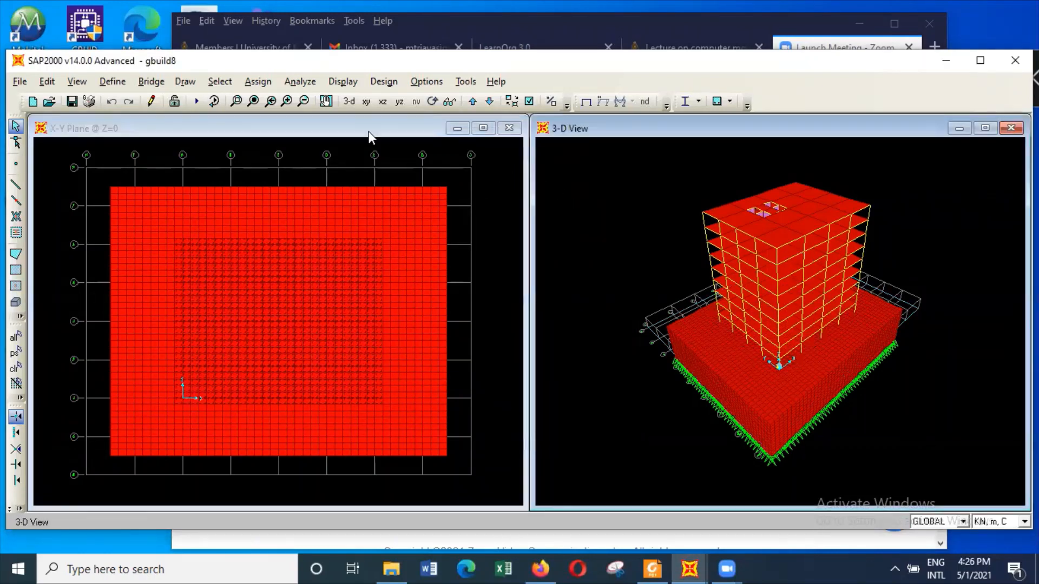
left_click(84, 83)
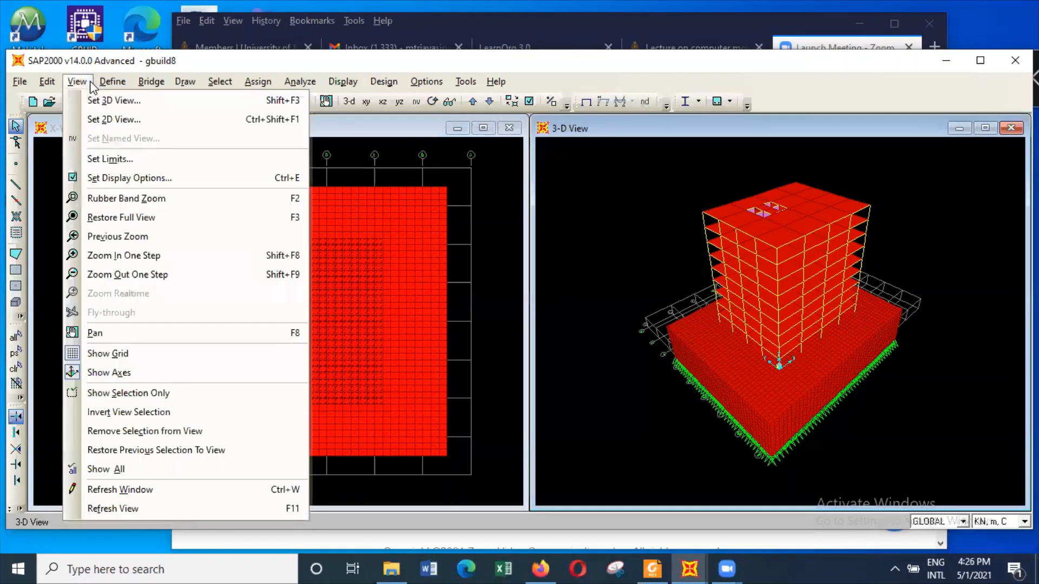
left_click(109, 102)
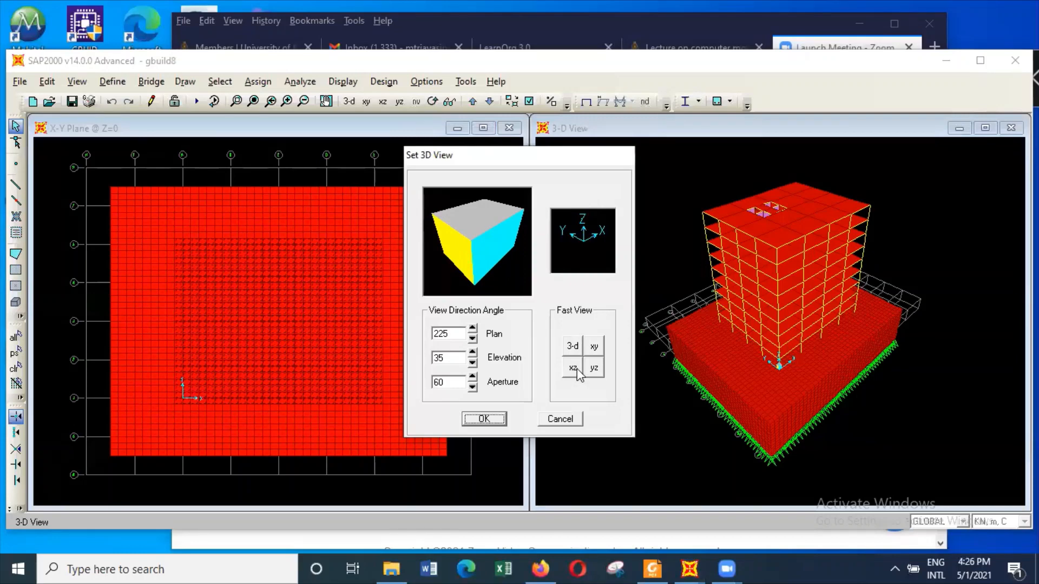
left_click(574, 369)
left_click(472, 387)
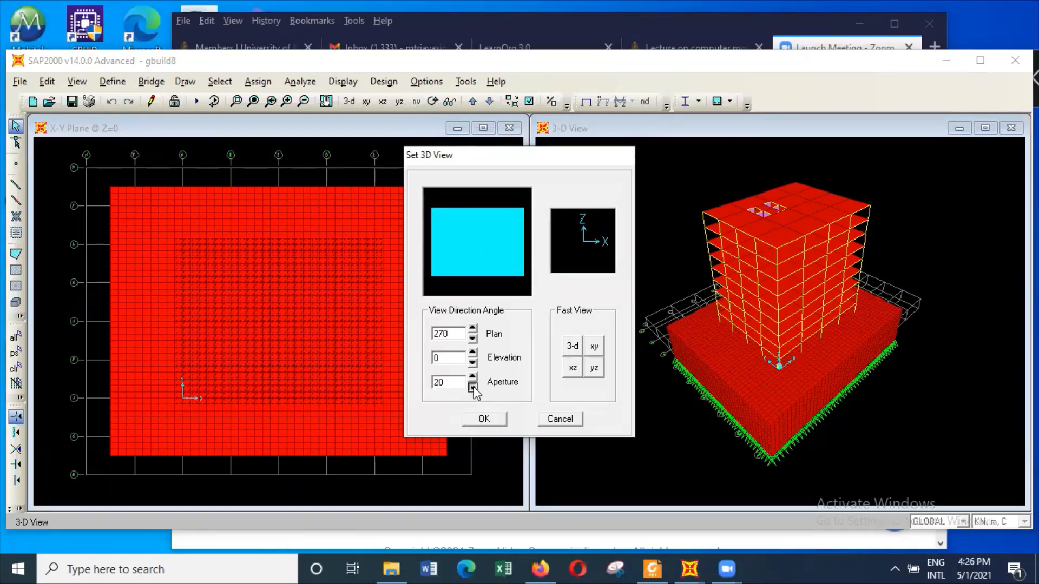
left_click(483, 418)
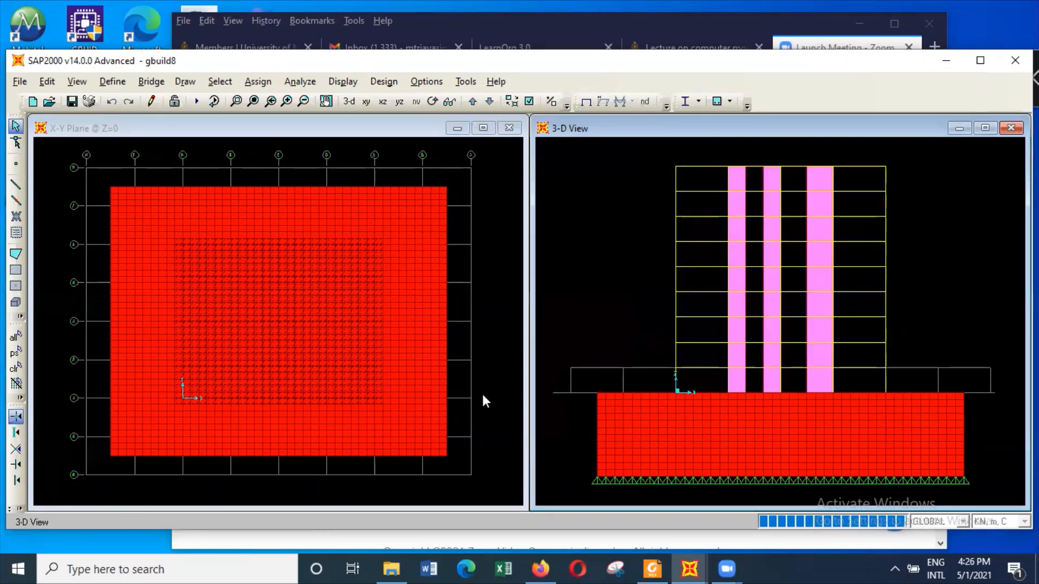
Add the whole building above the soil block to the selection and replicate it once with dz 10 m, deleting the original objects
left_click_drag(899, 384, 645, 157)
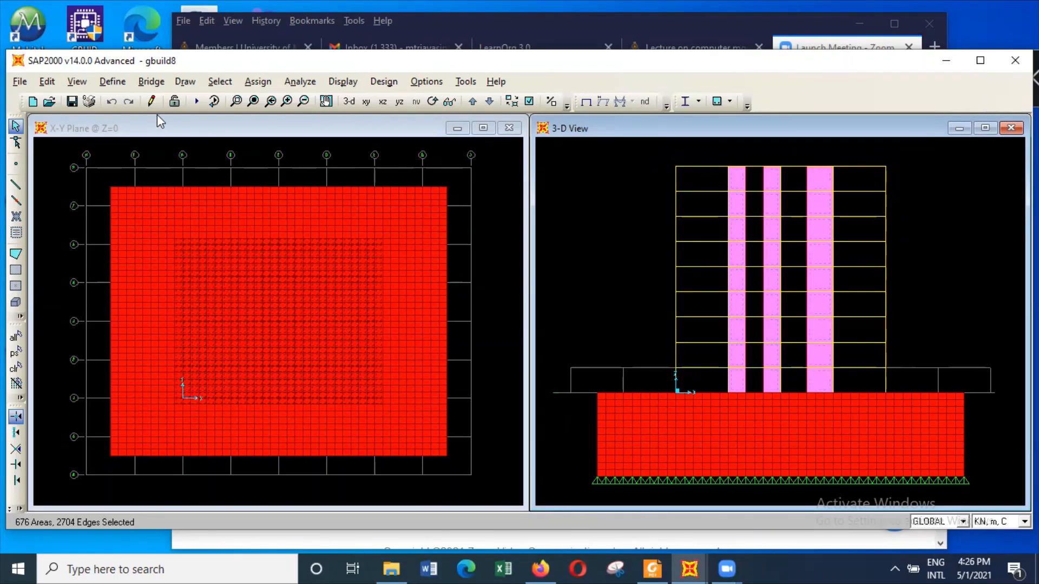
left_click(47, 81)
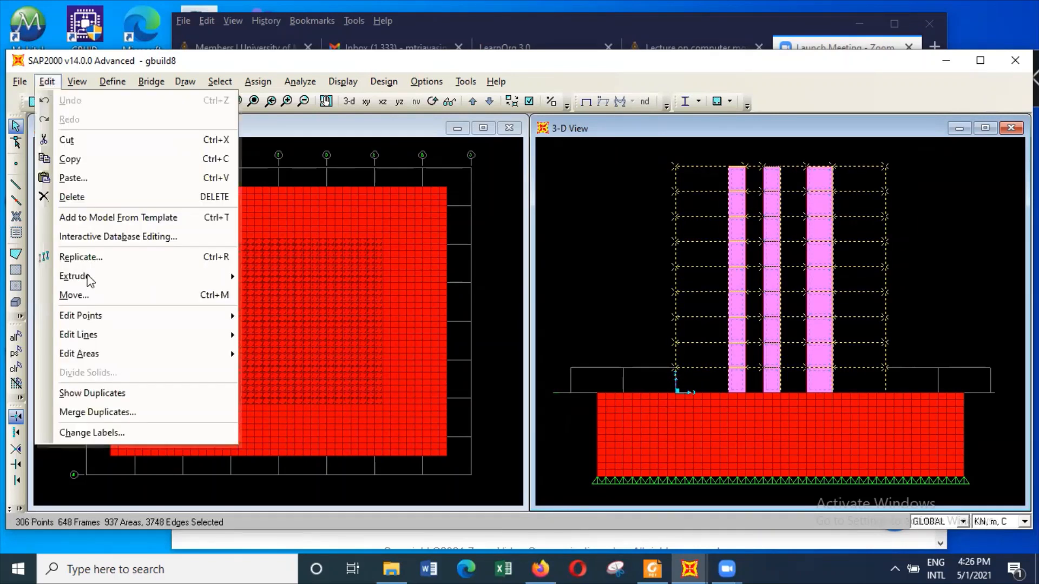
left_click(105, 258)
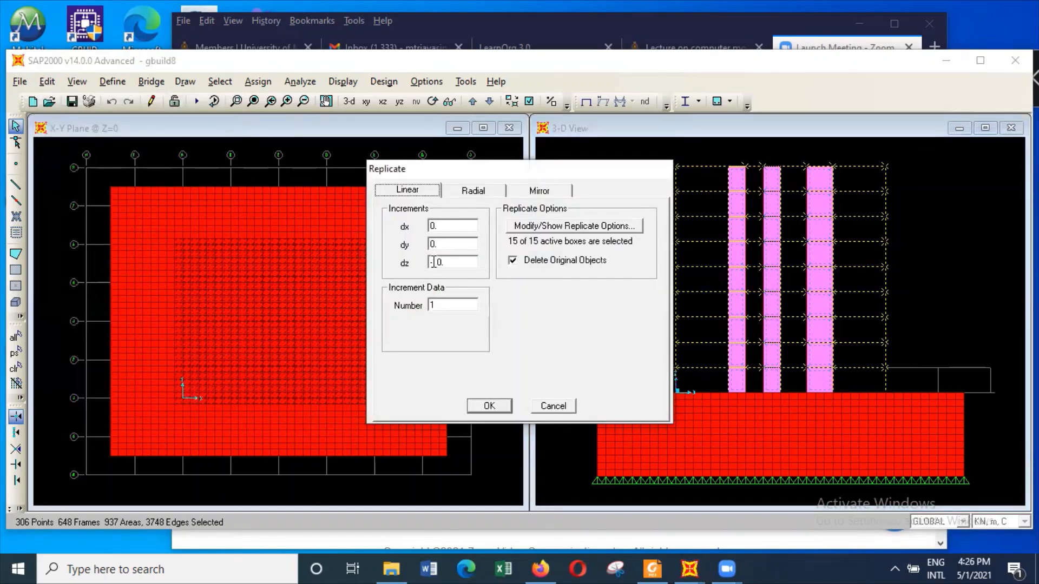
left_click(433, 262)
key("Delete")
left_click(502, 408)
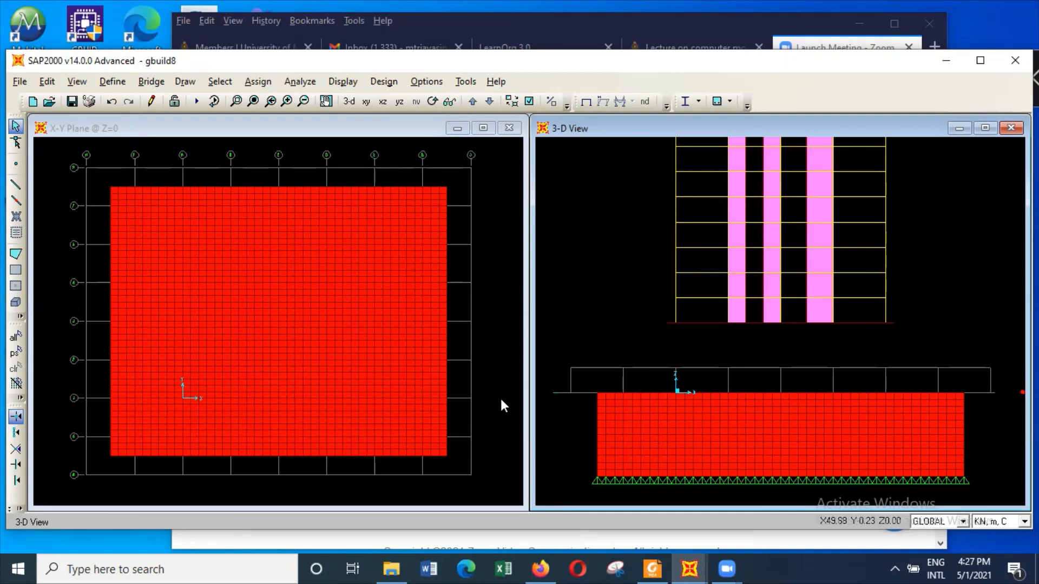
Start a new shell area section as a copy of raft1200
left_click(504, 253)
left_click(79, 82)
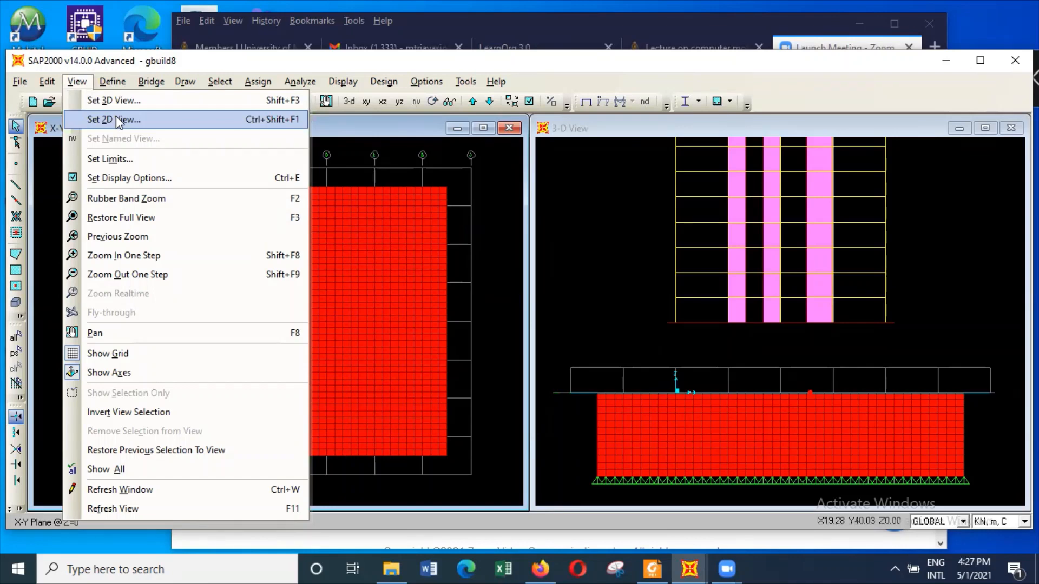
left_click(113, 82)
left_click(113, 83)
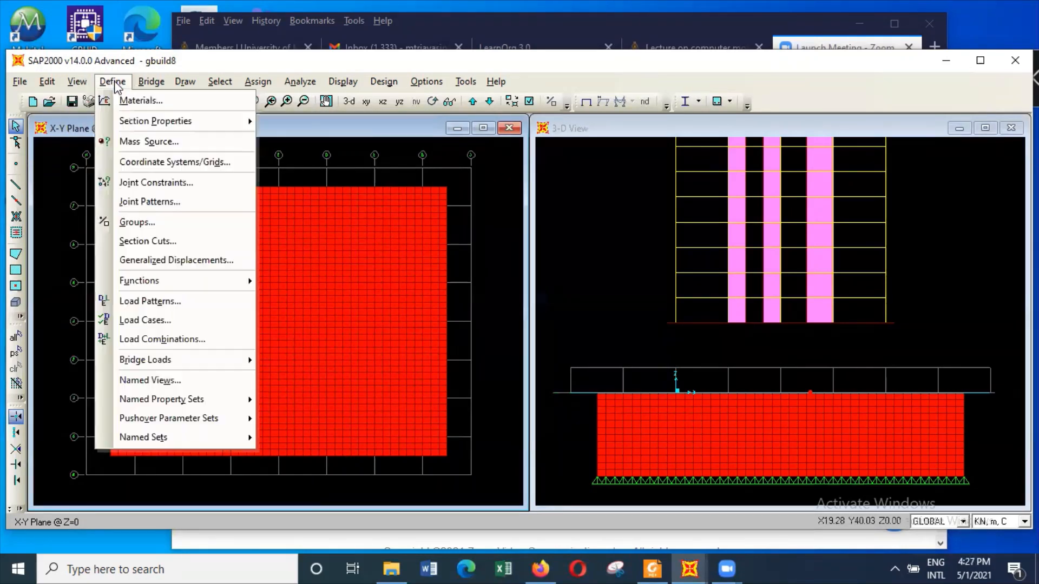
mouse_move(138, 122)
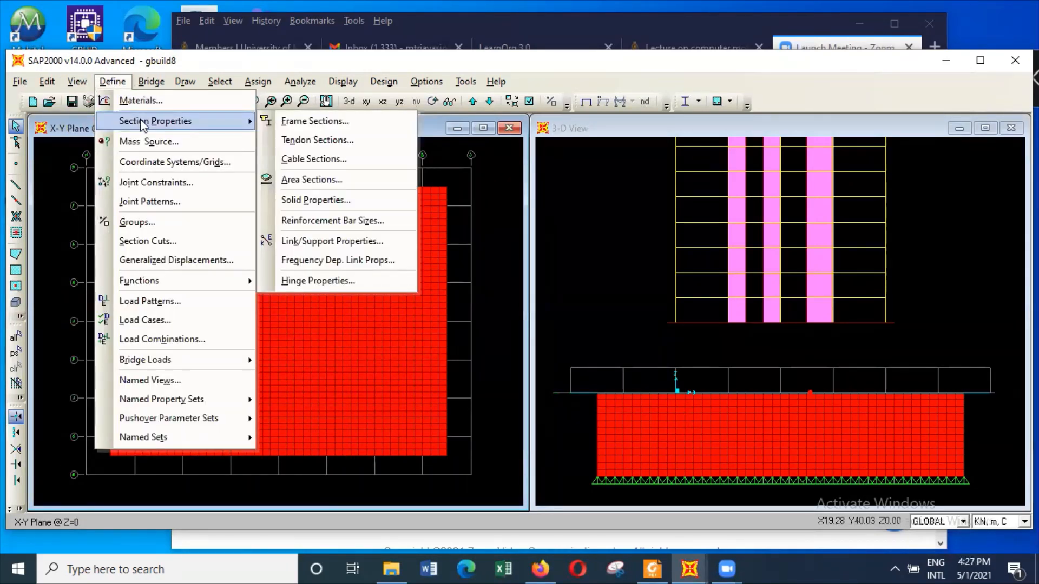
left_click(349, 181)
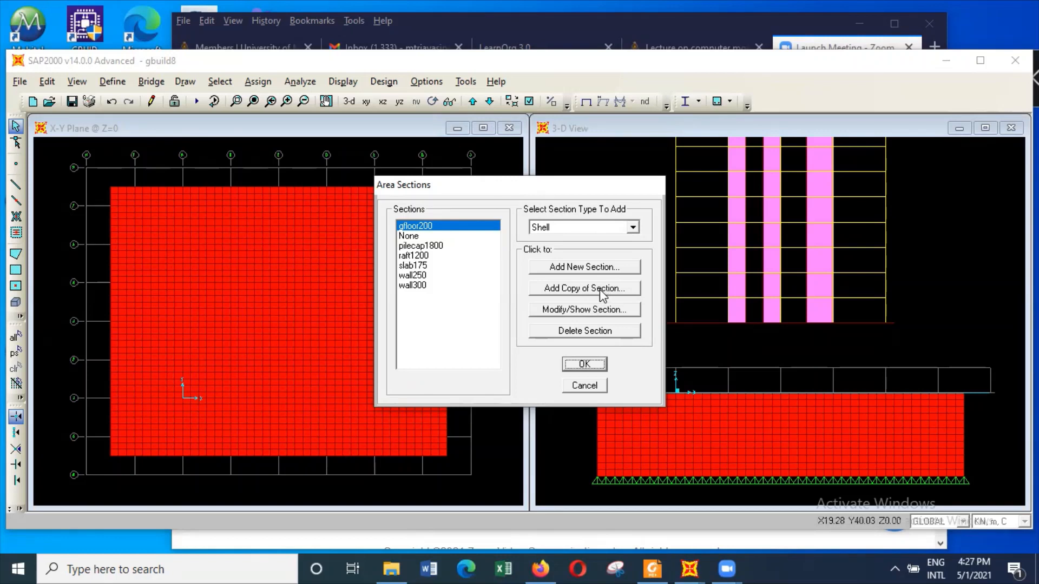
left_click(441, 255)
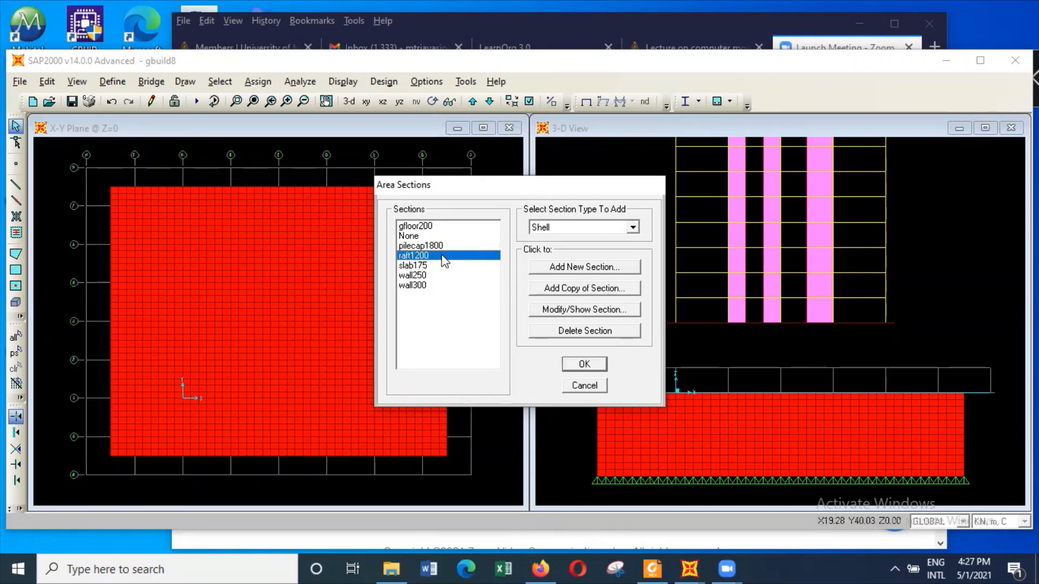
left_click(607, 294)
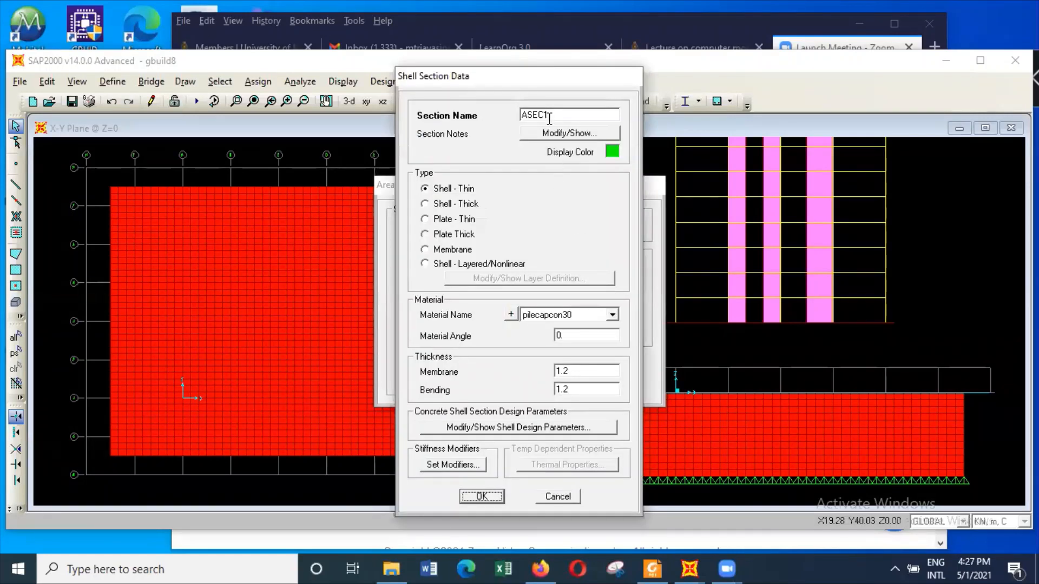
Name the copied section bottomslab450 and set its membrane and bending thicknesses to 0.45 m
double_click(559, 116)
mouse_move(558, 116)
left_mouse_down()
mouse_move(540, 116)
mouse_move(570, 117)
left_mouse_up()
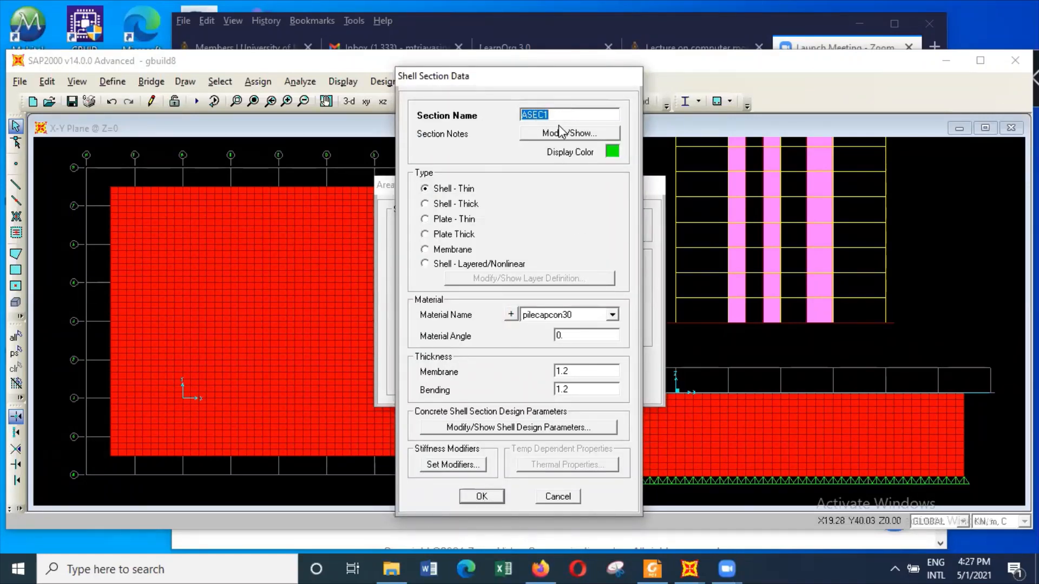
type("boro")
type("mslab500")
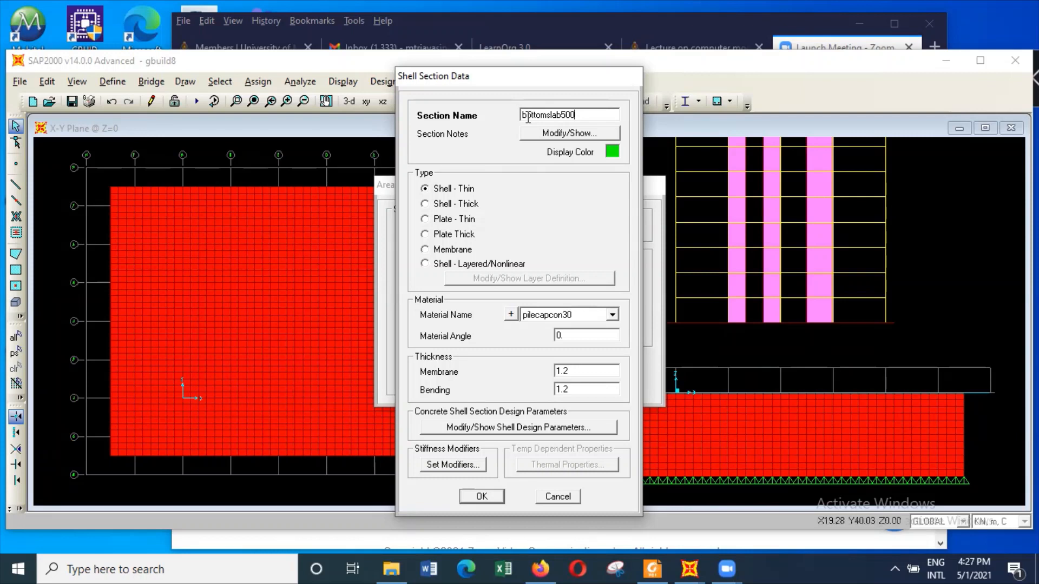
type("4")
double_click(589, 370)
type(".45")
double_click(577, 388)
type(".5")
key("BackSpace")
type("45")
left_click(496, 499)
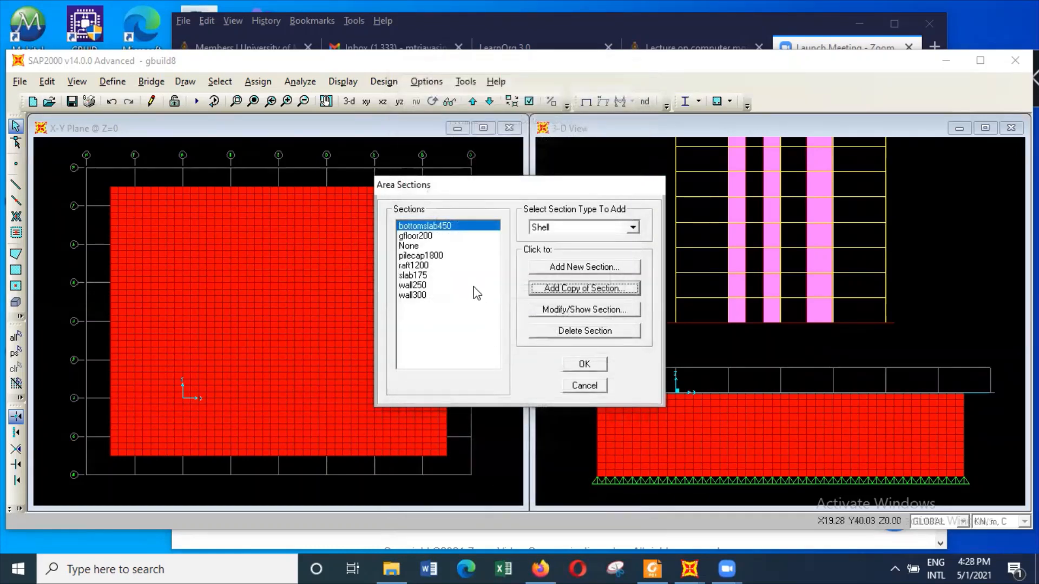
Copy the bottomslab450 area section and name the copy topslab200
left_click(583, 288)
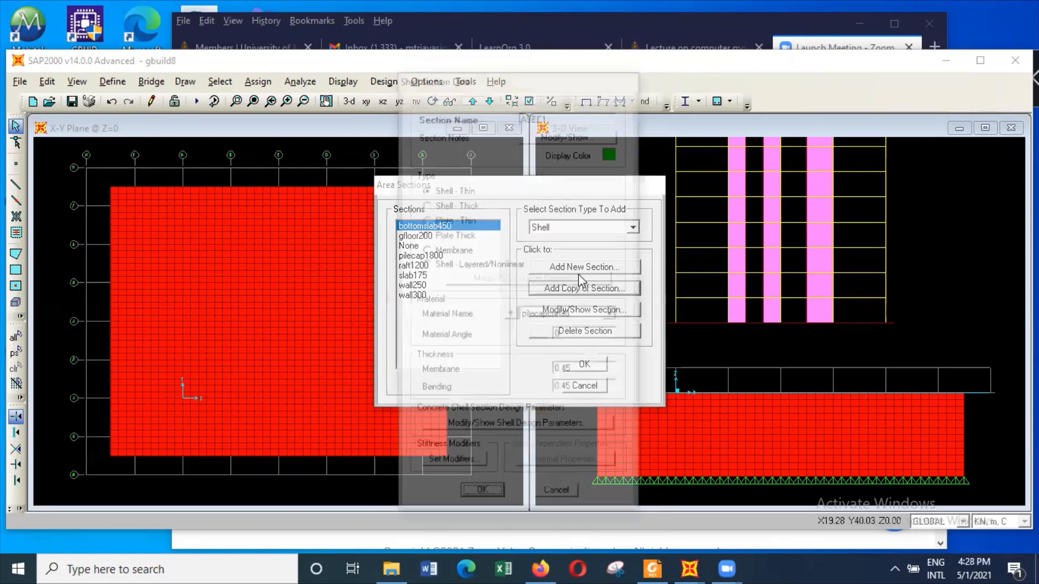
double_click(561, 114)
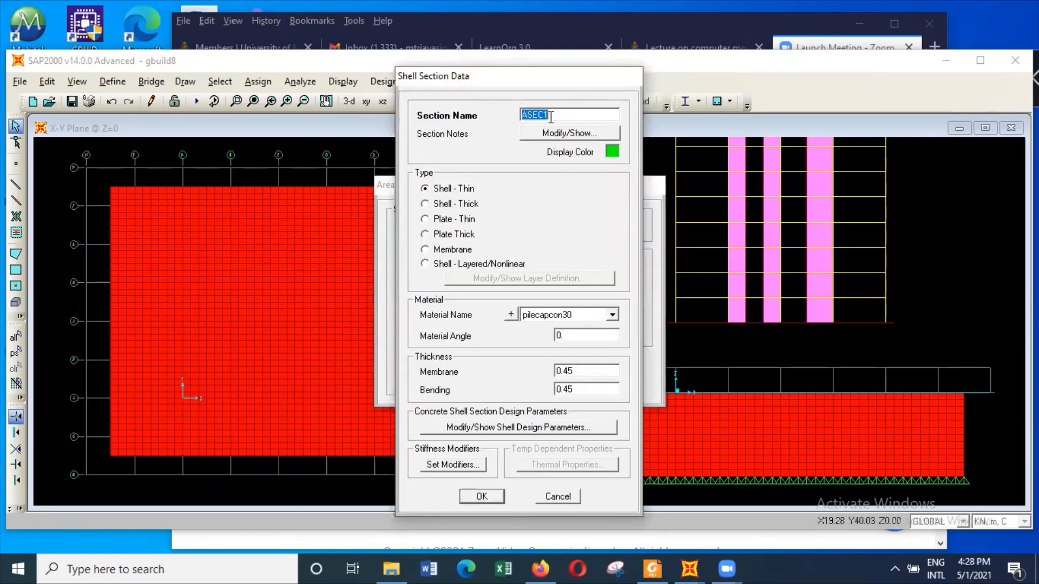
type("tdpslab200")
Set the membrane and bending thicknesses of topslab200 to 0.2 m
double_click(585, 370)
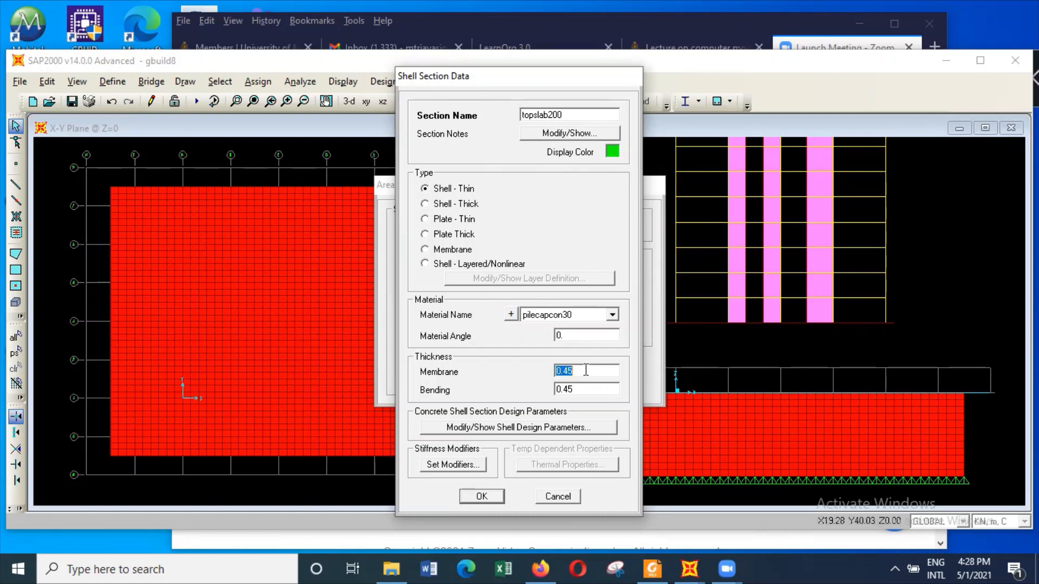
left_click(585, 371)
key("BackSpace")
key("BackSpace")
double_click(587, 385)
left_click(587, 385)
key("BackSpace")
key("BackSpace")
type("2")
left_click(478, 500)
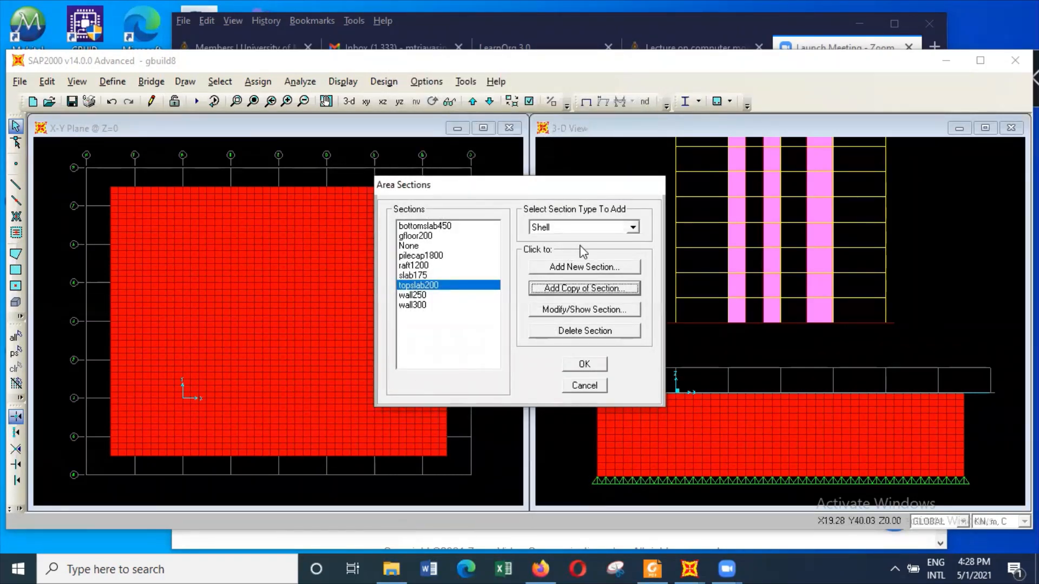
Copy the topslab200 area section and name the copy webwalls300
left_click(599, 289)
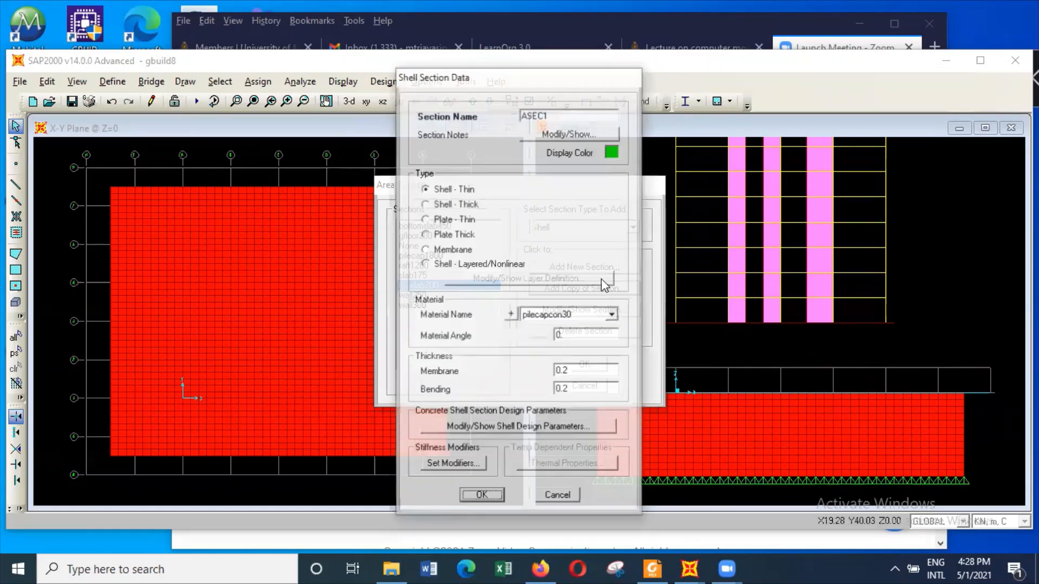
double_click(549, 117)
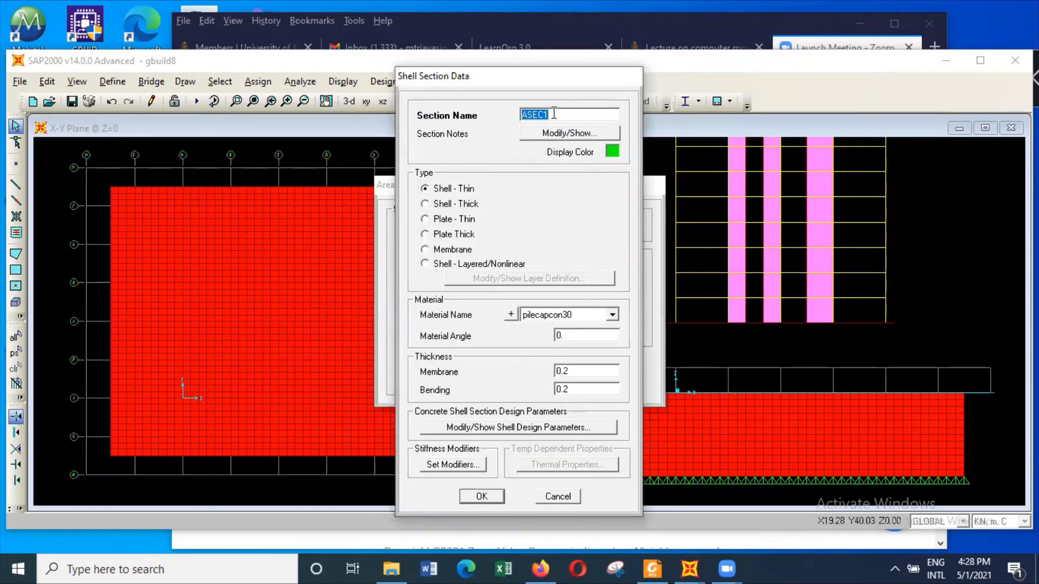
type("webwalls300")
Set the membrane and bending thicknesses of webwalls300 to 0.3 m and accept the area section definitions
double_click(575, 370)
left_click(574, 369)
key("BackSpace")
type("3")
double_click(582, 388)
left_click(583, 387)
type("3")
left_click(493, 496)
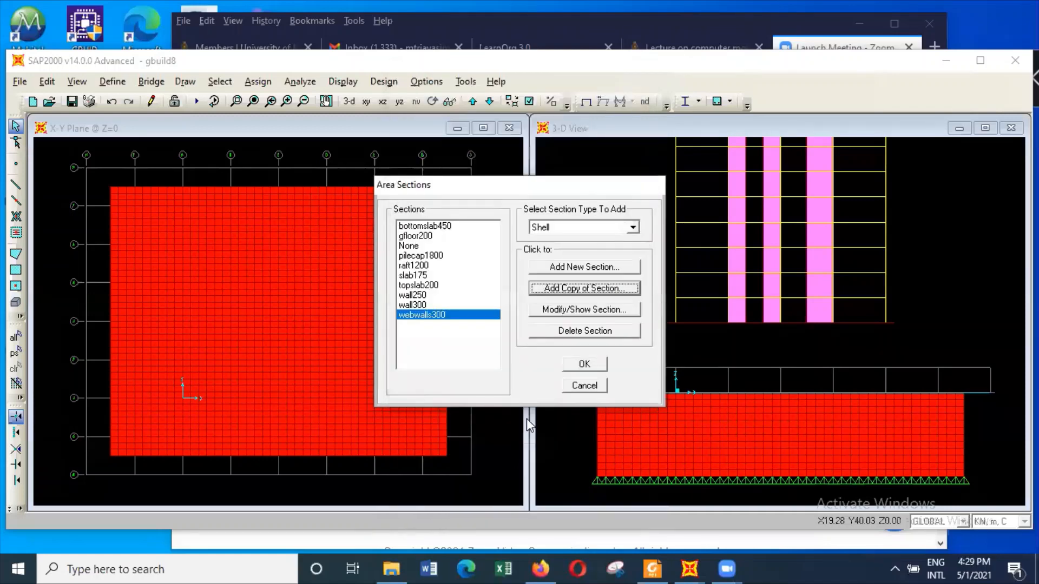
left_click(580, 364)
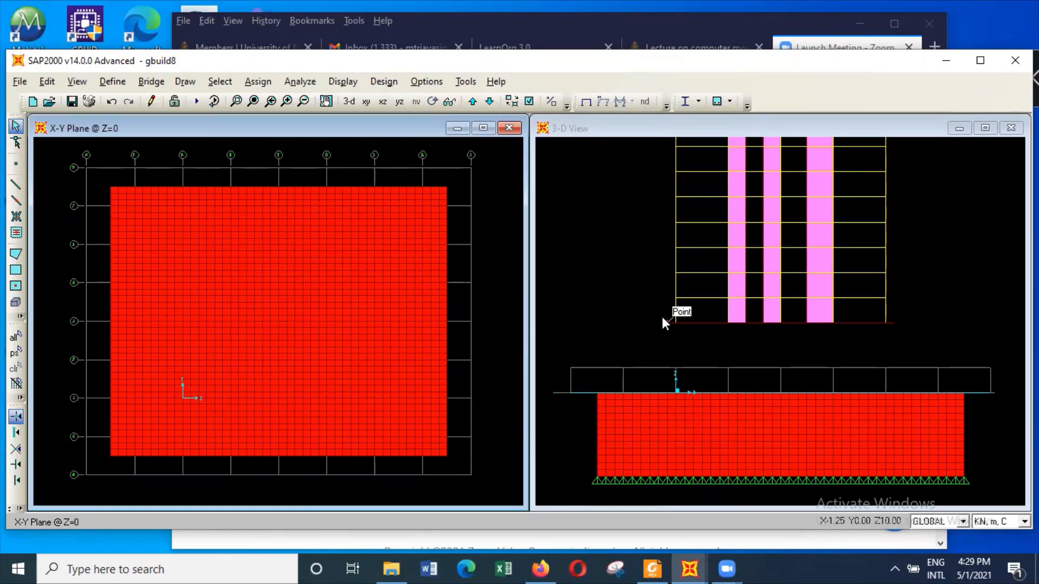
Window-select the raised raft's joints and areas at the base of the building in the 3-D view
left_click_drag(648, 315, 842, 347)
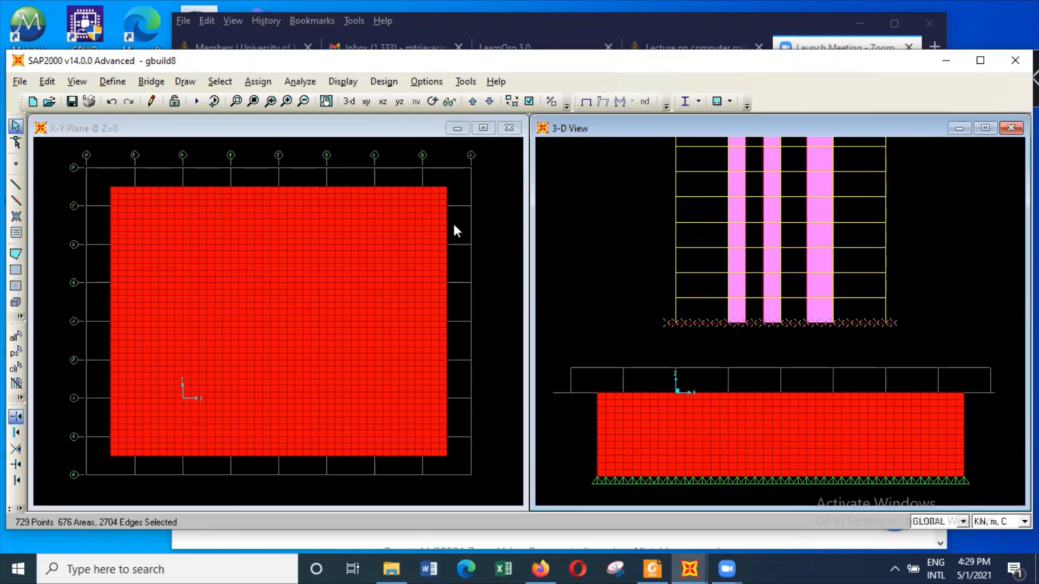
left_click(258, 81)
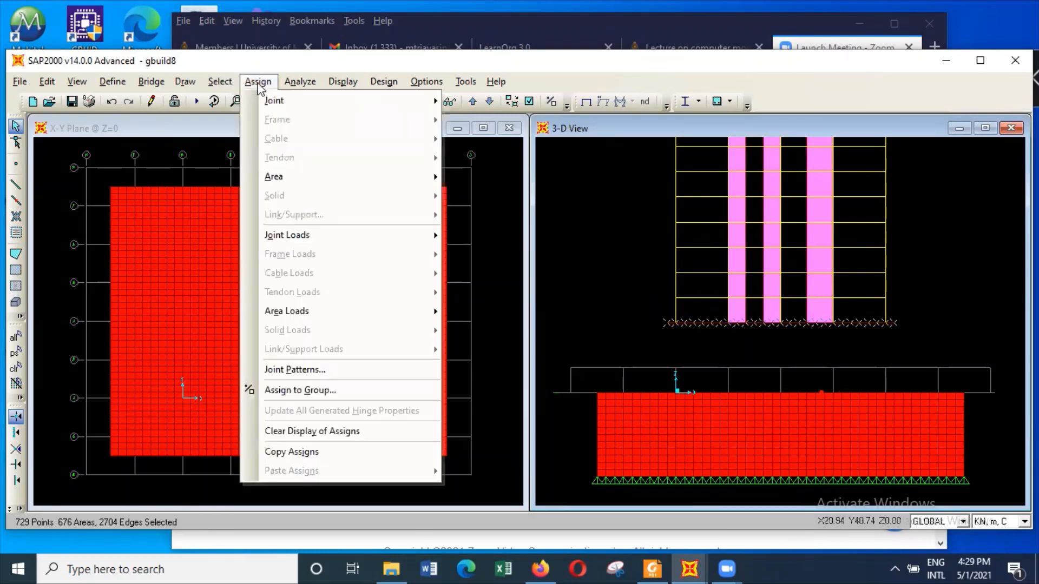
mouse_move(323, 246)
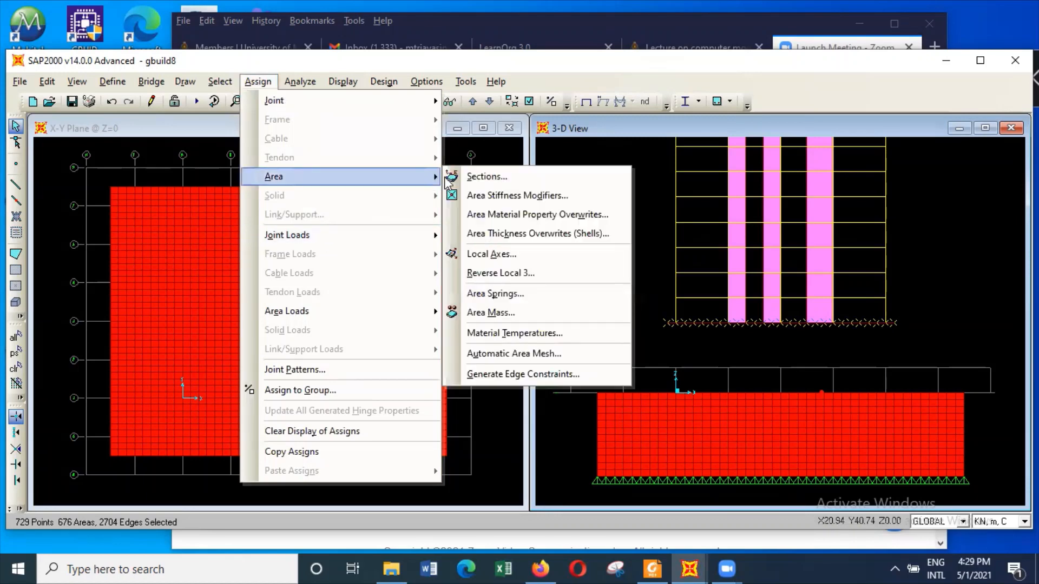
left_click(537, 210)
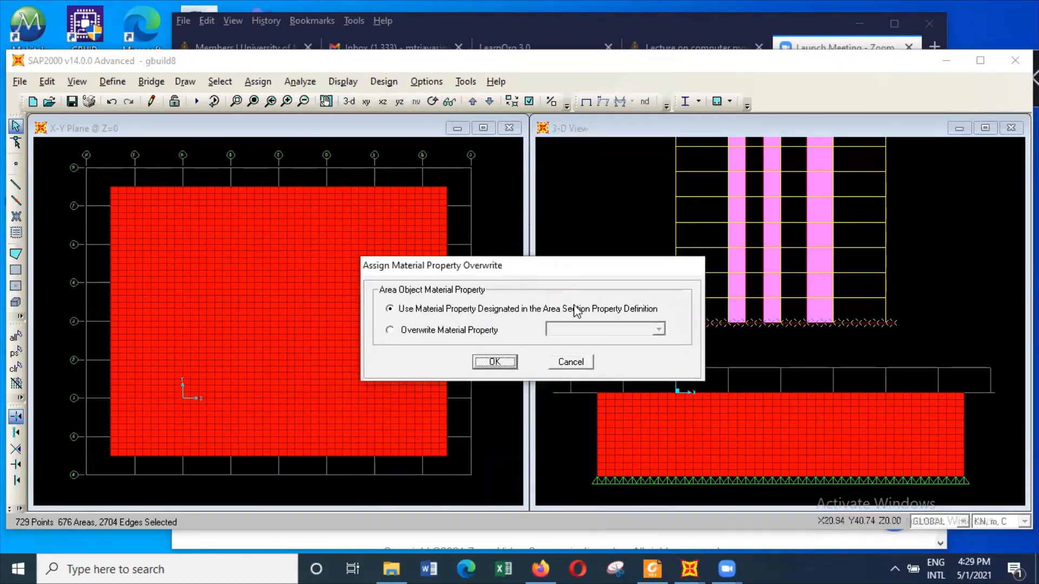
left_click(572, 362)
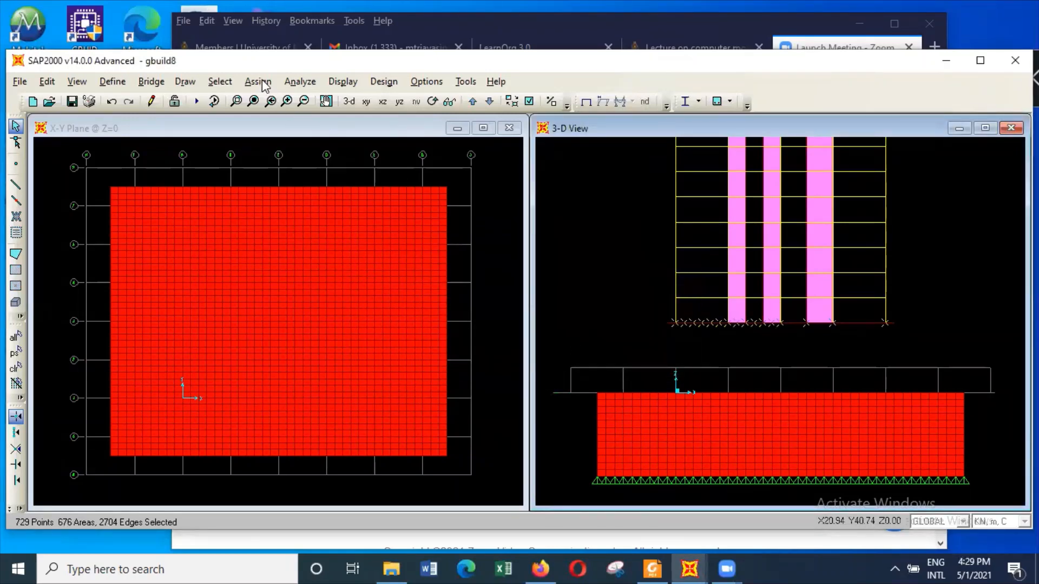
Assign the topslab200 area section to the selected raft areas at the base of the building
left_click(257, 81)
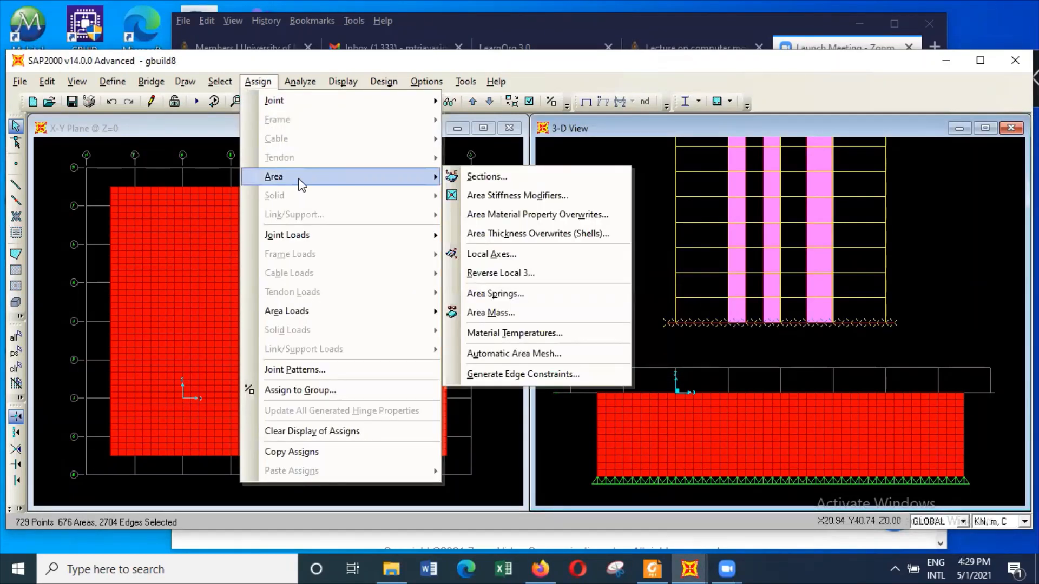
left_click(516, 182)
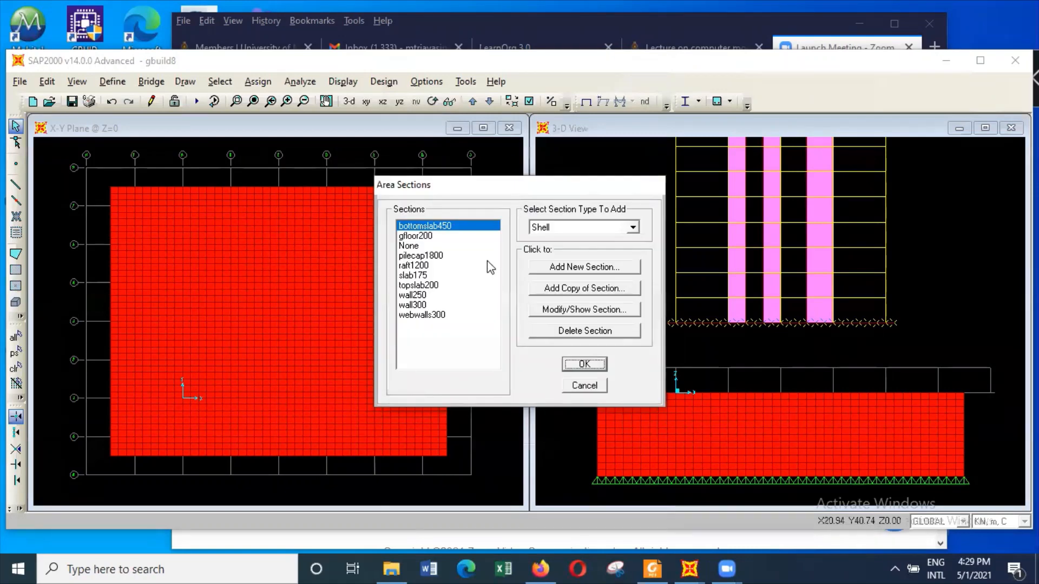
left_click(441, 285)
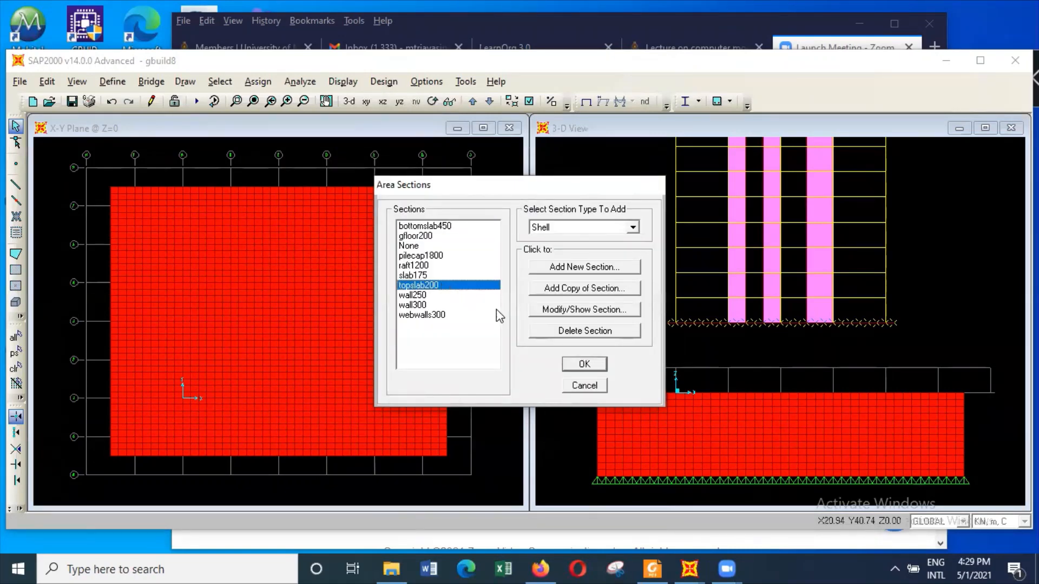
left_click(597, 362)
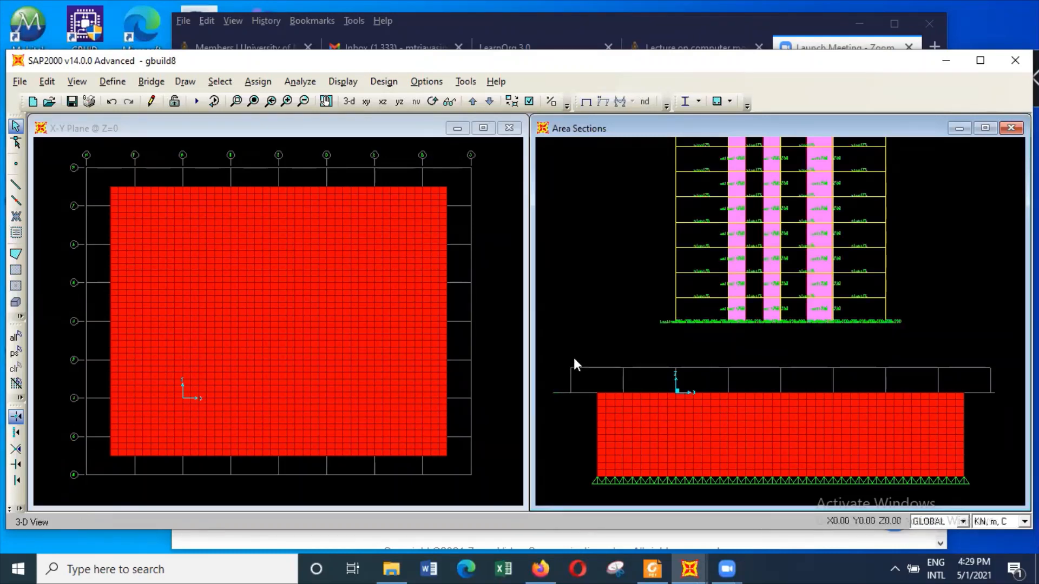
Set the plan view to the X-Y plane at Z = 10
left_click(490, 265)
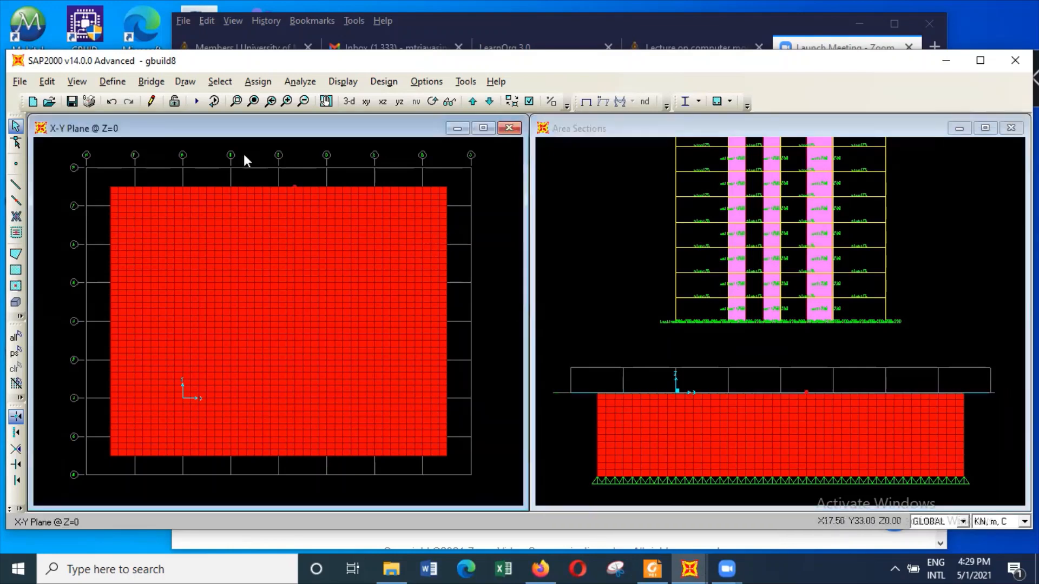
left_click(87, 83)
left_click(108, 115)
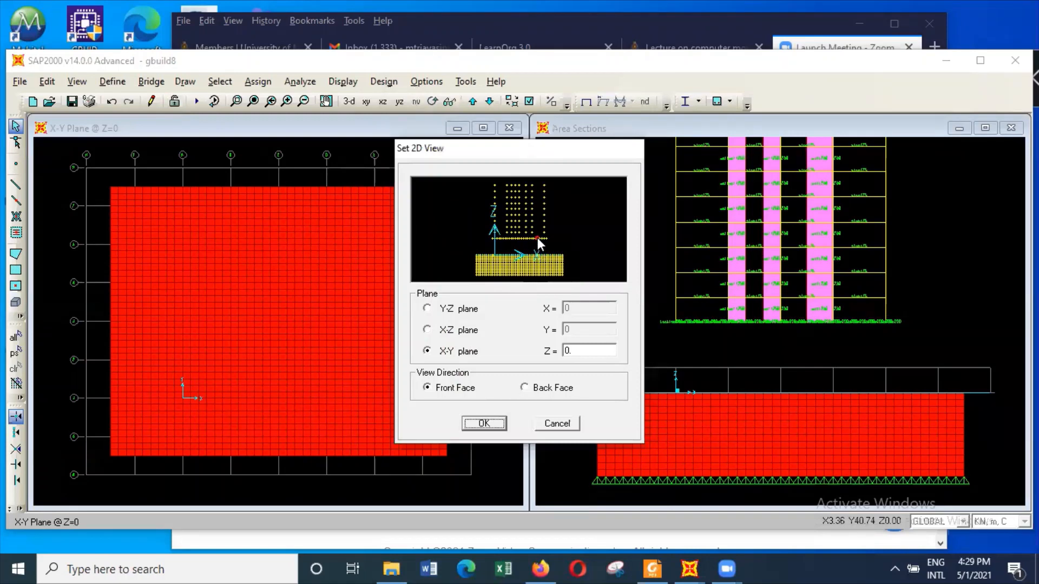
type("10")
left_click(497, 425)
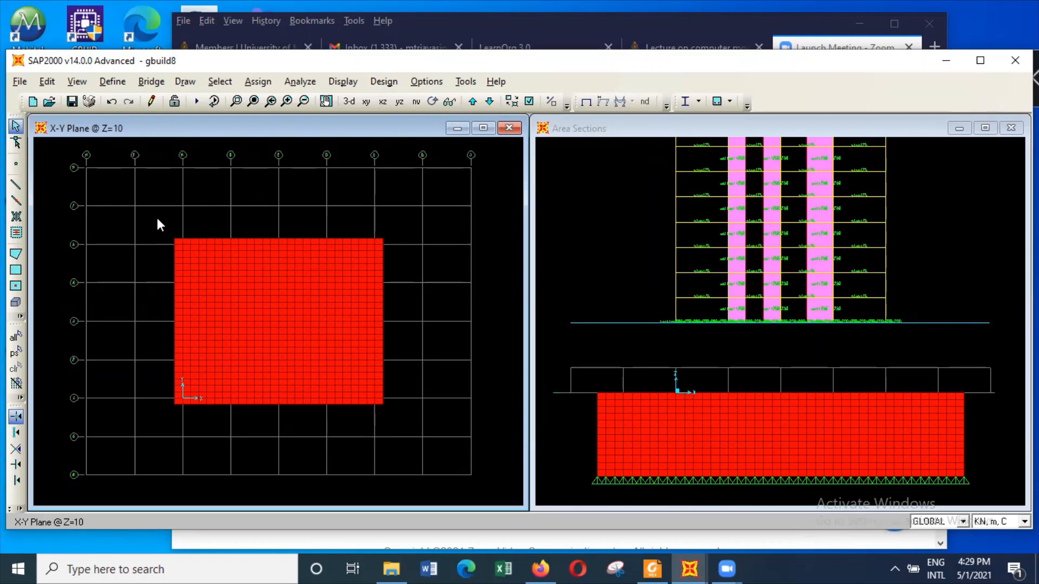
Try to replicate the entire raft at Z = 10 linearly with dz -1.5, deleting the original objects, and undo it
left_click_drag(157, 218, 391, 424)
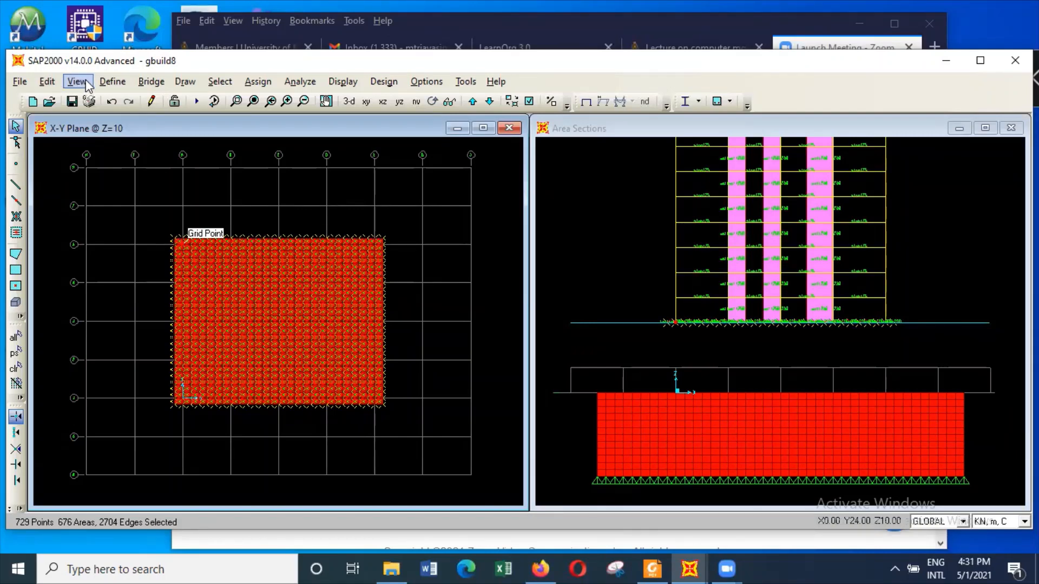
left_click(52, 82)
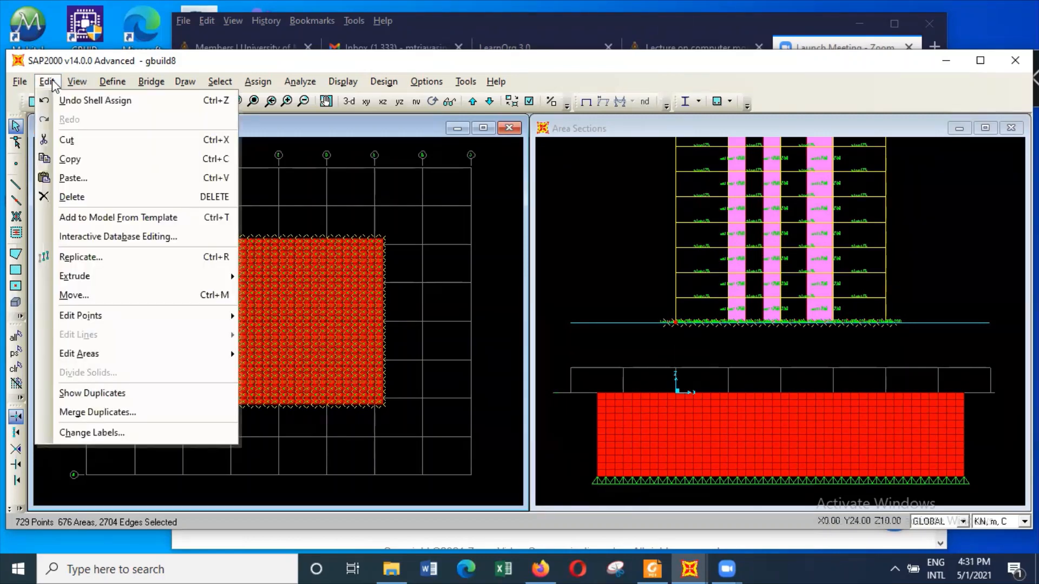
left_click(92, 257)
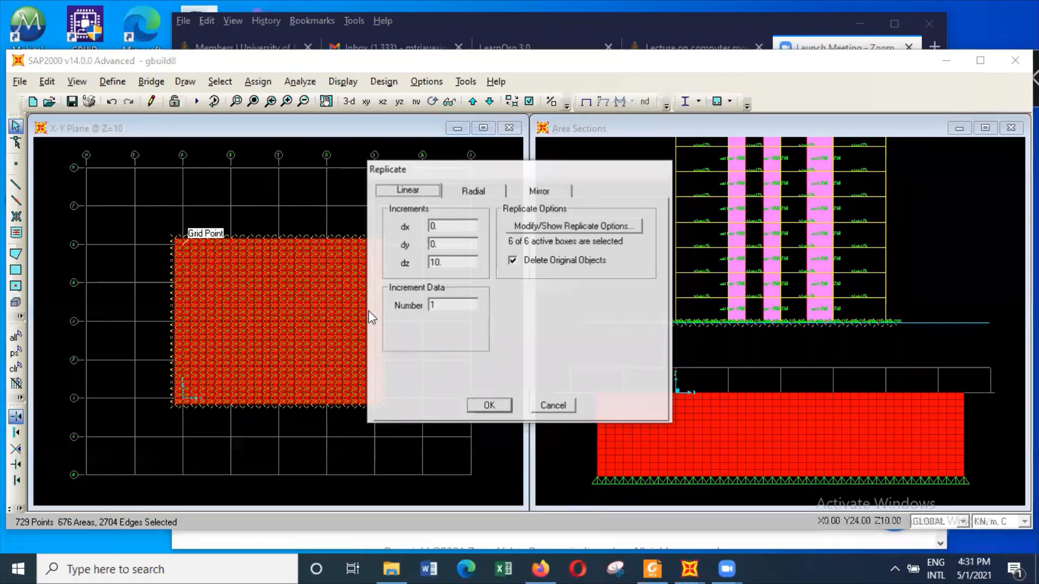
double_click(447, 264)
type("-1.")
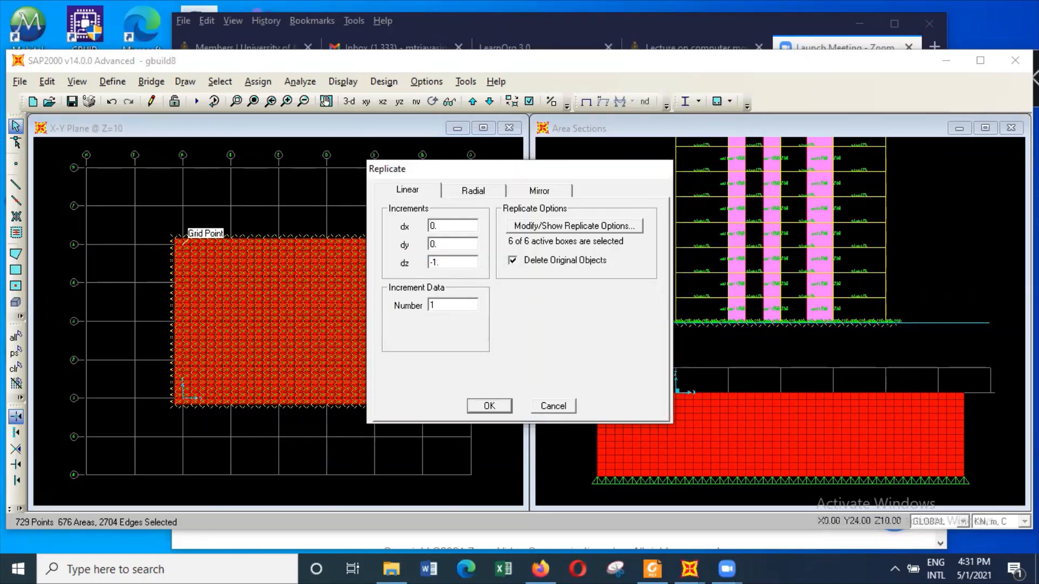
type("5")
left_click(490, 406)
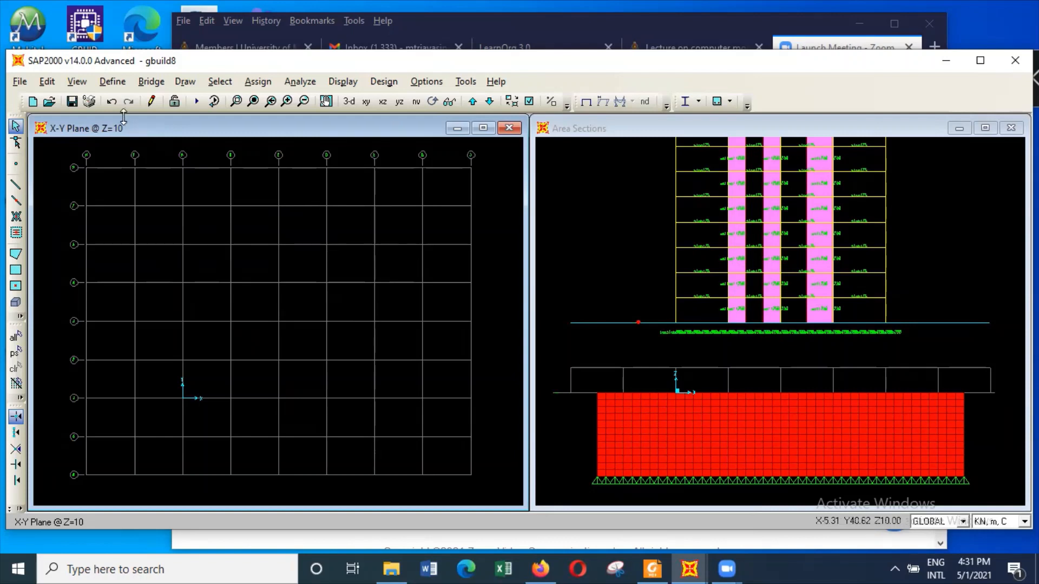
left_click(112, 102)
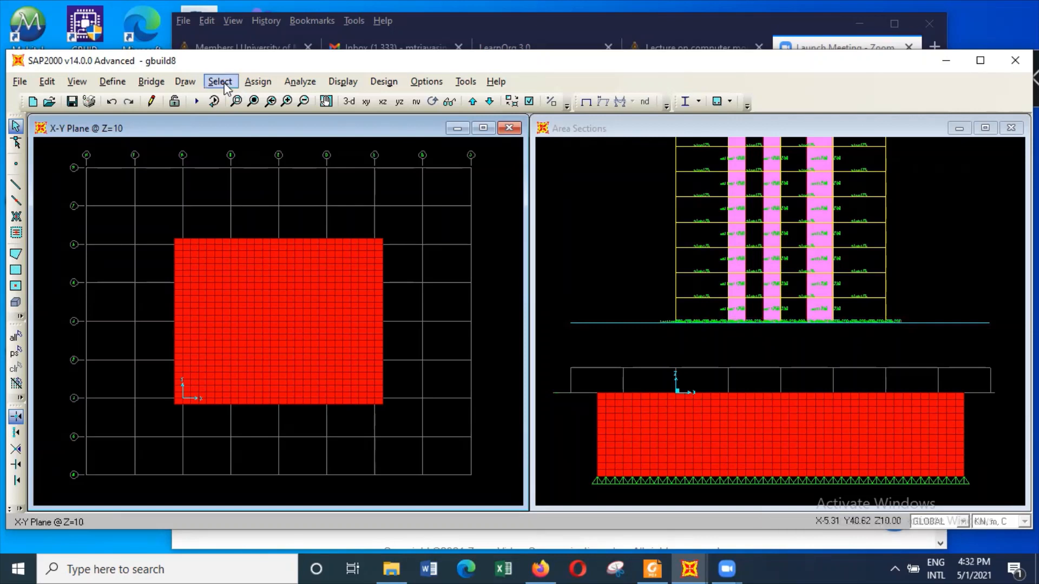
Restore the previous selection in the raft plane and replicate it once with dz -1.5, keeping the original objects
left_click(220, 81)
left_click(247, 178)
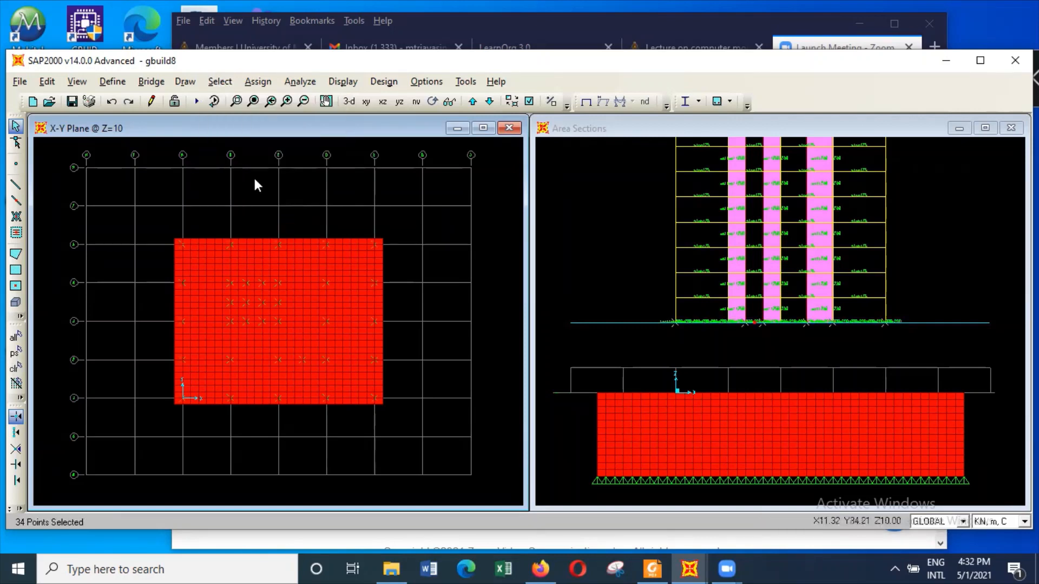
left_click(49, 82)
left_click(87, 255)
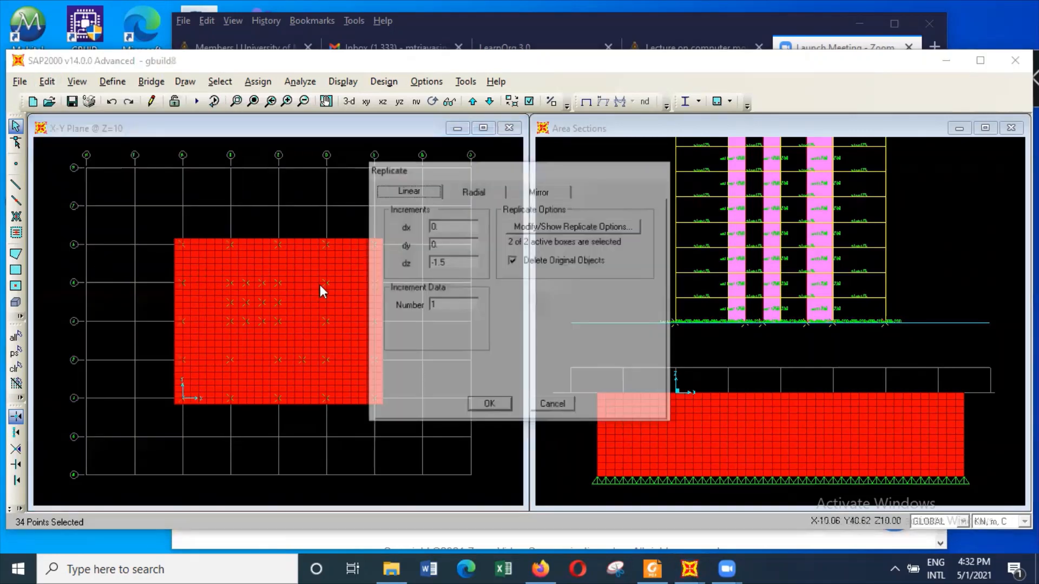
left_click(533, 262)
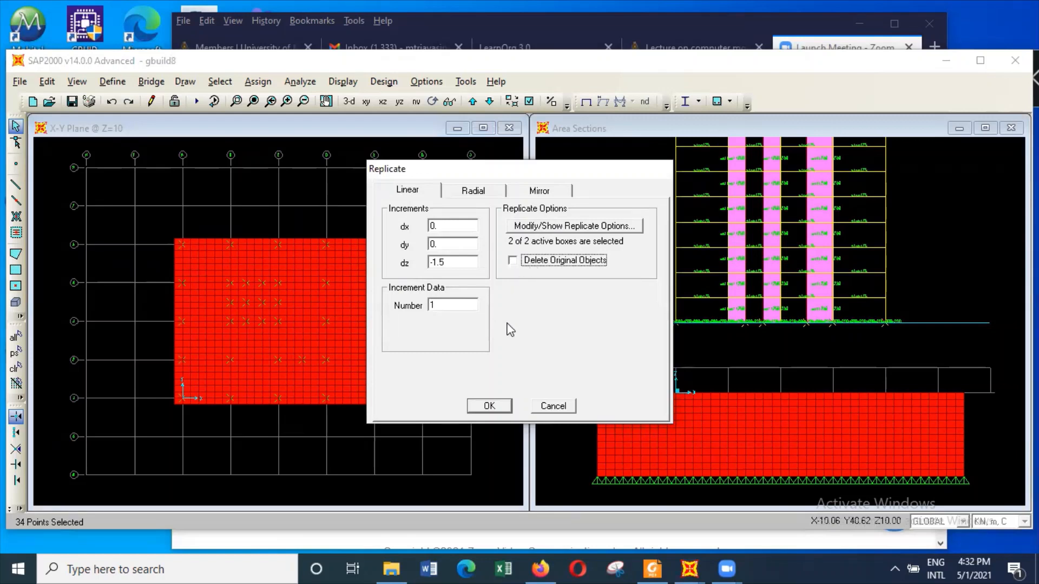
left_click(489, 405)
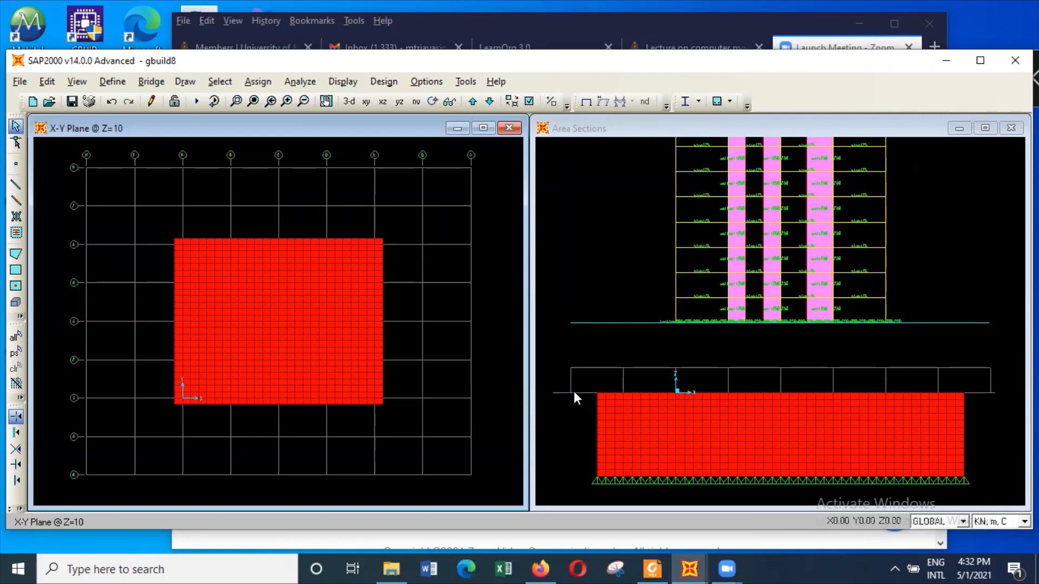
Check the replicated joints below the raft and set the plan view to the X-Y plane at Z = 8.5
left_click(692, 344)
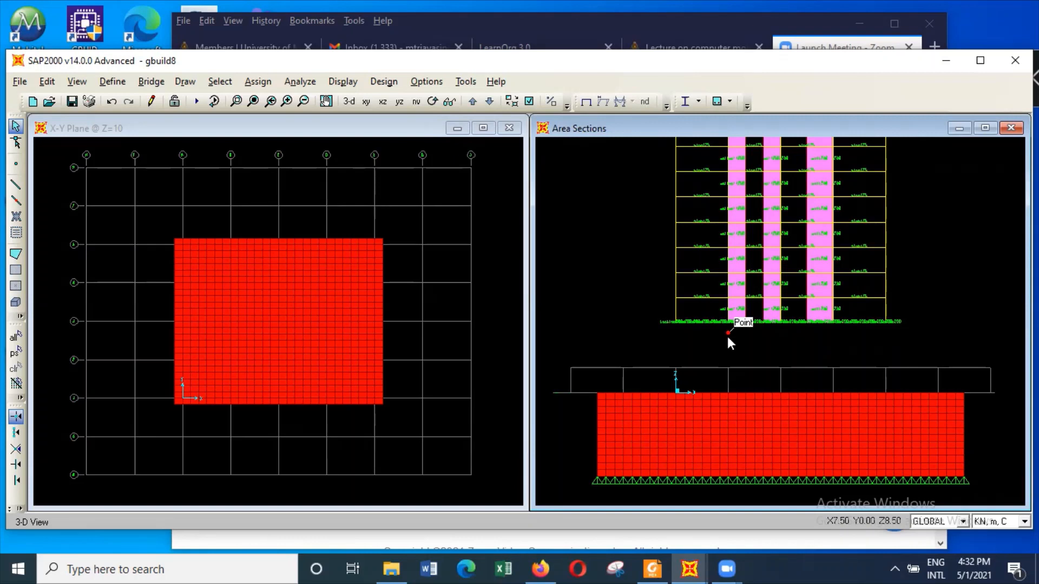
left_click(505, 268)
left_click(76, 81)
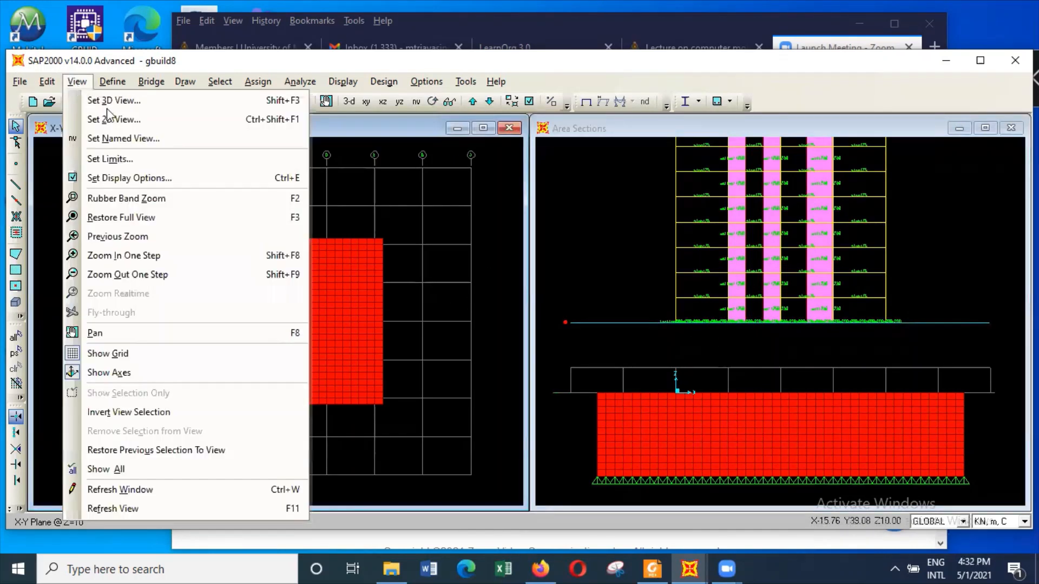
left_click(111, 119)
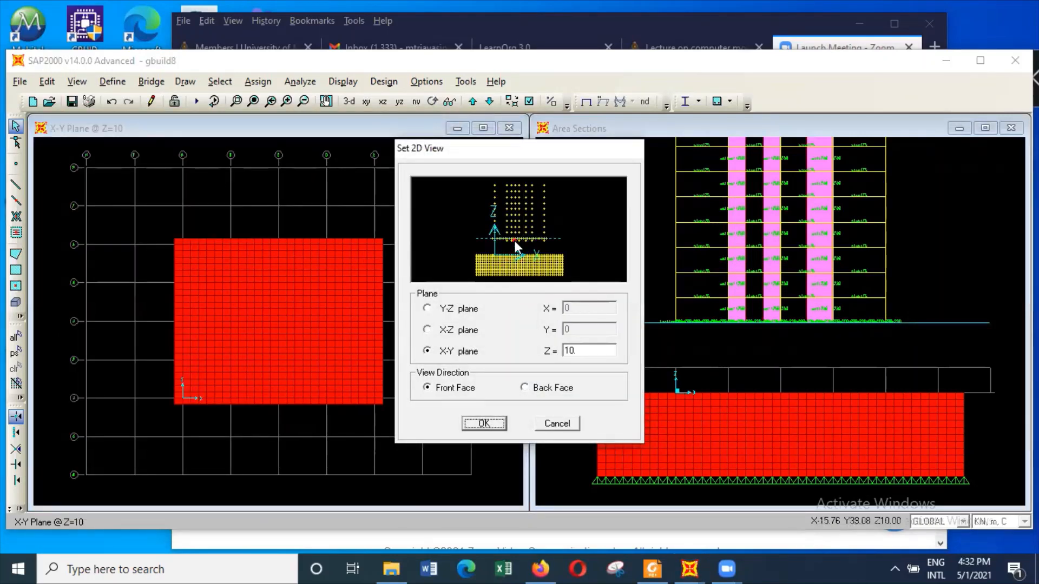
left_click(514, 241)
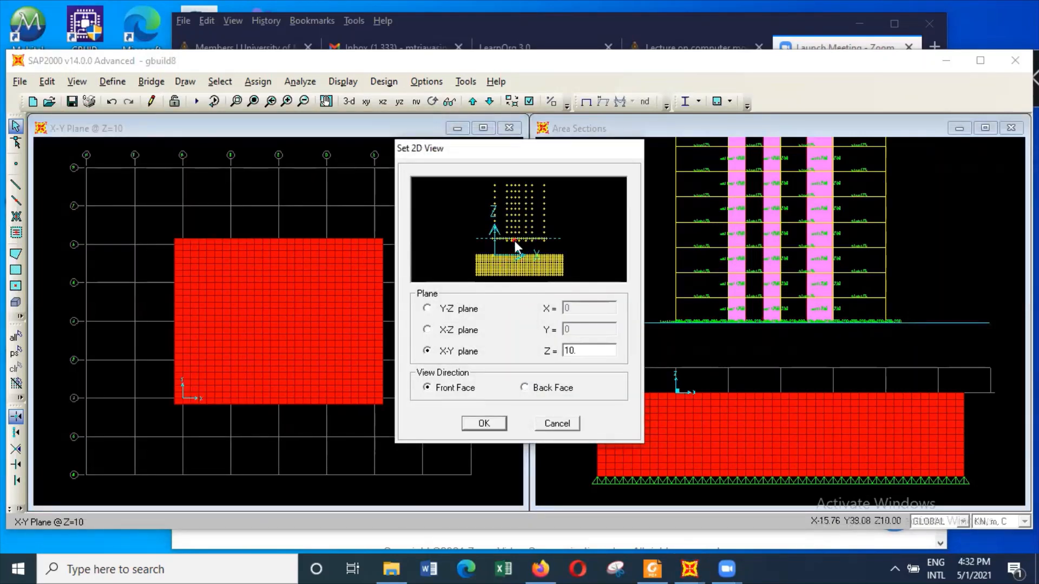
left_click(490, 428)
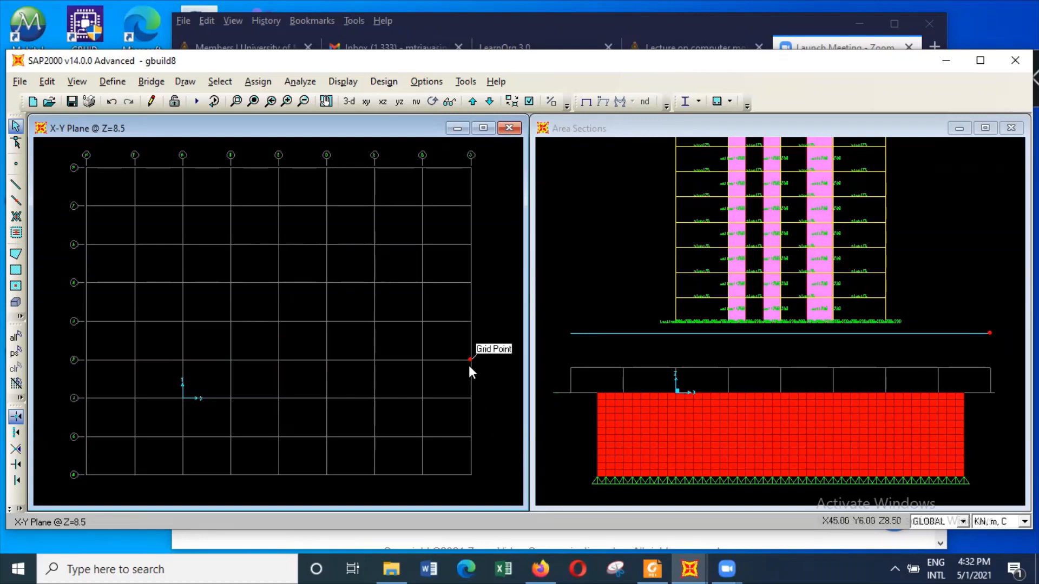
Return the plan view to the raft level at Z = 10
left_click(78, 84)
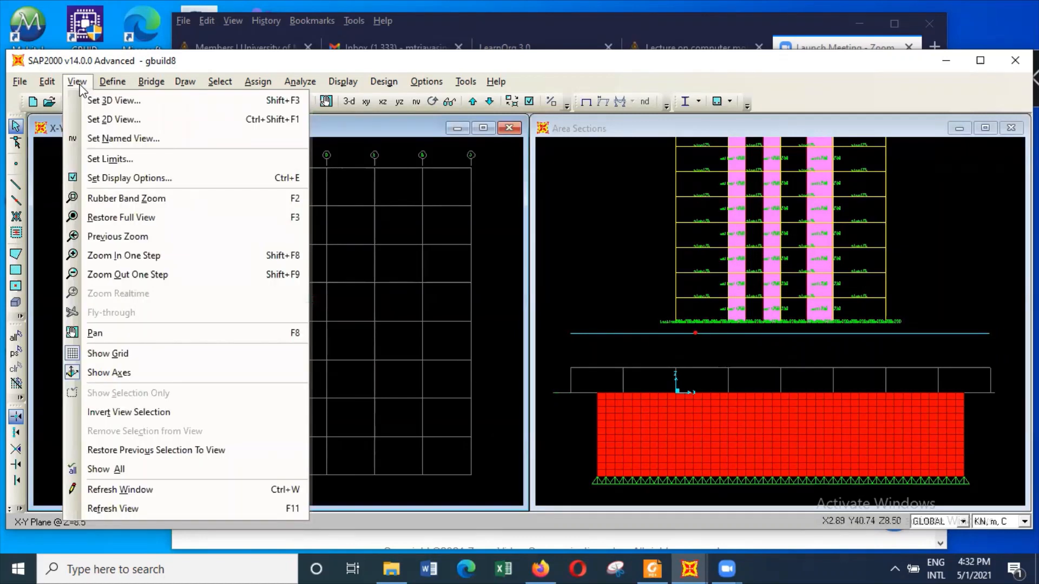
left_click(359, 173)
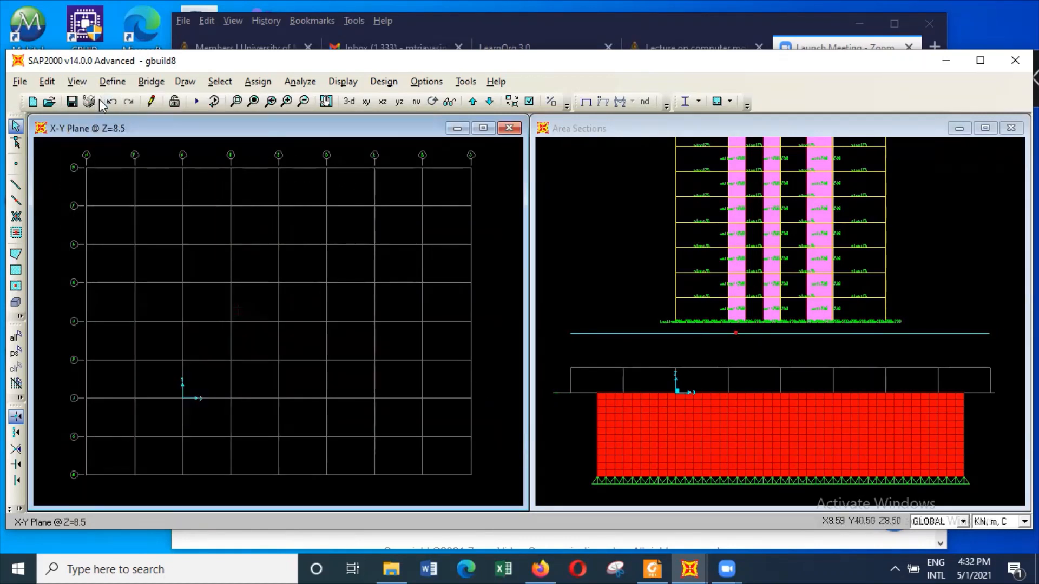
left_click(79, 82)
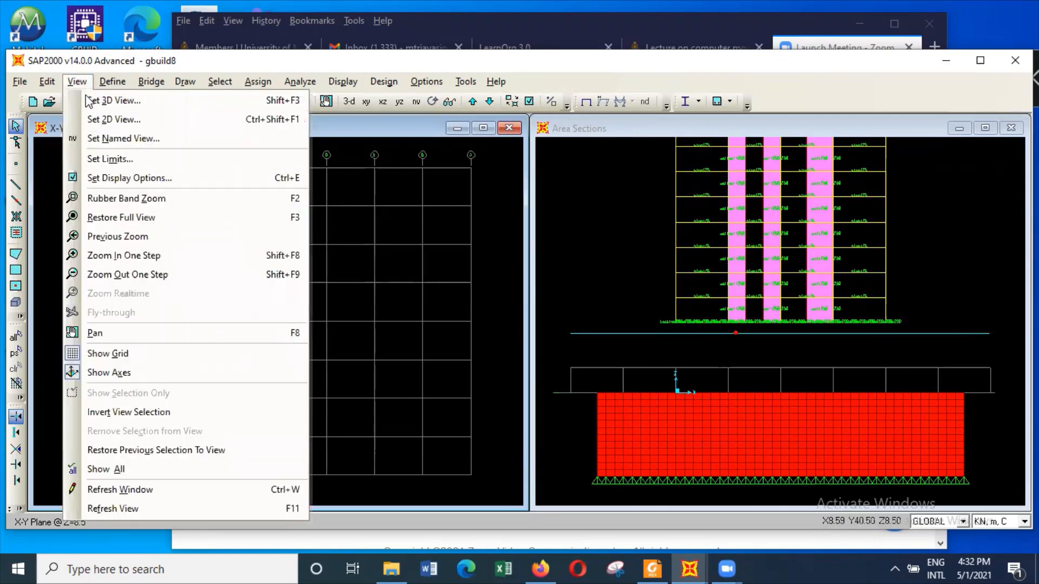
left_click(113, 119)
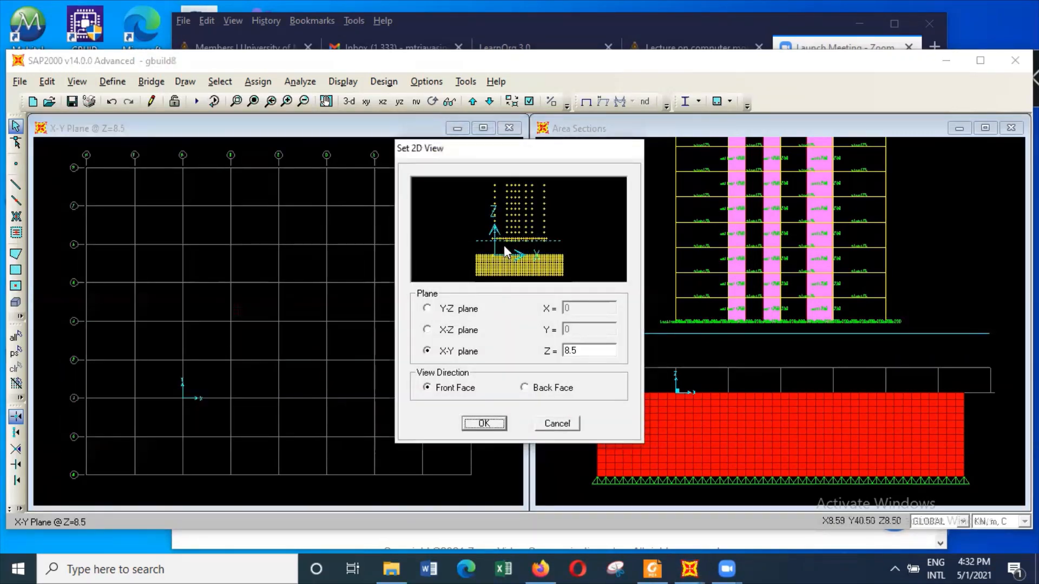
left_click(499, 238)
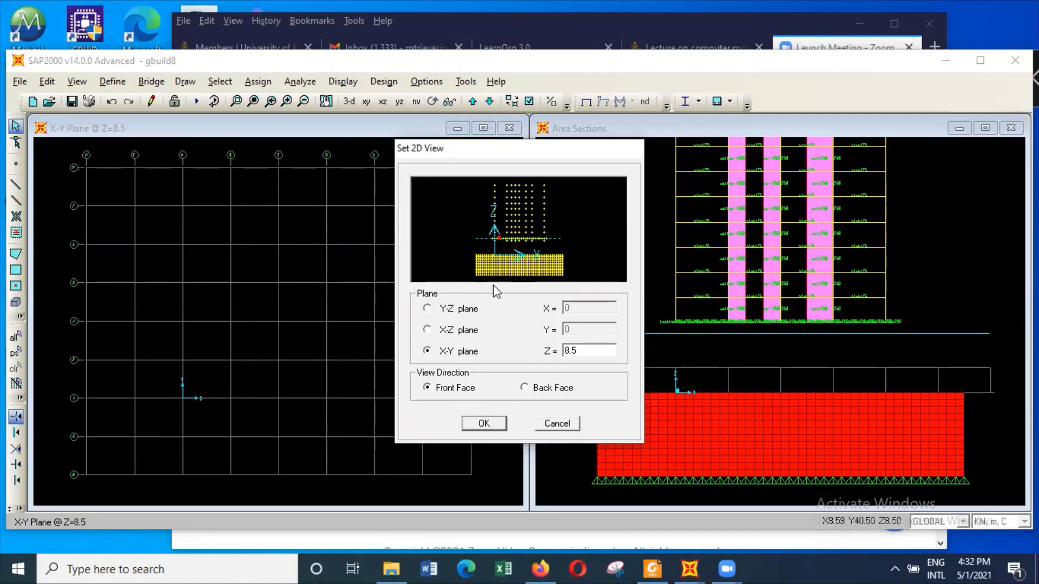
left_click(493, 424)
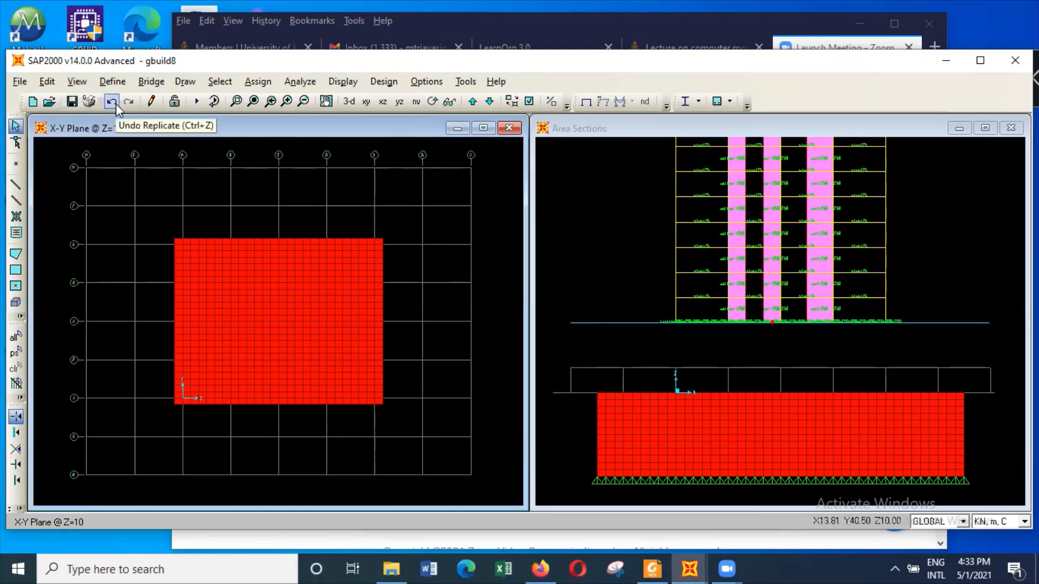
Undo the downward replication of the joints and the topslab200 section assignment on the raft
left_click(114, 103)
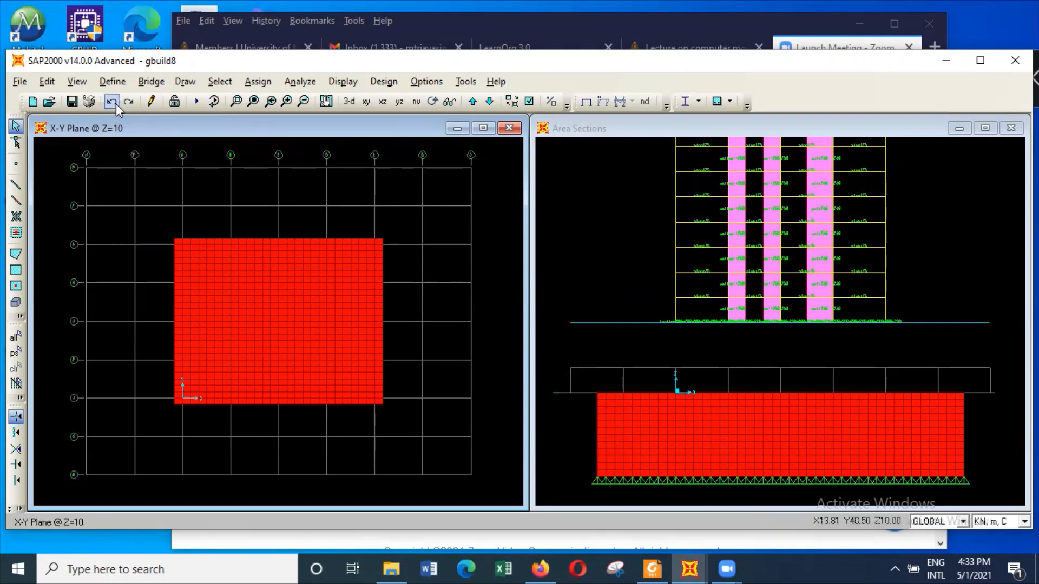
left_click(113, 102)
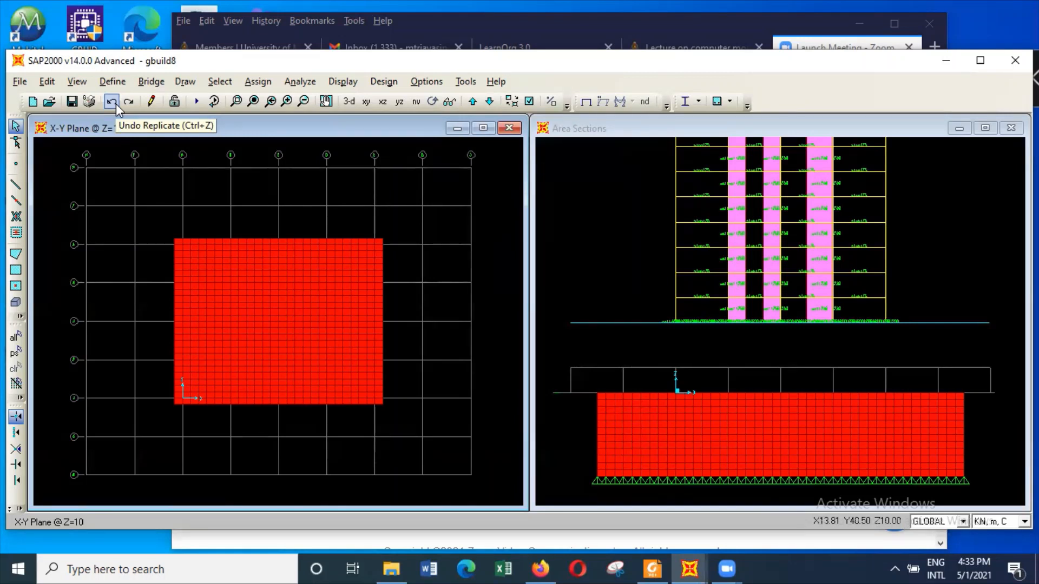
Switch the section-label view to a default 3D view near the raft corner and show the undeformed shape instead of the area section labels
left_click(589, 321)
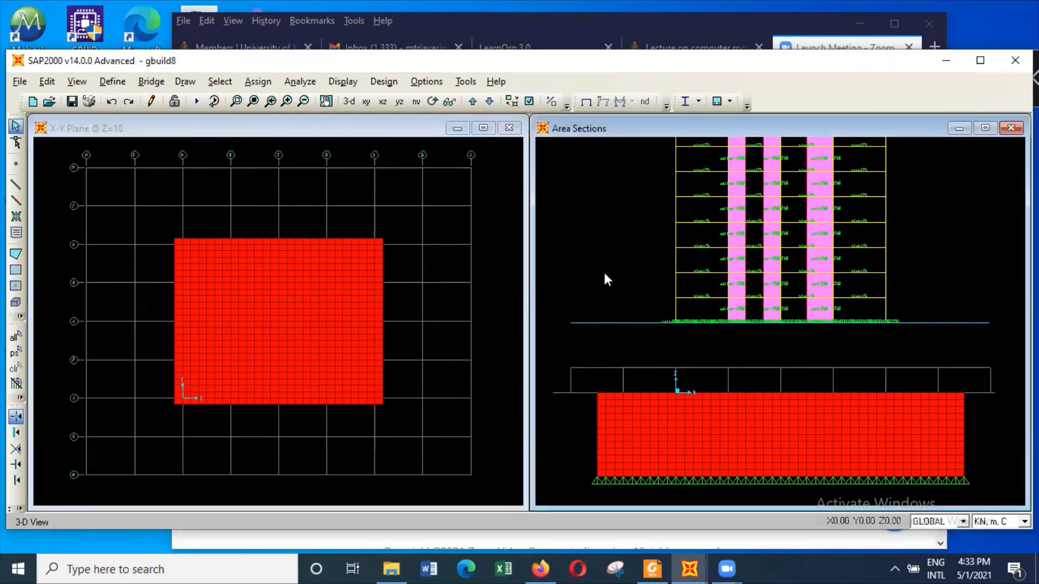
left_click(345, 102)
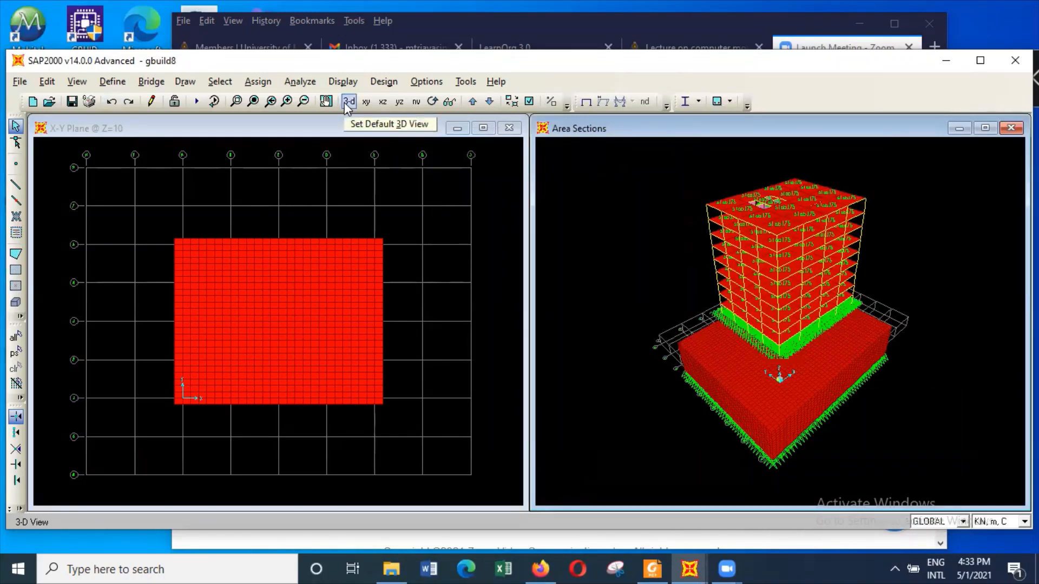
left_click(236, 101)
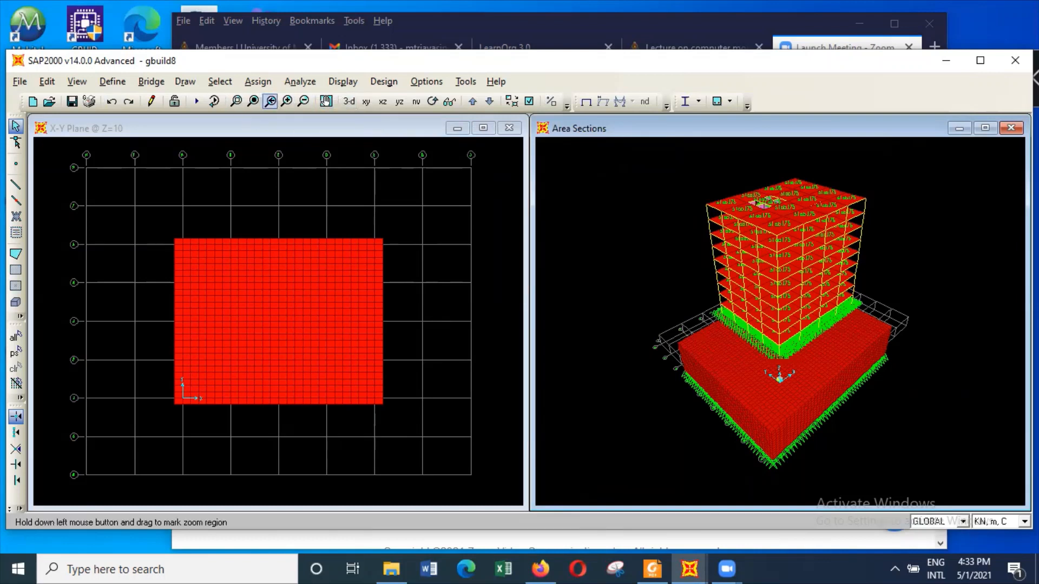
left_click(793, 359)
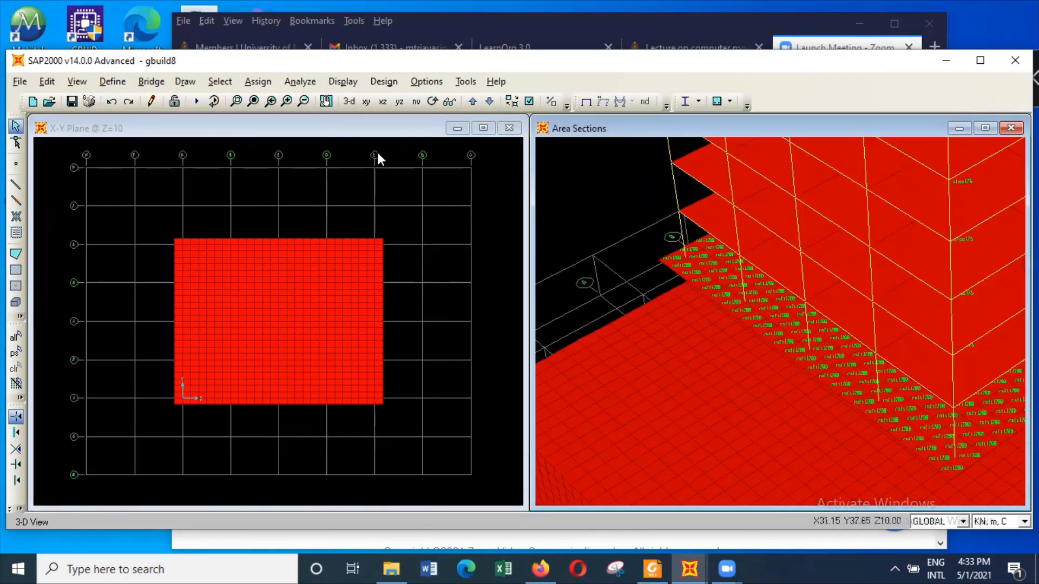
left_click(342, 81)
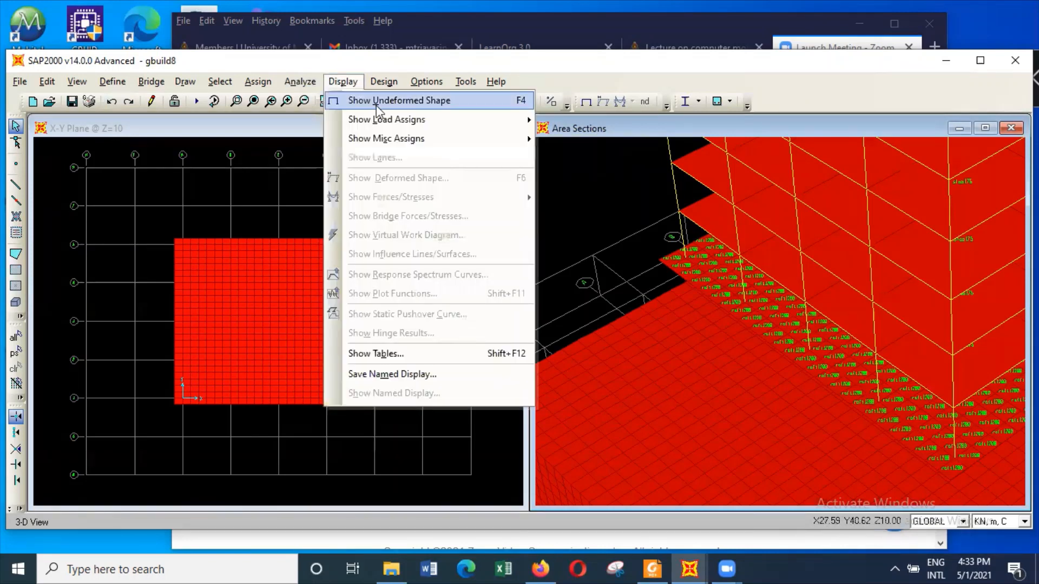
left_click(377, 103)
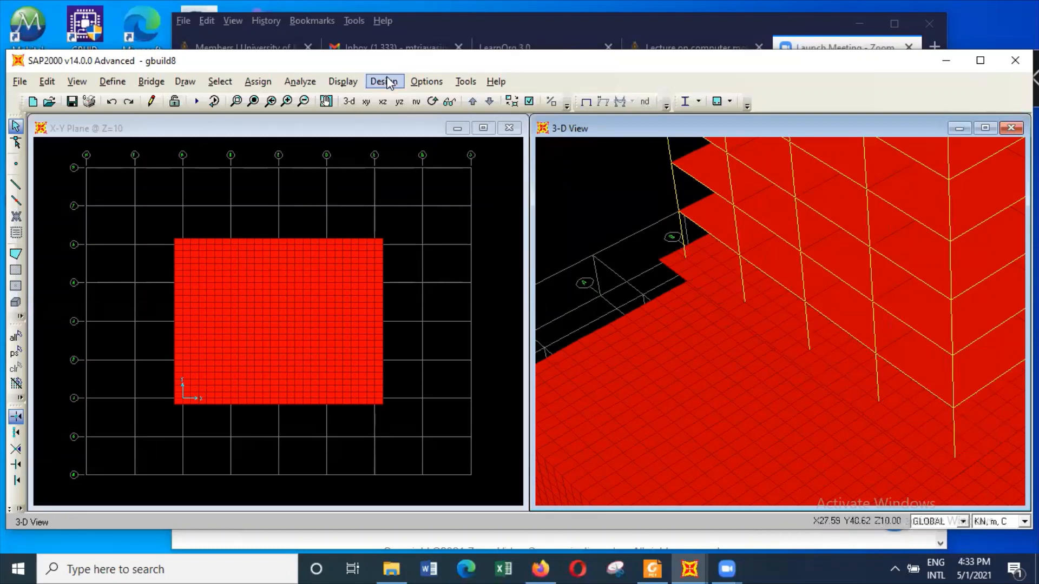
Select the entire raft in the plan at Z = 10 and replicate it linearly once with dz -1.5, keeping the original objects
left_click(141, 223)
left_click_drag(403, 418, 430, 419)
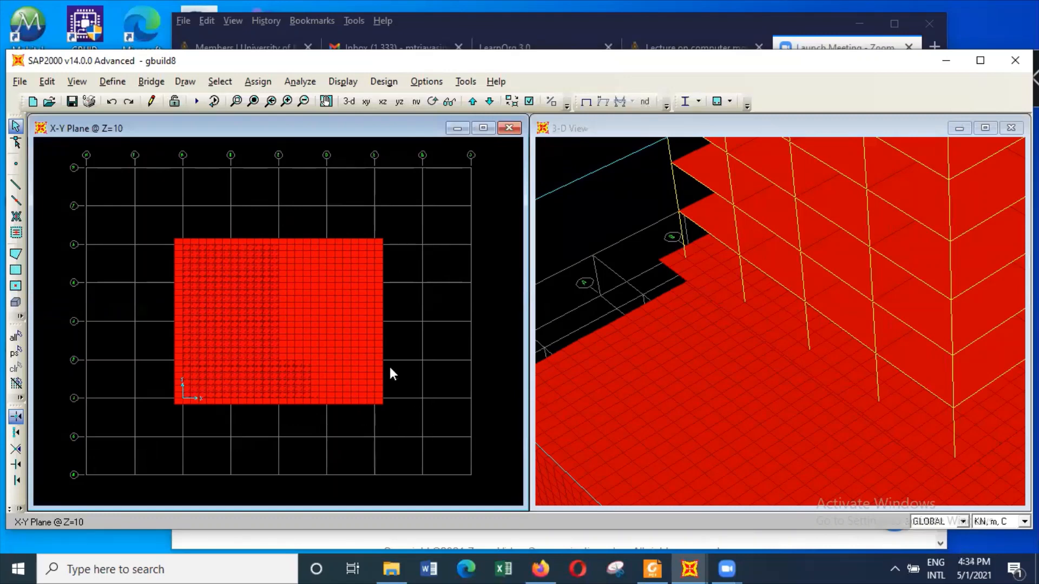
left_click(47, 82)
left_click(78, 258)
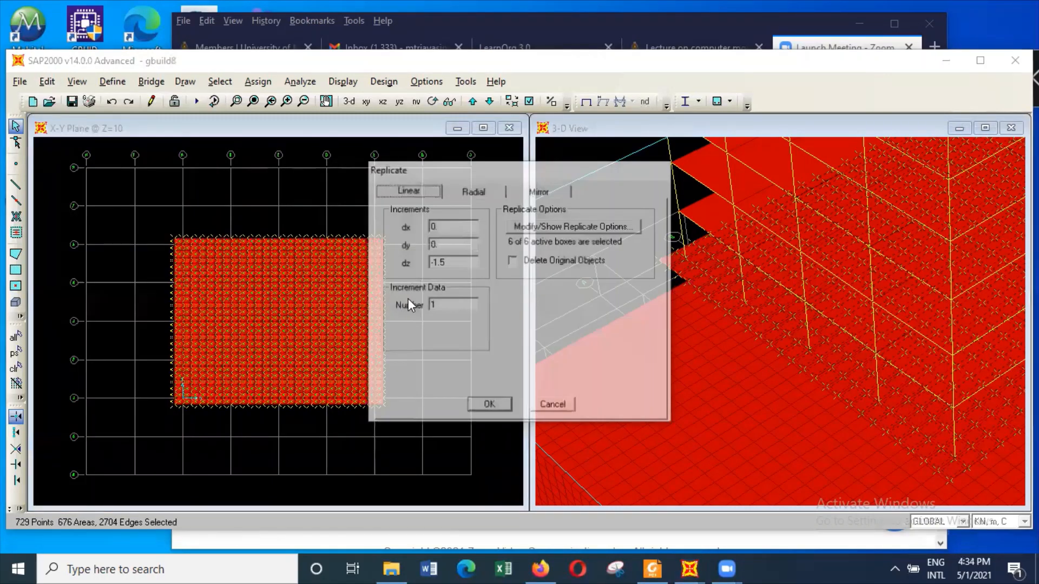
left_click(500, 408)
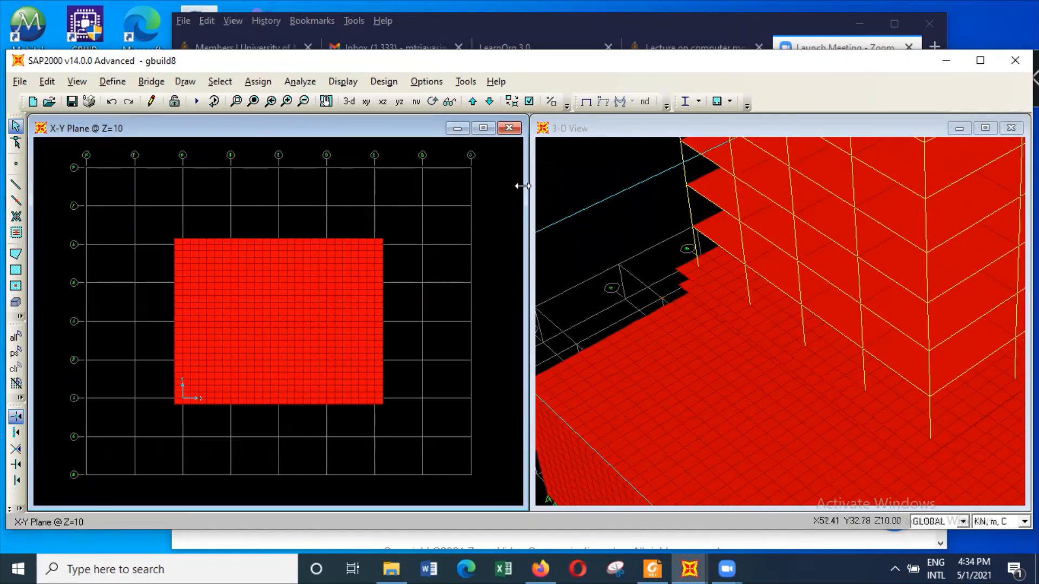
Set the 3D view to the X-Z direction and reduce its perspective aperture
left_click(574, 174)
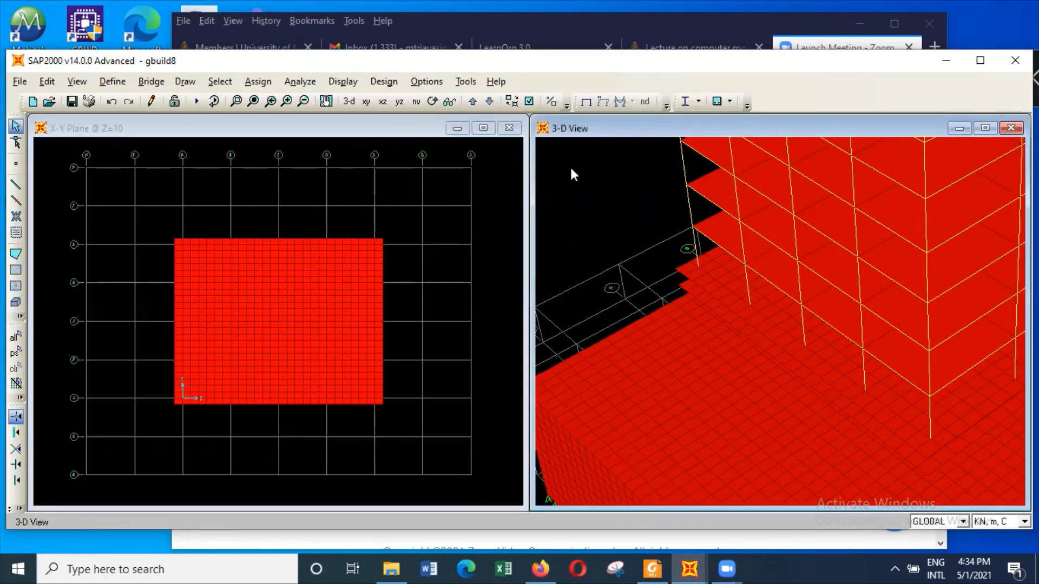
left_click(77, 81)
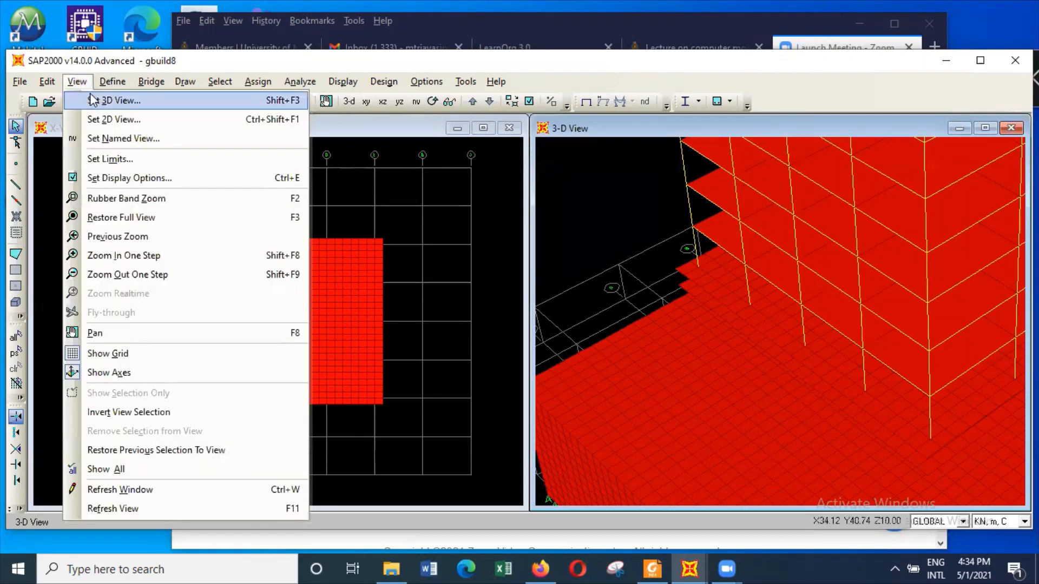
left_click(119, 101)
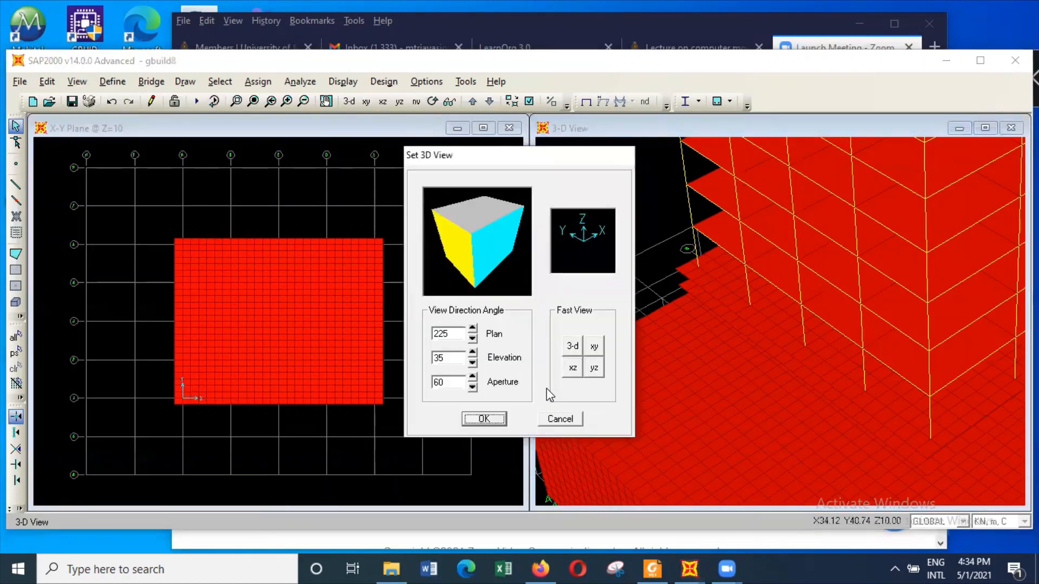
left_click(573, 368)
left_click(472, 387)
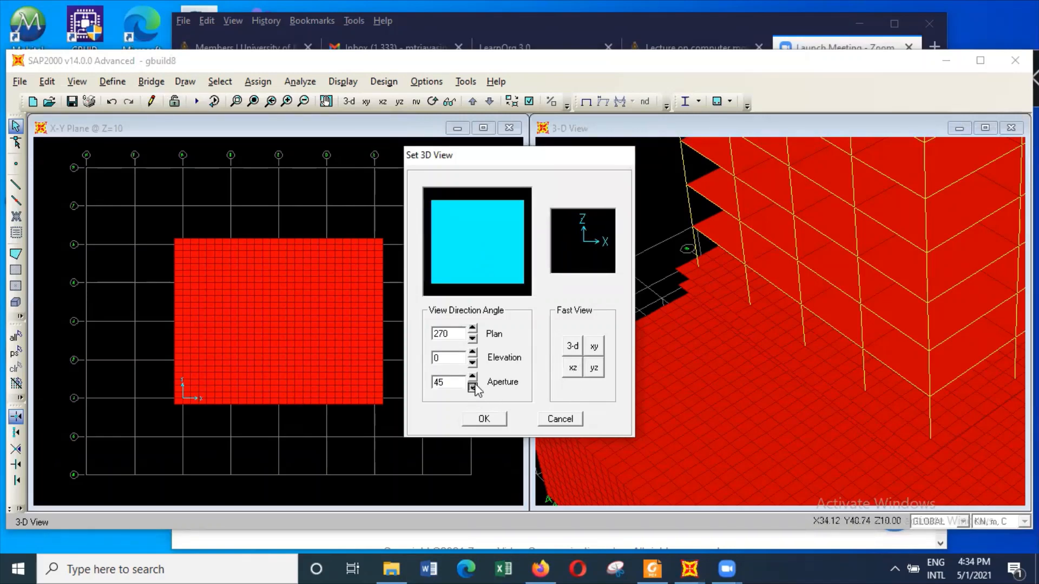
left_click(493, 421)
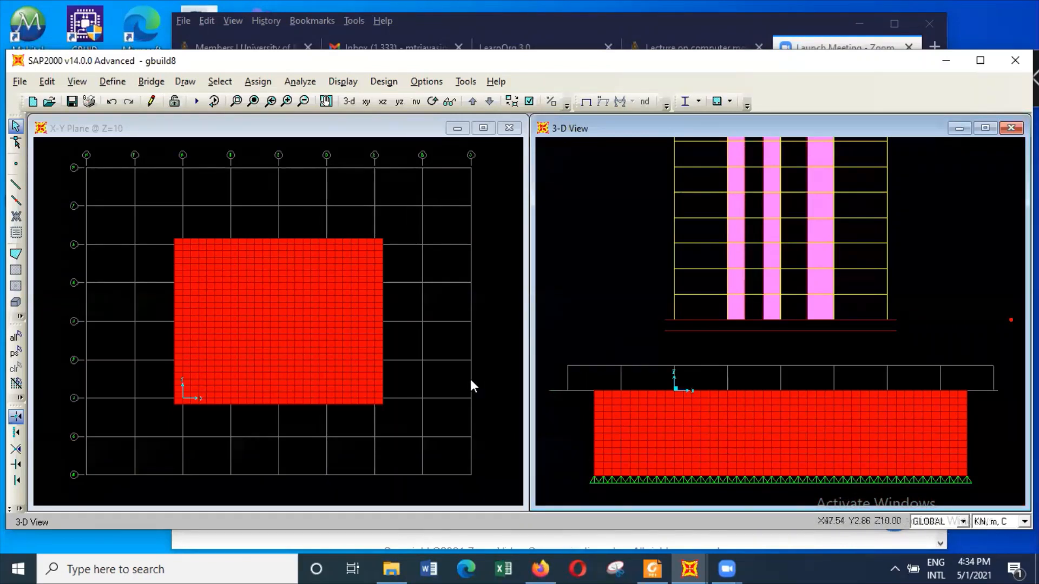
Select the raft level with its connected lowest-storey columns and walls, show only that selection, and display it in an enlarged default 3D view
left_click(490, 327)
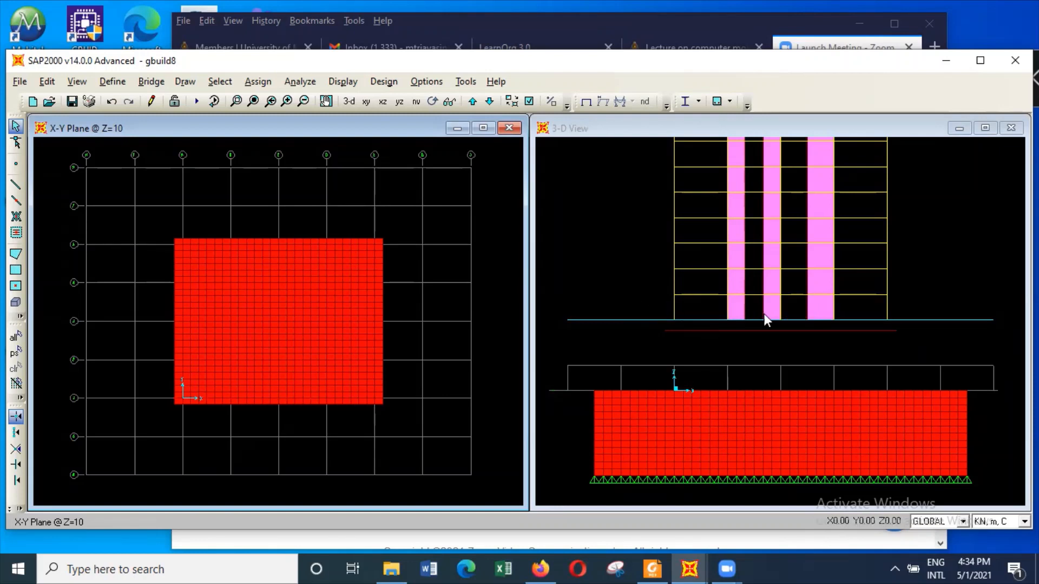
left_click(907, 324)
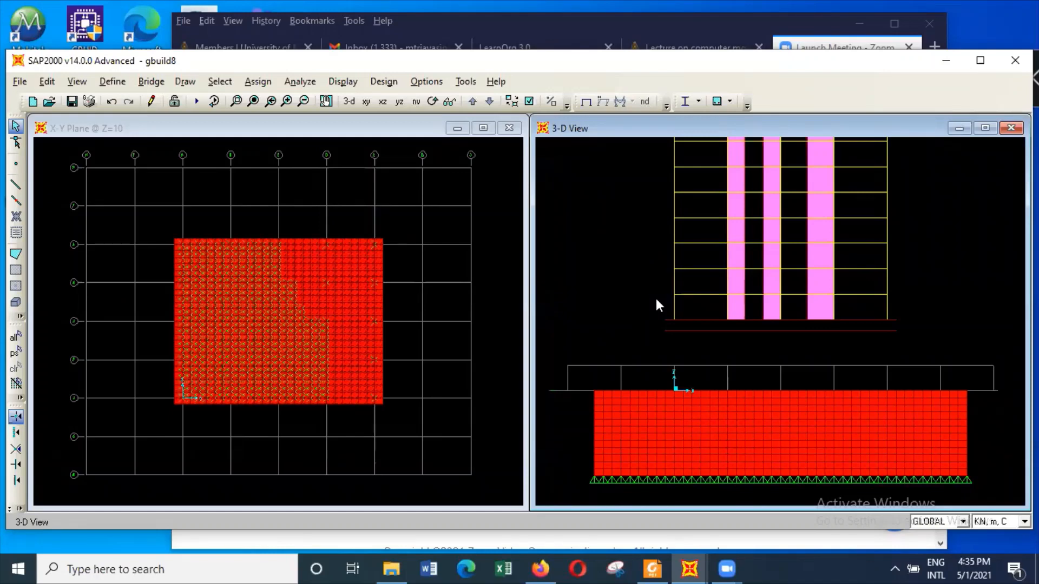
right_click(625, 281)
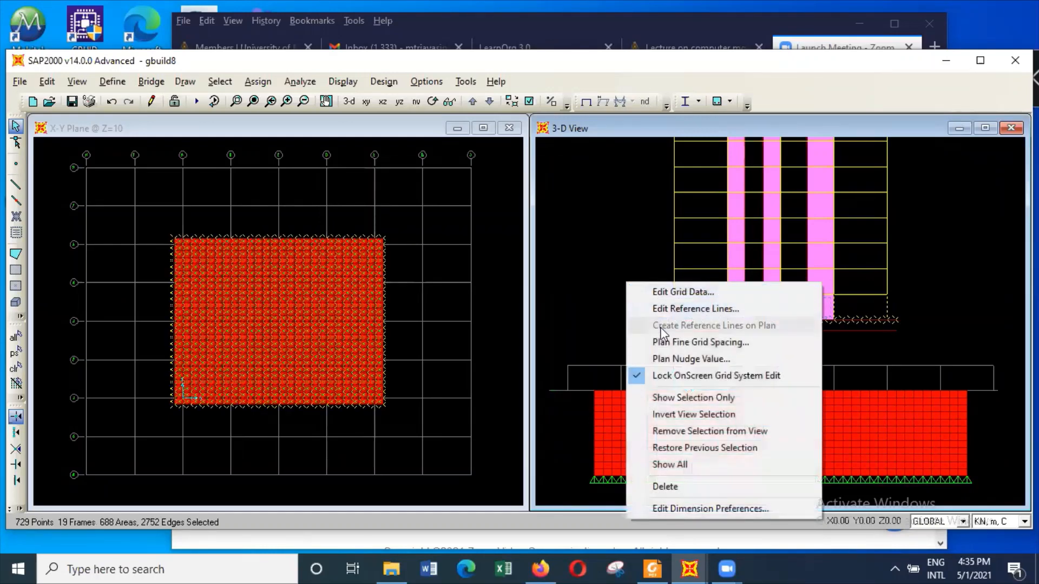
left_click(704, 397)
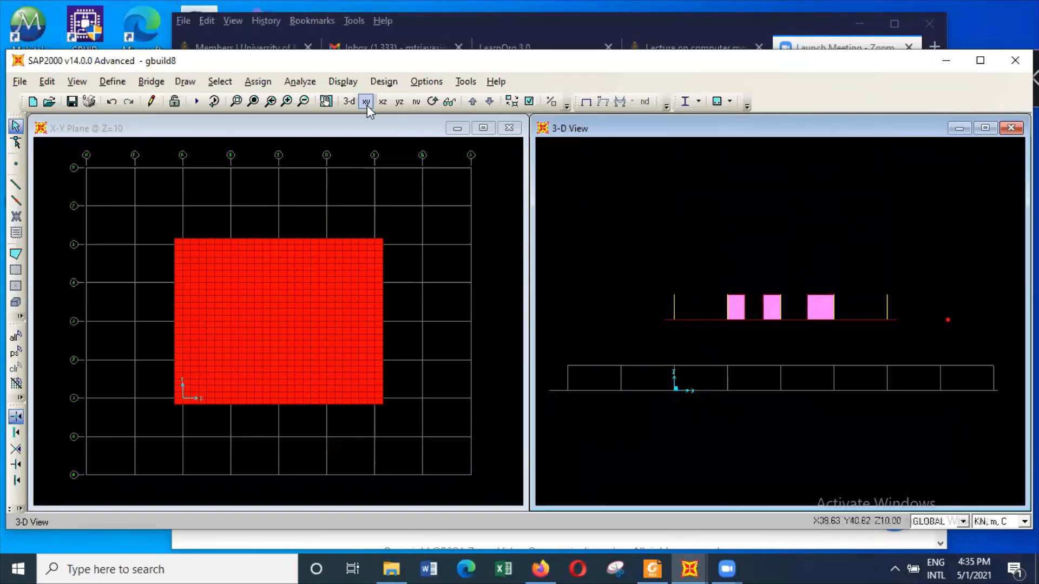
left_click(349, 101)
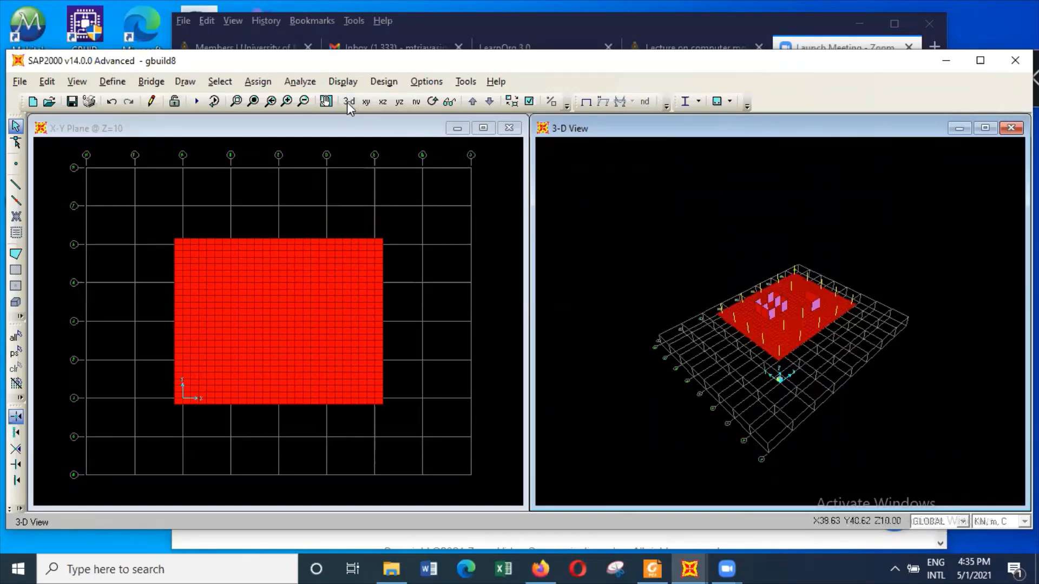
left_click(237, 102)
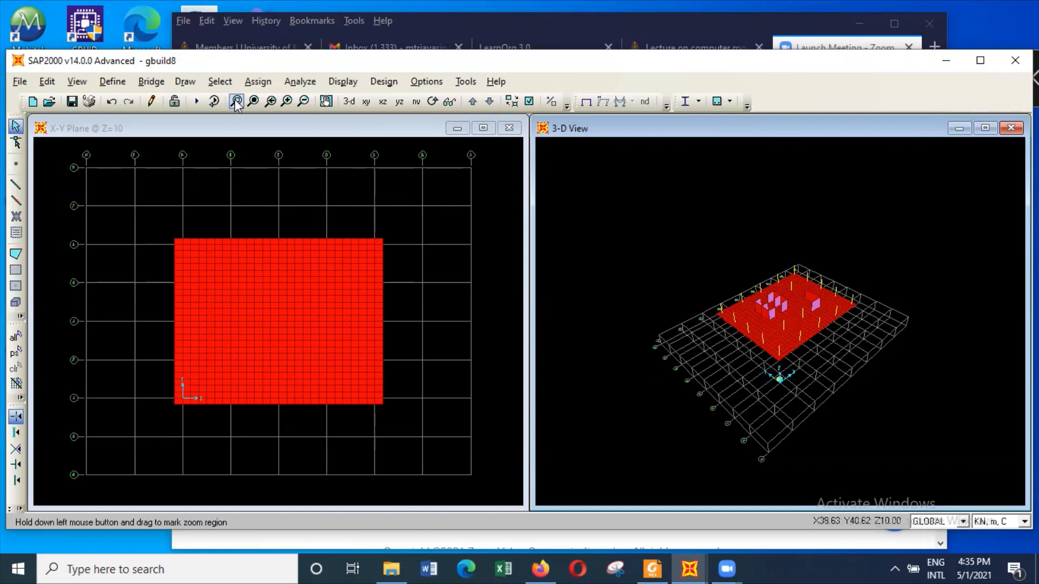
left_click_drag(706, 250, 868, 368)
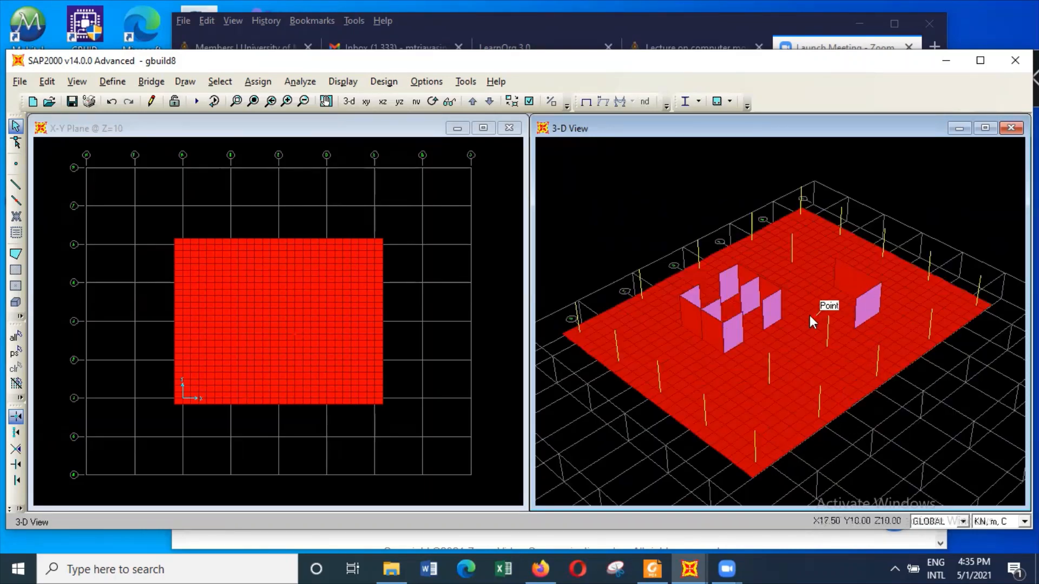
Change the plan view at Z = 10 to the X-Z plane at Y = 0
left_click(410, 129)
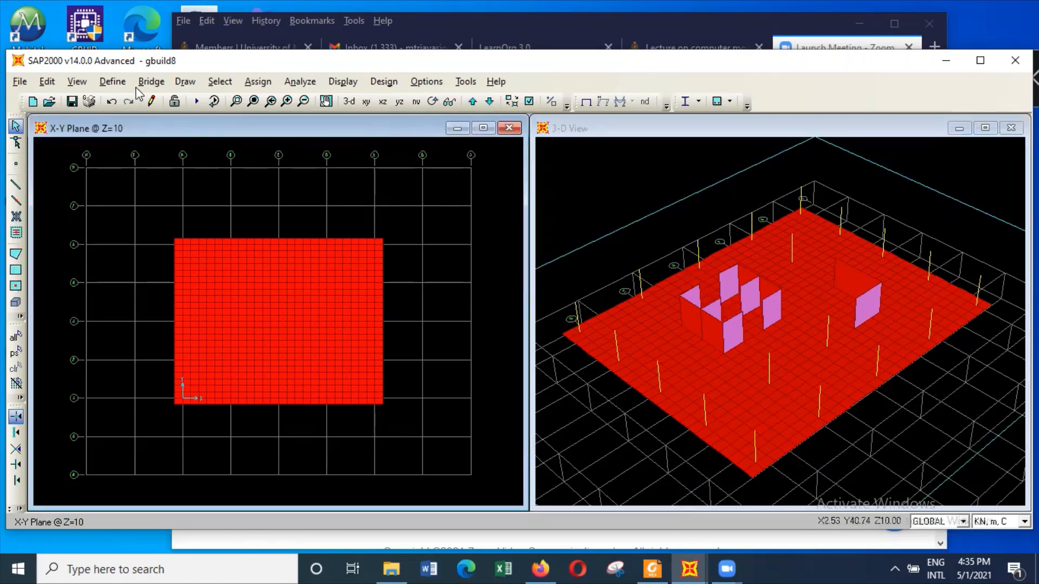
left_click(77, 82)
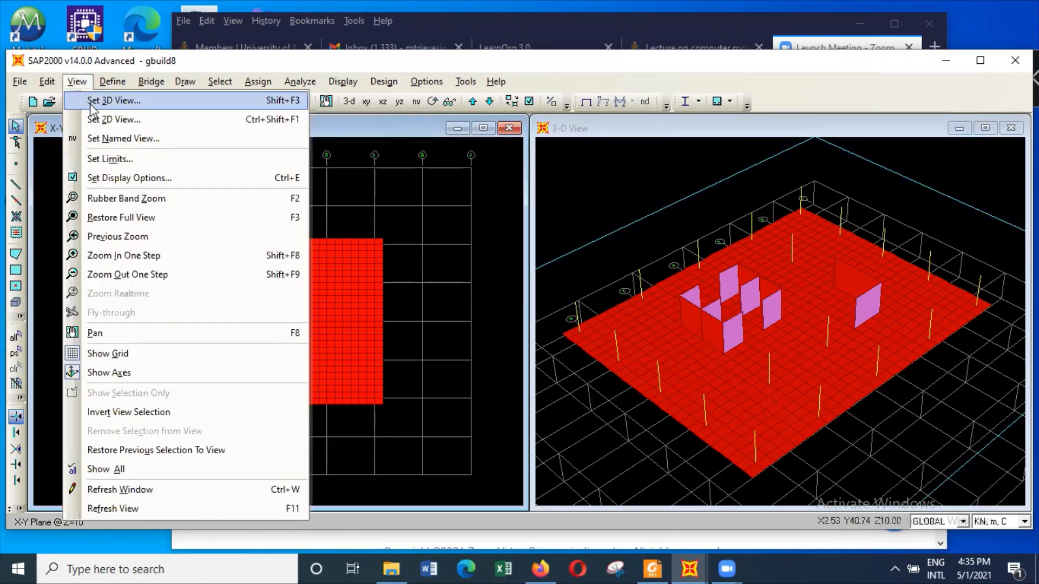
left_click(109, 119)
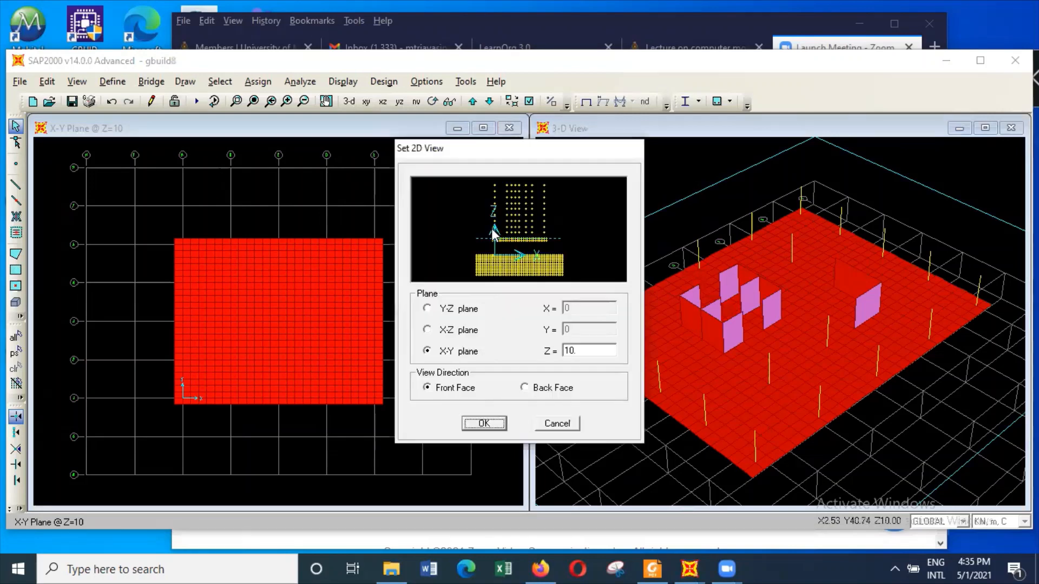
left_click(467, 331)
left_click(492, 422)
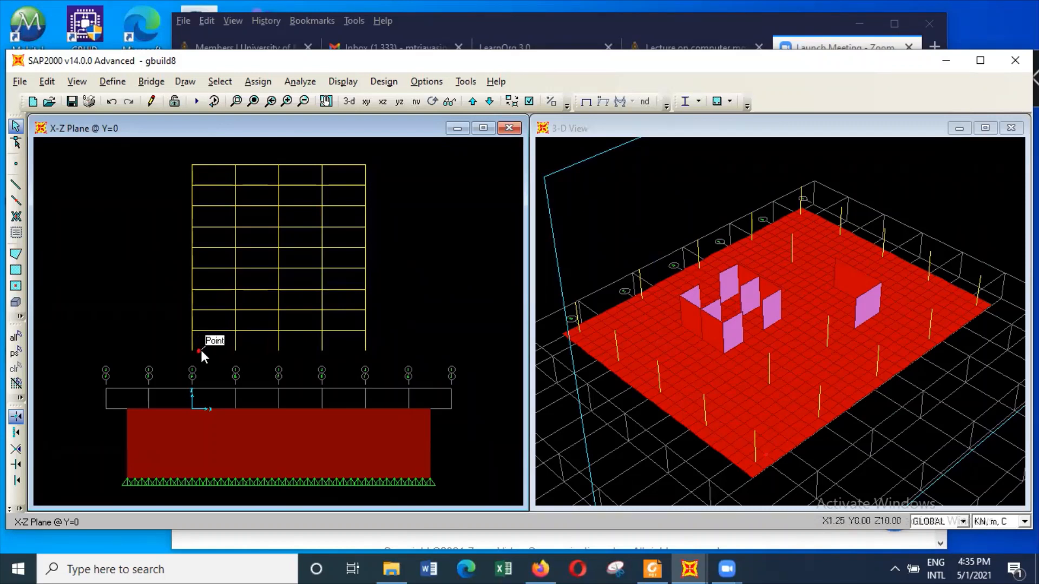
left_click(16, 270)
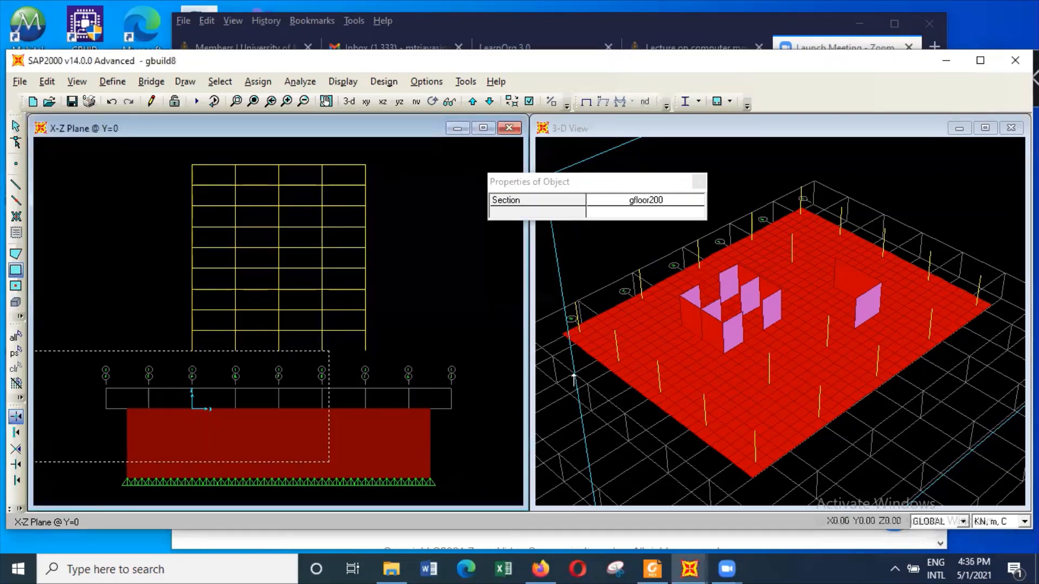
left_click(521, 262)
key("Escape")
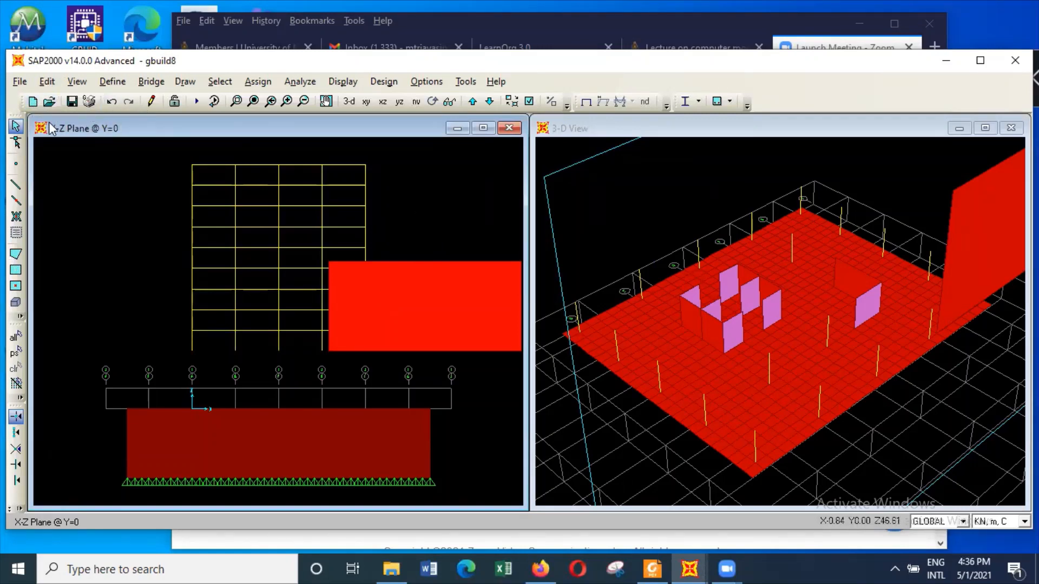
left_click(112, 101)
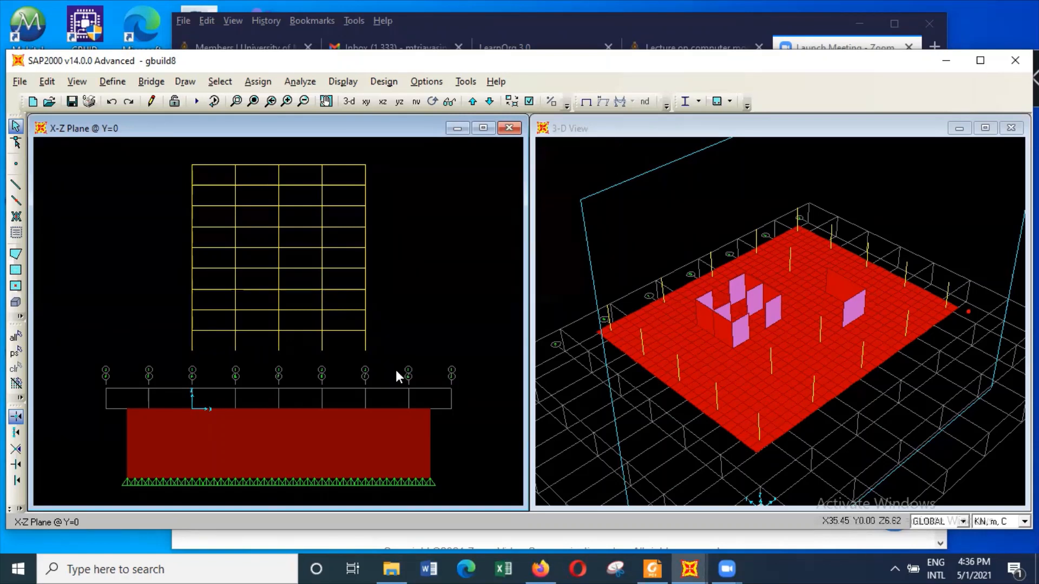
Change the X-Z plane elevation at Y = 0 to a 3D view of the whole model in the X-Z direction
left_click(365, 165)
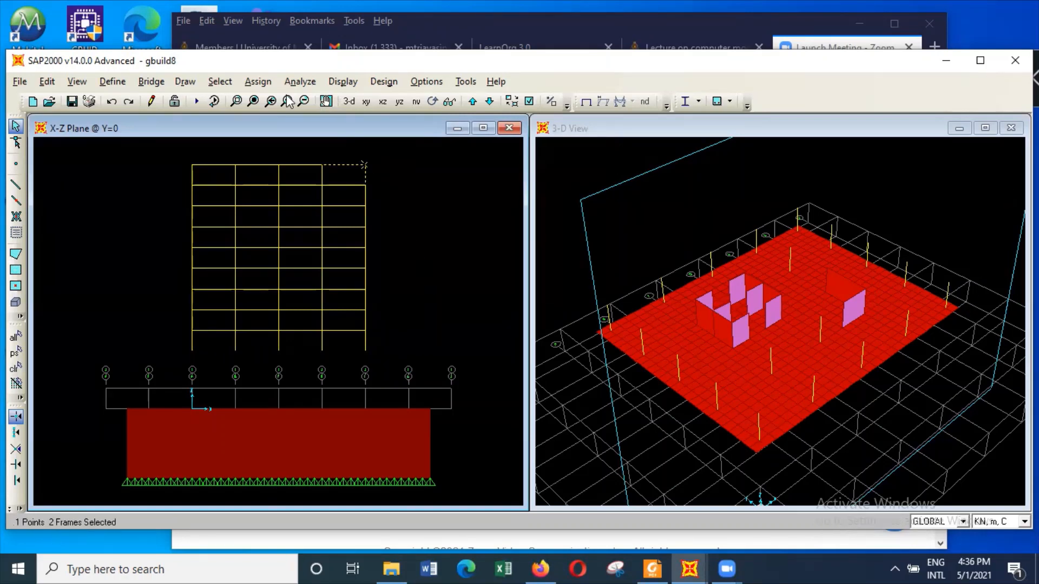
left_click(77, 81)
left_click(111, 100)
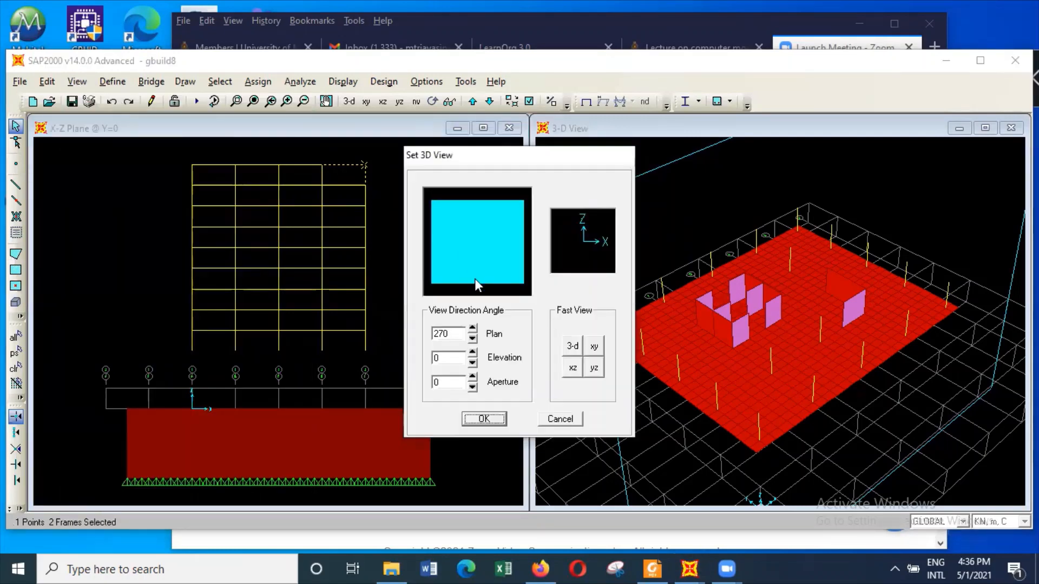
left_click(569, 370)
left_click(483, 419)
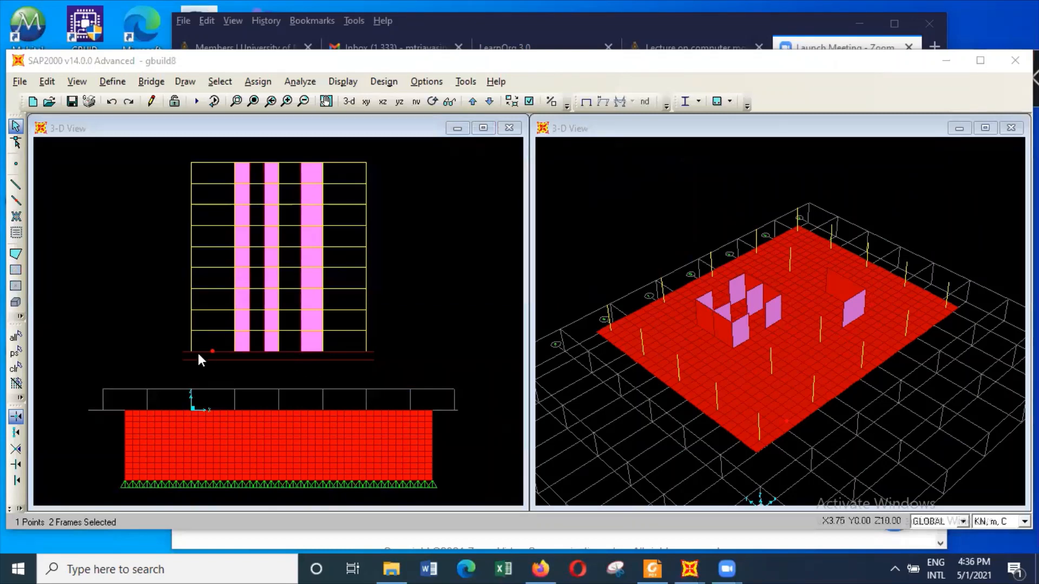
Assign the bottomslab450 area section to the whole lower slab level of the raft and return to the undeformed shape
left_click_drag(169, 358, 393, 375)
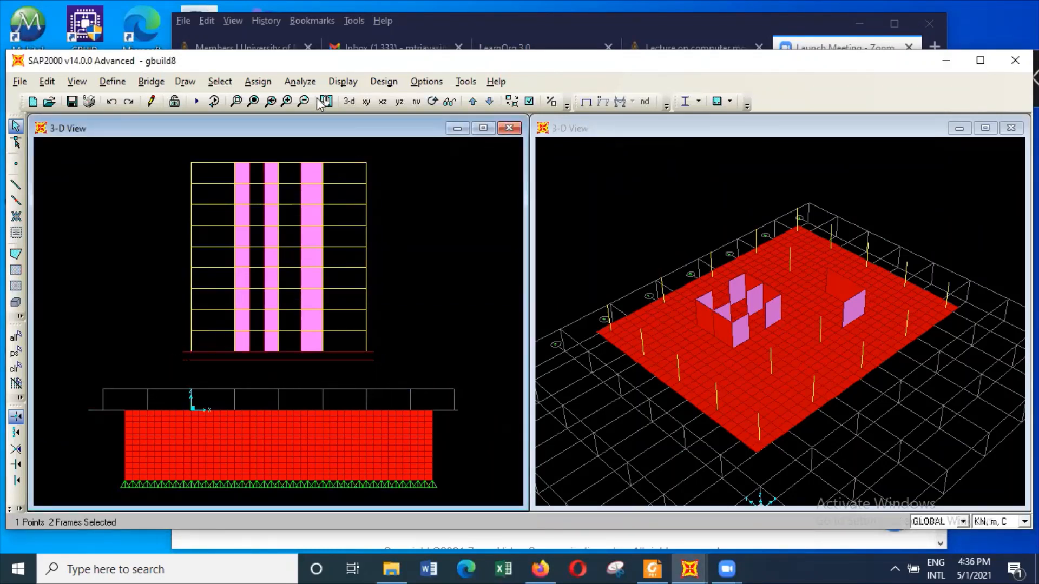
left_click(252, 82)
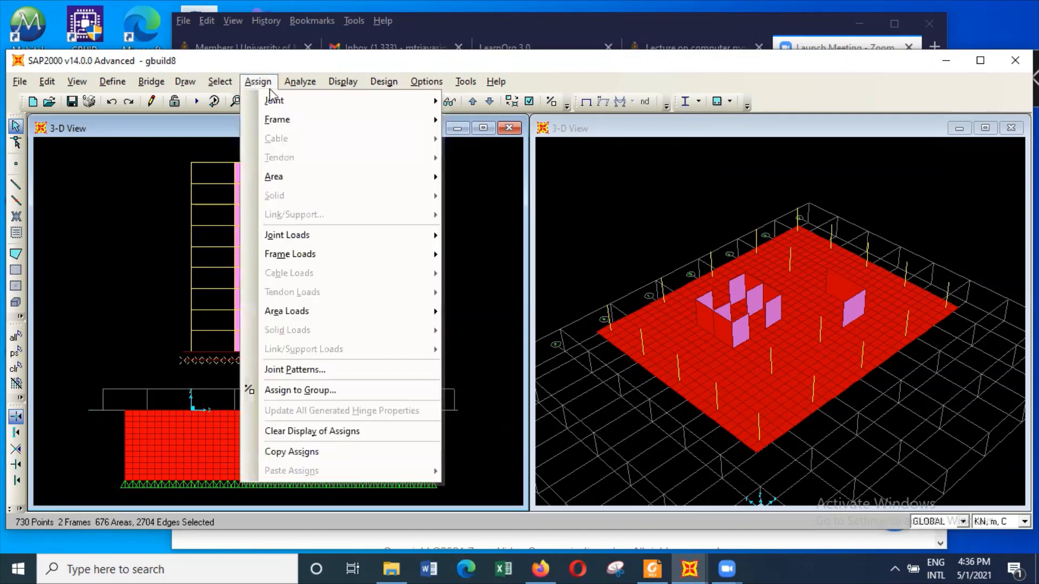
mouse_move(326, 177)
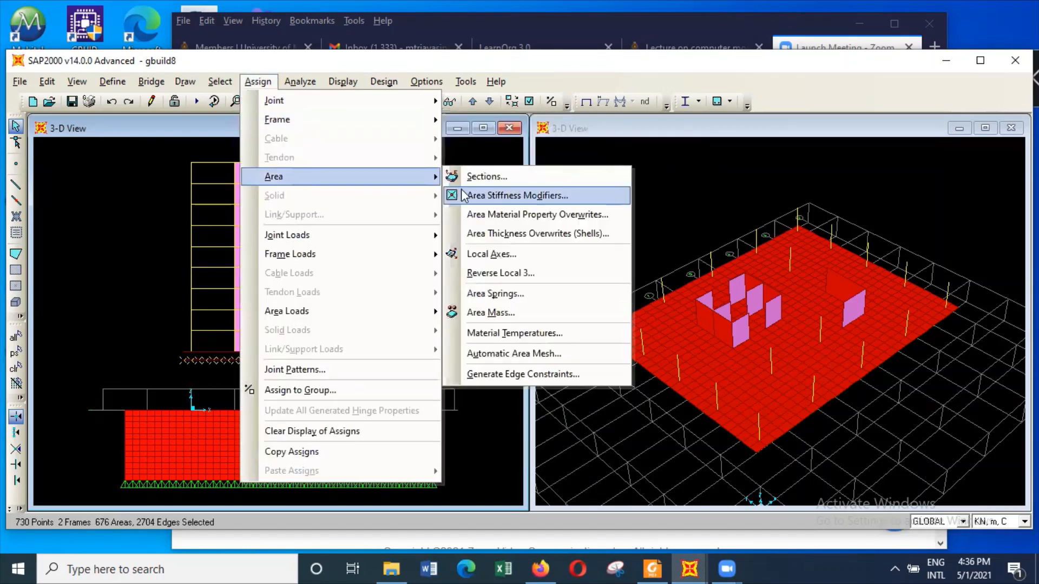
left_click(515, 176)
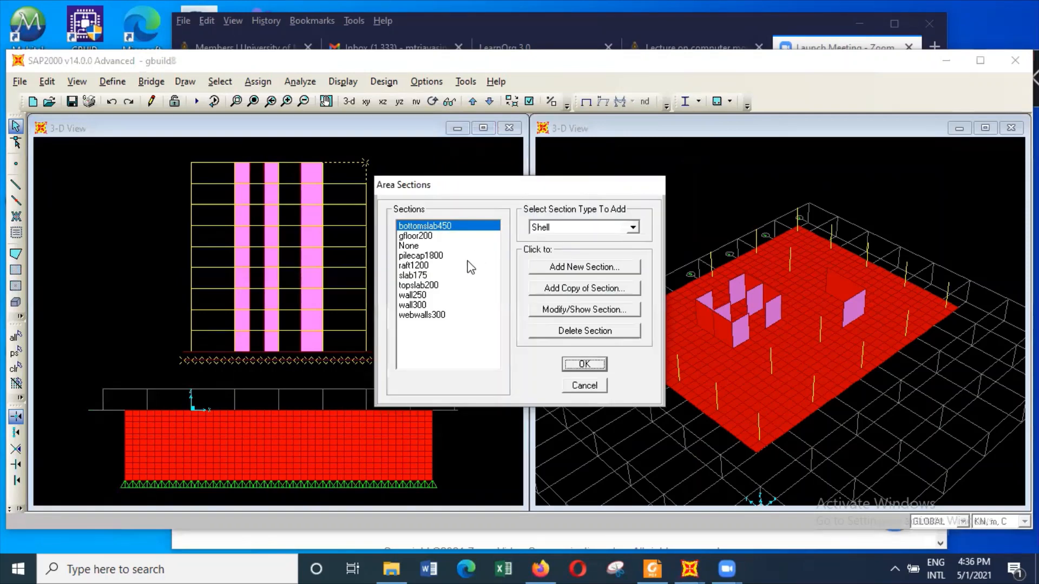
left_click(582, 364)
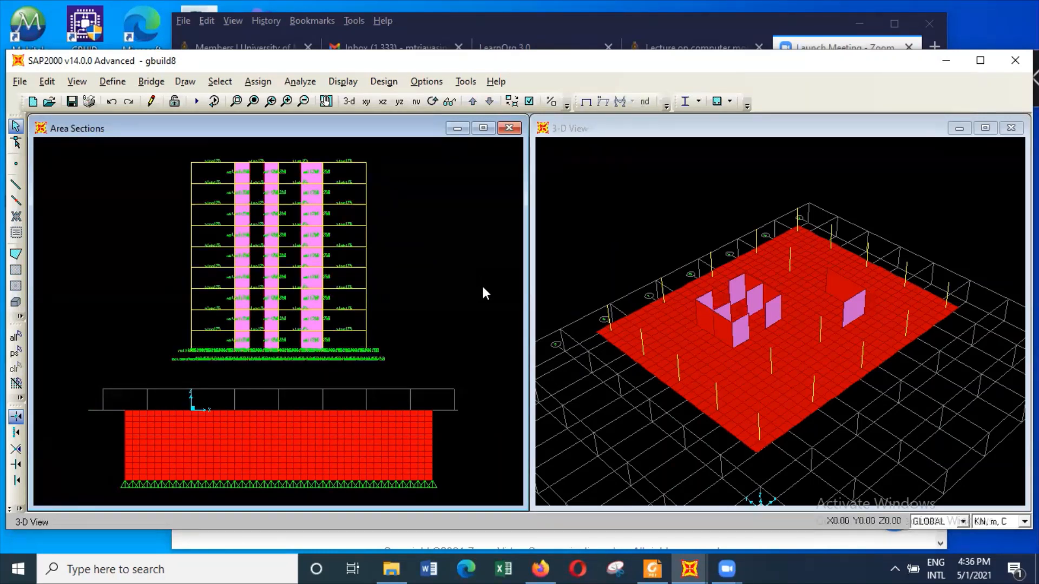
left_click(342, 84)
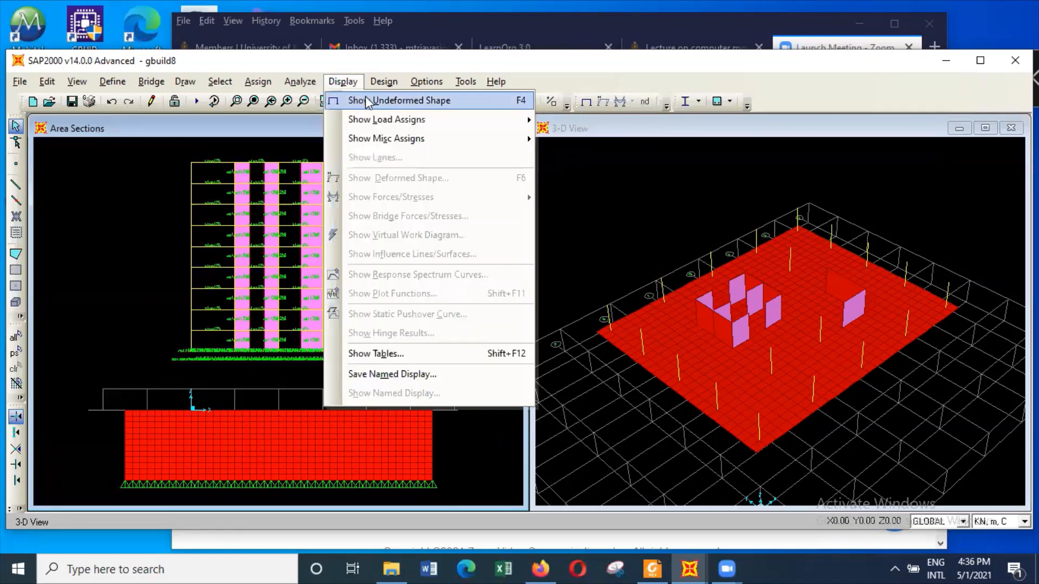
left_click(382, 103)
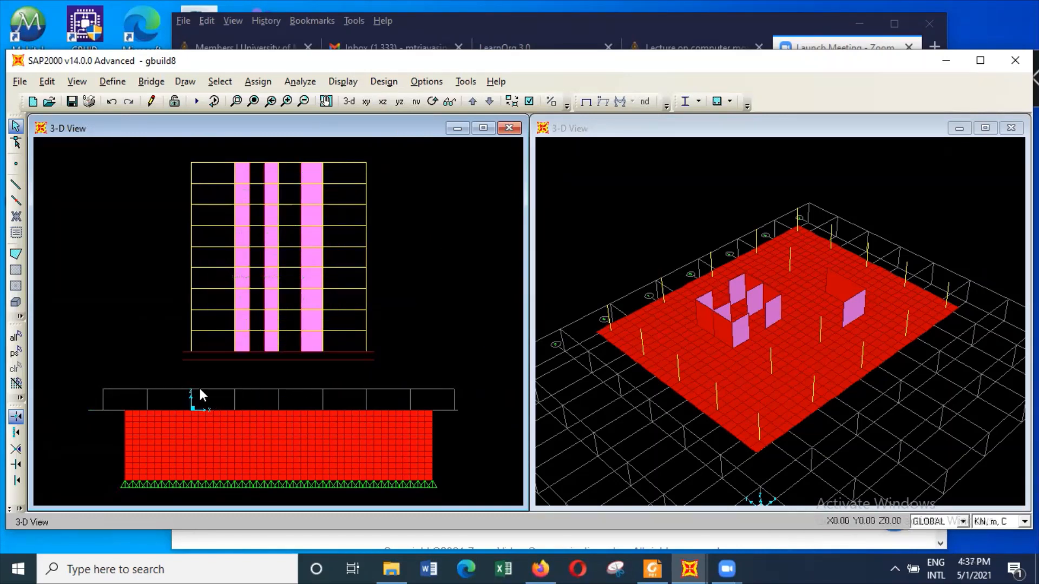
Change the 3D view of the whole model to a 2D view of the X-Z plane at Y = 0
left_click(77, 82)
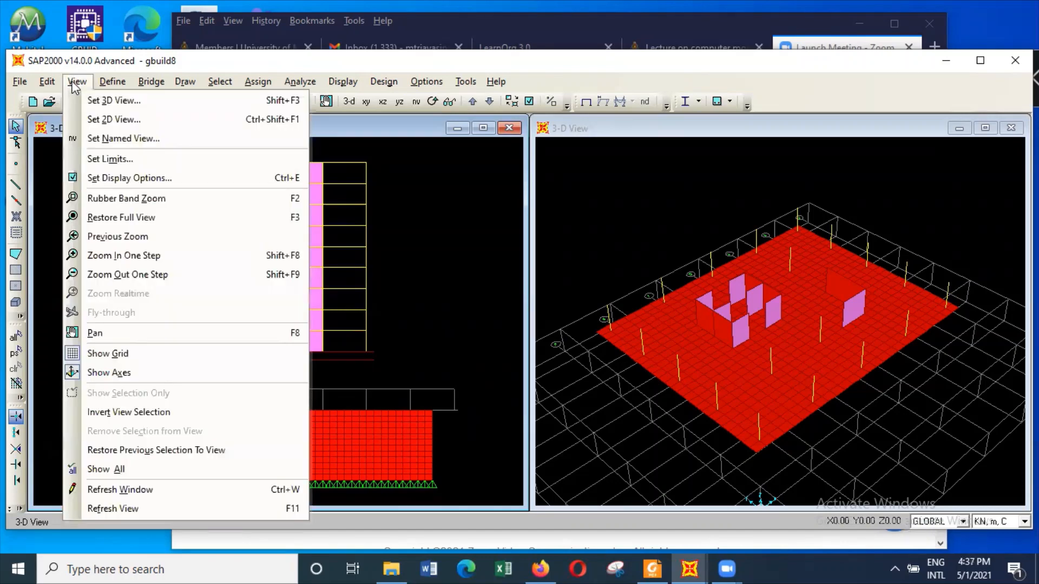
left_click(115, 119)
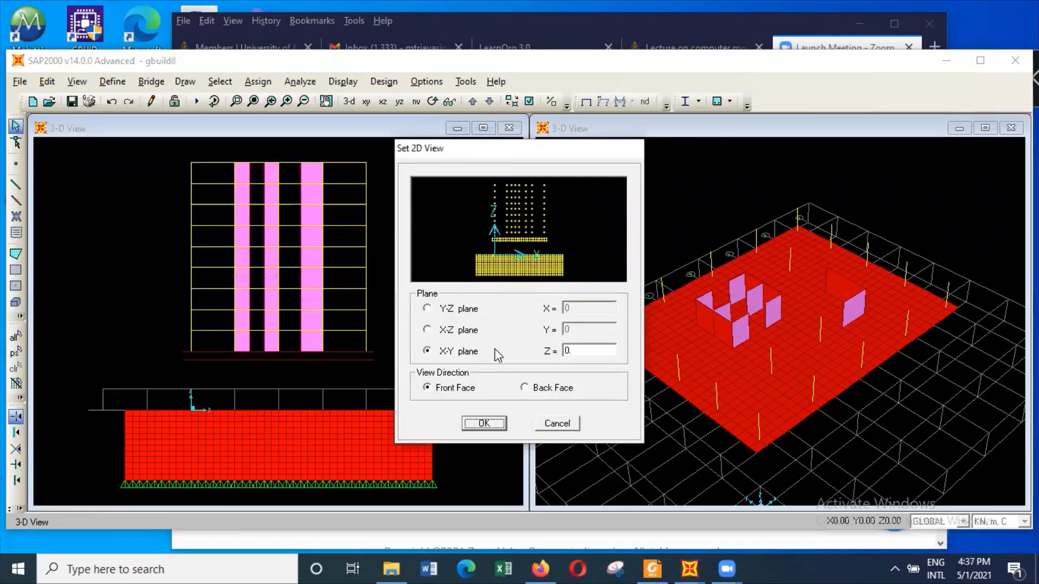
left_click(464, 330)
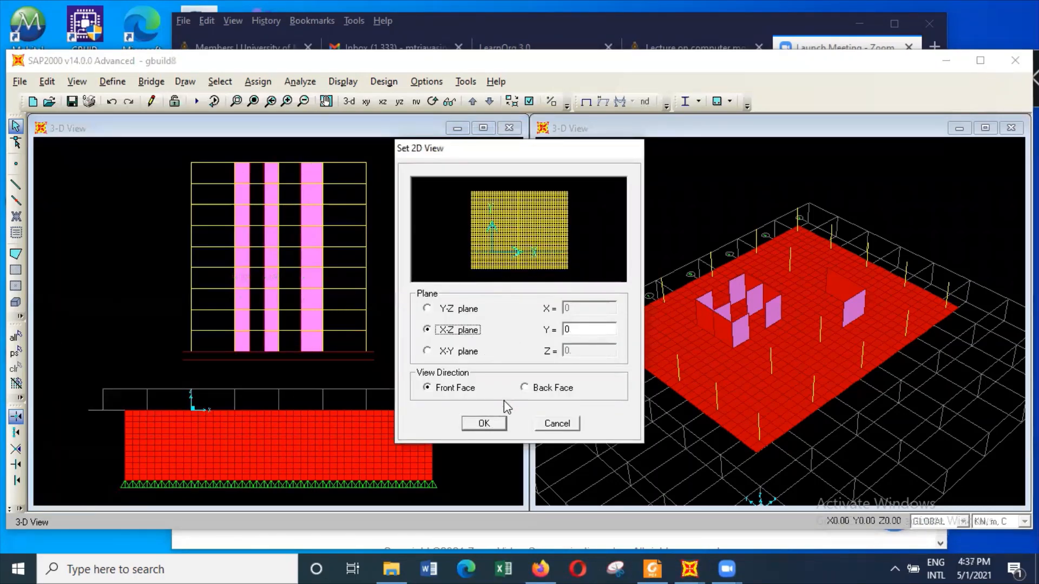
left_click(499, 427)
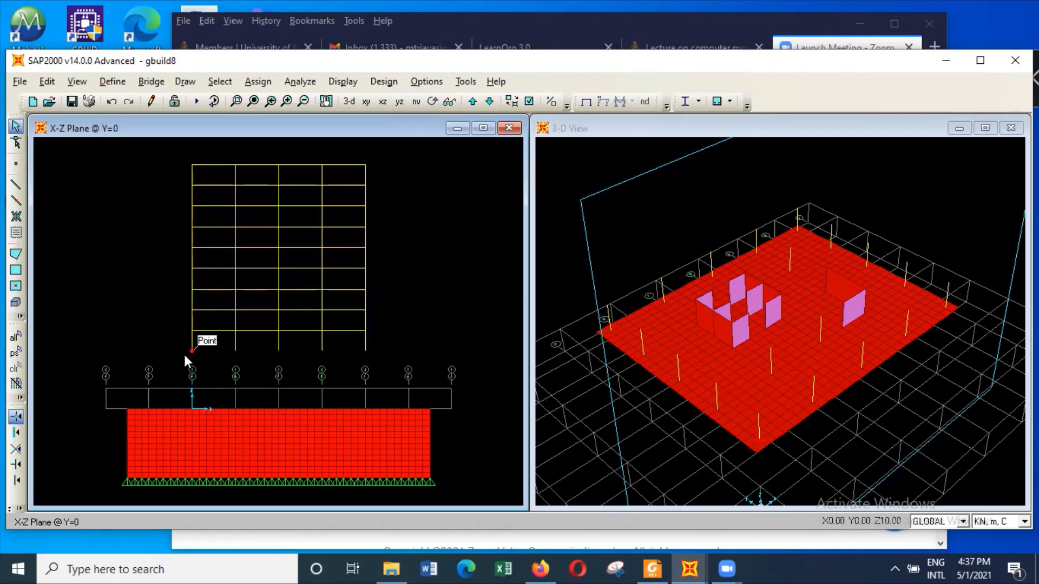
left_click(15, 270)
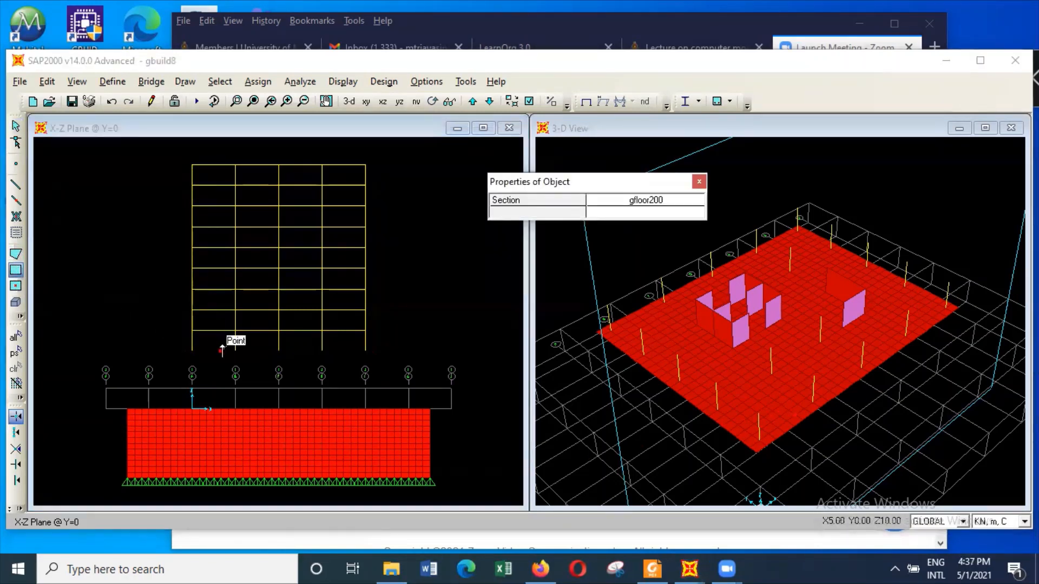
left_click(698, 203)
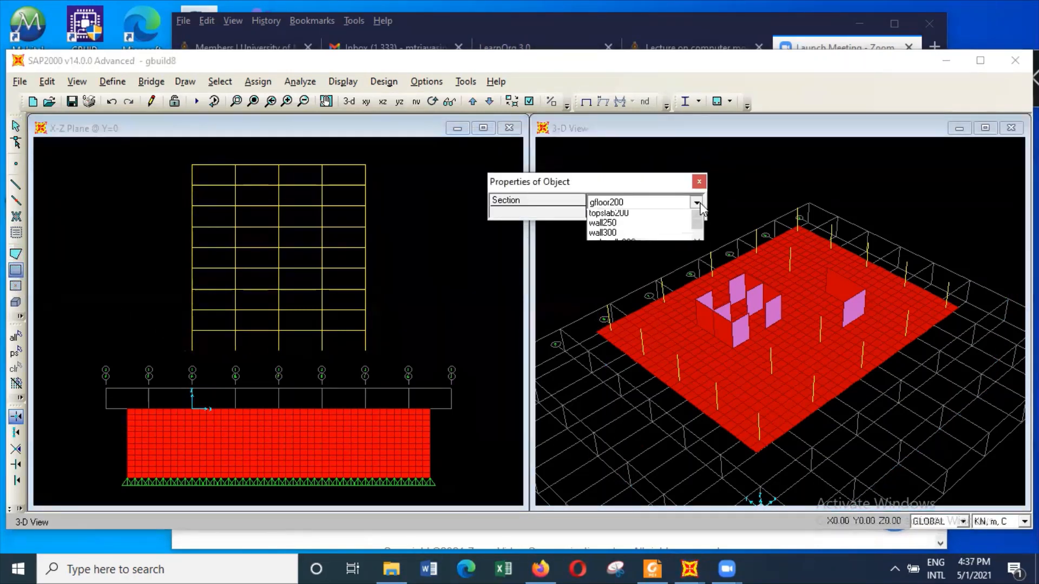
left_click(698, 203)
left_click(698, 203)
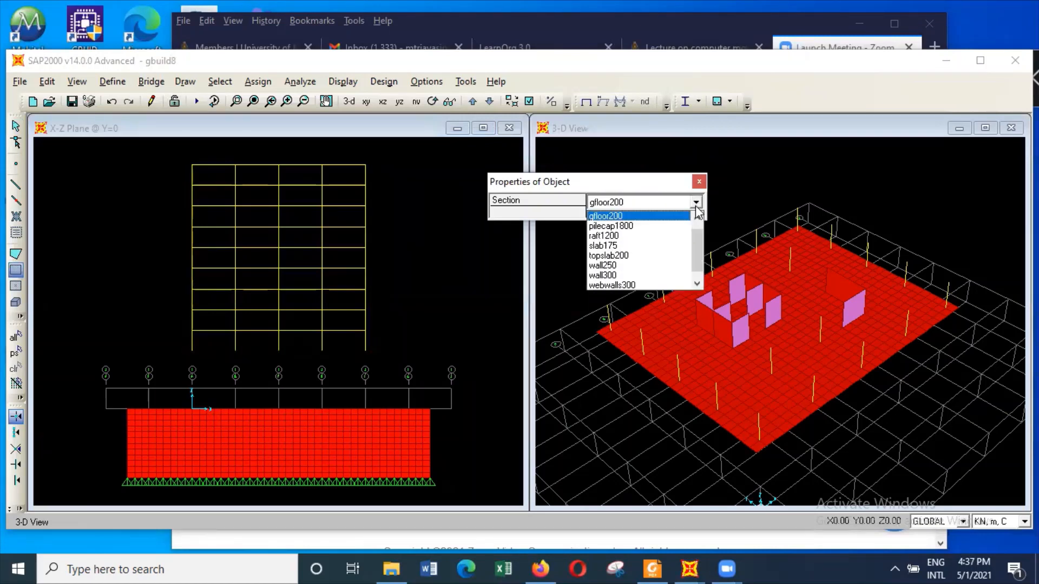
left_click(690, 215)
left_click(697, 203)
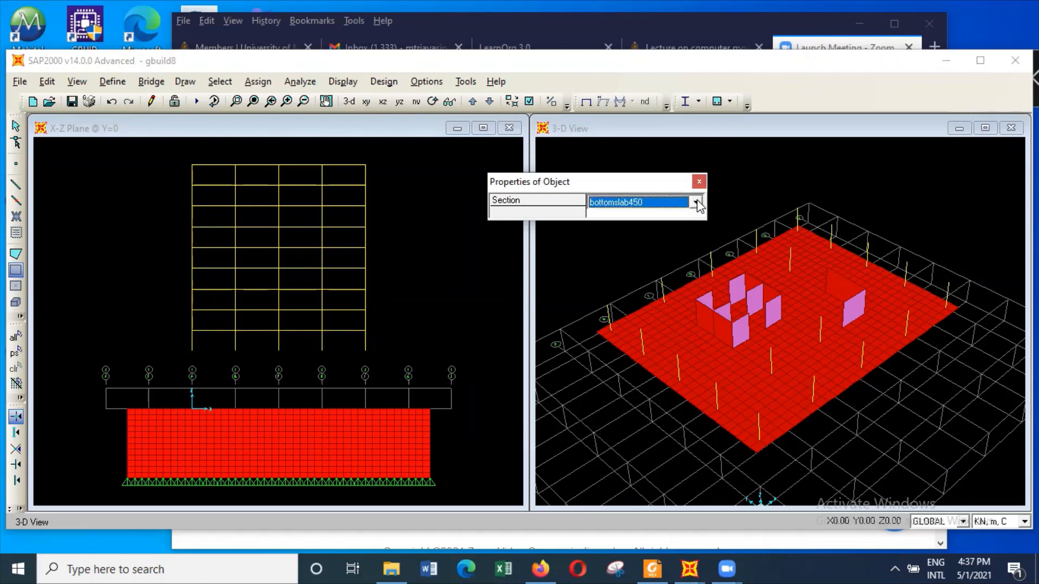
left_click(697, 203)
left_click(698, 205)
left_click(698, 205)
left_click(697, 204)
left_click(697, 205)
left_click(698, 204)
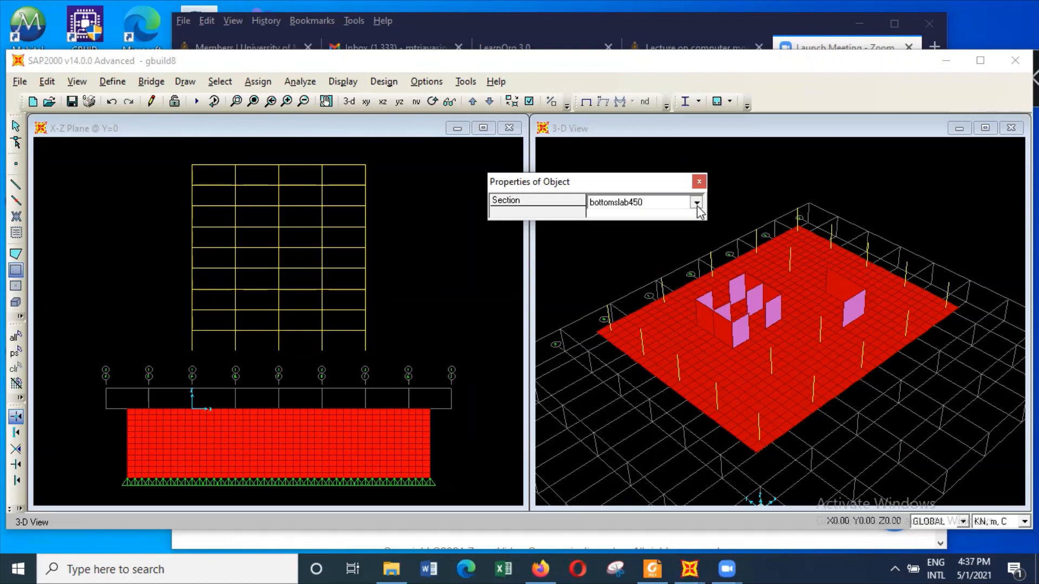
left_click(698, 205)
left_click(698, 205)
left_click(697, 205)
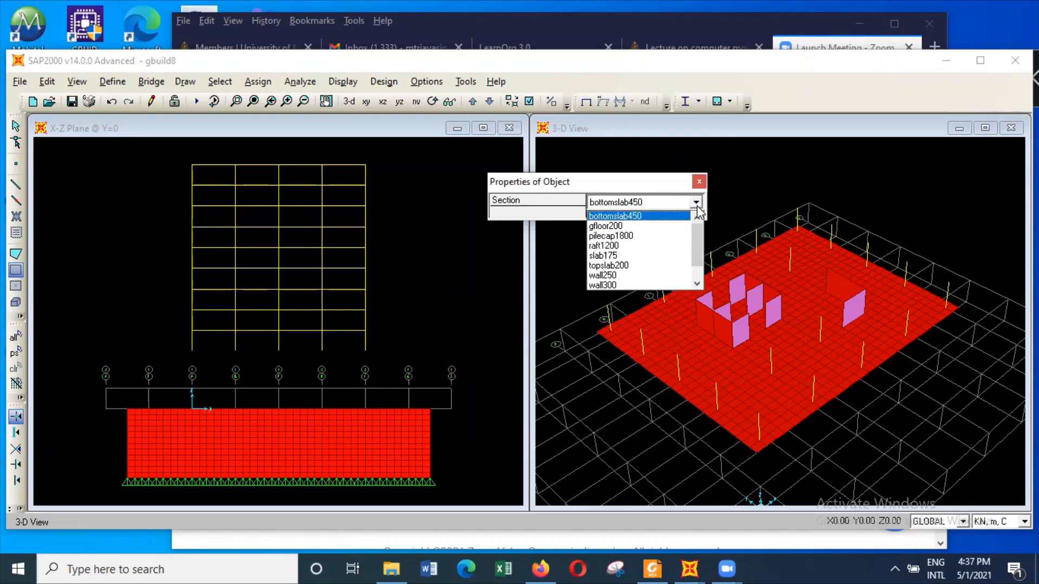
left_click(697, 204)
left_click(697, 204)
left_click(697, 204)
left_click(697, 204)
left_click(699, 181)
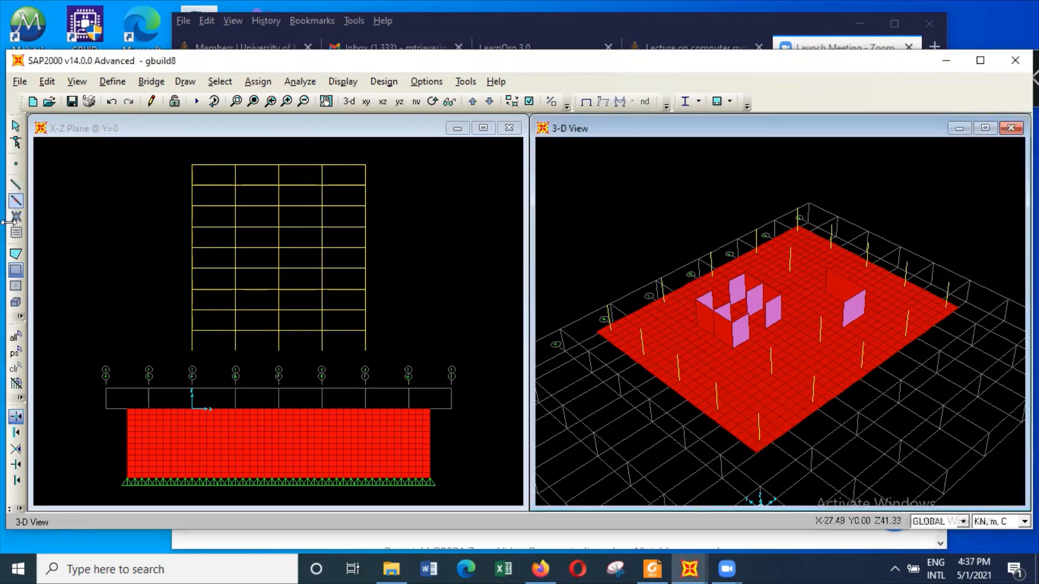
Start the Draw Poly Area tool with webwalls300 as the section for new areas
left_click(16, 255)
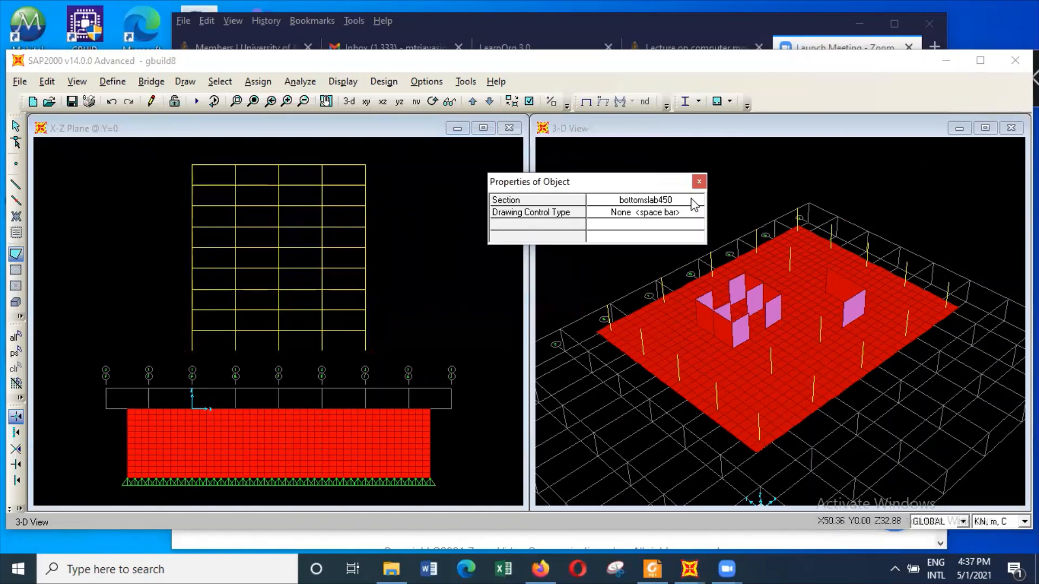
left_click(696, 203)
left_click(695, 203)
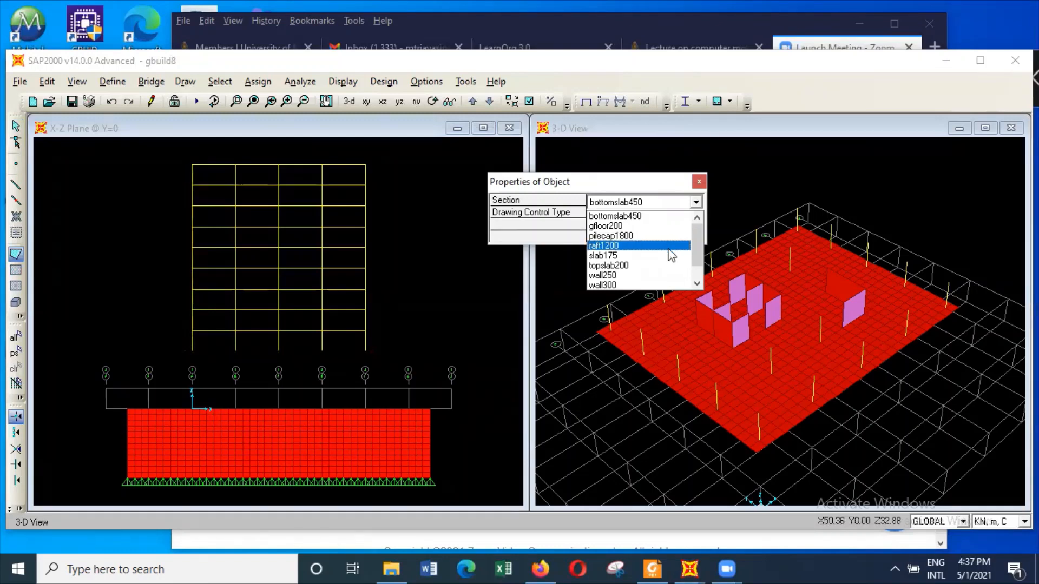
scroll(667, 265, "down", 2)
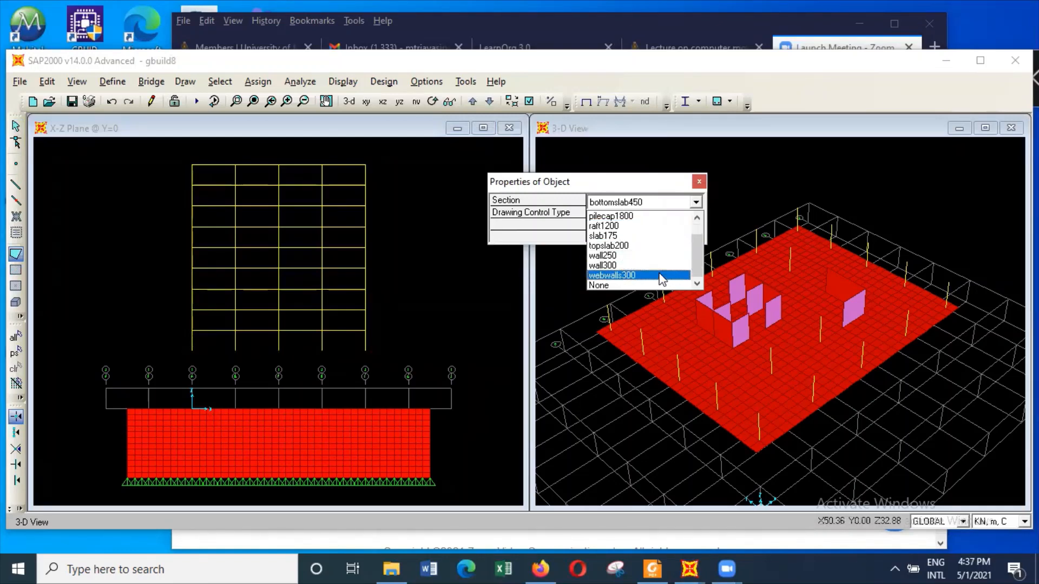
left_click(662, 275)
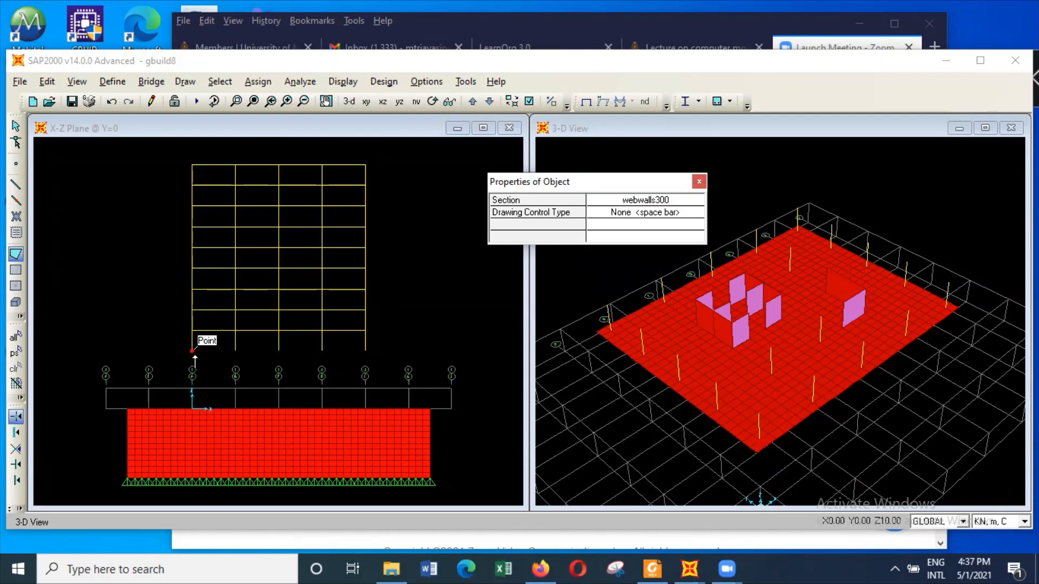
left_click(194, 356)
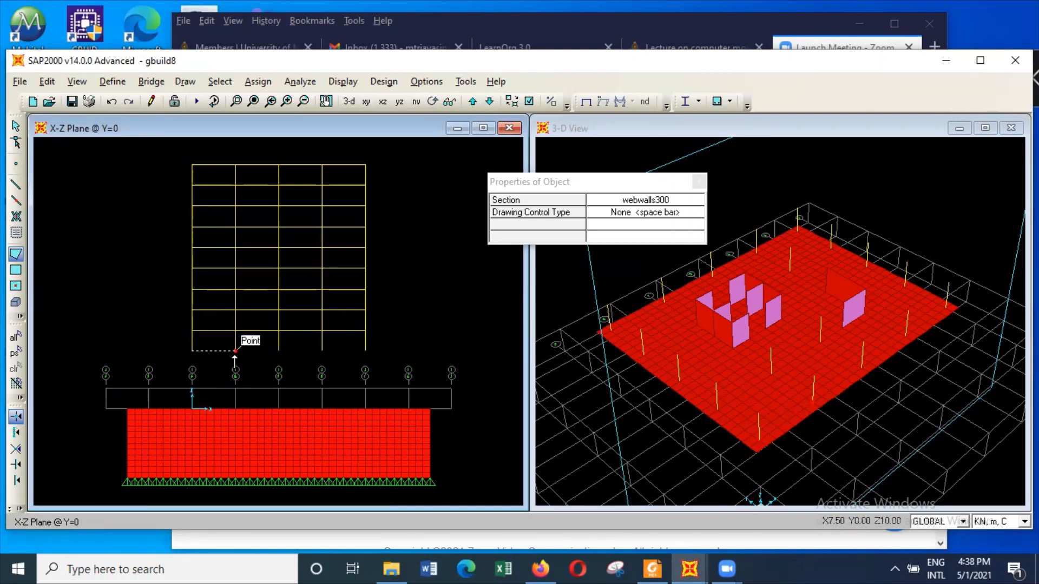
left_click(234, 355)
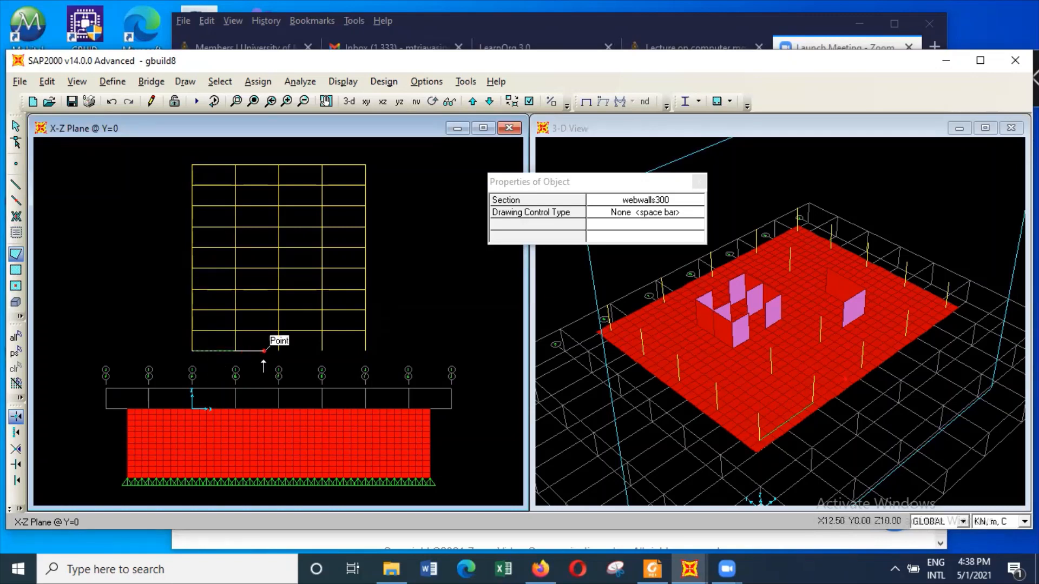
key("Escape")
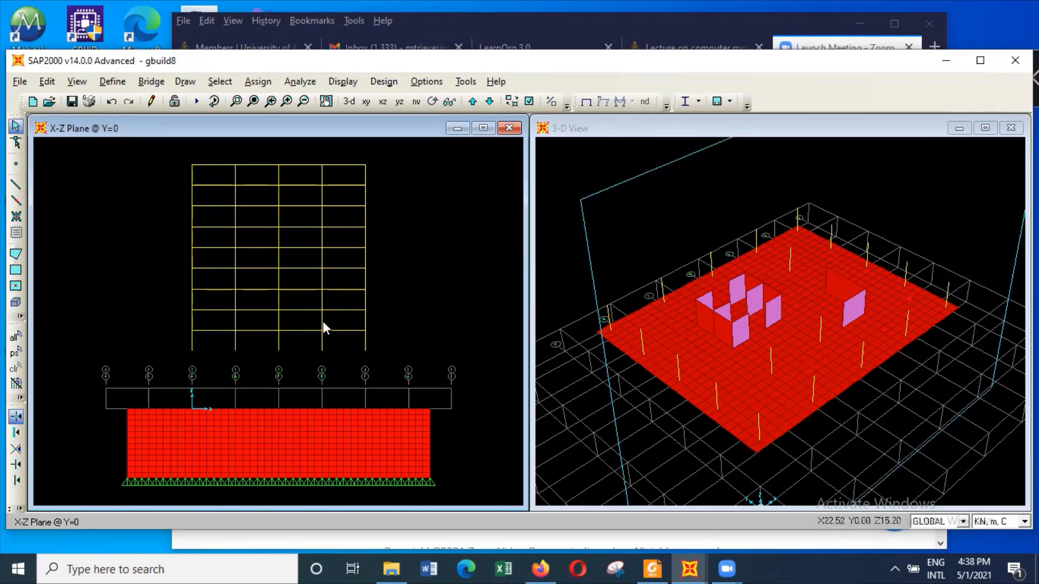
Try the rectangular and quick area tools for a webwalls300 web wall under the lowest columns between grids A and B
left_click(236, 101)
left_click_drag(163, 315, 379, 389)
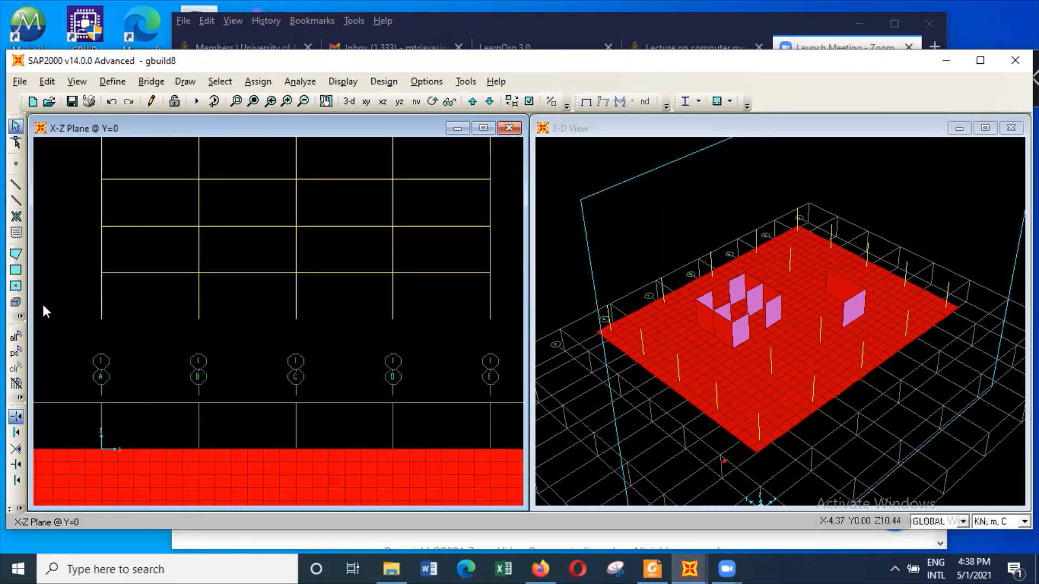
left_click(19, 272)
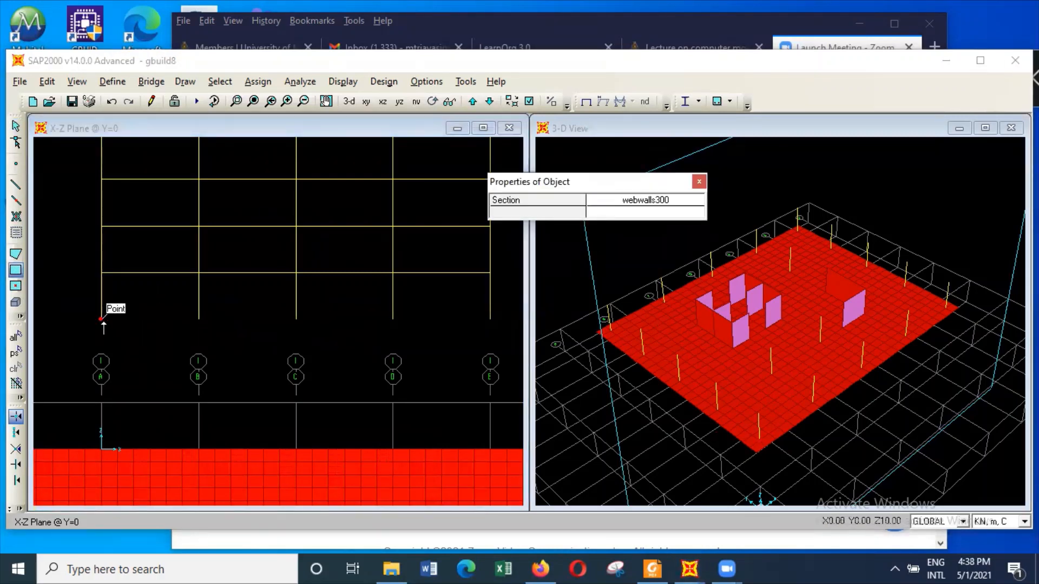
left_click(101, 319)
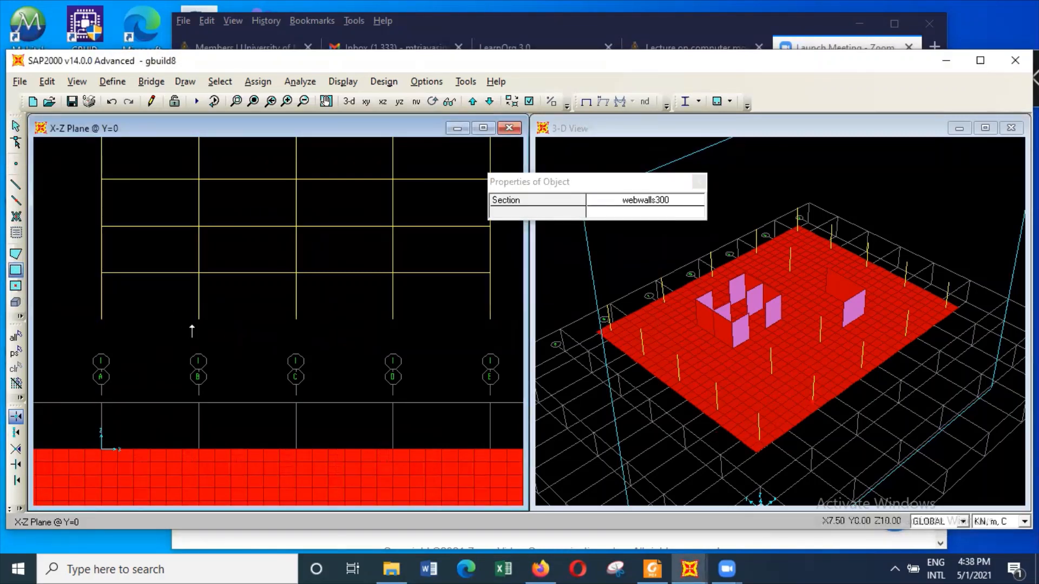
left_click(19, 290)
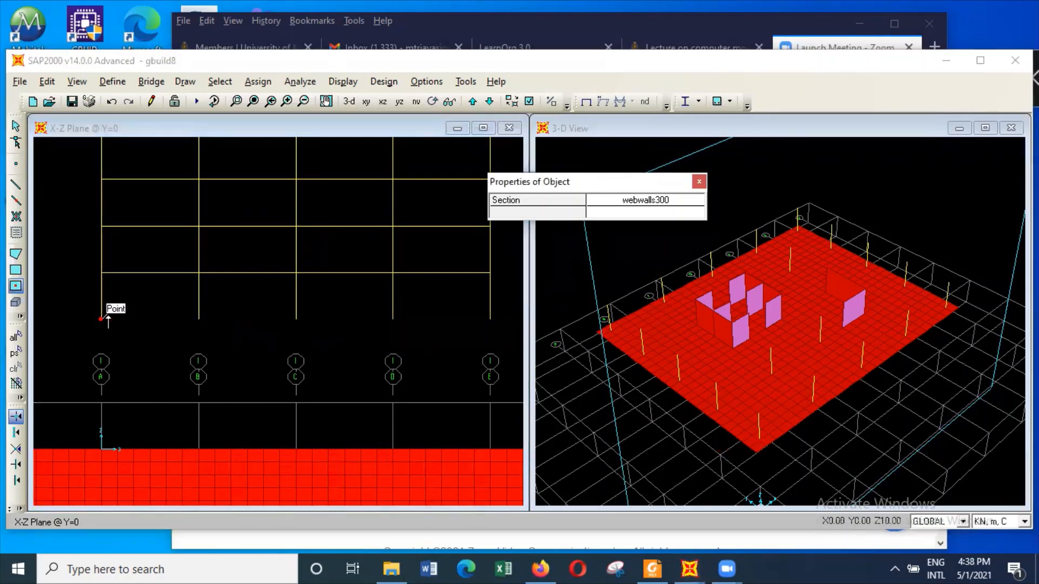
left_click(106, 318)
left_click_drag(107, 318, 203, 340)
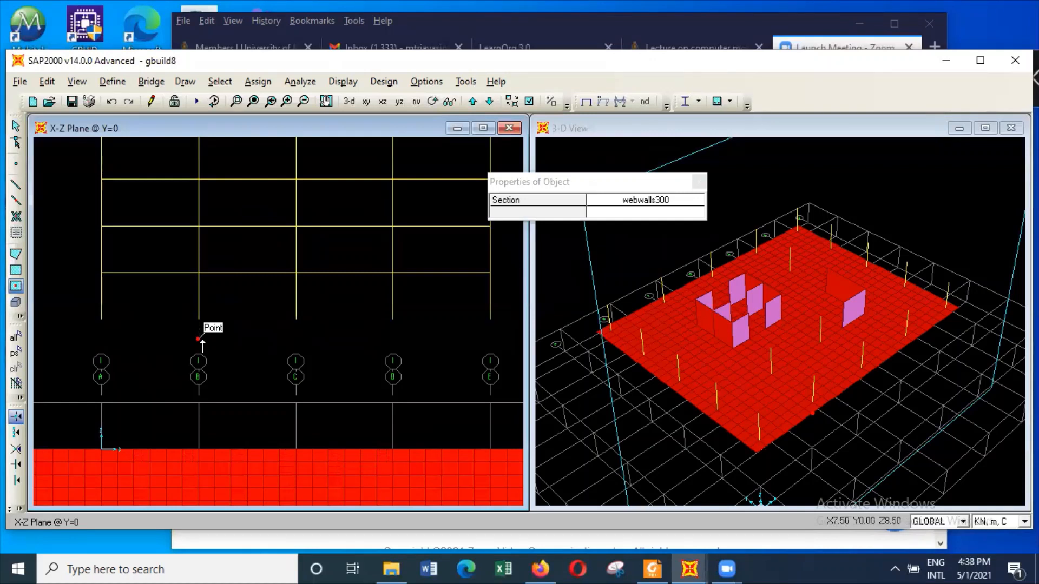
Try to draw a four-corner webwalls300 polygon area between grids A and B, from Z = 10 to Z = 8.5
left_click(15, 254)
left_click(101, 320)
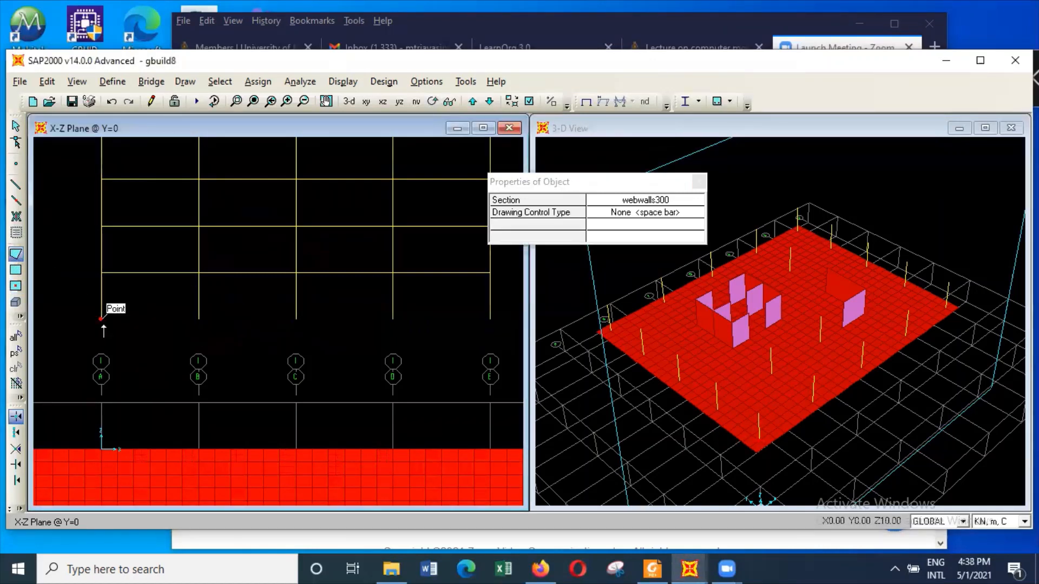
left_click(199, 319)
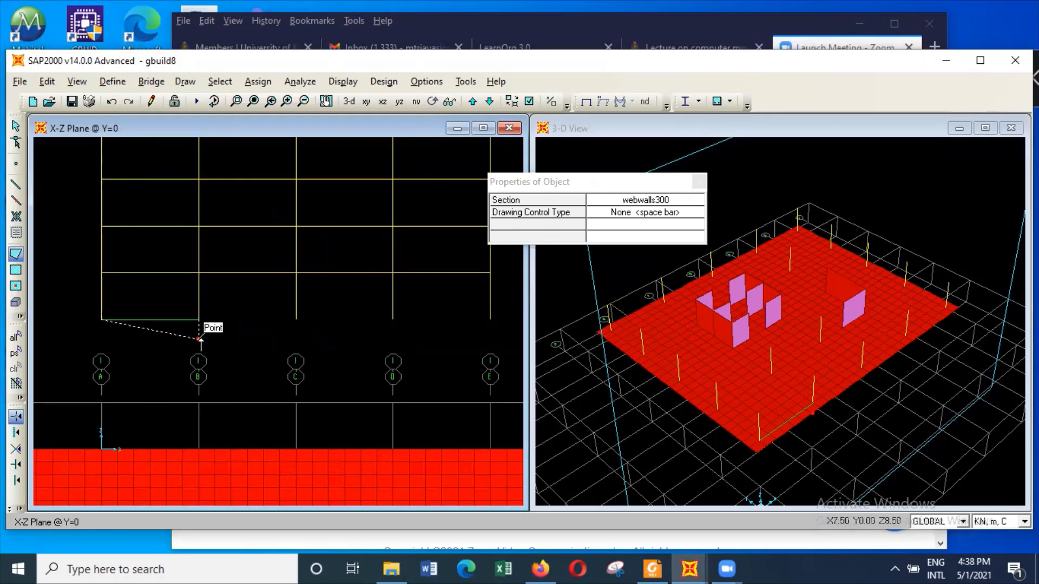
left_click(199, 340)
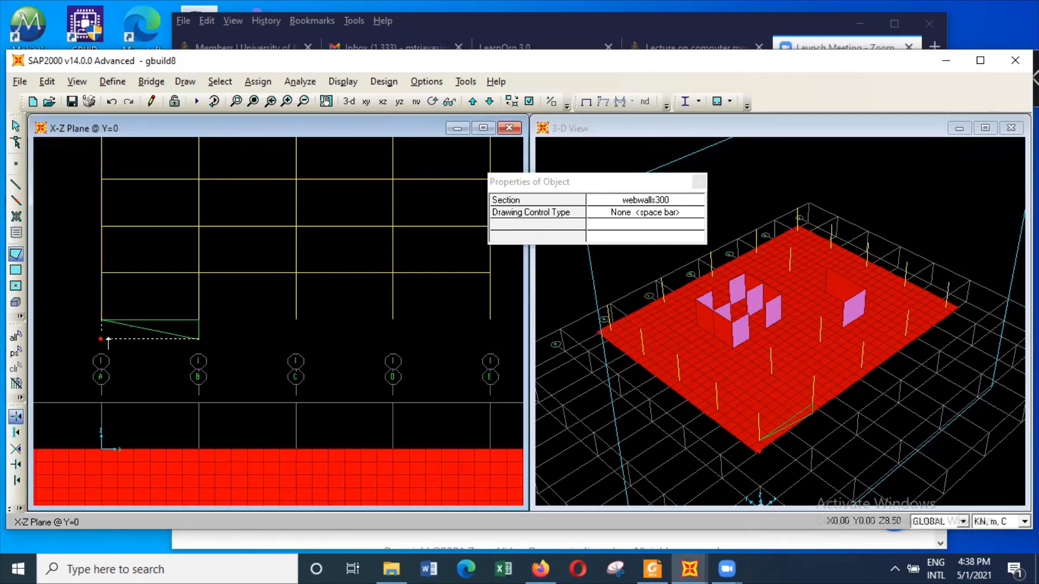
left_click(102, 339)
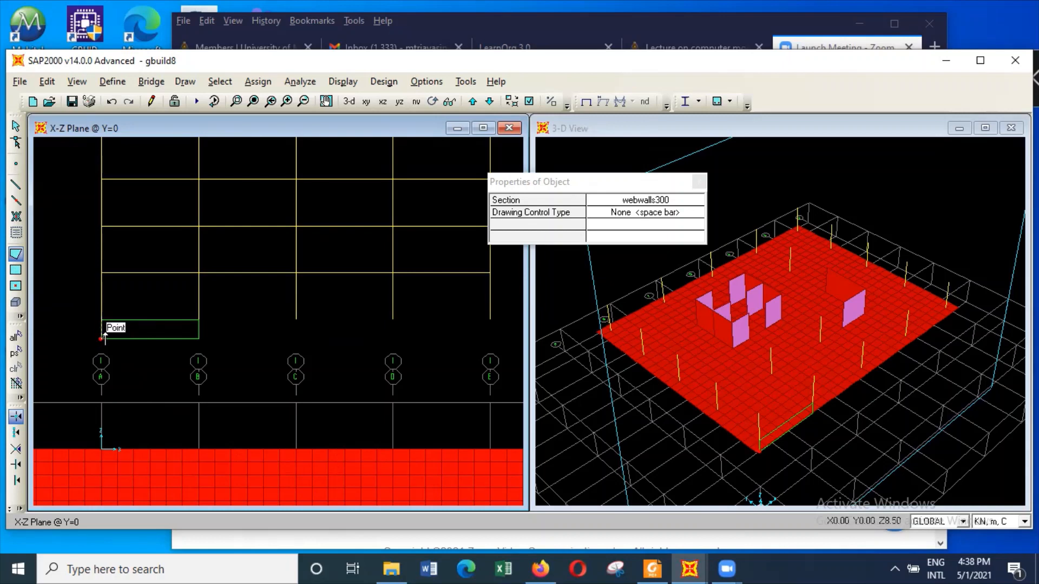
key("Escape")
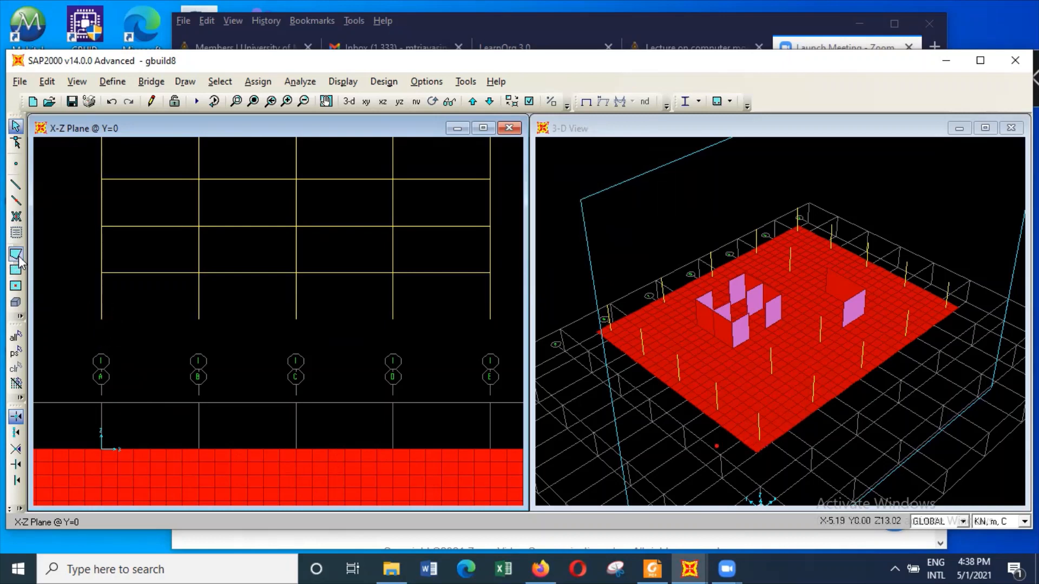
Draw a four-corner webwalls300 polygon area between grids A and B at Y = 0, from Z = 10 to Z = 8.5
left_click(17, 255)
left_click(102, 319)
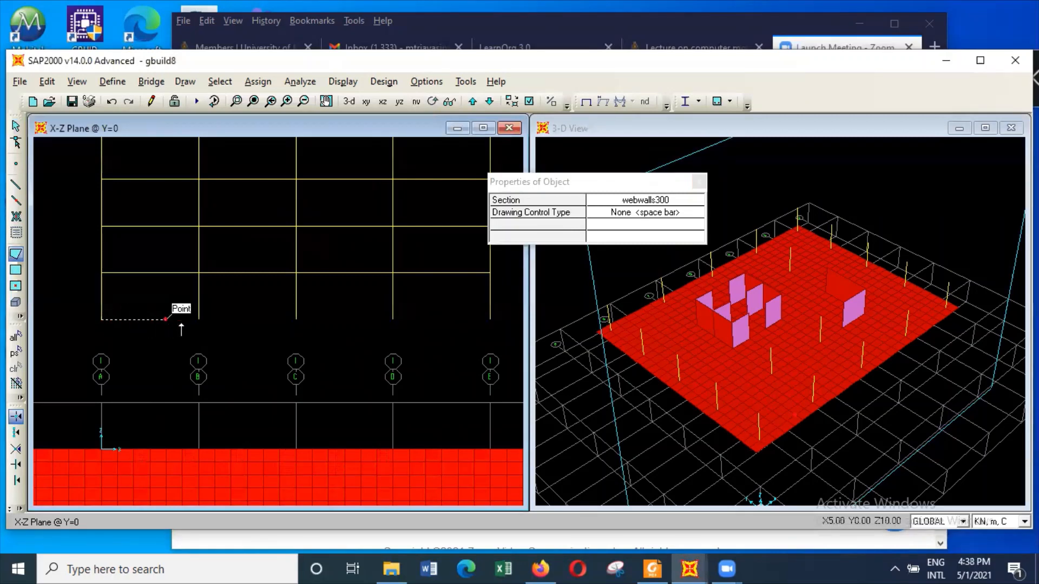
left_click(197, 319)
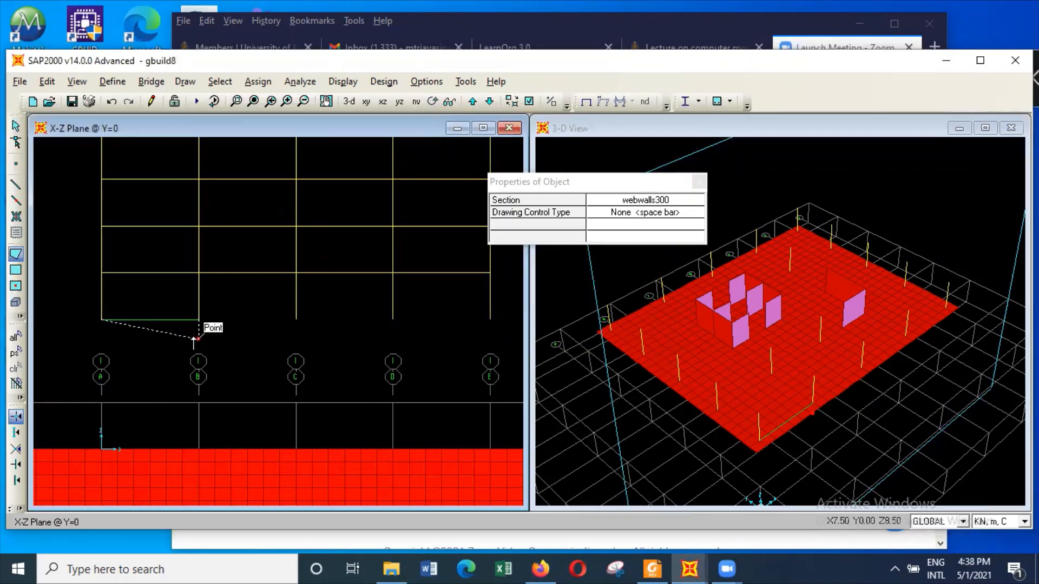
left_click(196, 339)
left_click(102, 339)
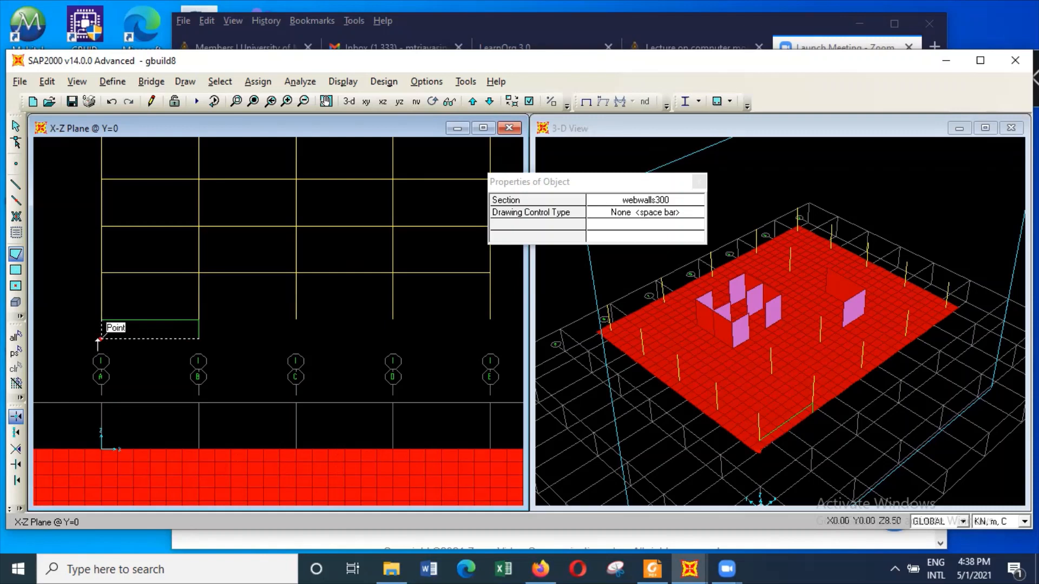
left_click(98, 339)
key("Return")
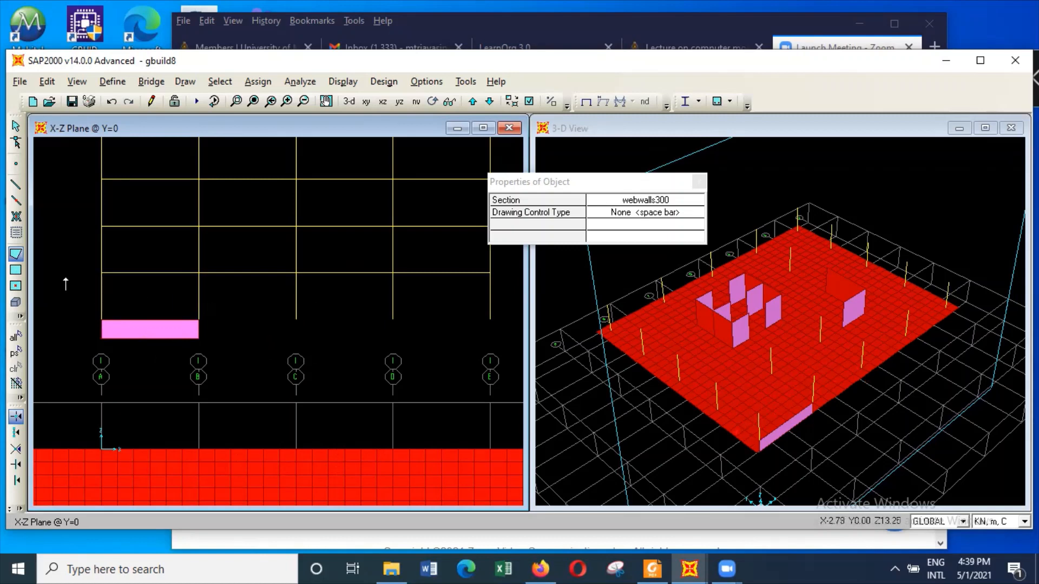
key("Escape")
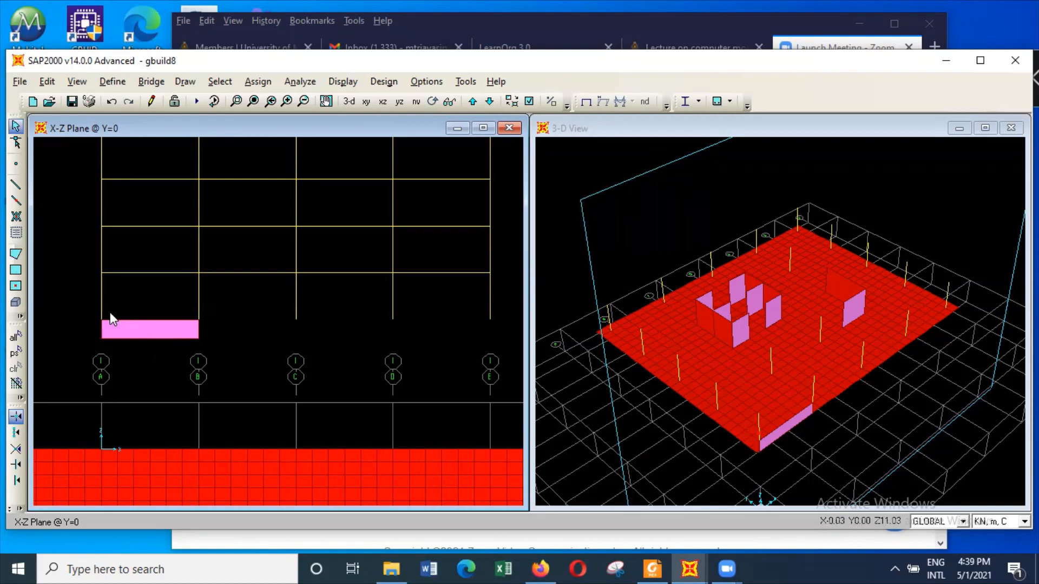
Replicate the web wall between grids A and B linearly with dx 7.5, dz 0 and number 3
left_click(137, 329)
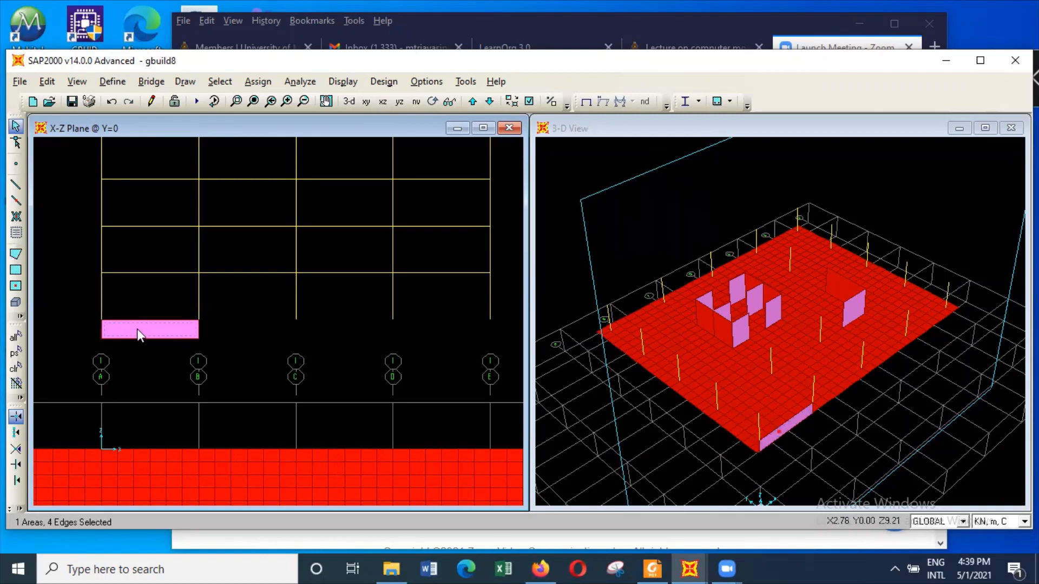
left_click(47, 81)
left_click(100, 257)
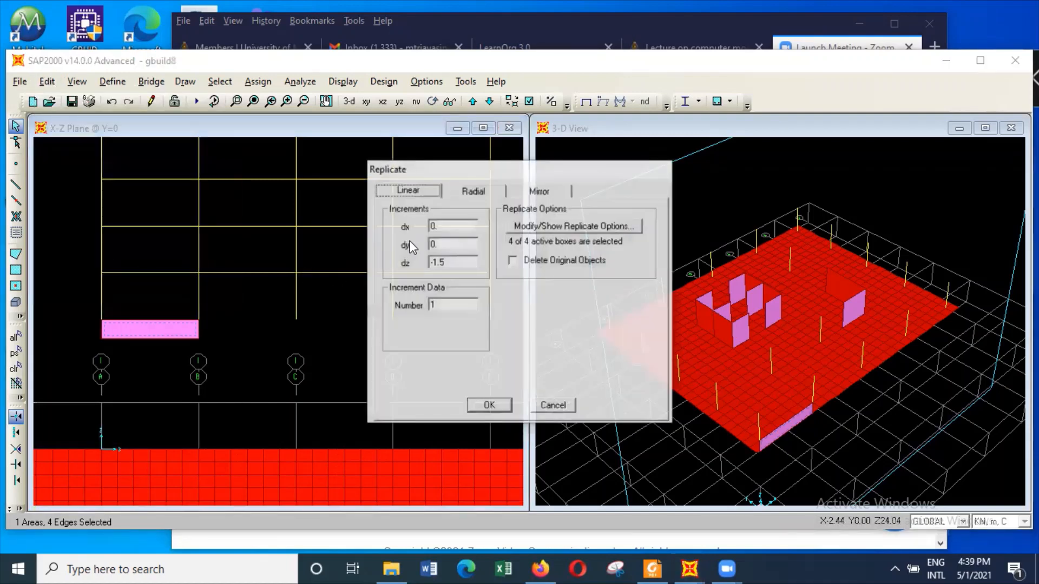
double_click(466, 265)
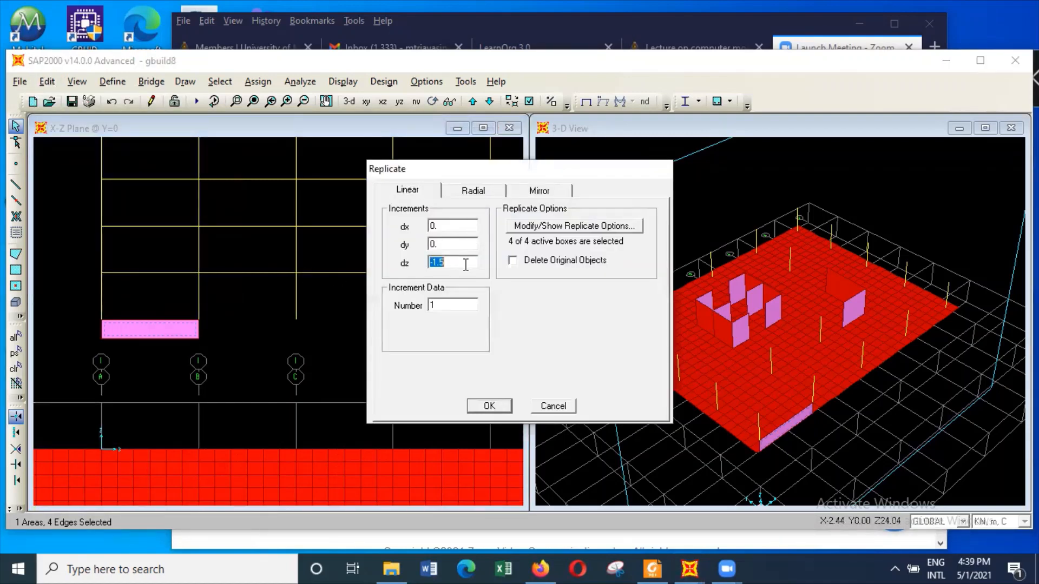
type("0")
type("7.5")
type("3")
left_click(490, 405)
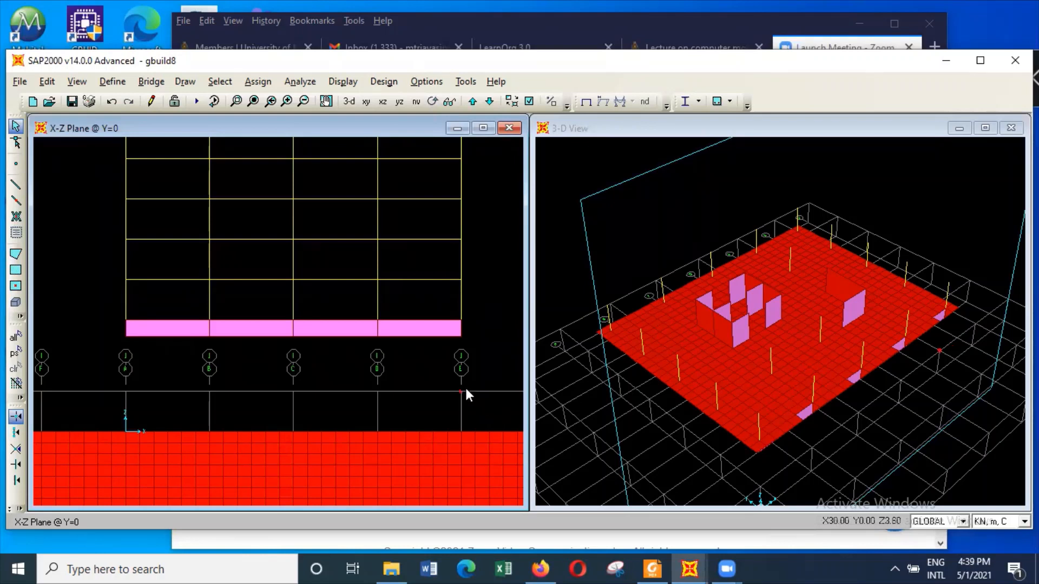
Replicate the web walls of bays A-B and D-E linearly with dx 0, dy 6 and number 4
left_click(166, 327)
left_click(166, 327)
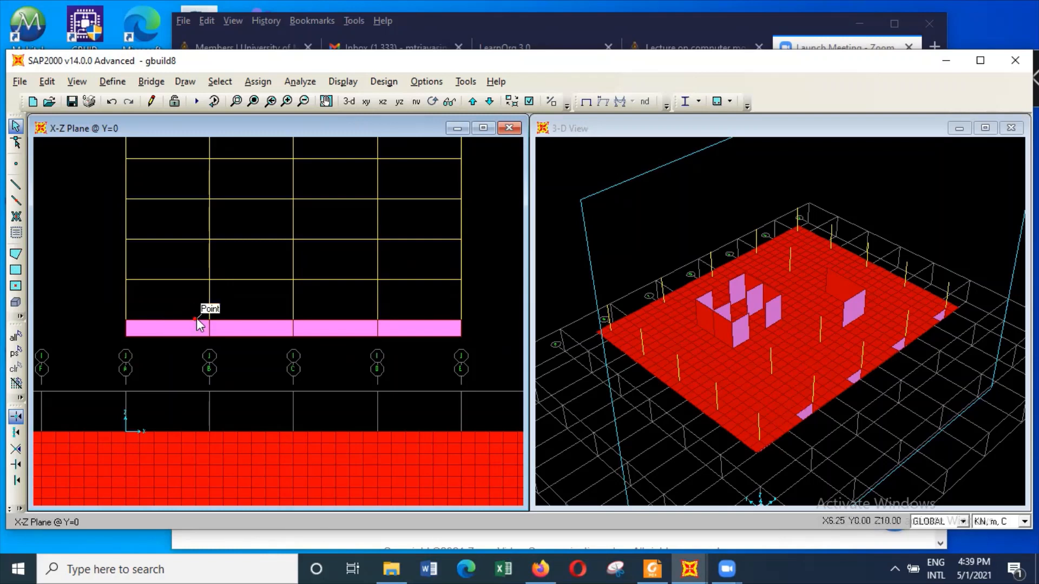
scroll(175, 306, "up", 2)
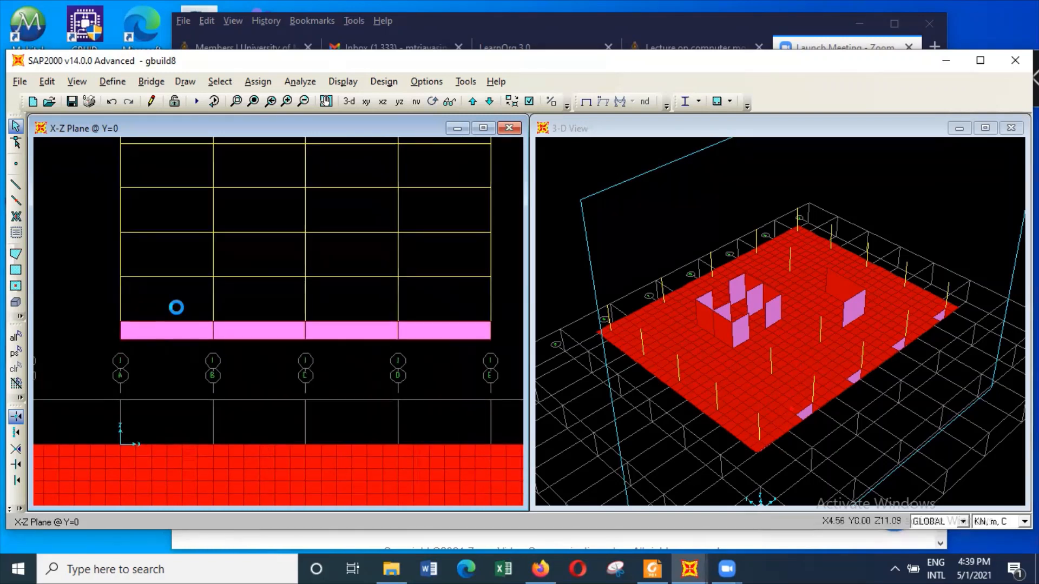
left_click(178, 330)
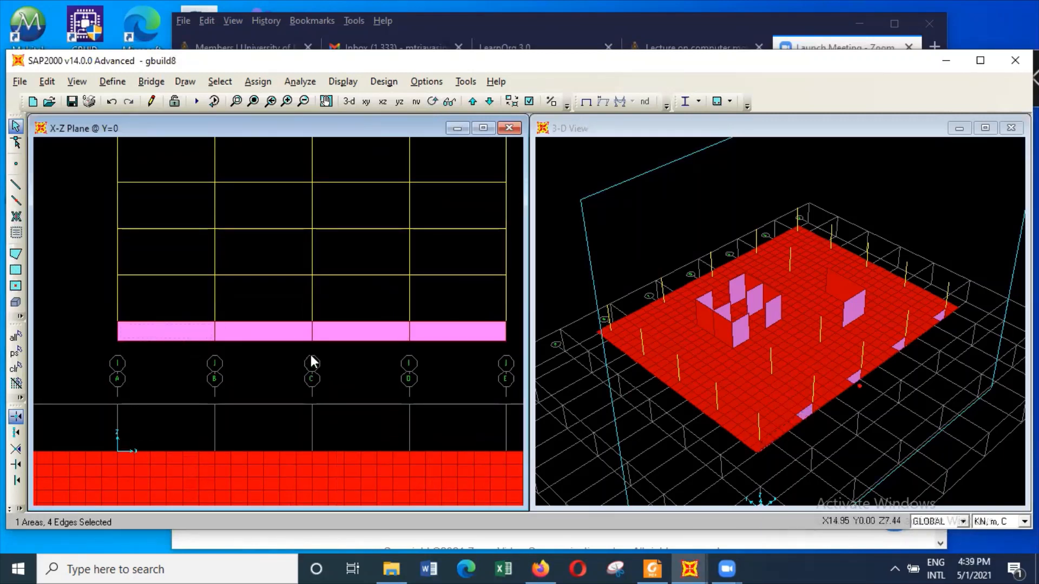
left_click(436, 330)
left_click(47, 81)
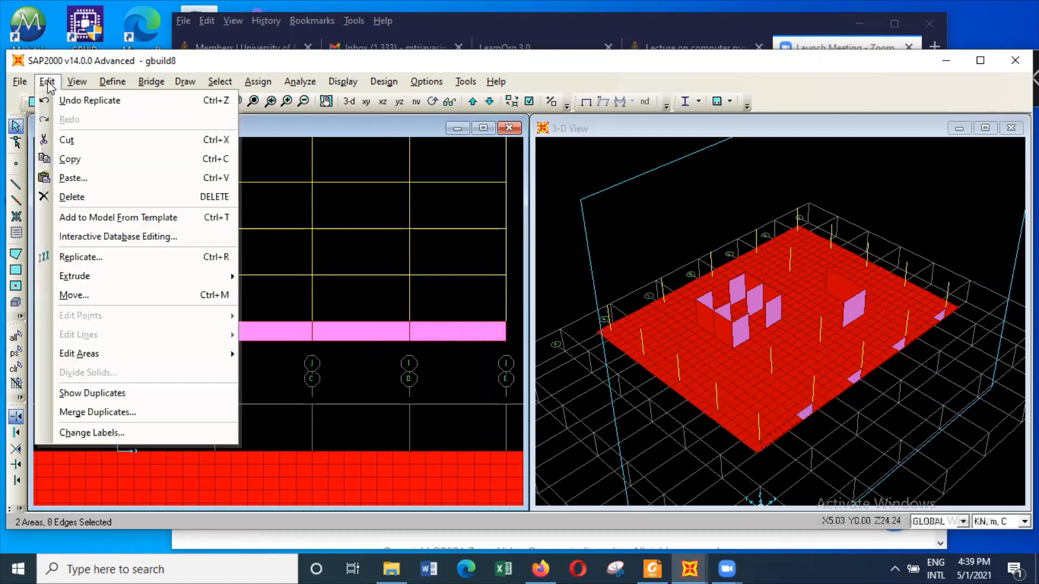
left_click(101, 259)
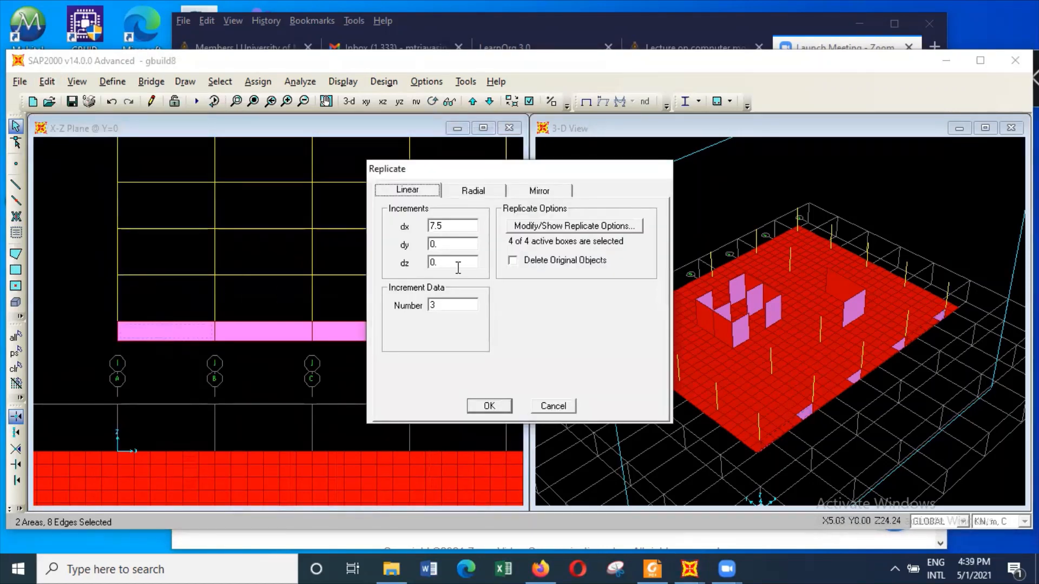
double_click(459, 225)
type("50")
key("BackSpace")
key("BackSpace")
type("0")
double_click(455, 245)
type("6")
left_click(521, 339)
double_click(453, 302)
type("4")
left_click(490, 406)
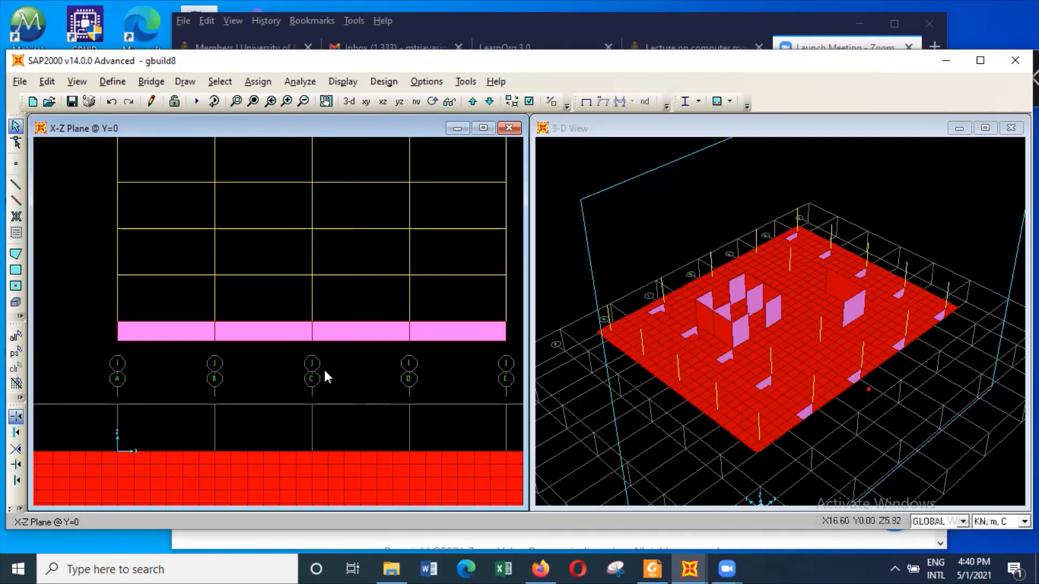
Replicate the web wall between grids B and C at Y = 0 once with dy 6
left_click(271, 330)
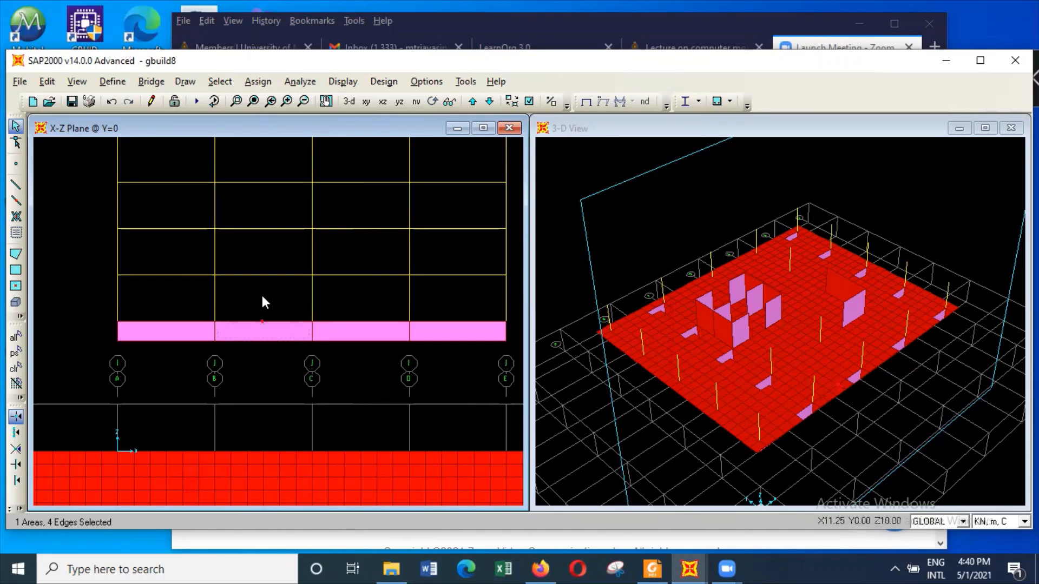
left_click(47, 81)
left_click(81, 257)
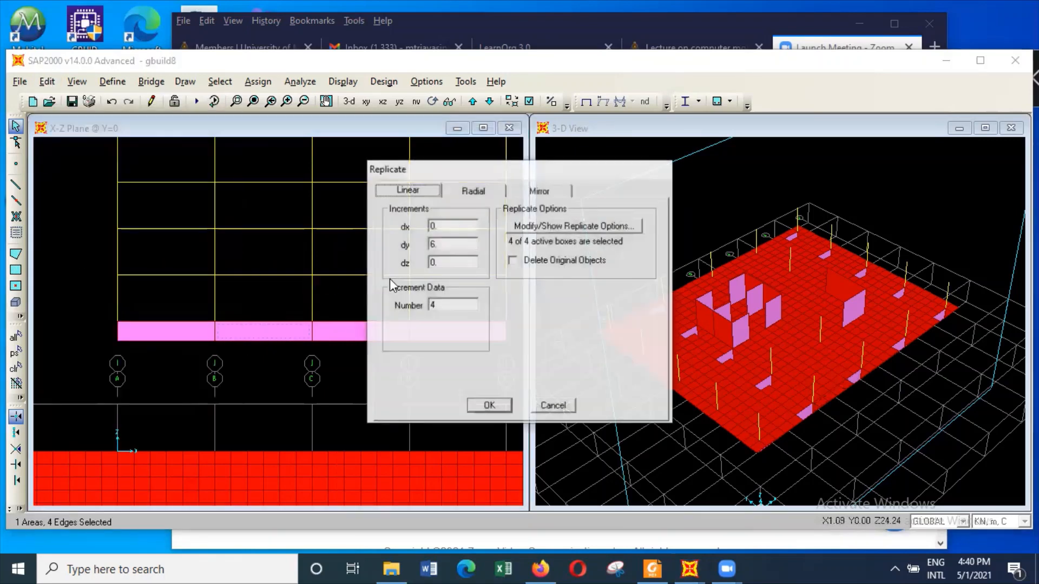
double_click(455, 305)
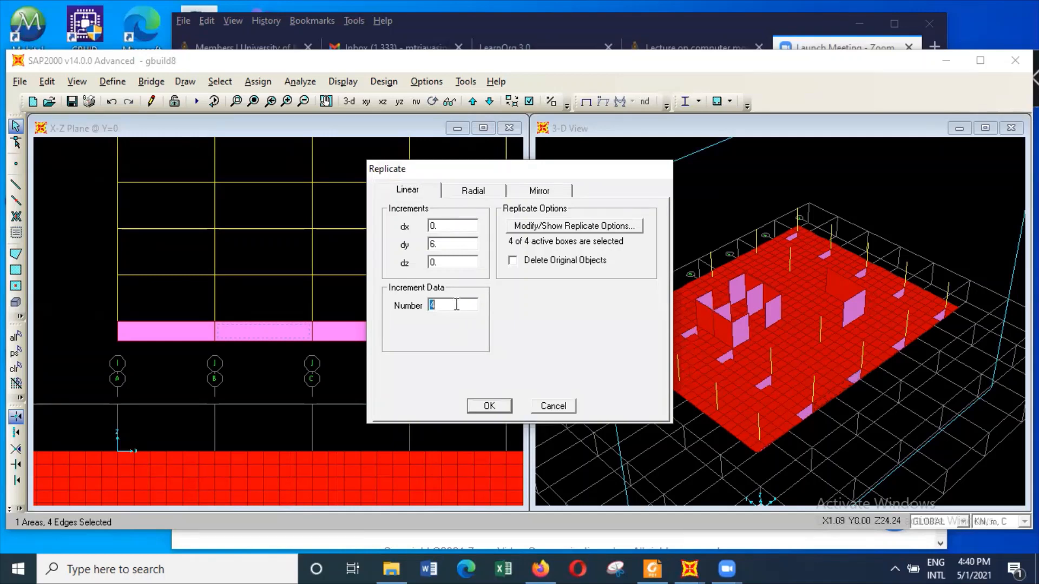
type("1")
left_click(492, 405)
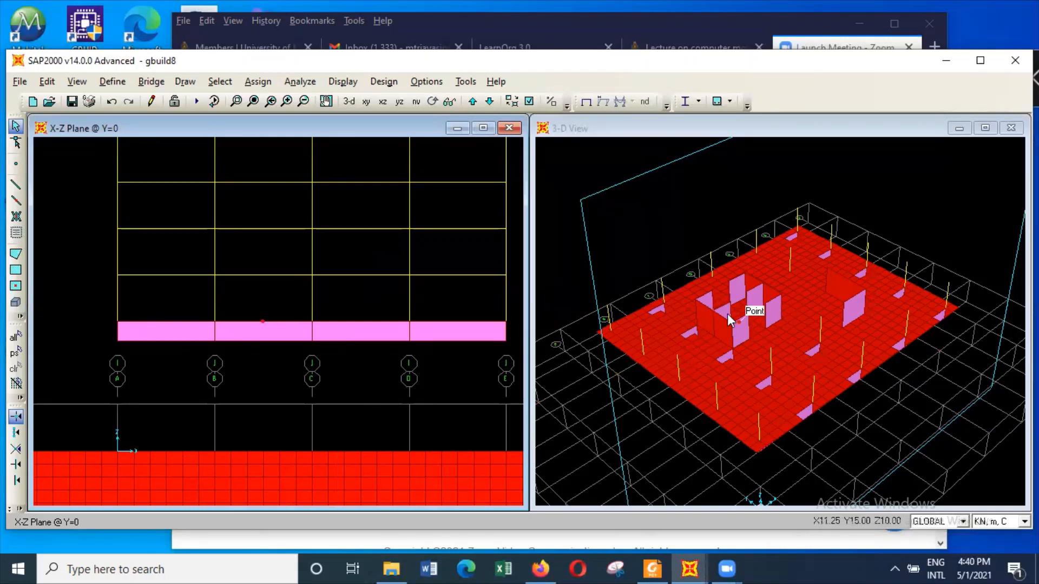
Try to replicate only the web wall between grids C and D with dy 6 and number 4
left_click(382, 333)
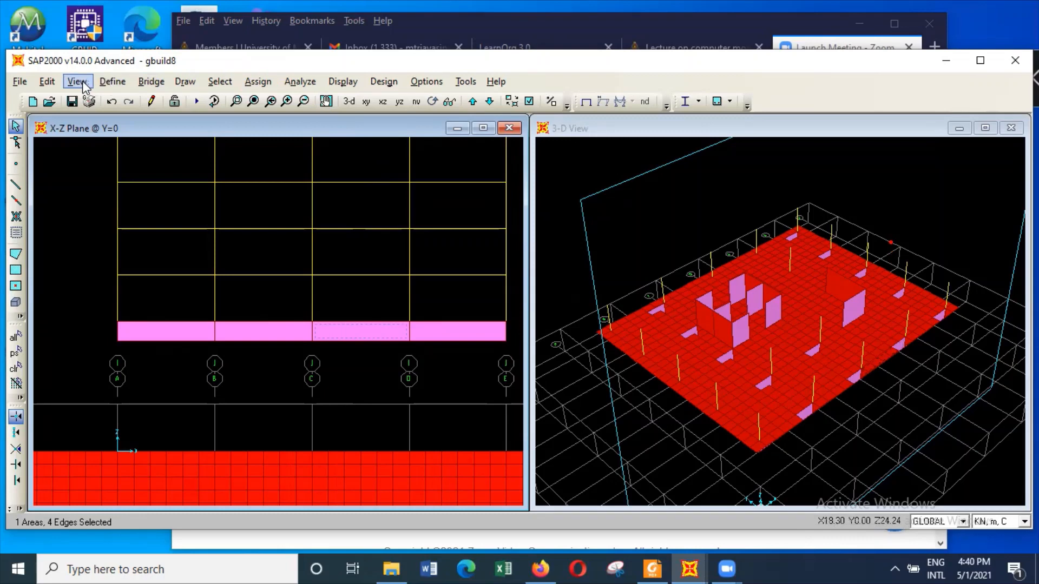
left_click(47, 81)
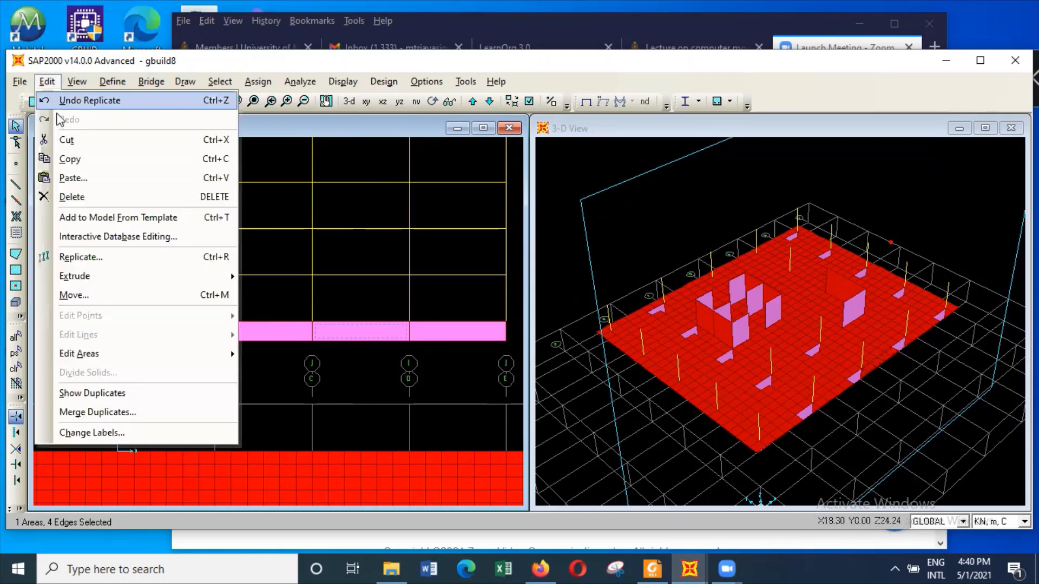
left_click(94, 260)
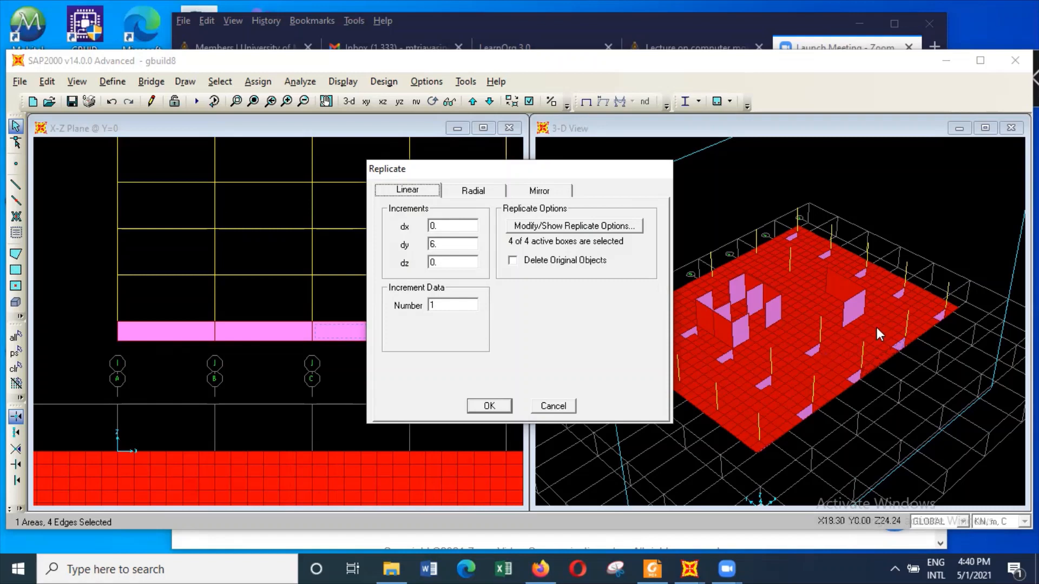
double_click(452, 305)
type("4")
key("Return")
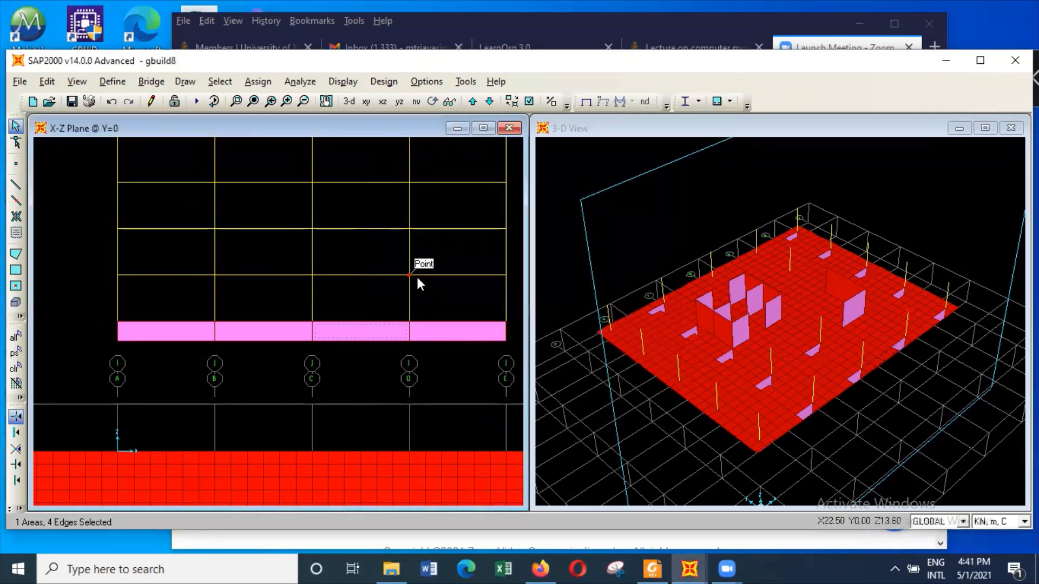
left_click(392, 330)
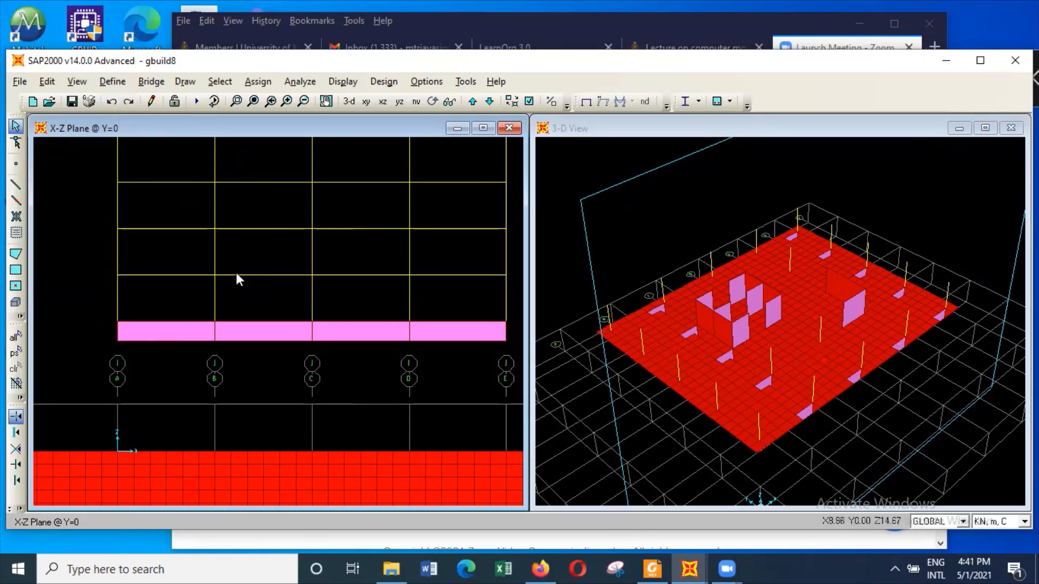
Replicate the web walls of bays B-C and C-D together with dy 6 and number 4
left_click(264, 330)
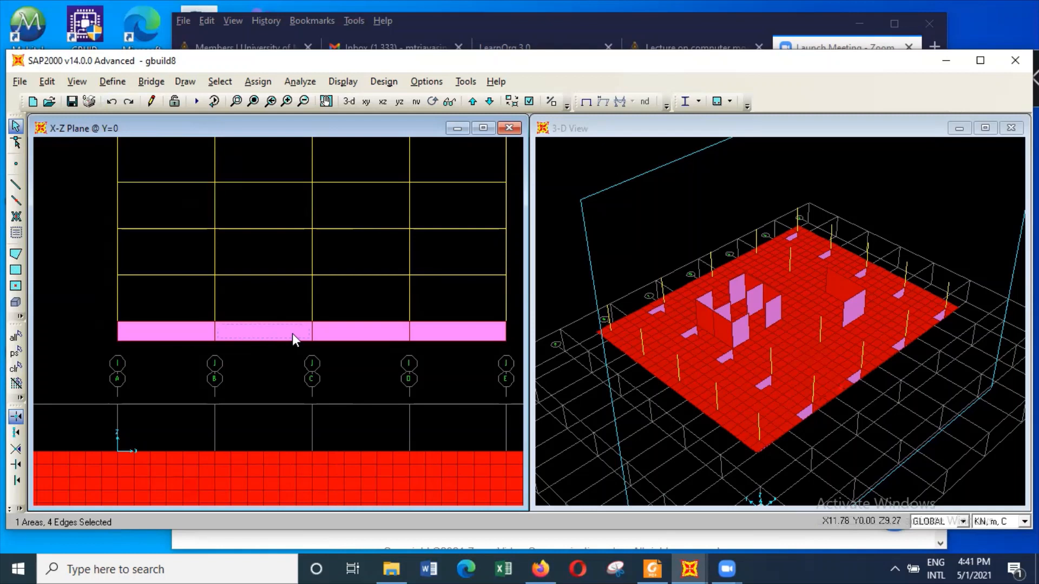
left_click(358, 331)
left_click(348, 340)
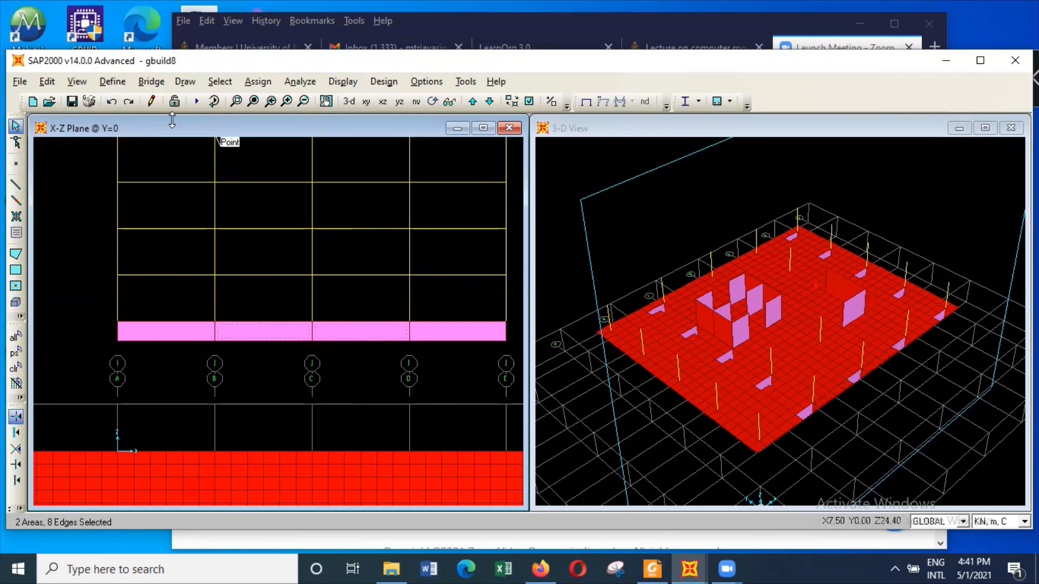
left_click(47, 81)
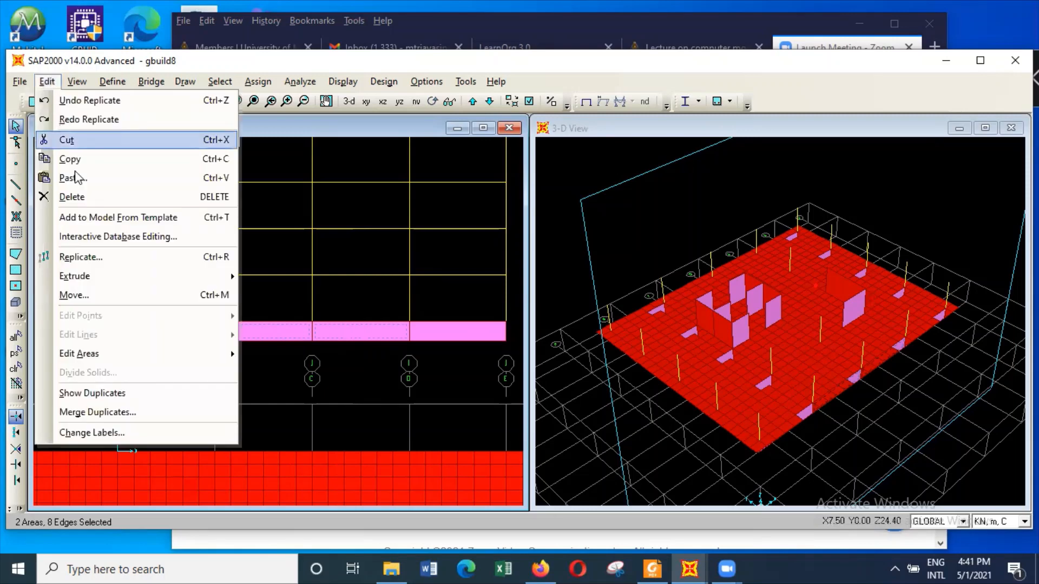
left_click(118, 259)
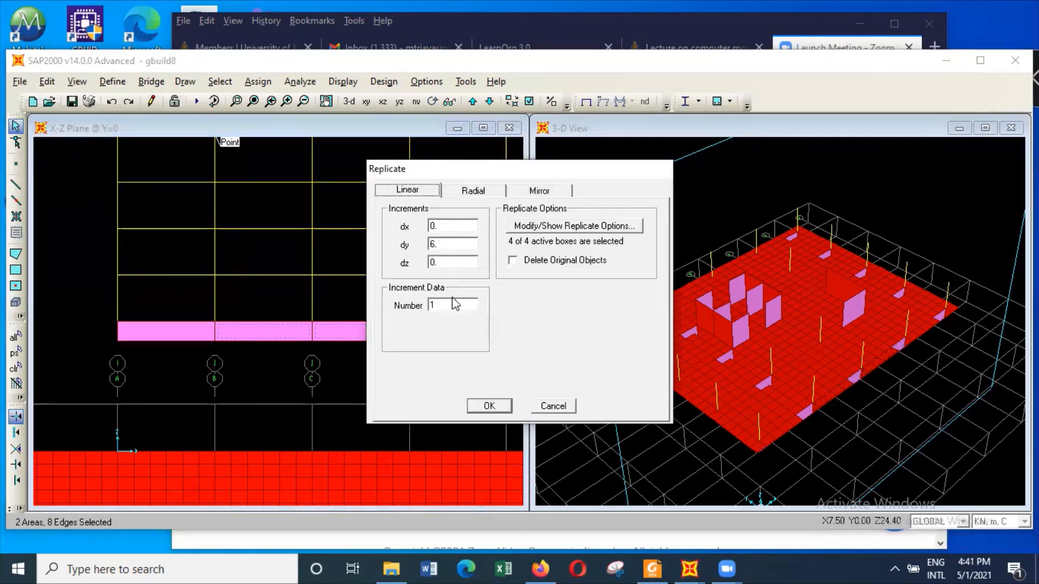
double_click(452, 303)
type("4")
left_click(489, 406)
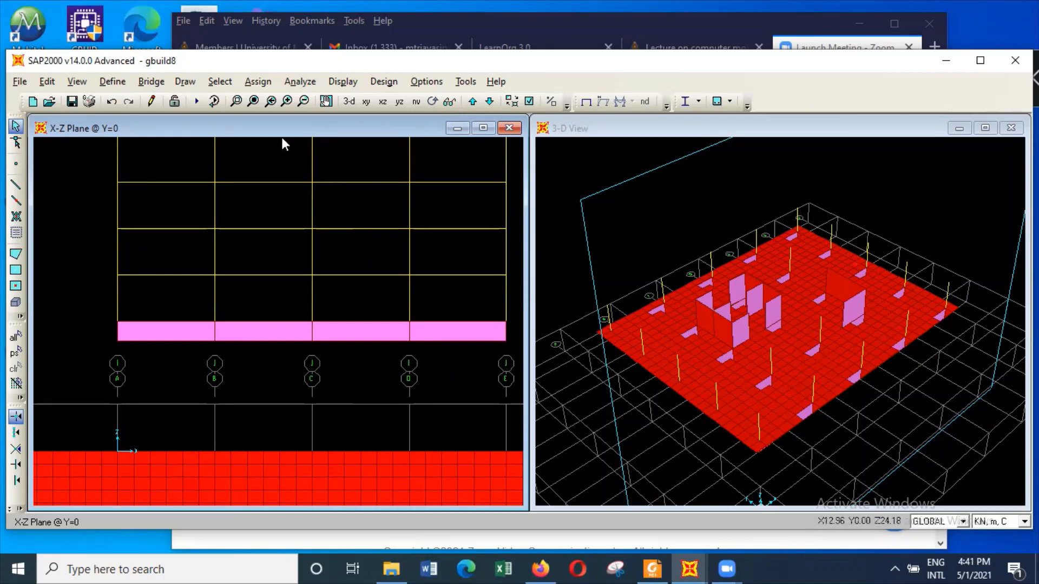
Change the 2D view from the X-Z plane to the Y-Z plane at X = 0
left_click(47, 81)
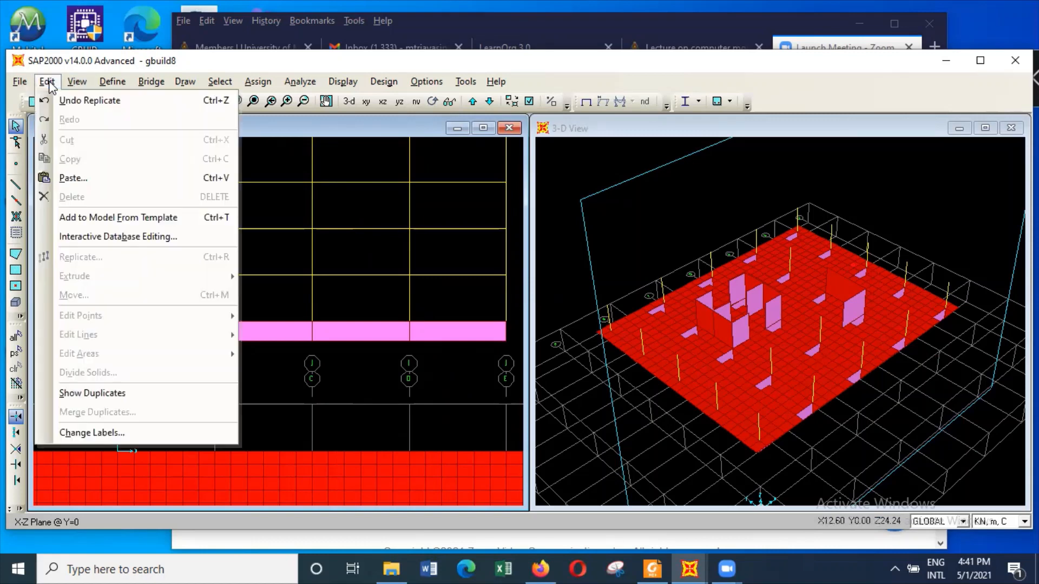
left_click(77, 82)
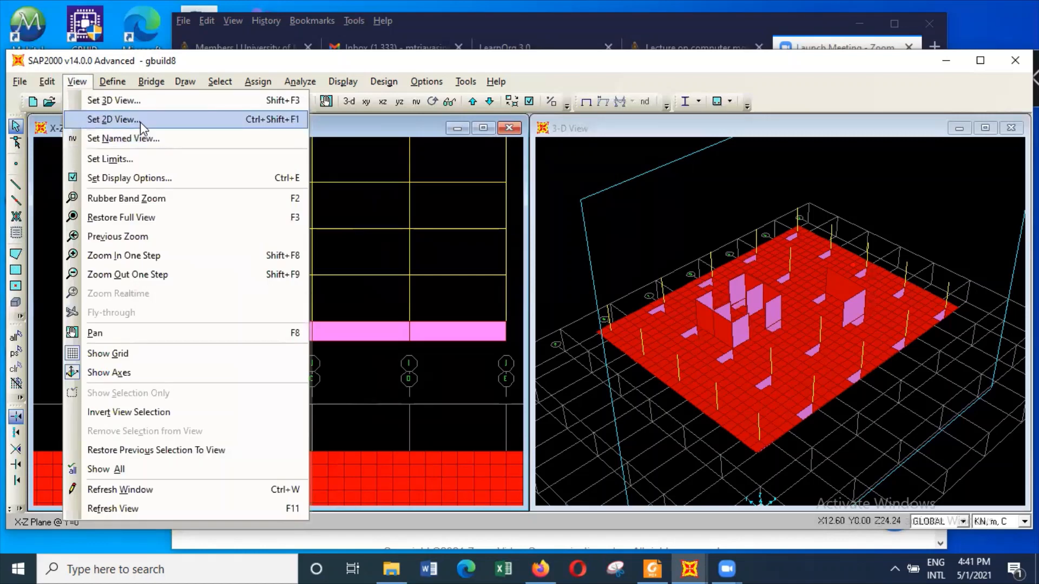
left_click(141, 120)
left_click(457, 309)
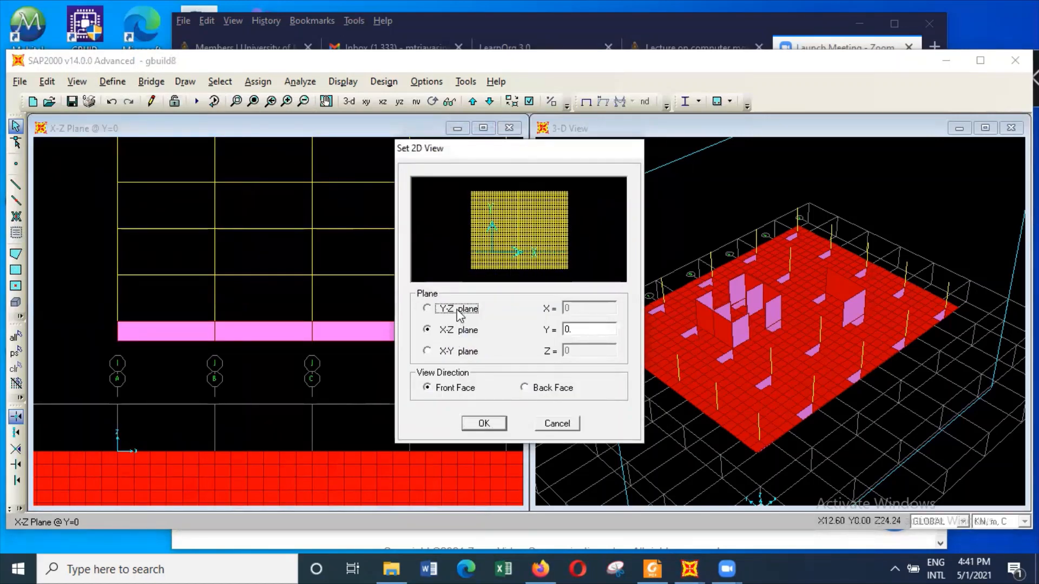
left_click(484, 423)
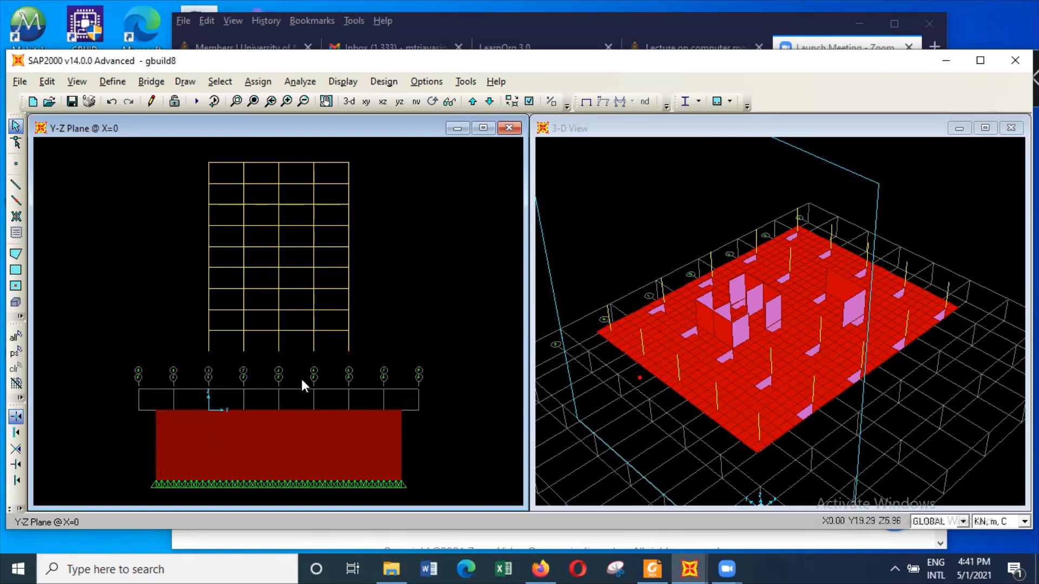
Draw a four-point webwalls300 area between grids 1 and 2 at X = 0, from Z = 10 down to Z = 8.5
left_click(235, 101)
left_click_drag(189, 322, 388, 369)
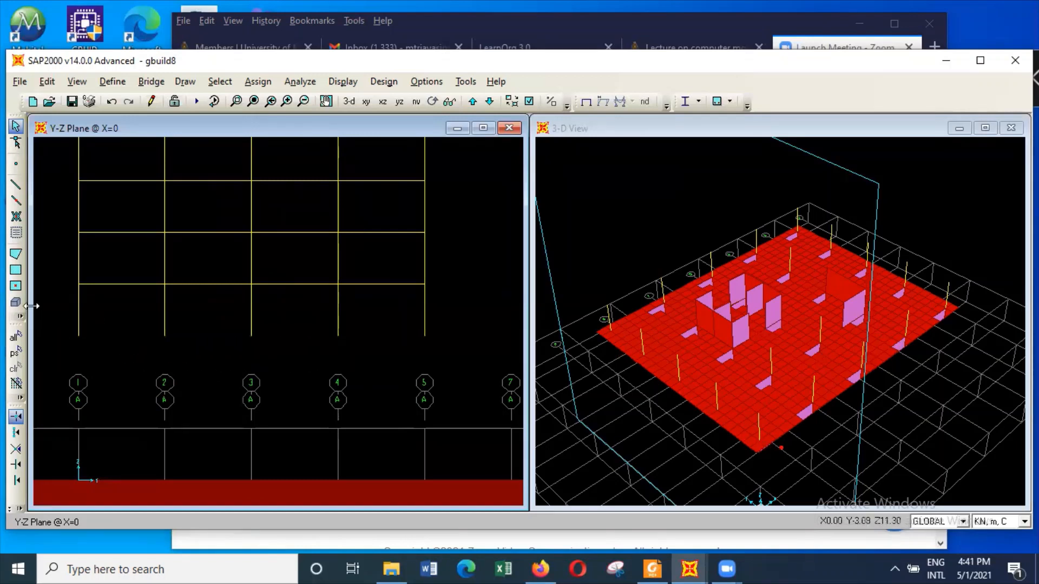
left_click(16, 254)
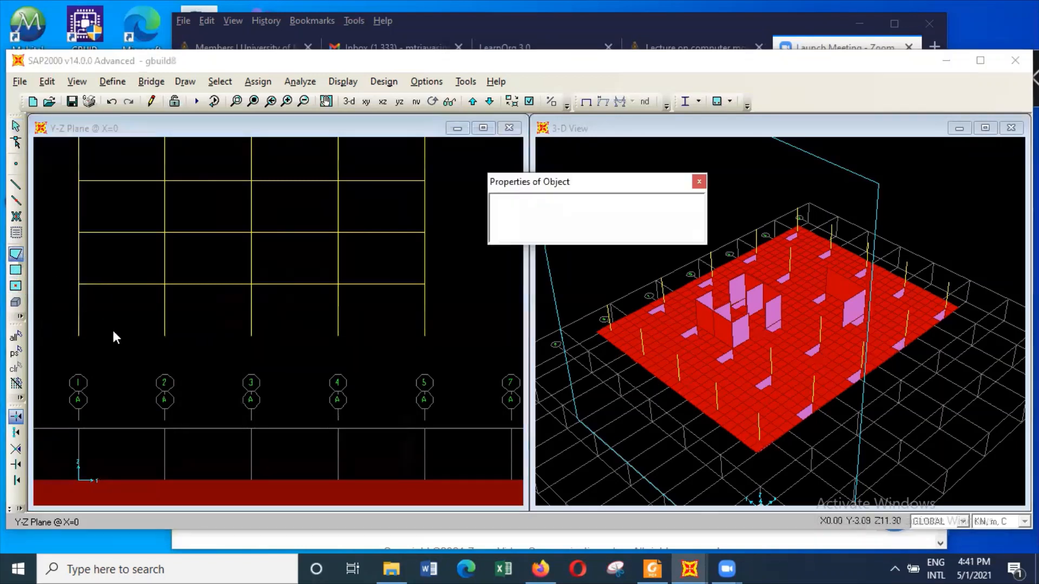
left_click(78, 336)
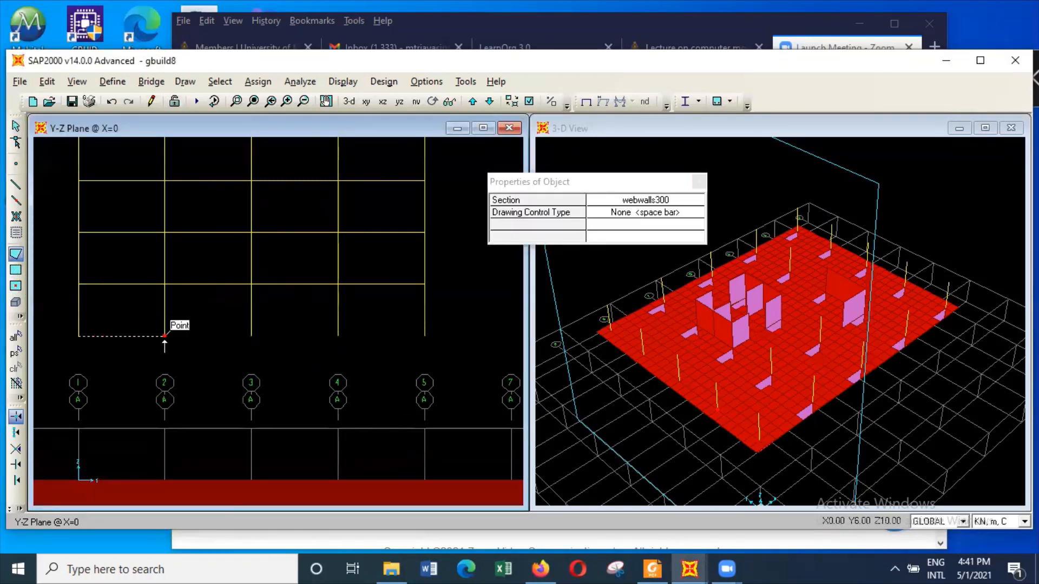
left_click(165, 336)
left_click(165, 357)
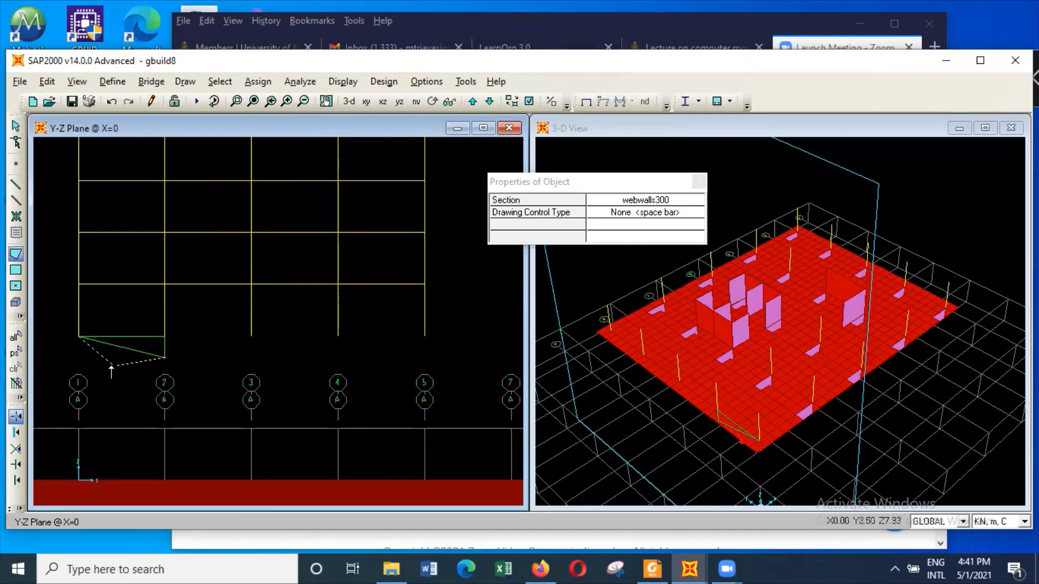
left_click(79, 357)
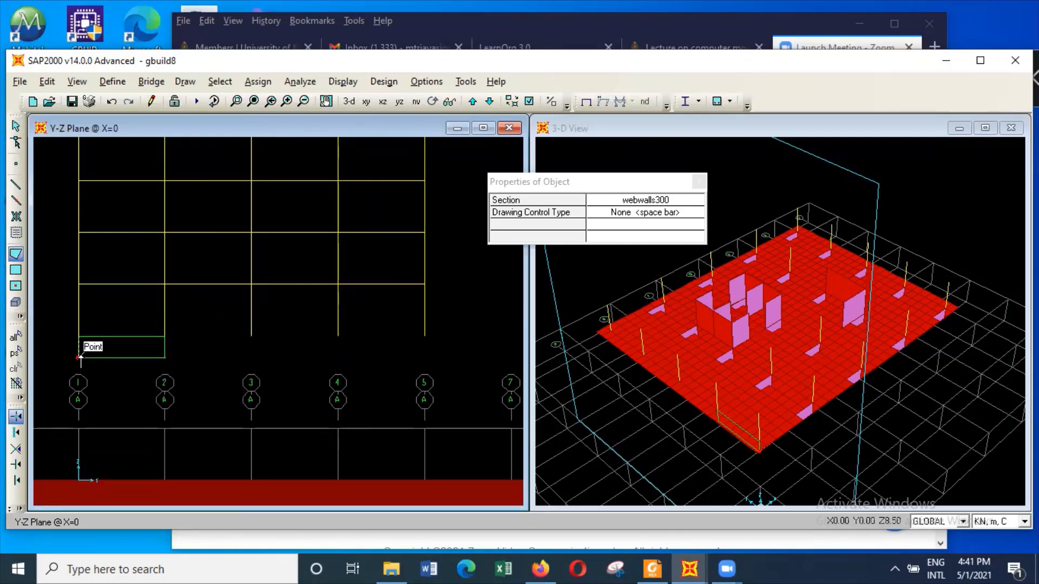
key("Return")
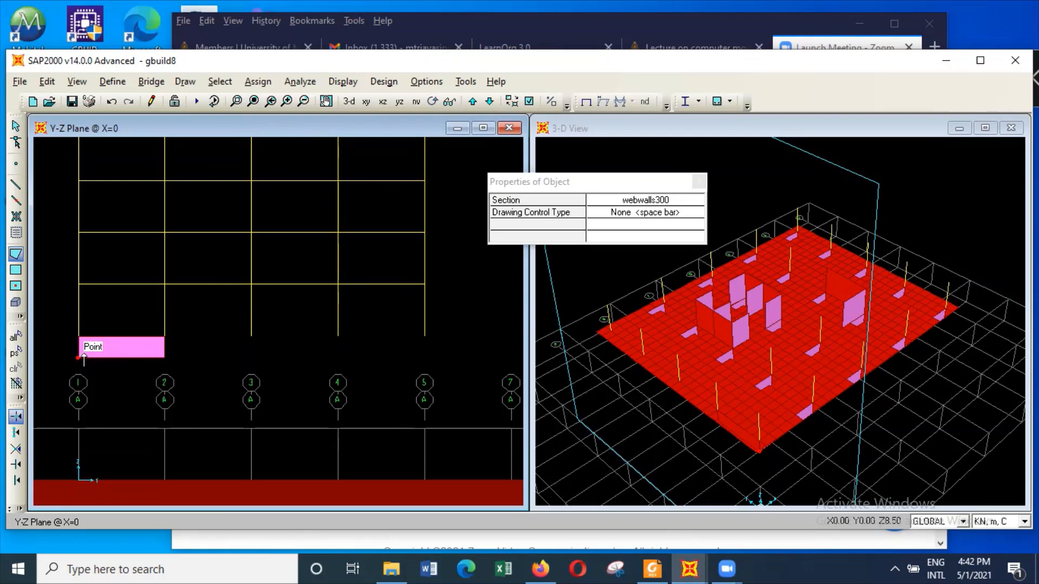
key("Escape")
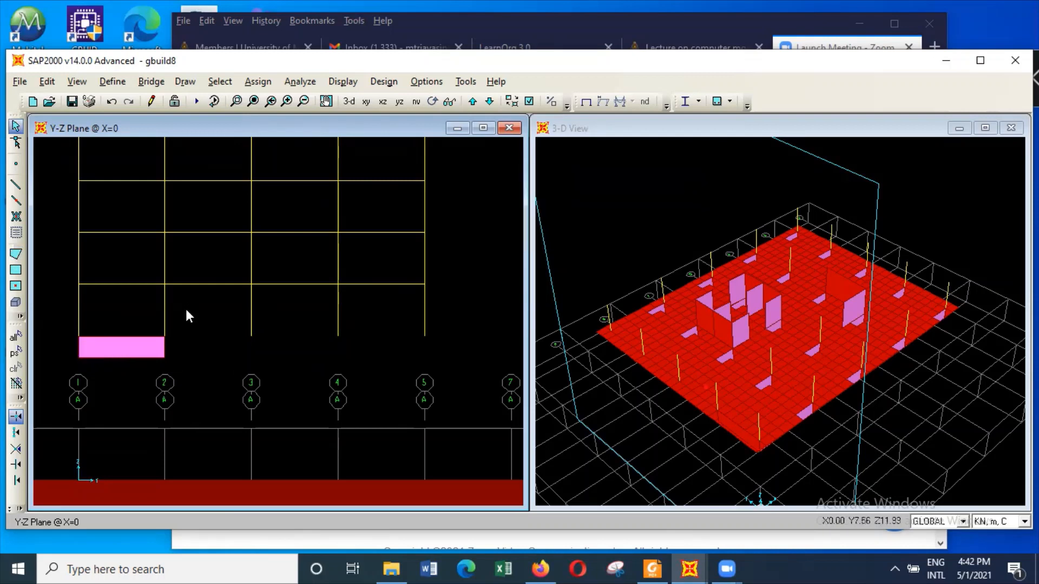
Replicate the web wall between grids 1 and 2 linearly with dy 6 and number 3
left_click(127, 347)
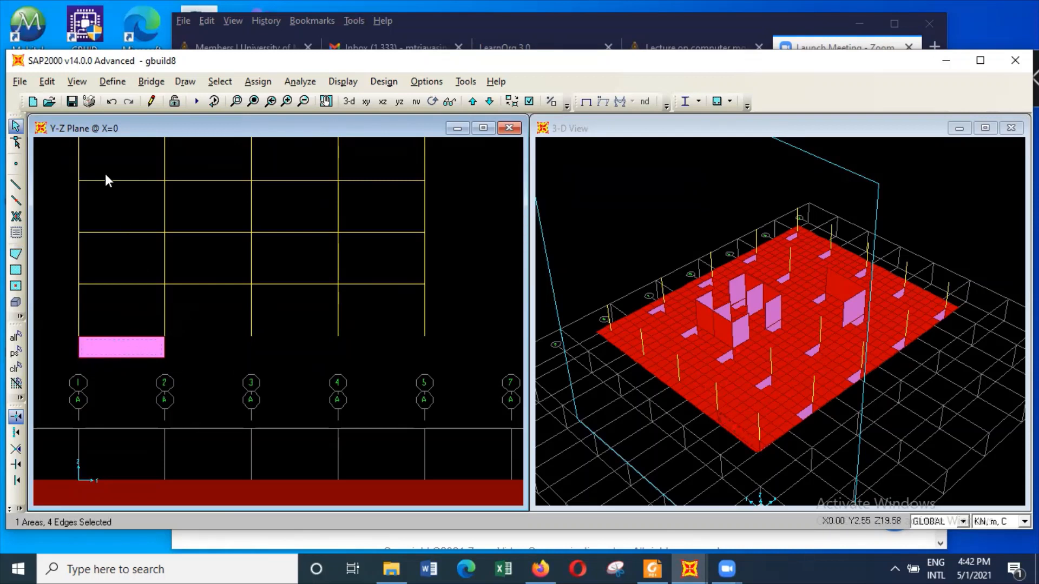
left_click(47, 82)
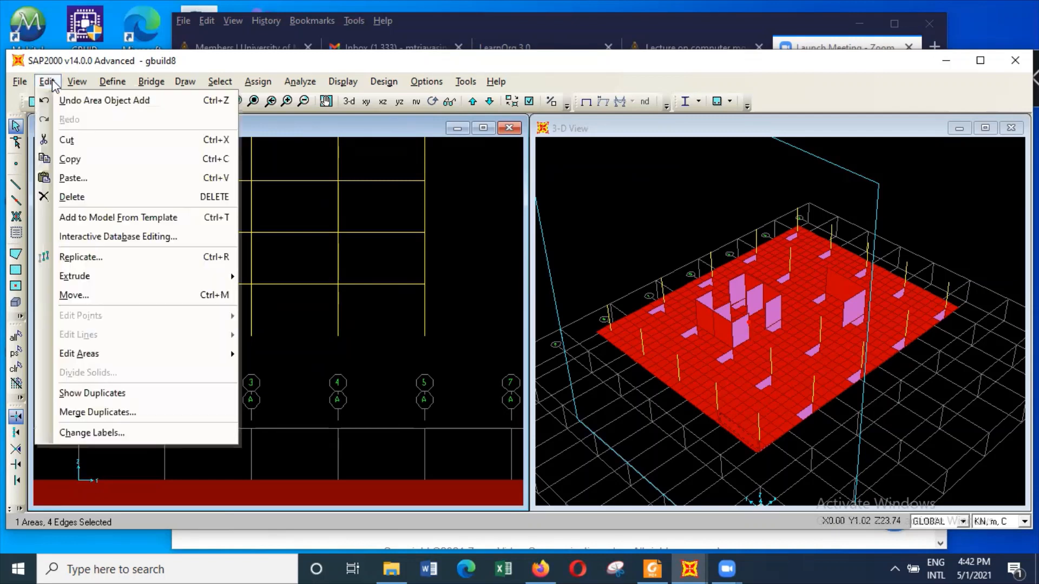
left_click(76, 257)
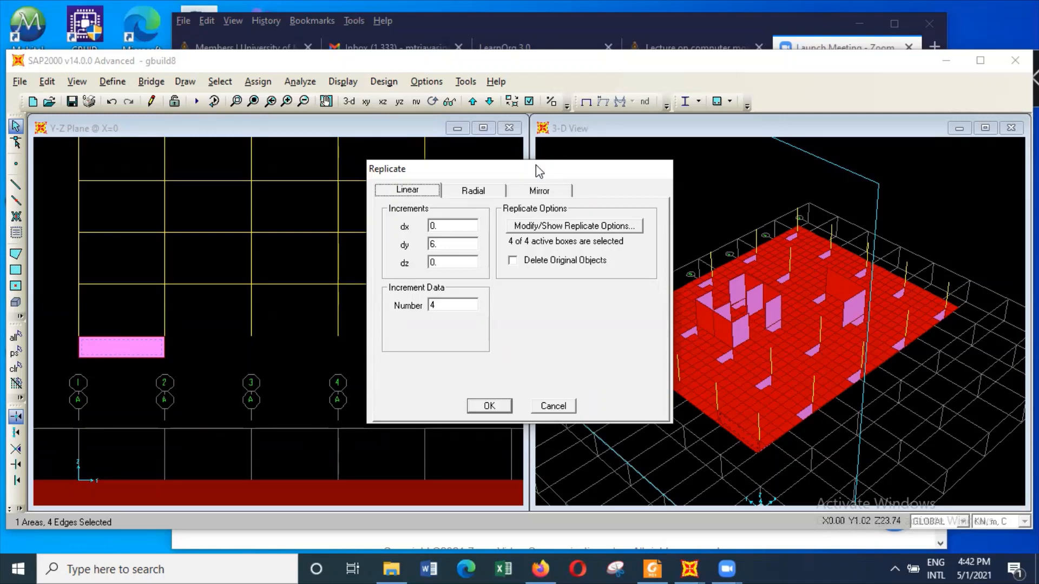
left_click_drag(538, 171, 491, 172)
double_click(397, 307)
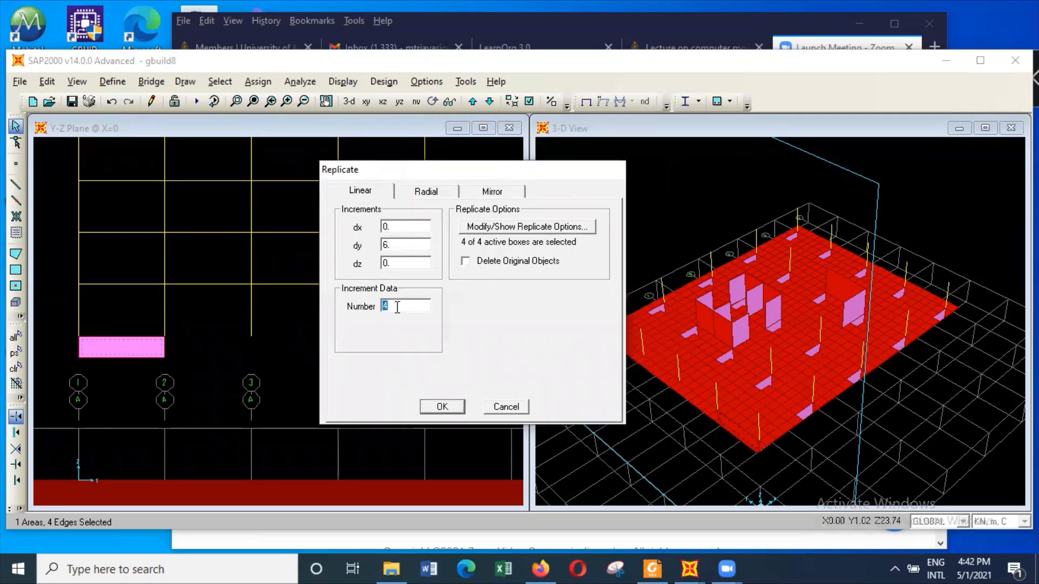
type("1")
left_click(457, 407)
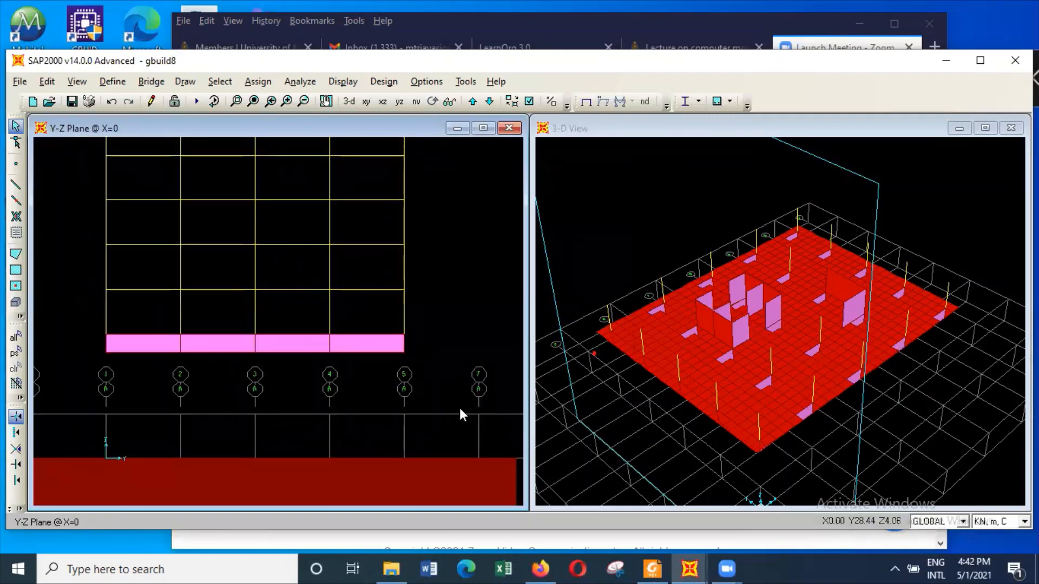
Replicate all four web walls between grids 1 and 5 at X = 0 linearly with dx 7.5 and dy 0
left_click(372, 342)
left_click(300, 342)
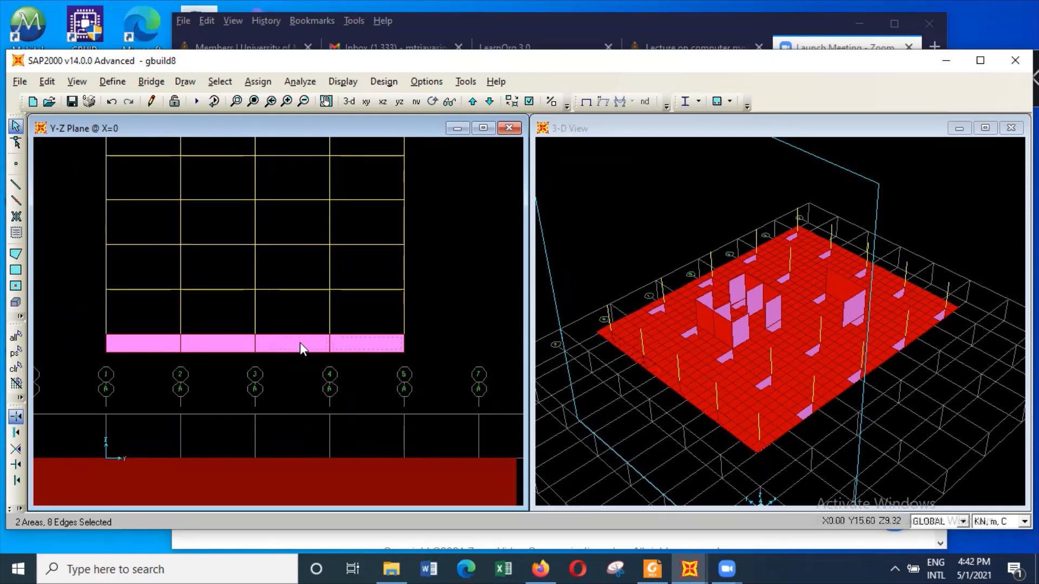
left_click(233, 343)
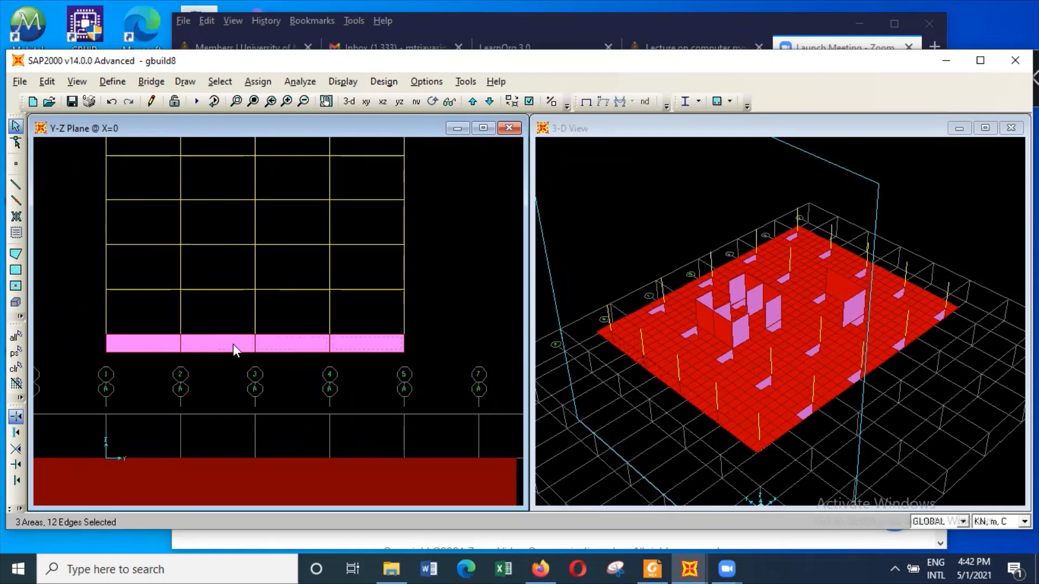
left_click(135, 344)
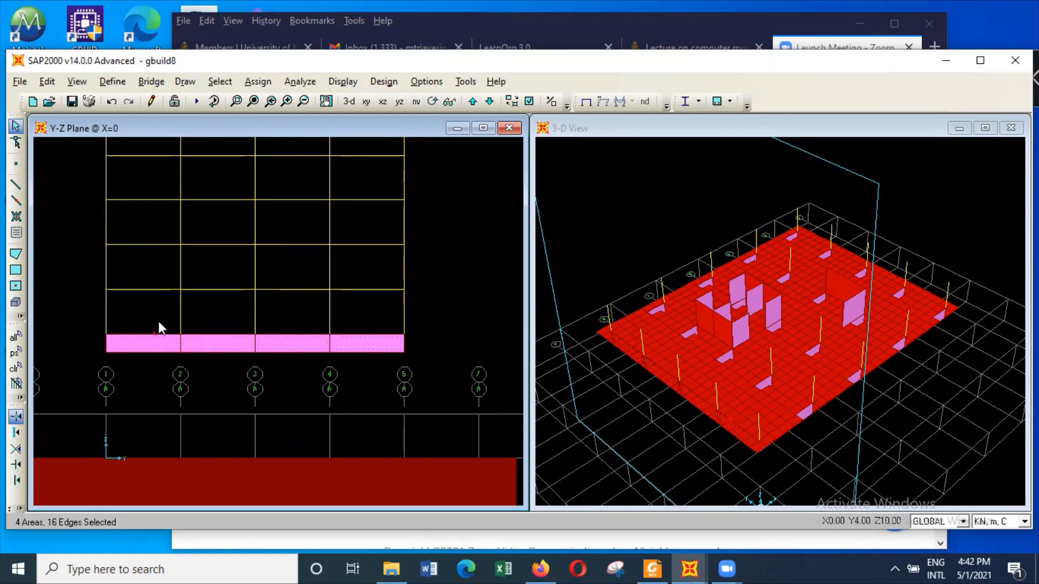
left_click(48, 82)
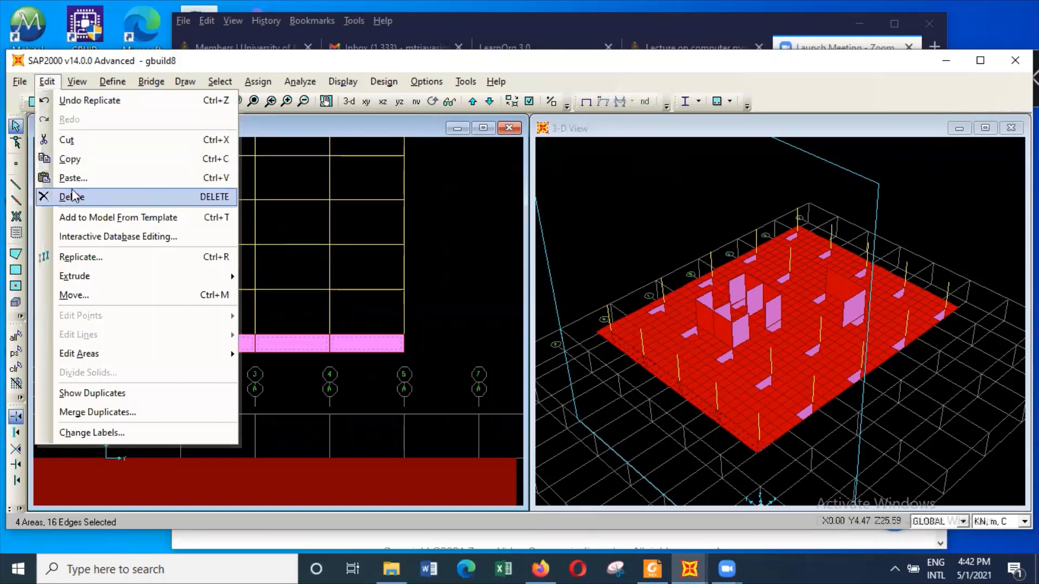
left_click(98, 258)
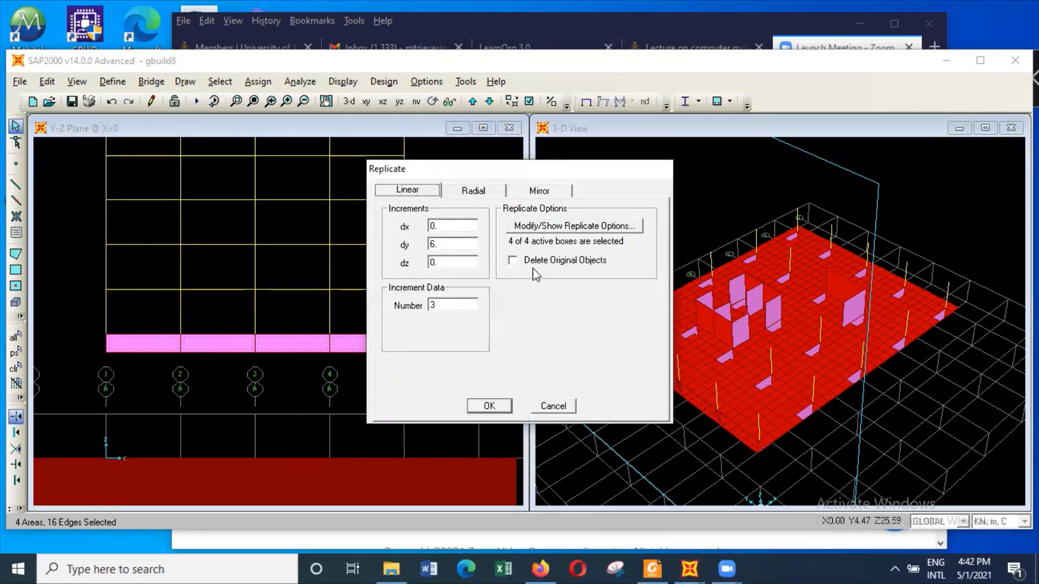
double_click(455, 243)
type("0")
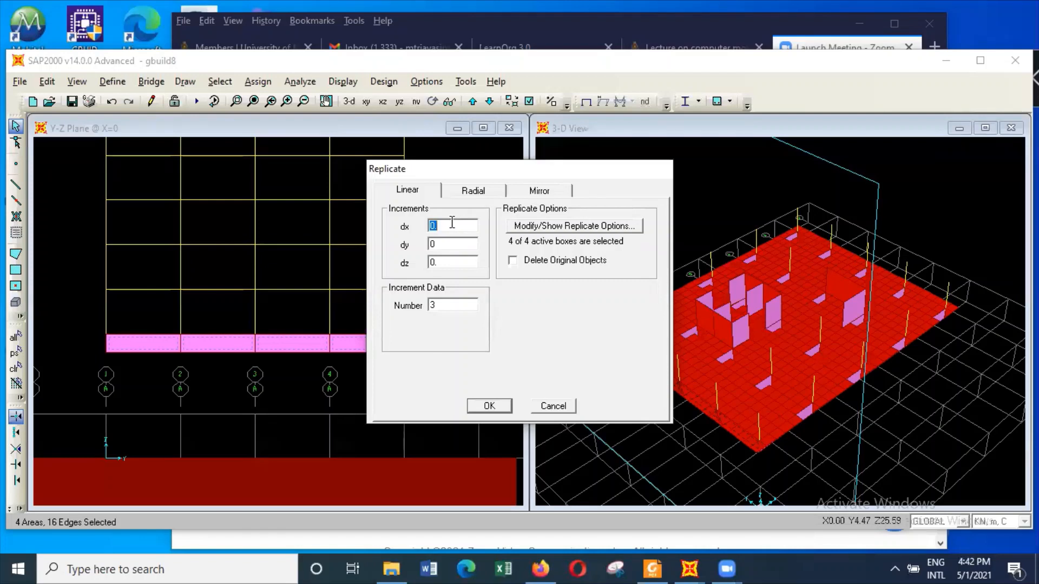
type("7.5")
double_click(452, 306)
left_click(489, 405)
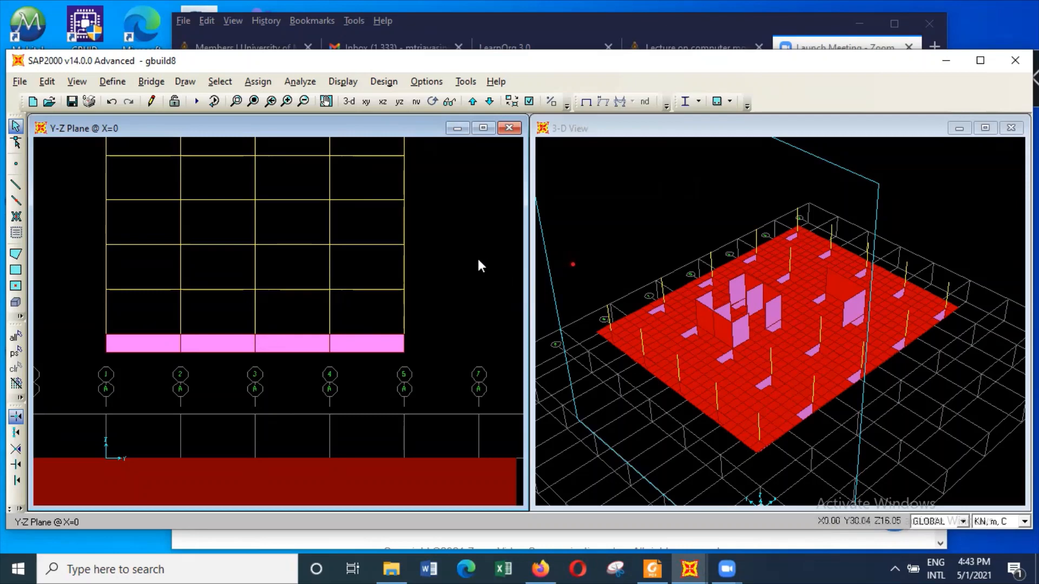
Show all objects in the 3D view and examine the web wall grid from below the raft
left_click(625, 177)
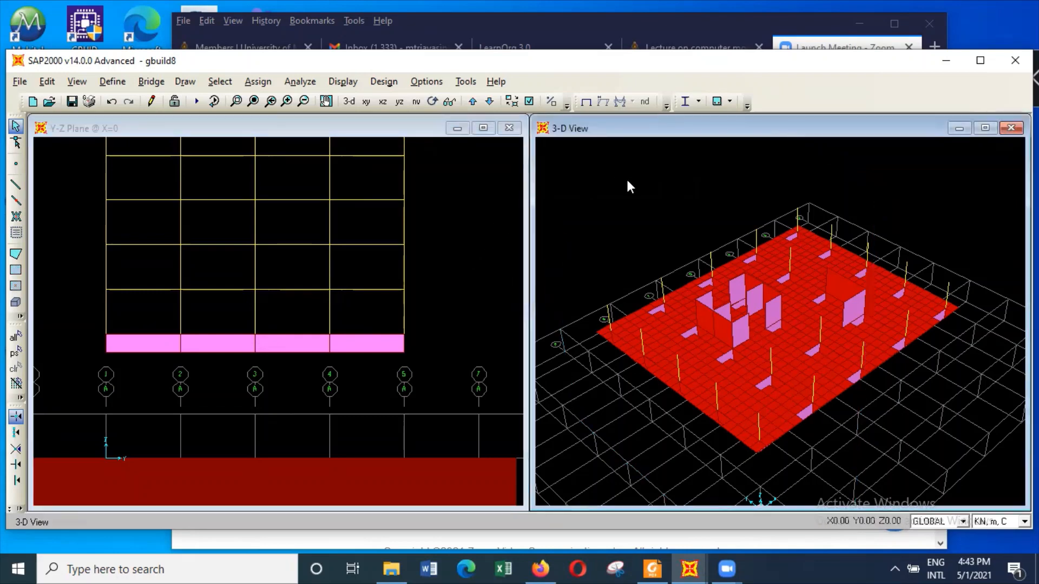
right_click(585, 197)
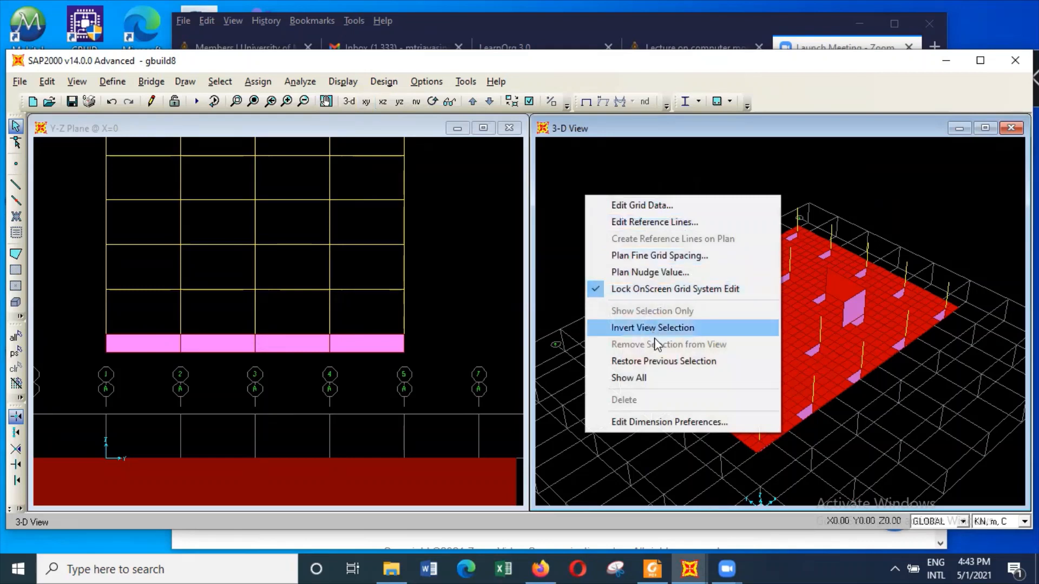
left_click(657, 378)
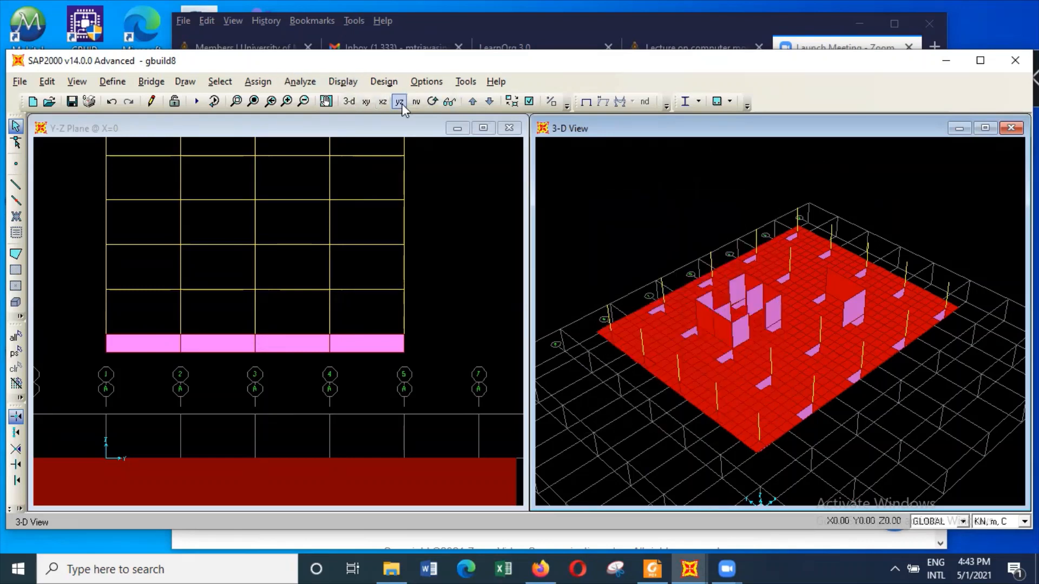
left_click(433, 102)
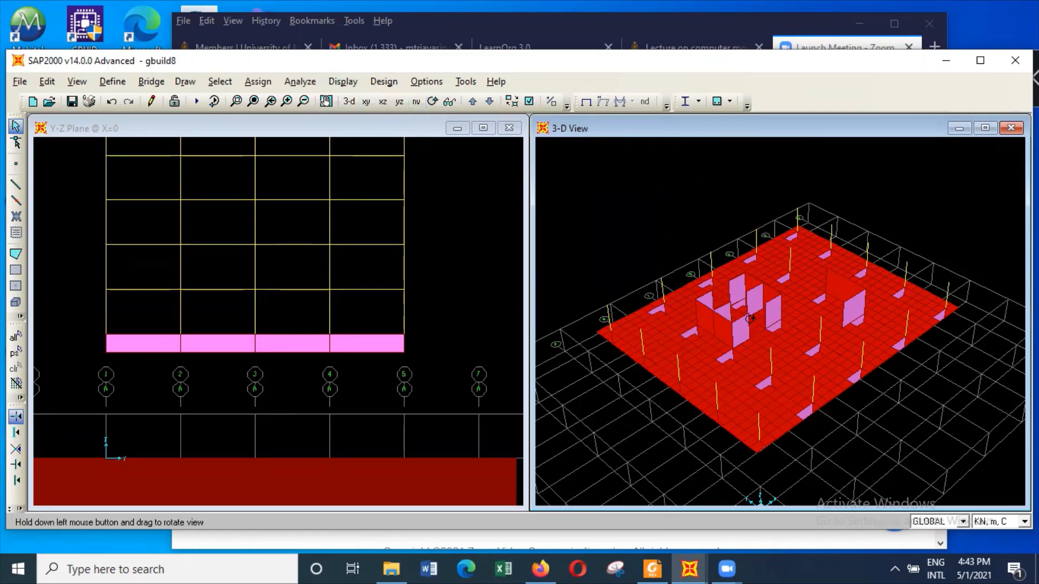
left_click_drag(750, 319, 731, 250)
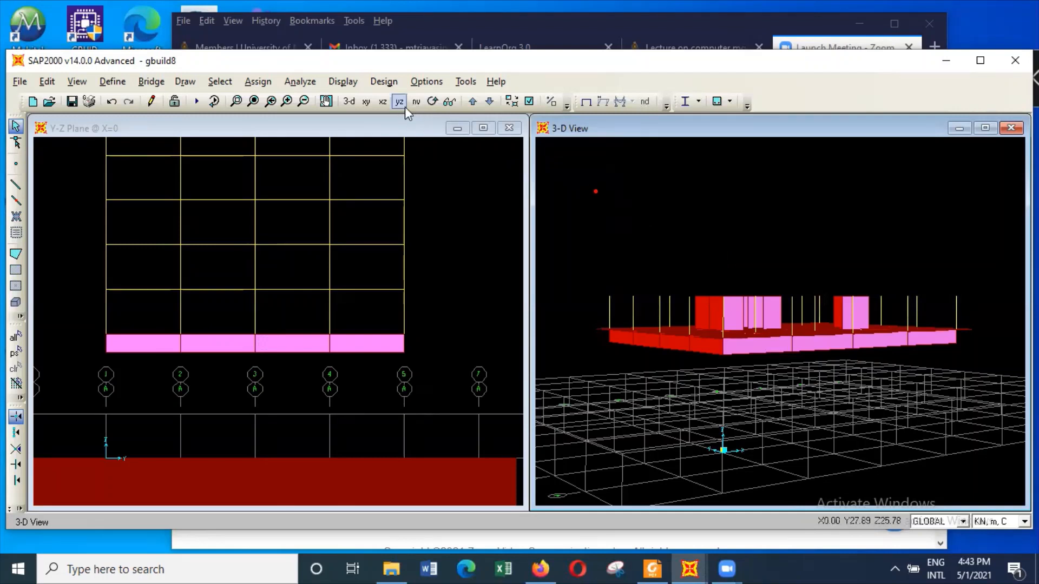
left_click(432, 101)
left_click_drag(671, 260, 543, 279)
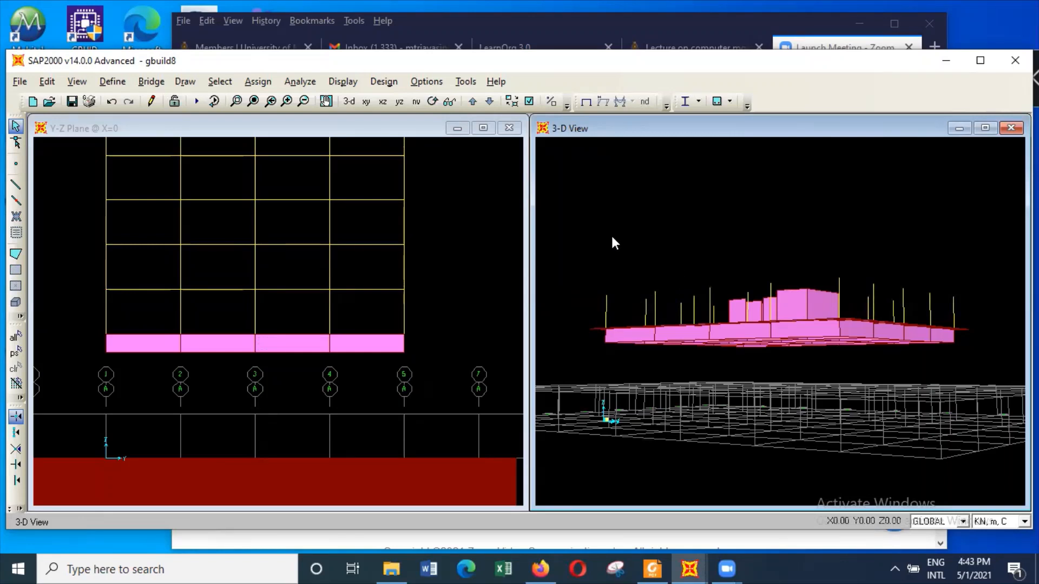
left_click(432, 99)
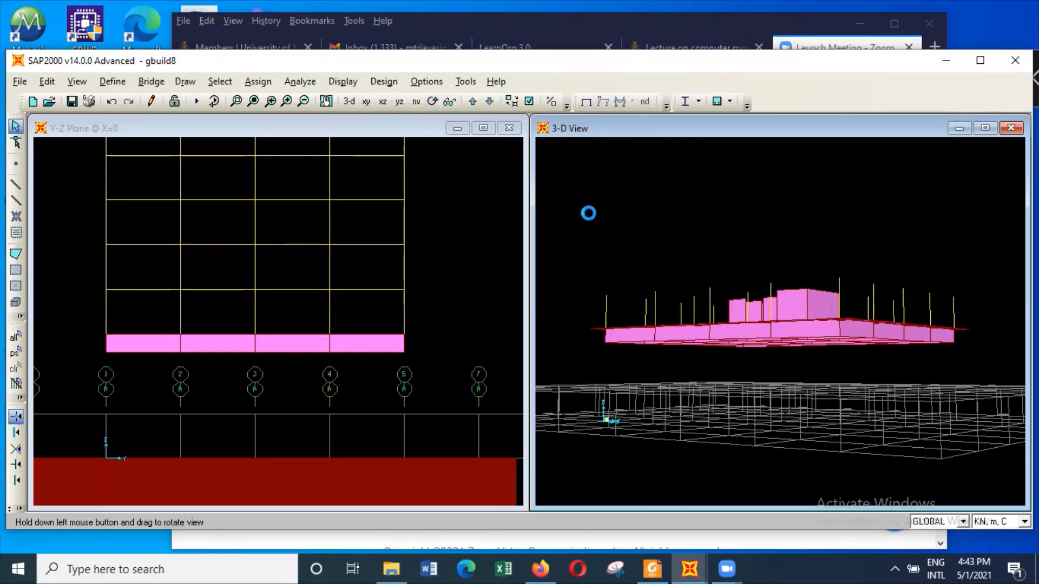
left_click_drag(588, 213, 592, 219)
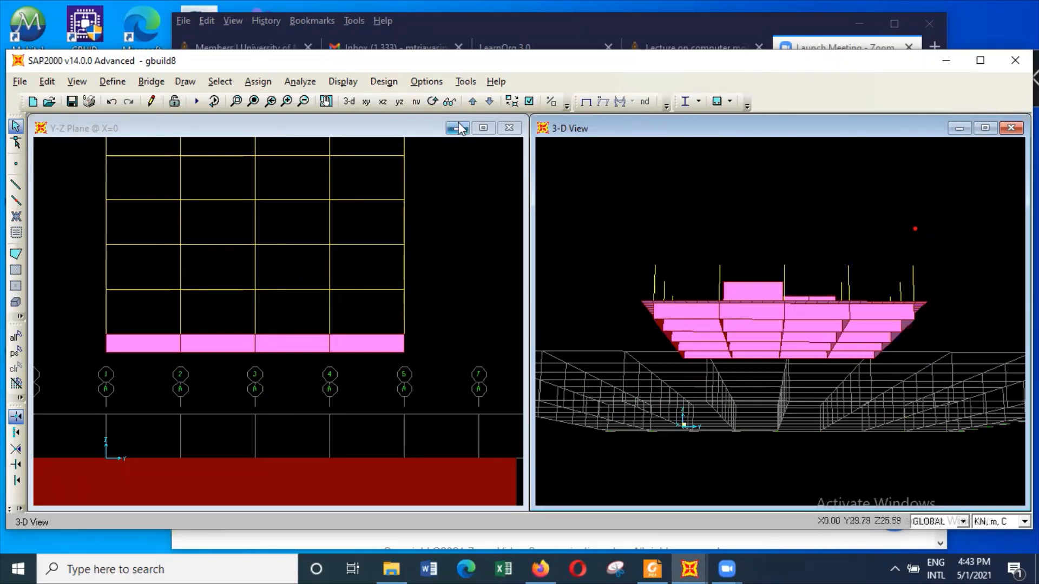
left_click(437, 104)
left_click_drag(679, 208, 691, 217)
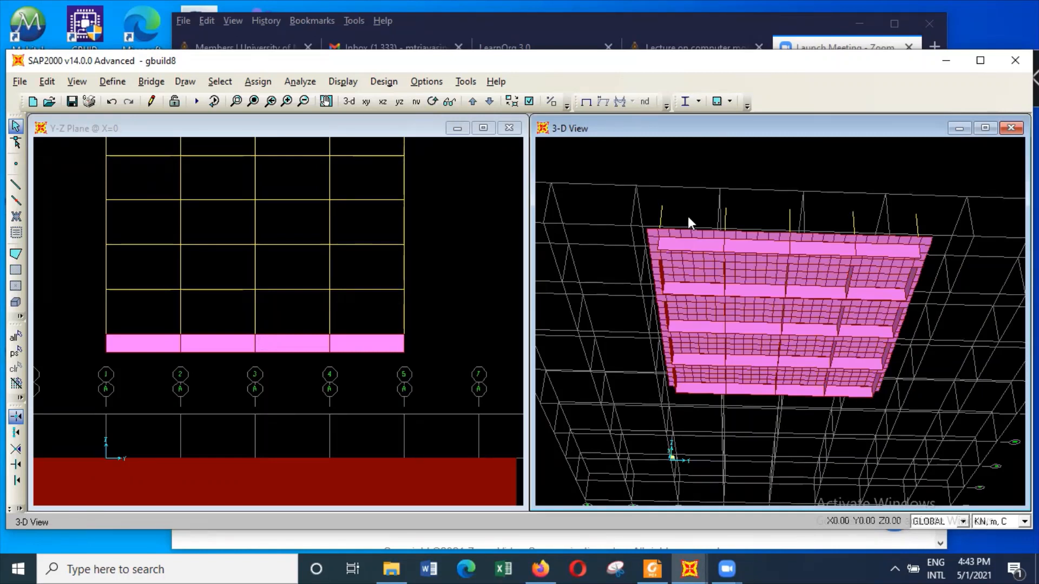
left_click(427, 106)
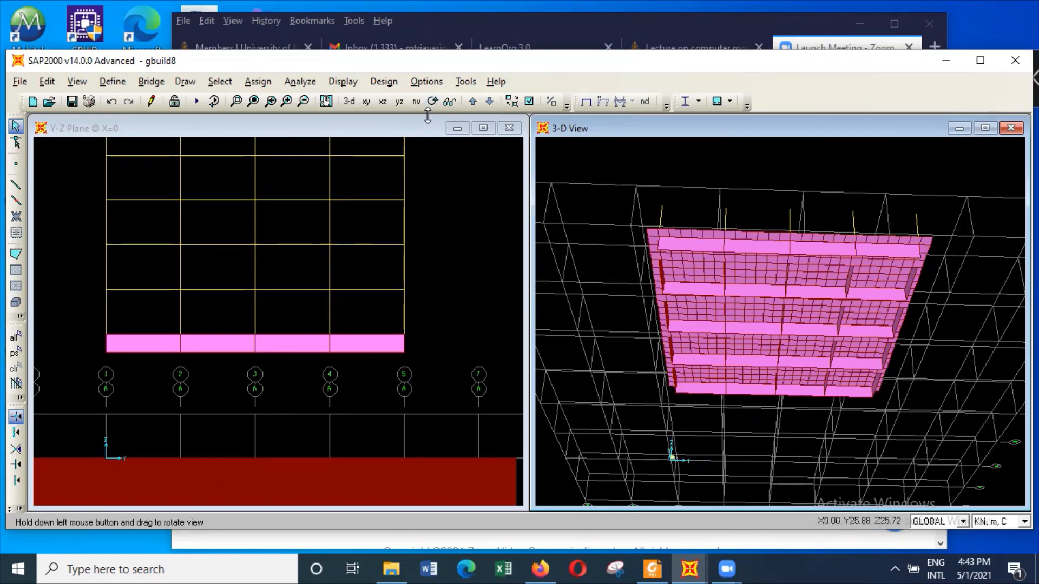
left_click_drag(603, 275, 655, 264)
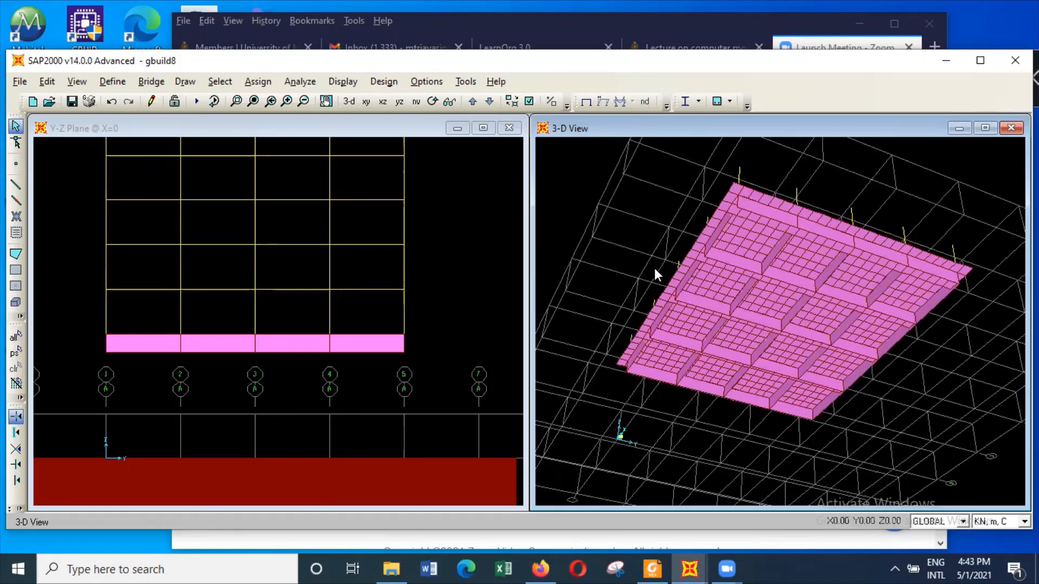
Examine the web walls and their junctions with the slab from below the raft in the 3D view
left_click(254, 101)
left_click_drag(701, 175, 775, 253)
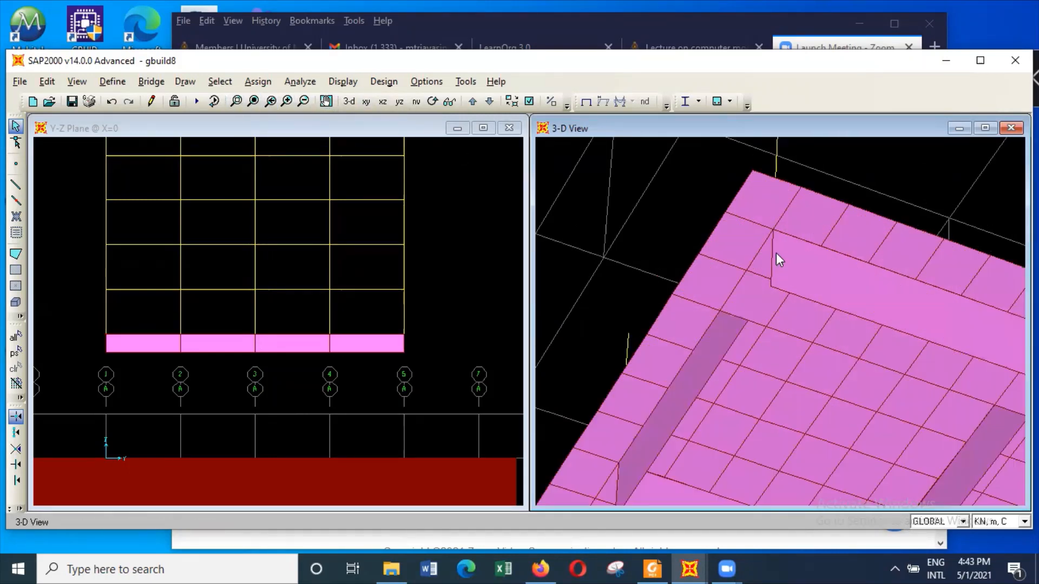
left_click(741, 330)
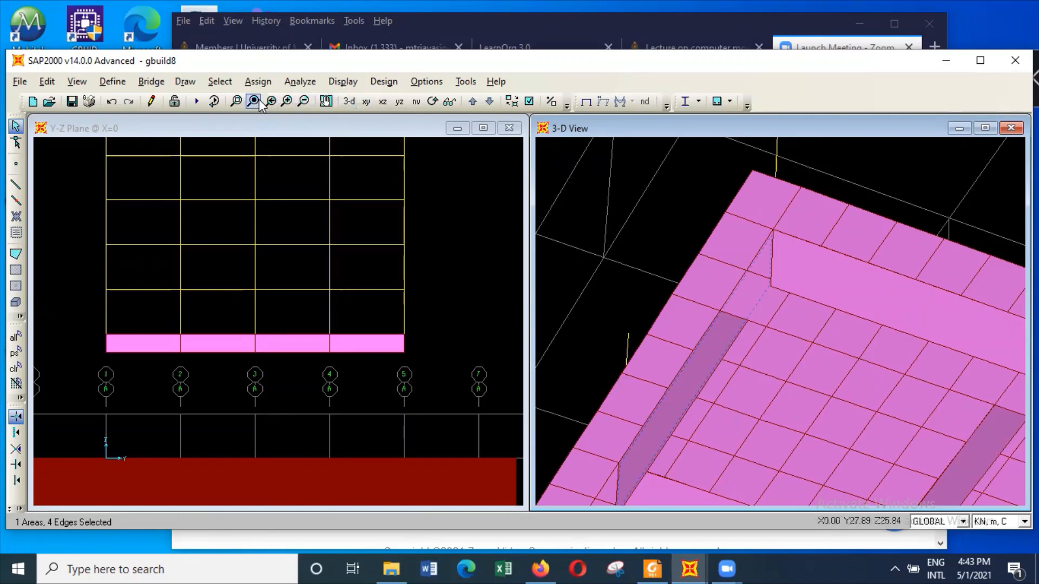
left_click(325, 102)
left_click_drag(735, 336, 635, 354)
left_click_drag(634, 308, 764, 357)
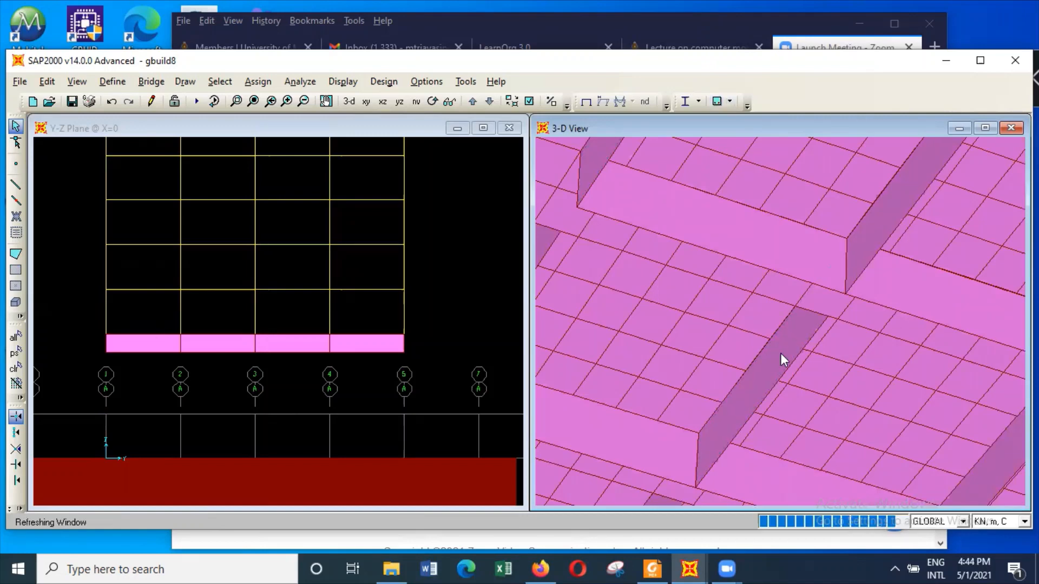
scroll(780, 353, "down", 3)
scroll(782, 352, "down", 4)
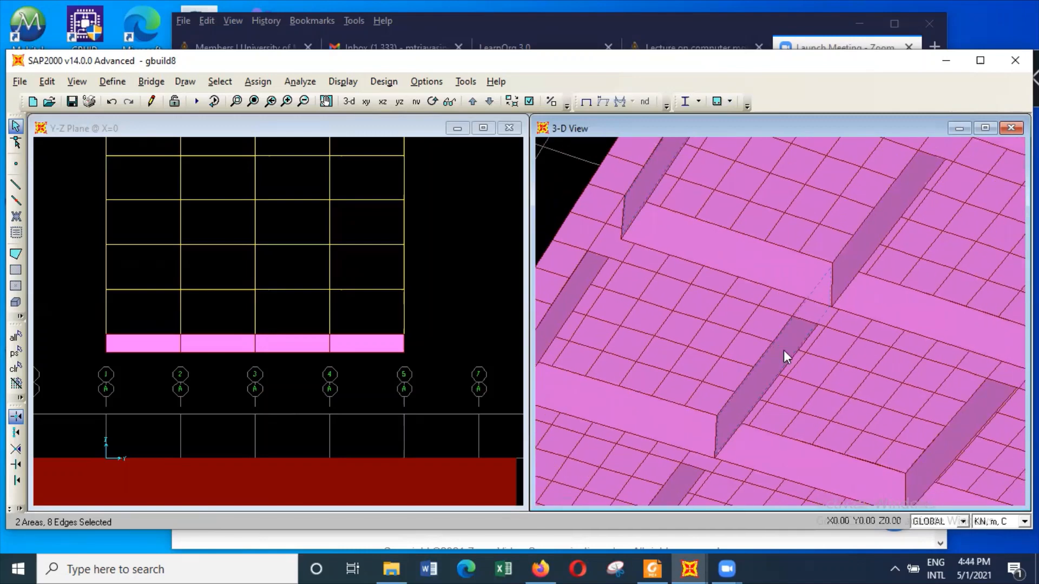
scroll(781, 349, "down", 3)
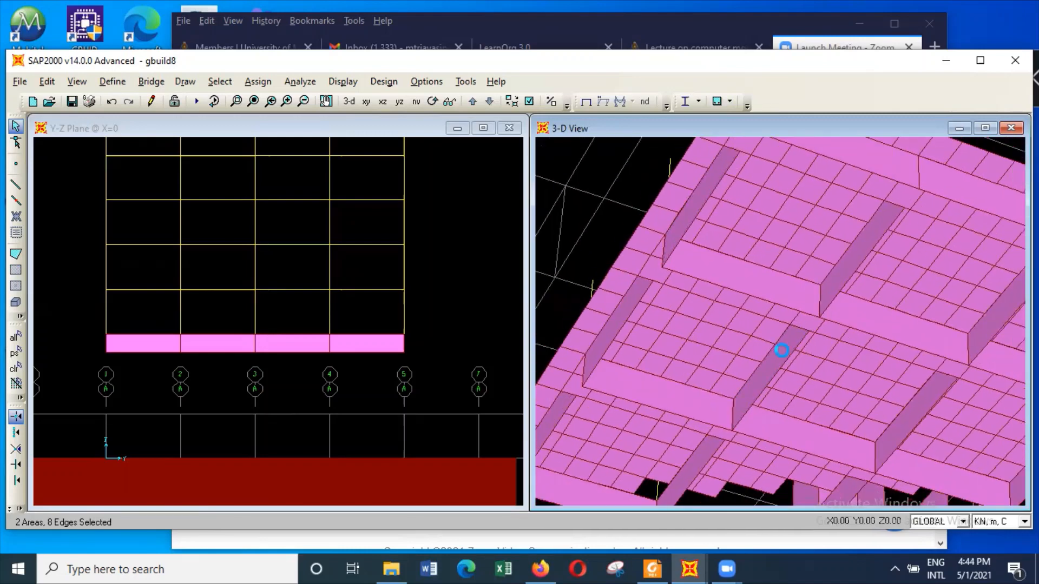
scroll(785, 348, "down", 2)
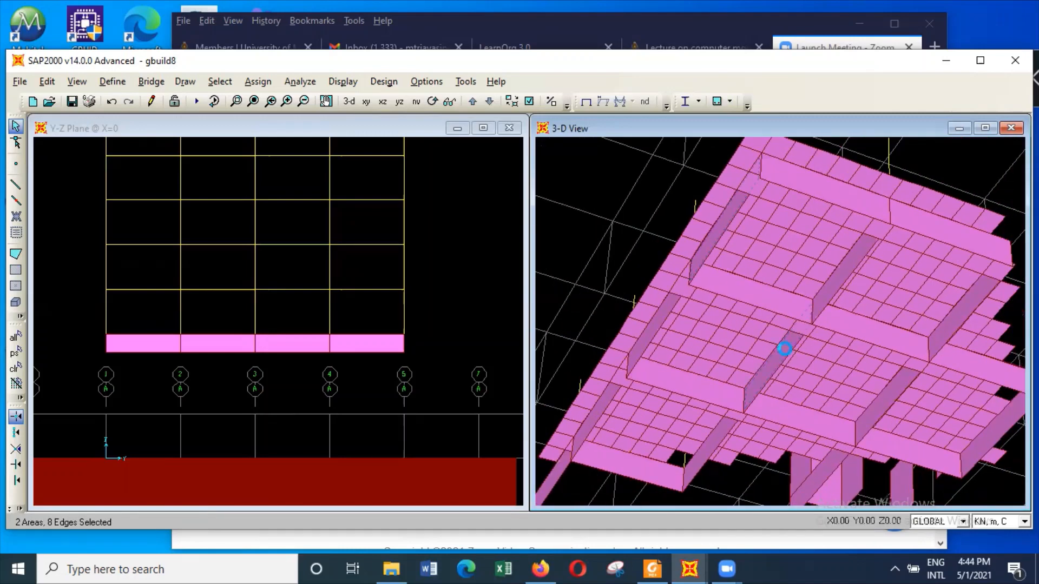
scroll(785, 347, "down", 2)
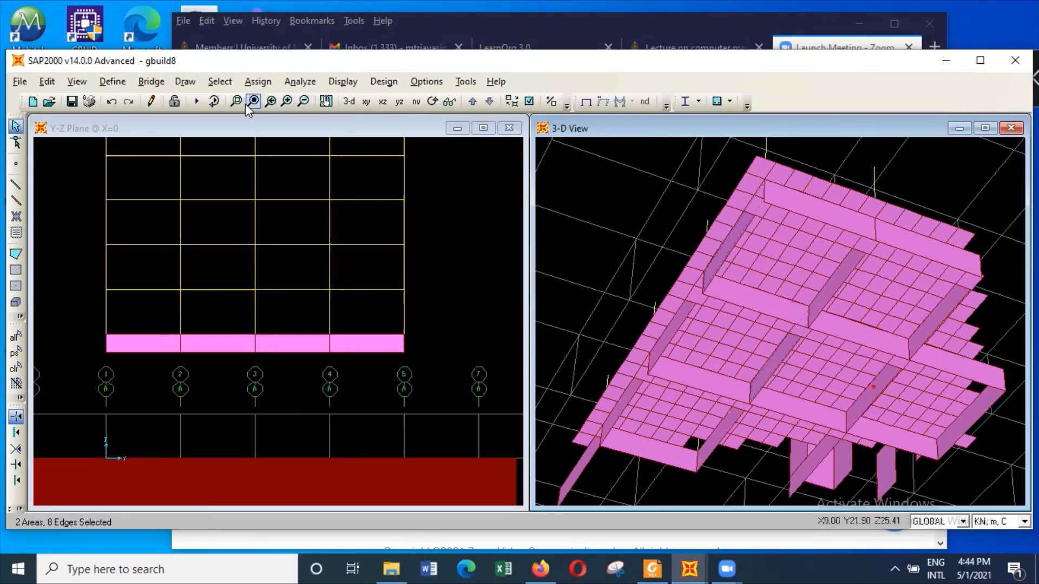
left_click(253, 101)
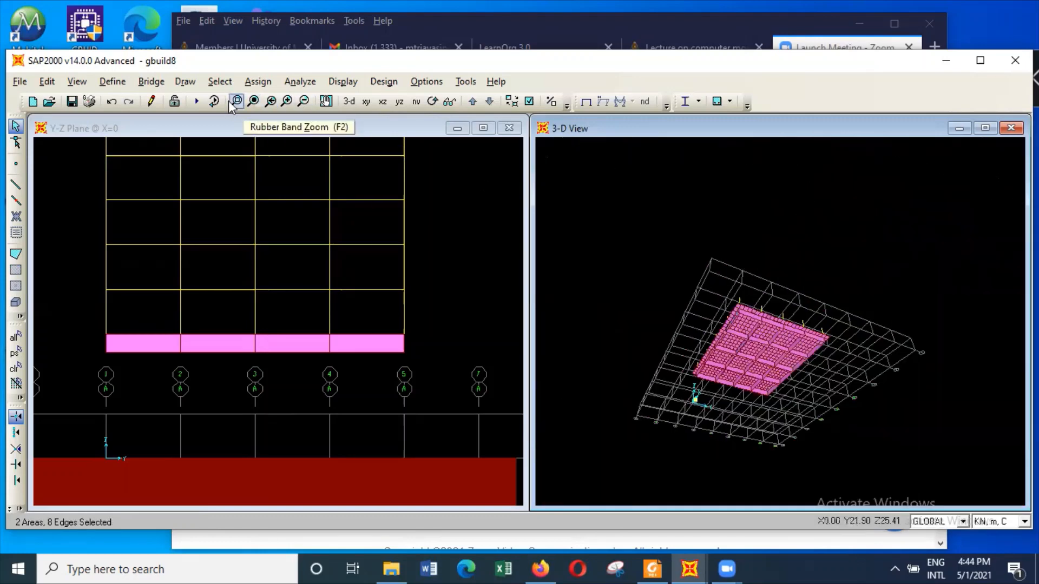
left_click(236, 101)
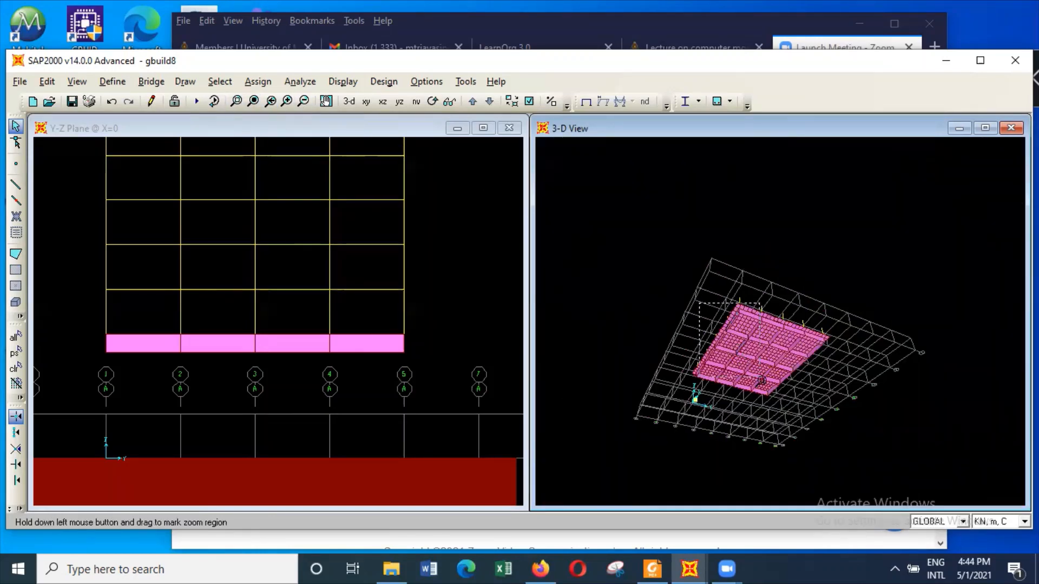
left_click_drag(699, 304, 795, 418)
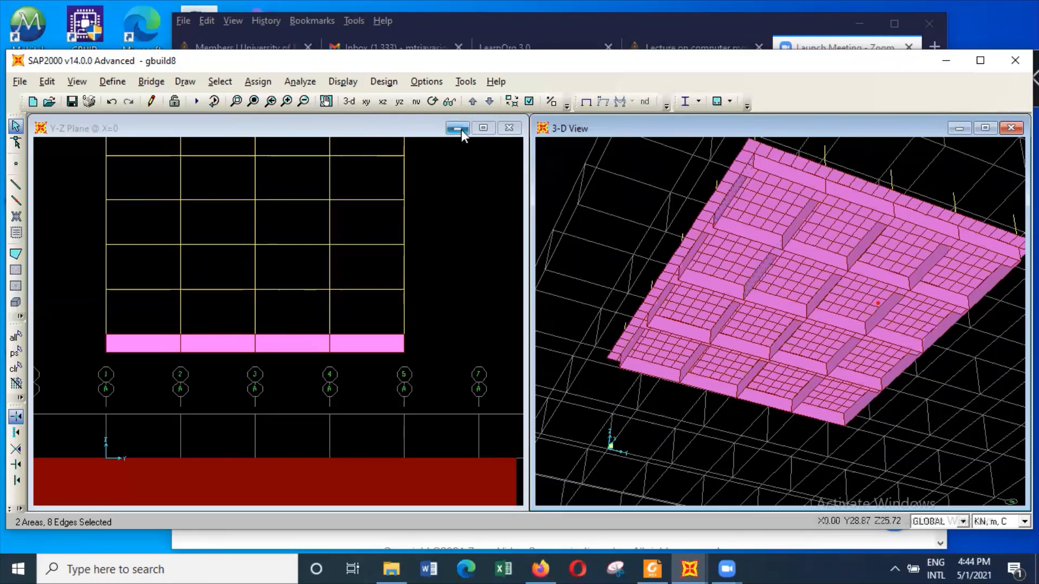
Show all objects in the 3D view and restore its default viewing direction
left_click(393, 130)
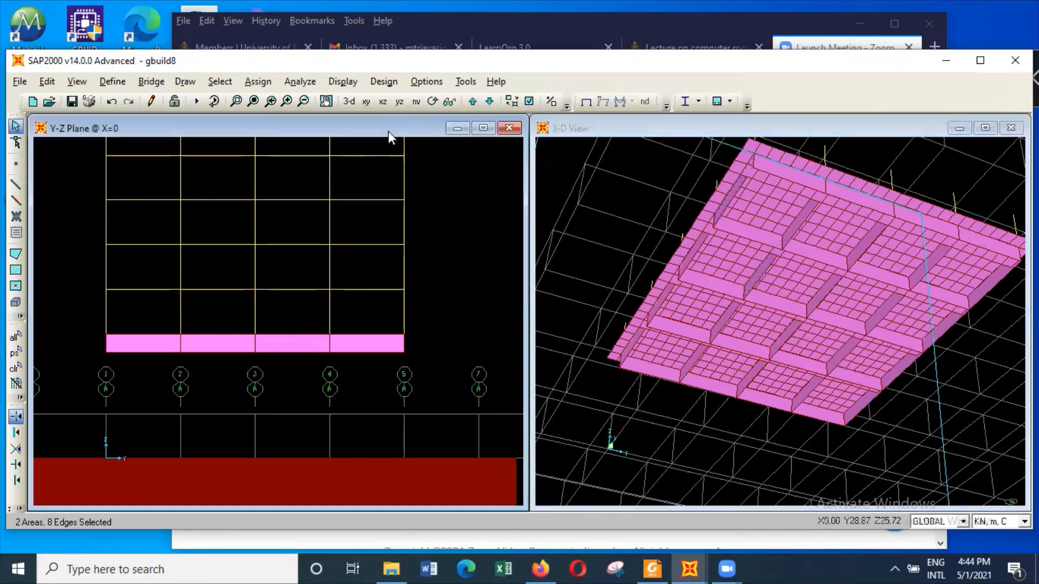
right_click(556, 173)
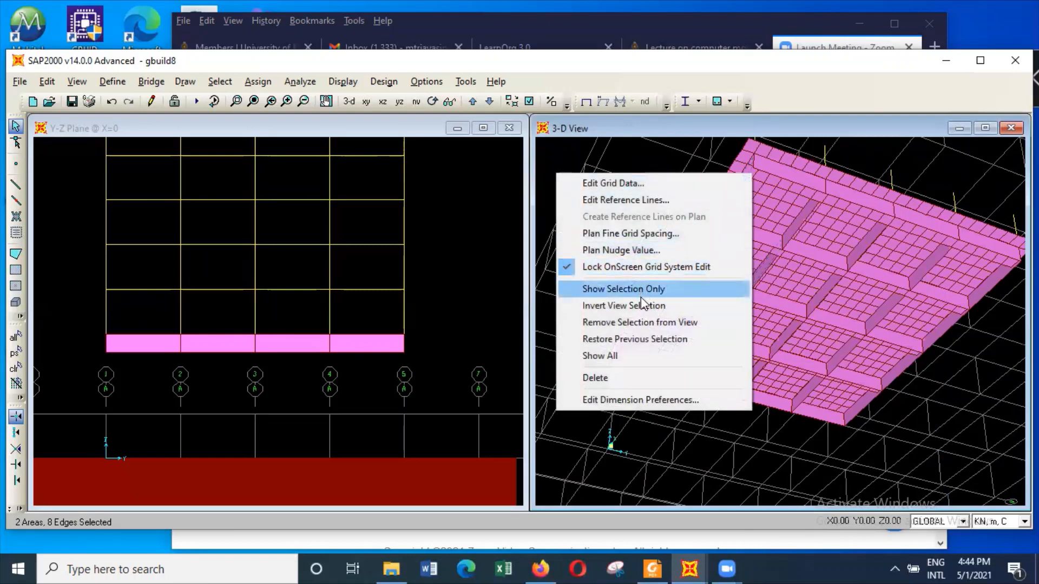
left_click(654, 356)
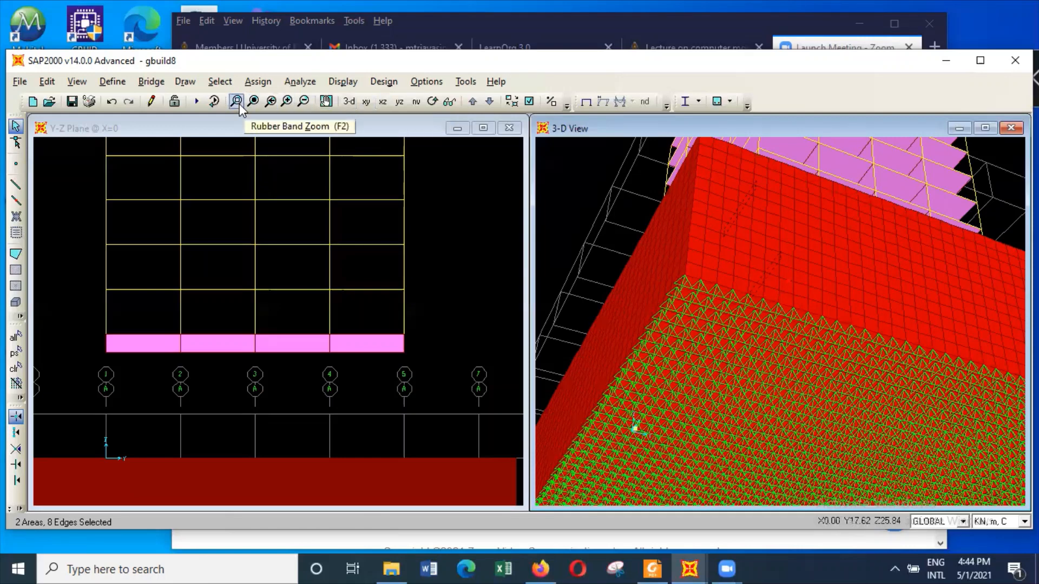
left_click(351, 101)
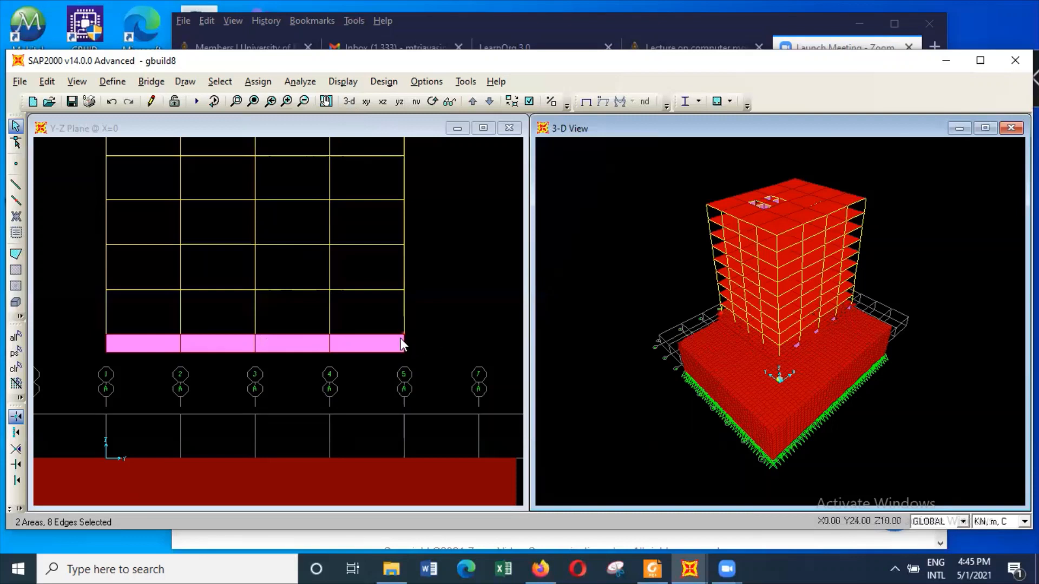
Try dividing the web wall between grids 4 and 5 at X = 0 into 3 by 6 areas, and undo the division
left_click(384, 344)
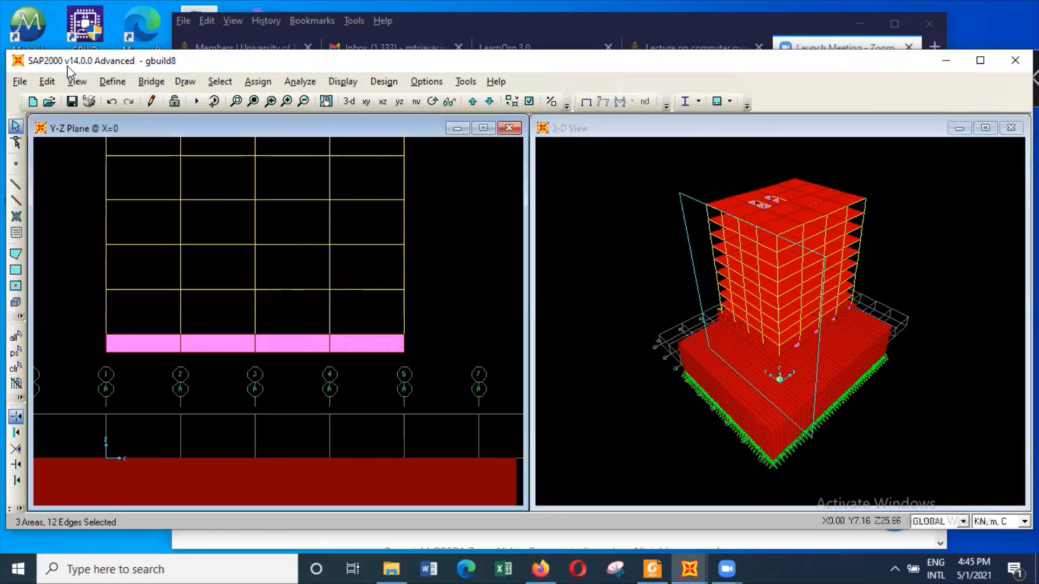
left_click(54, 83)
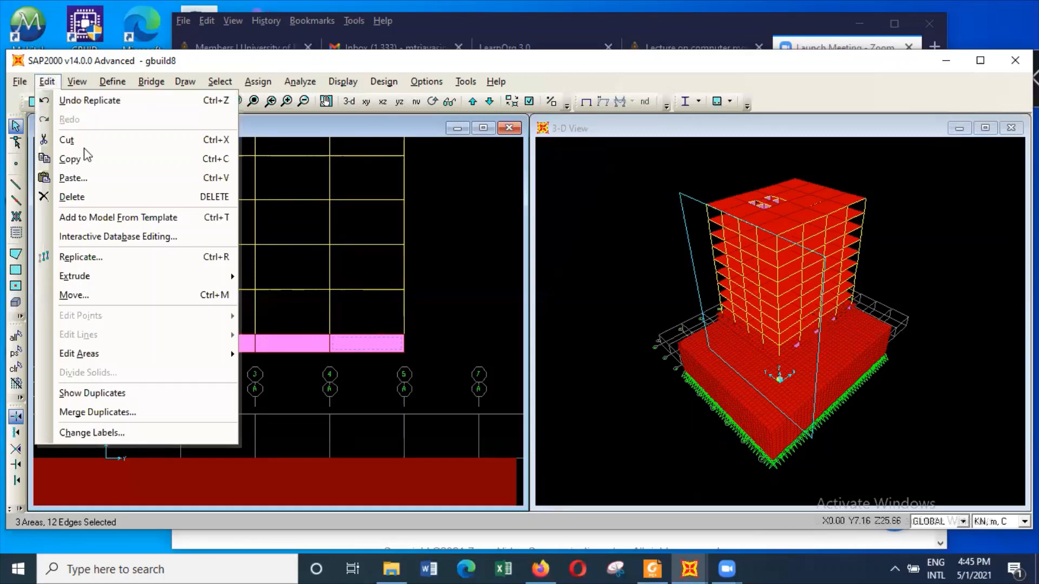
mouse_move(132, 360)
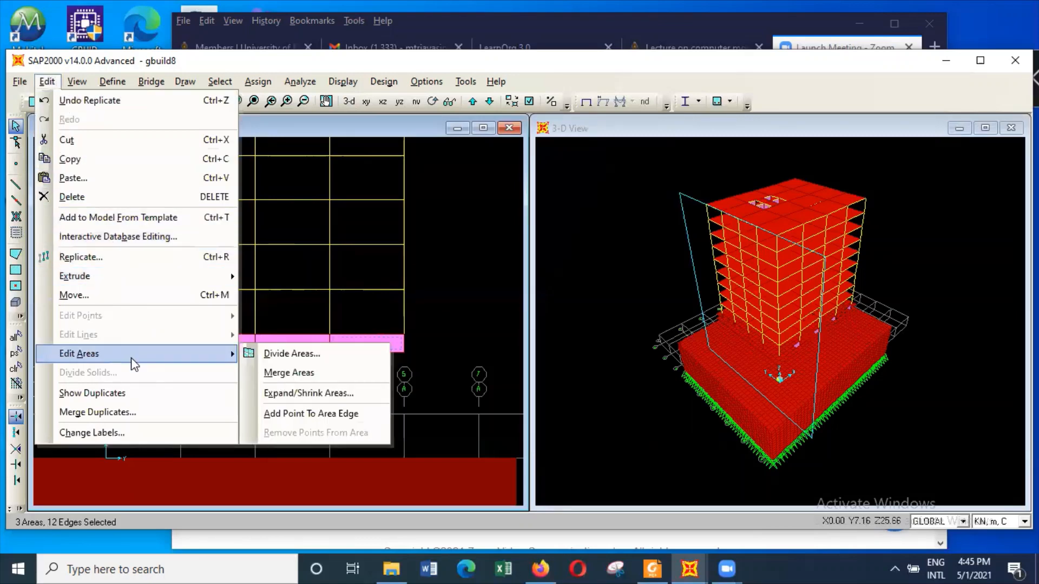
left_click(311, 352)
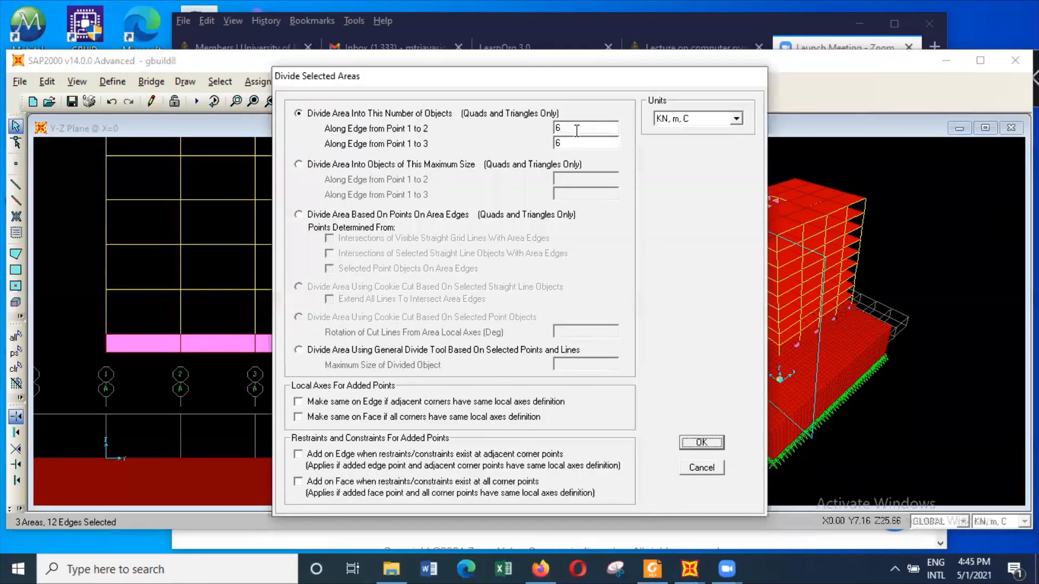
type("3")
left_click(706, 446)
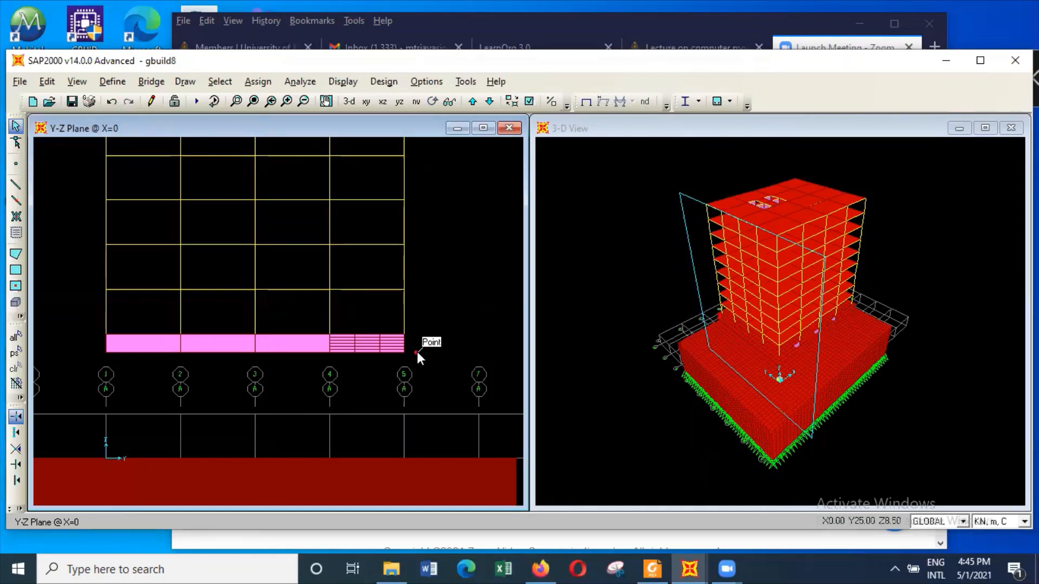
left_click(111, 102)
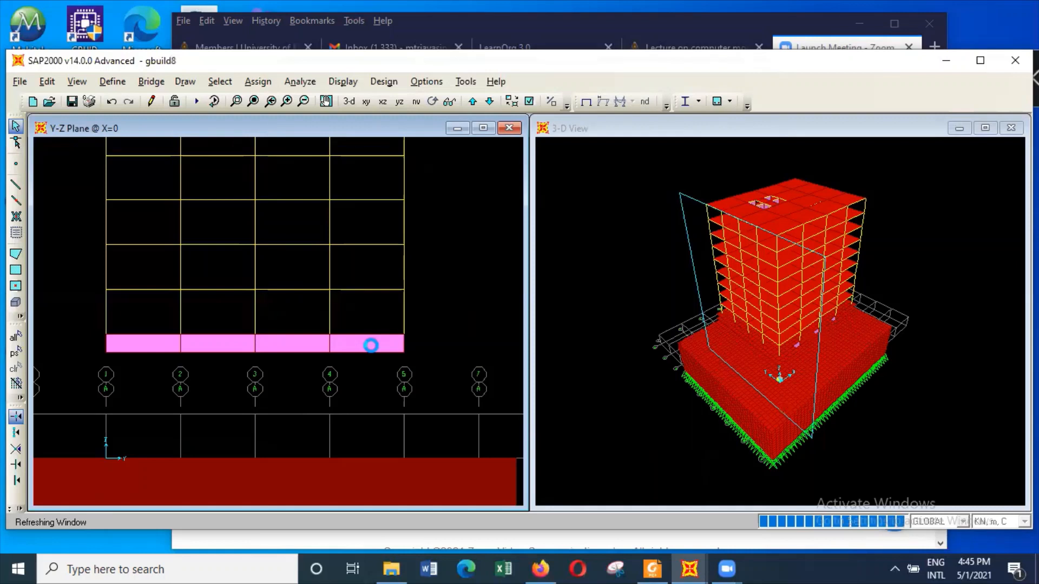
Try dividing the web wall between grids 4 and 5 into 6 areas along edge 1-2 and 3 along edge 1-3, and undo it
left_click(360, 342)
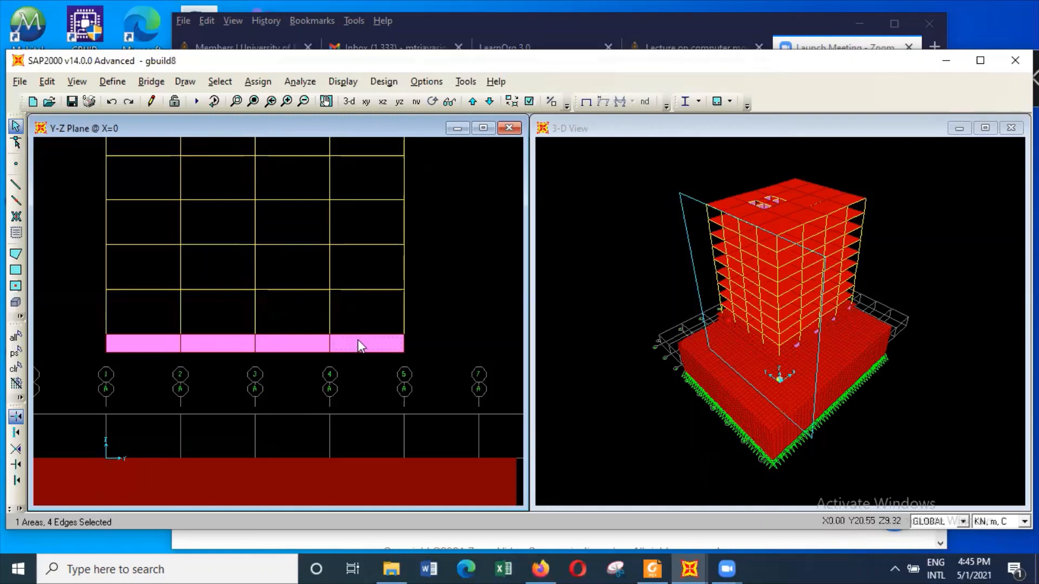
left_click(47, 81)
mouse_move(162, 353)
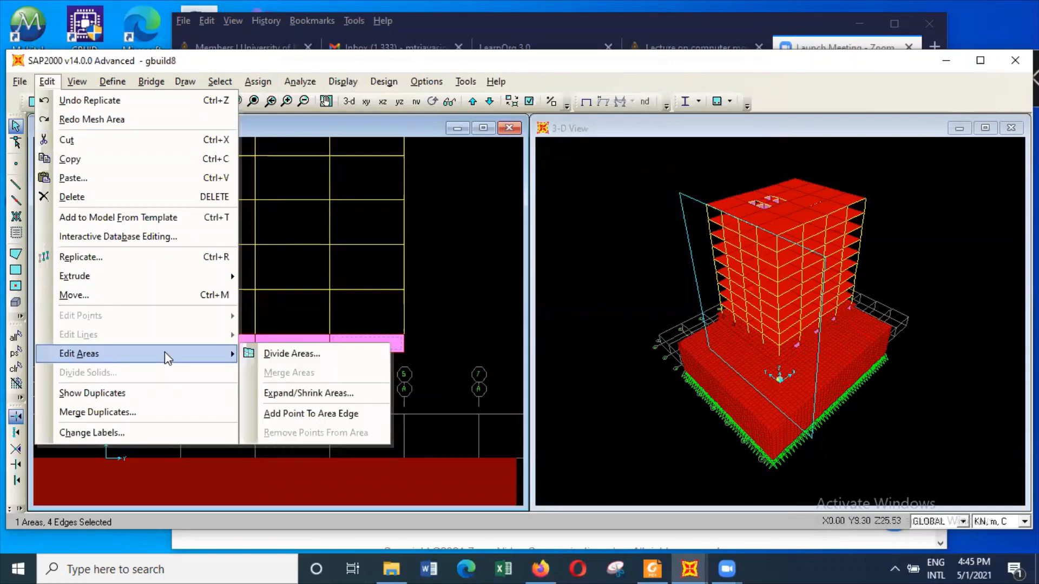
left_click(292, 353)
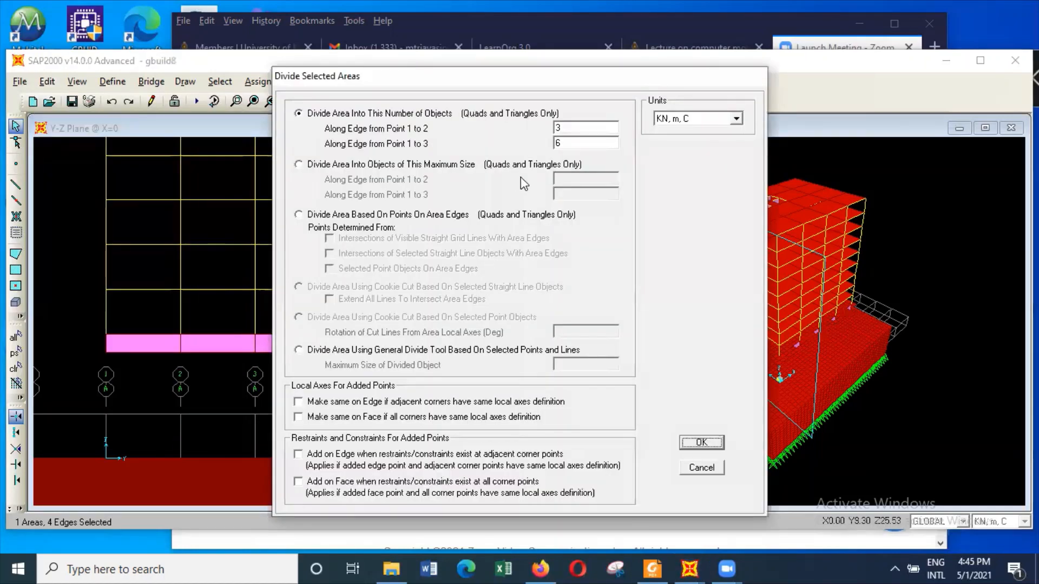
double_click(566, 125)
type("6")
double_click(569, 142)
type("3")
left_click(700, 441)
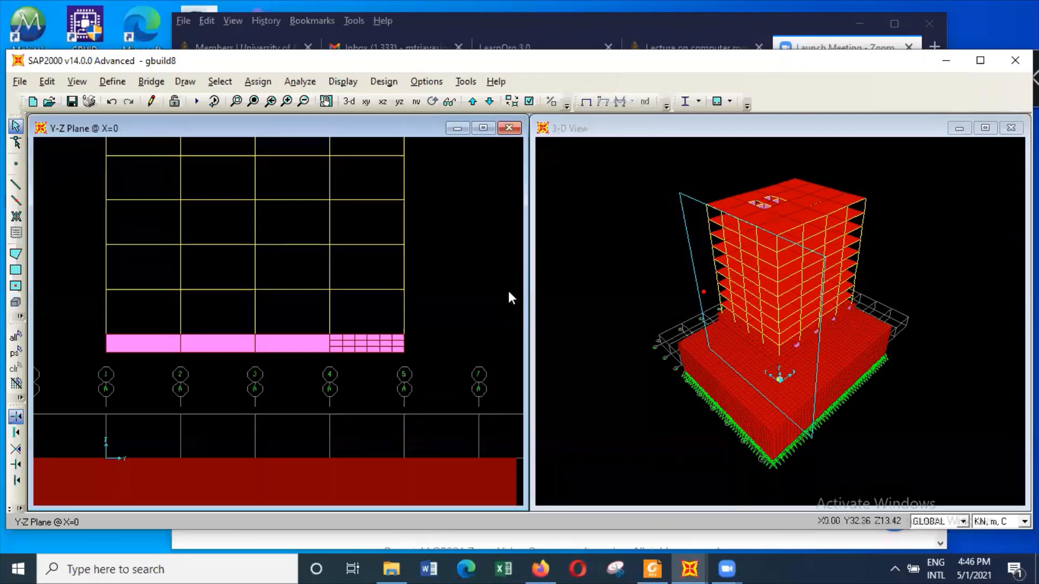
left_click(112, 102)
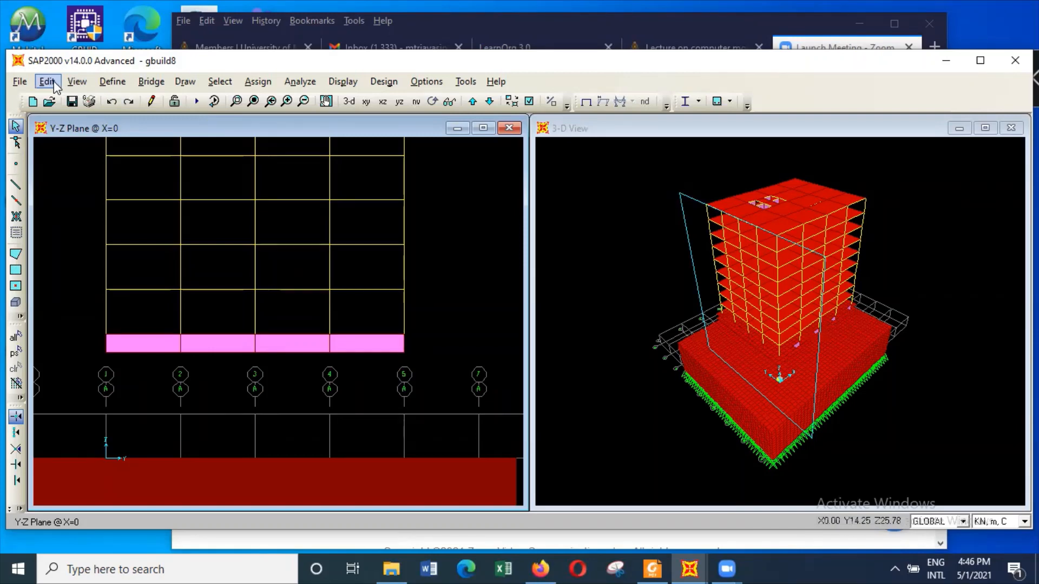
Change the Y-Z plane view to the xz fast view, with plan angle 270, elevation 0 and aperture 0
left_click(75, 83)
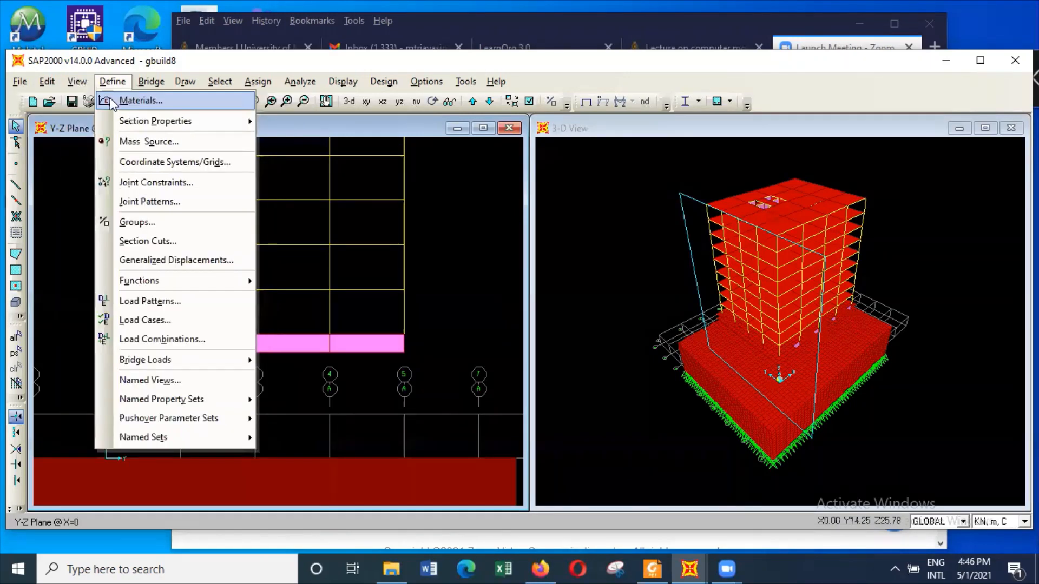
left_click(112, 81)
left_click(76, 82)
left_click(111, 101)
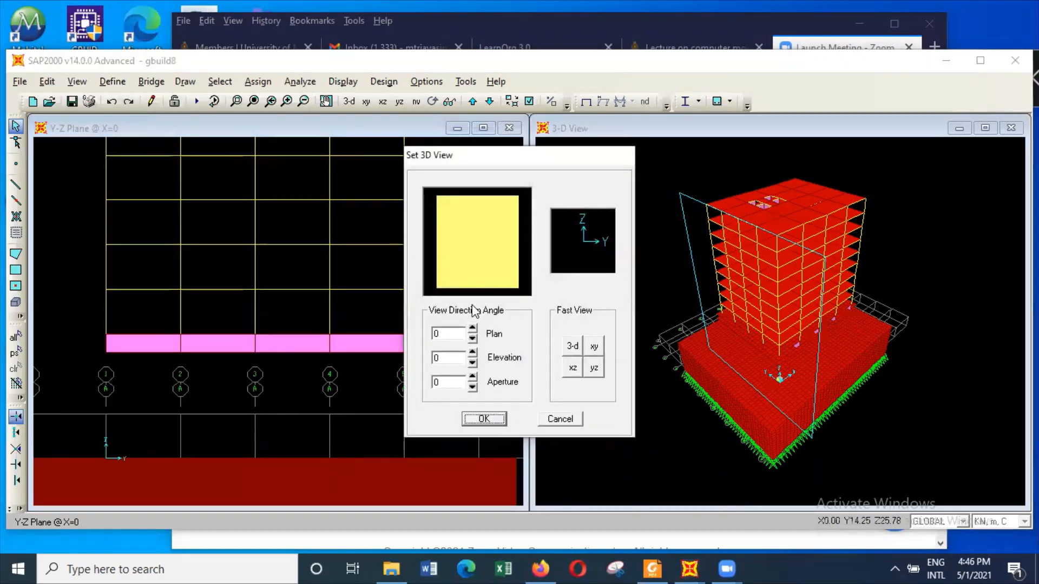
left_click(572, 368)
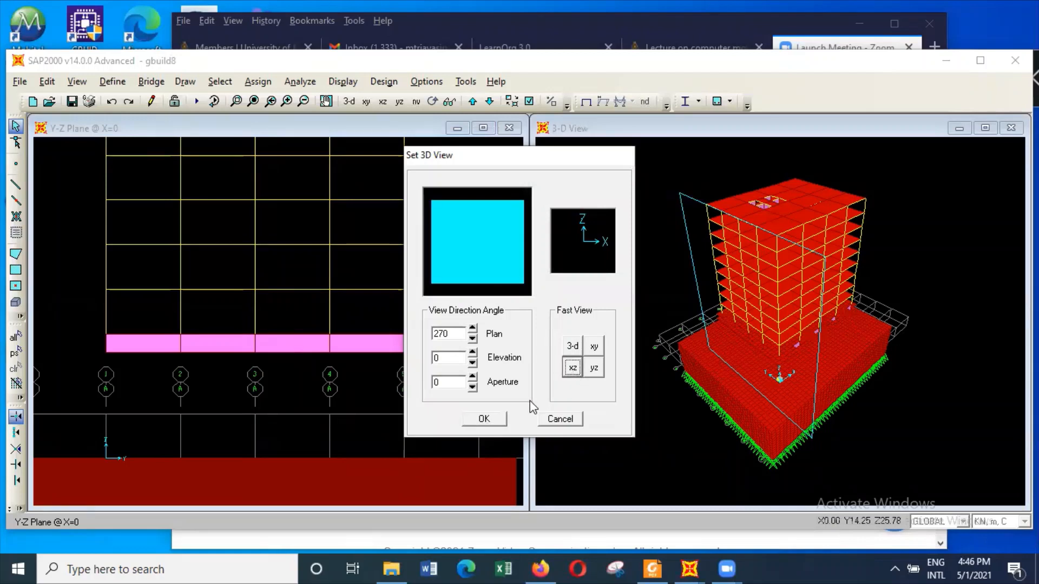
left_click(494, 420)
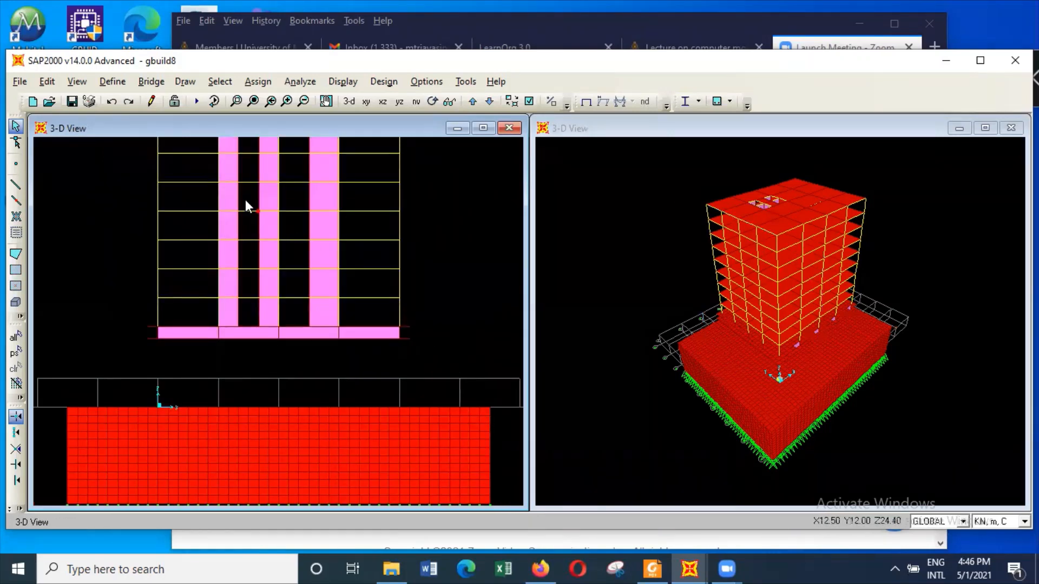
Select the shell areas of the building's base strip and divide each into 6 by 3 objects
left_click(237, 102)
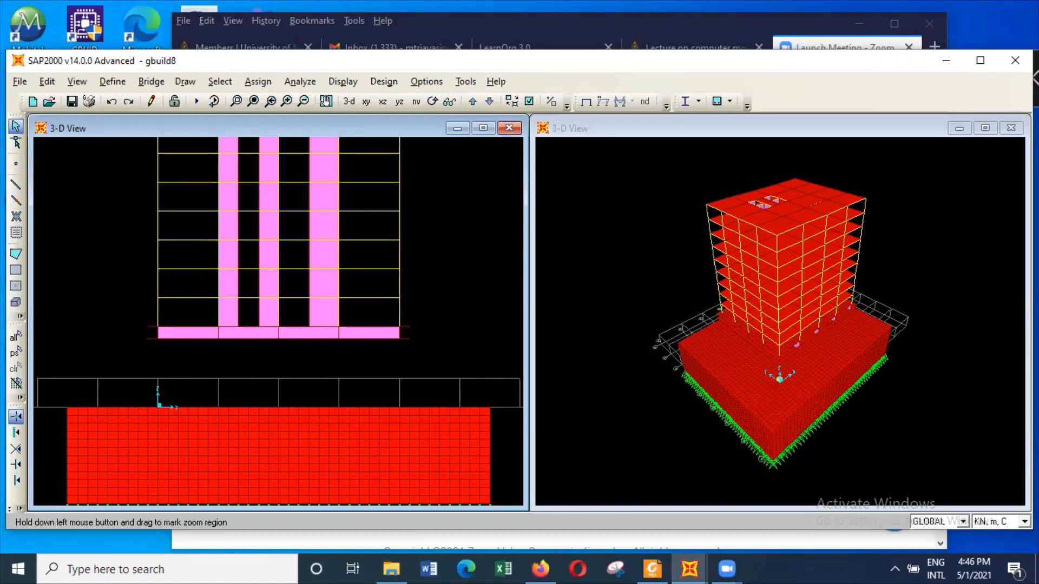
left_click_drag(147, 298, 414, 366)
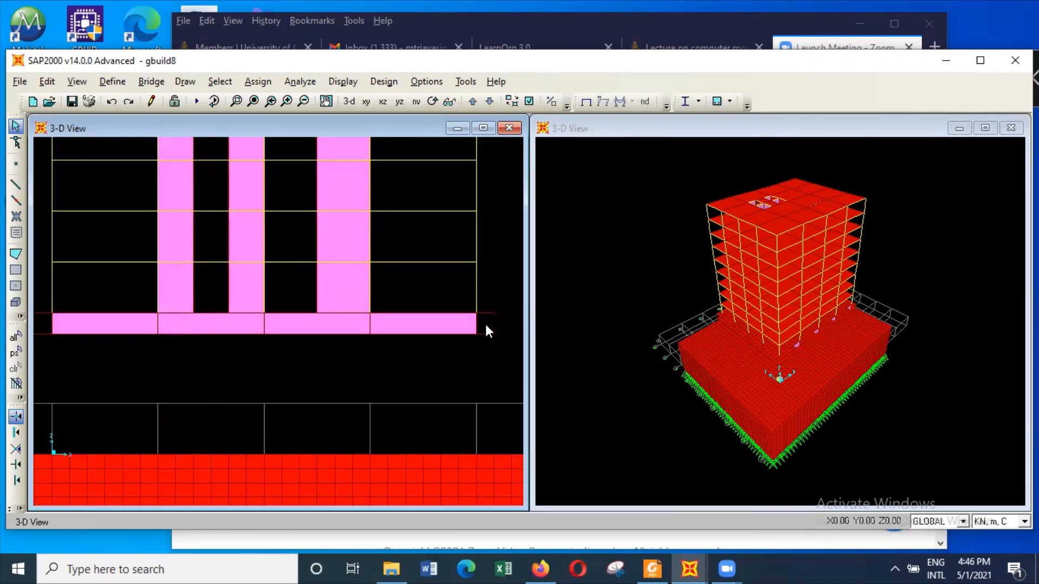
left_click_drag(485, 325, 47, 316)
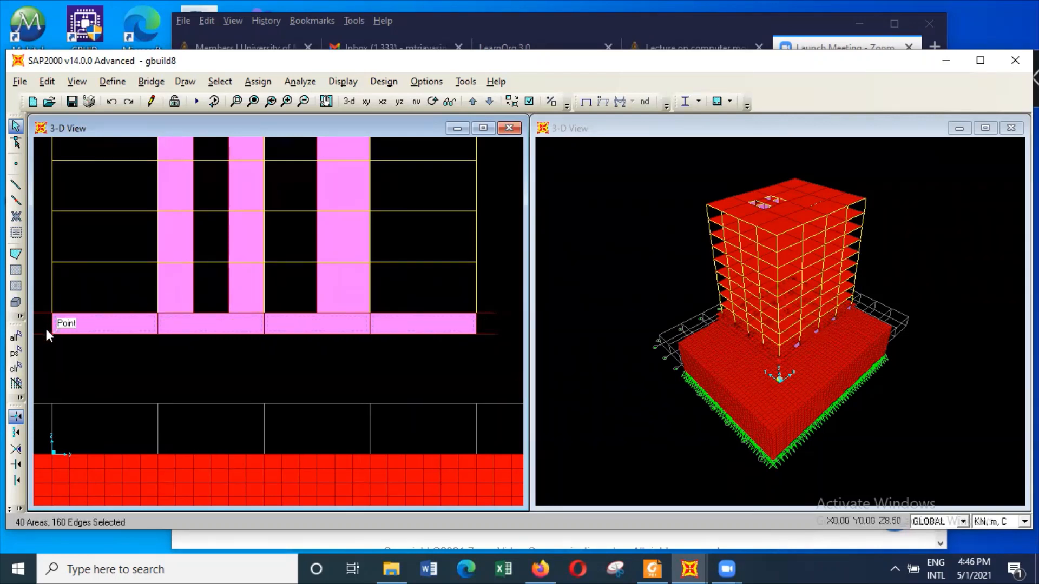
left_click(235, 101)
left_click(795, 359)
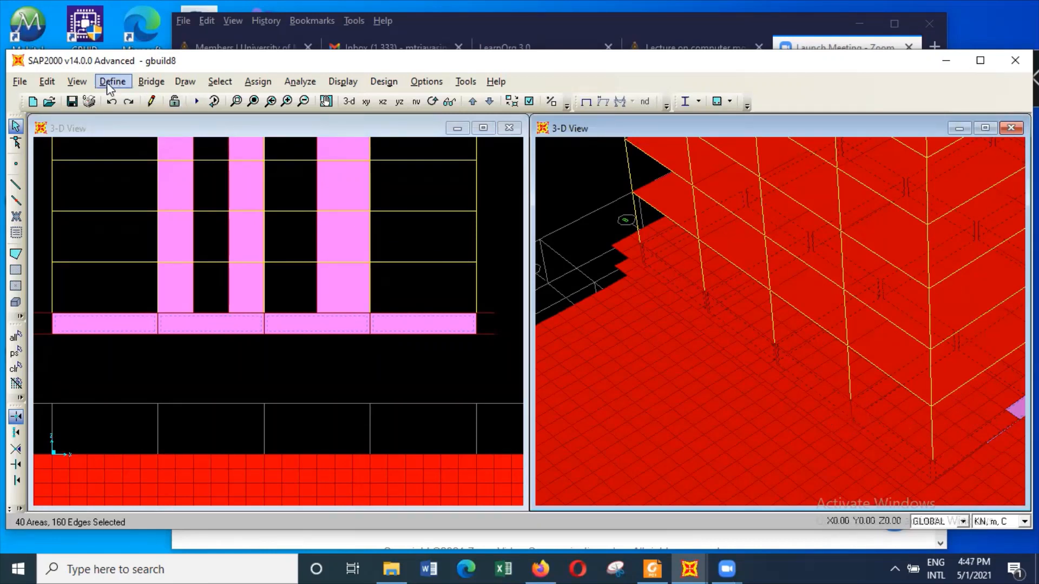
left_click(48, 82)
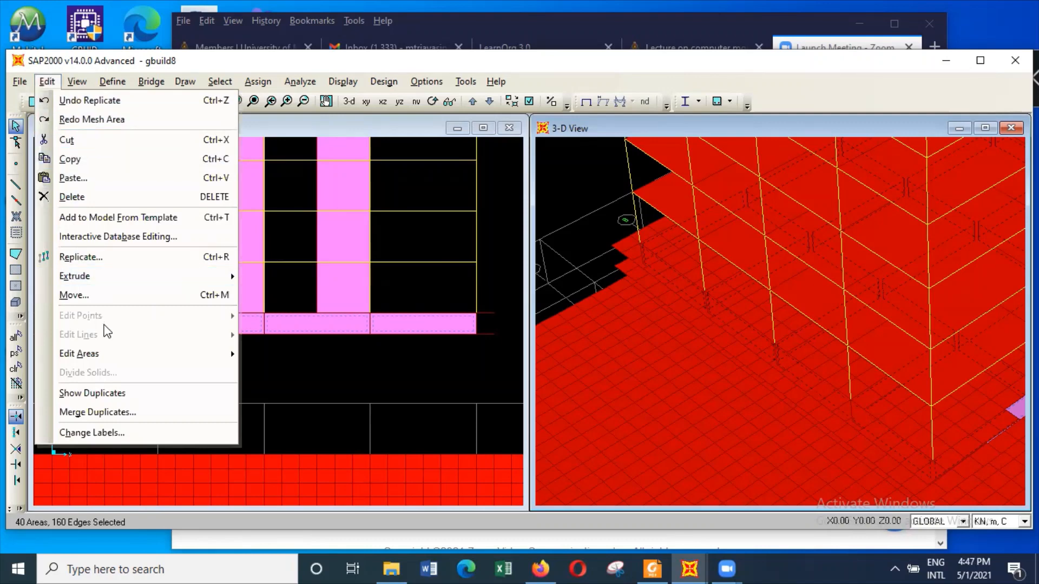
left_click(327, 360)
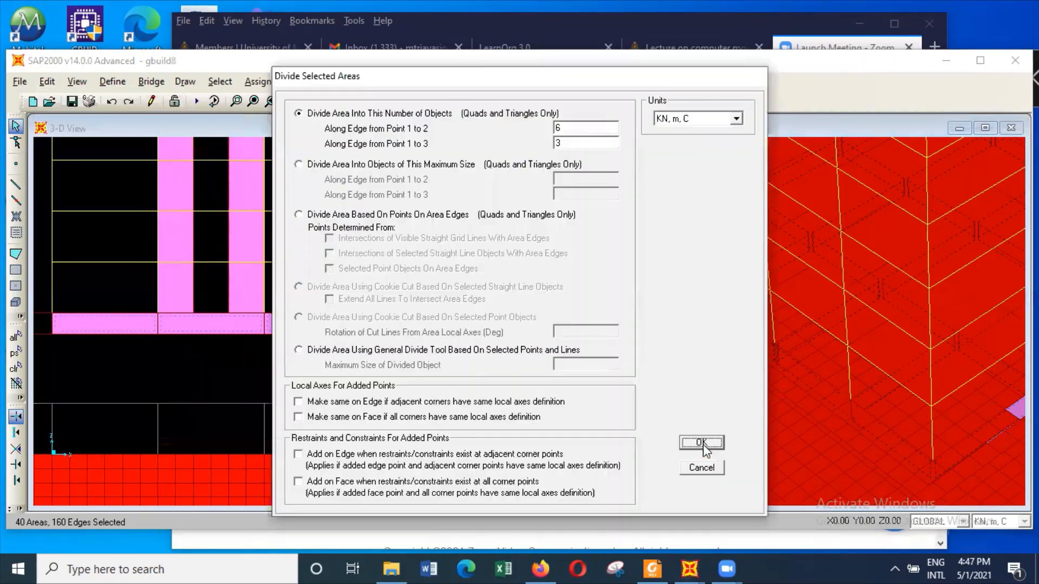
left_click(703, 442)
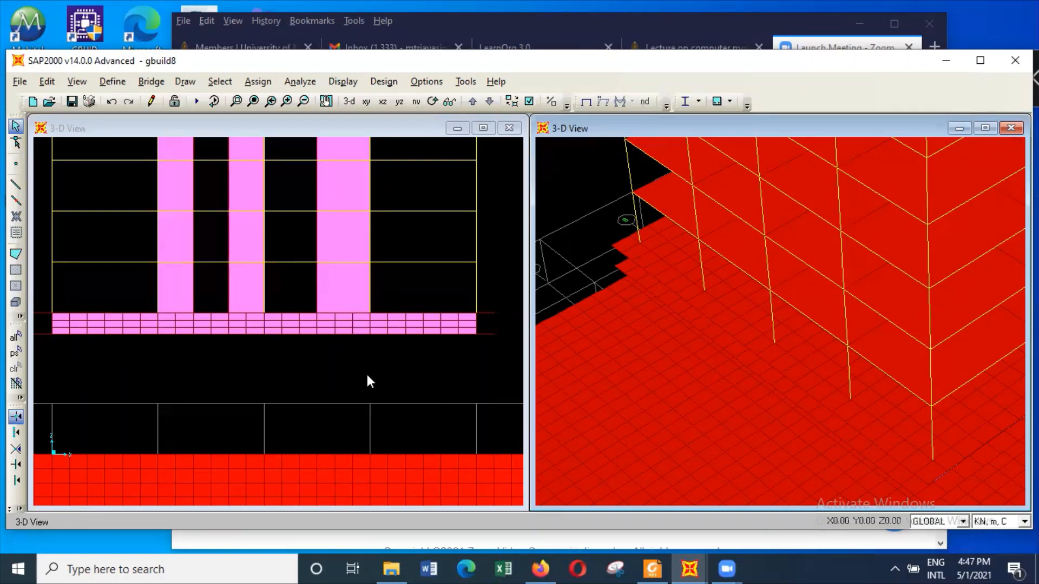
Show the X-Z plane at Y = 0 to check the divided base areas
left_click(77, 81)
left_click(123, 119)
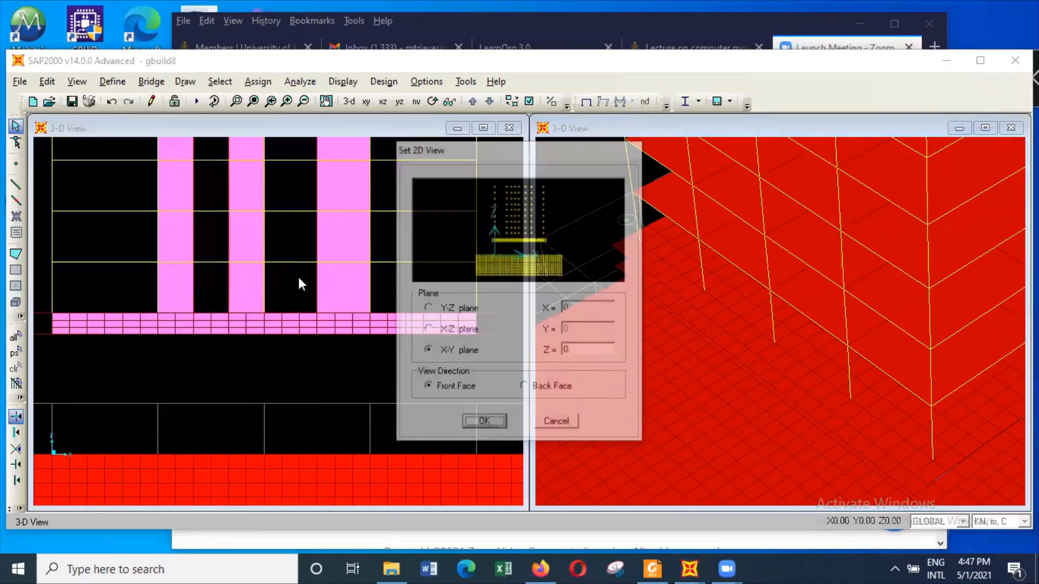
left_click(470, 331)
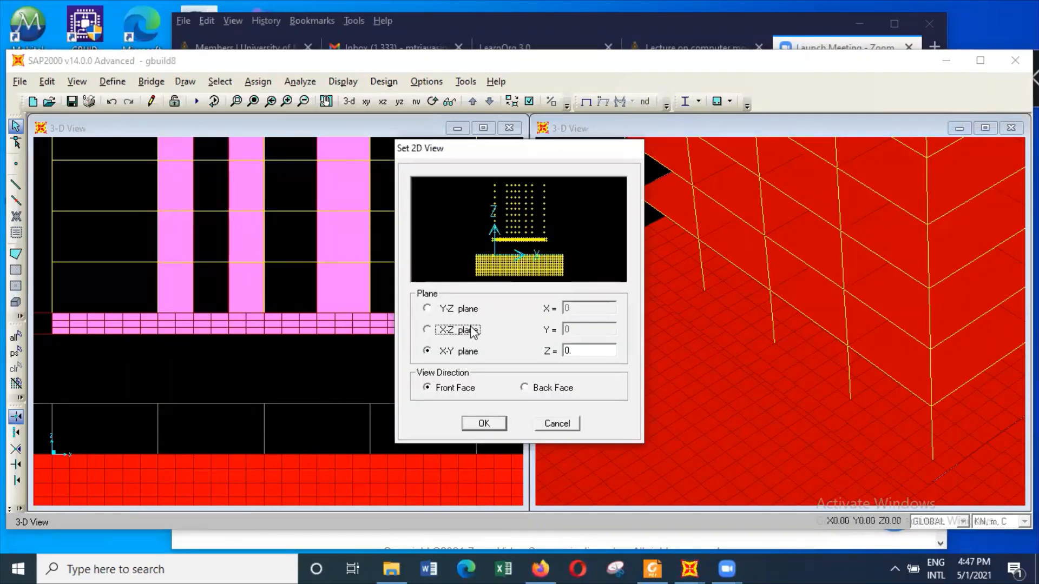
left_click(501, 422)
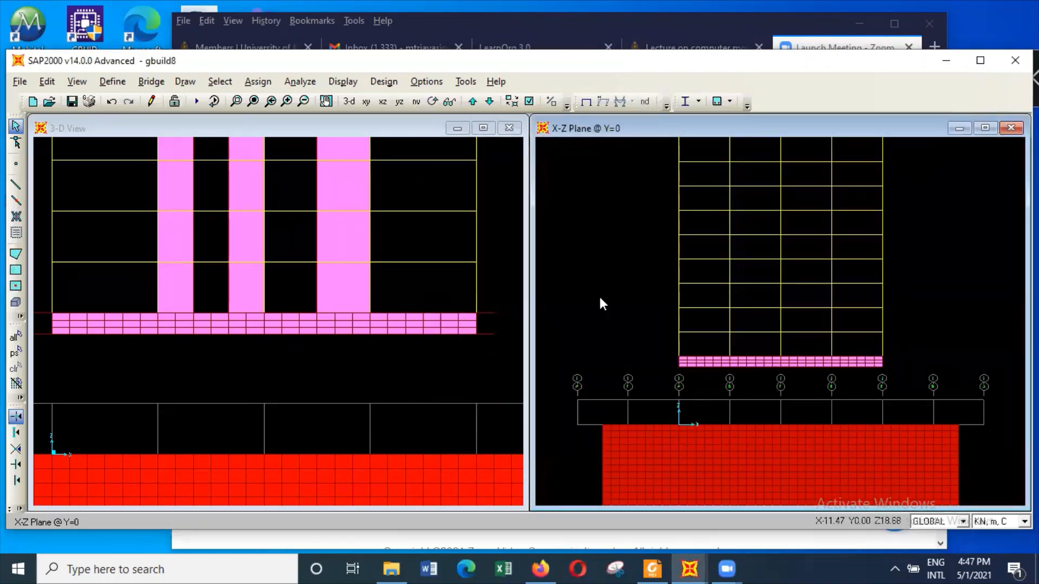
Show the Y-Z plane at X = 0 and restore the full model view in both windows
left_click(74, 81)
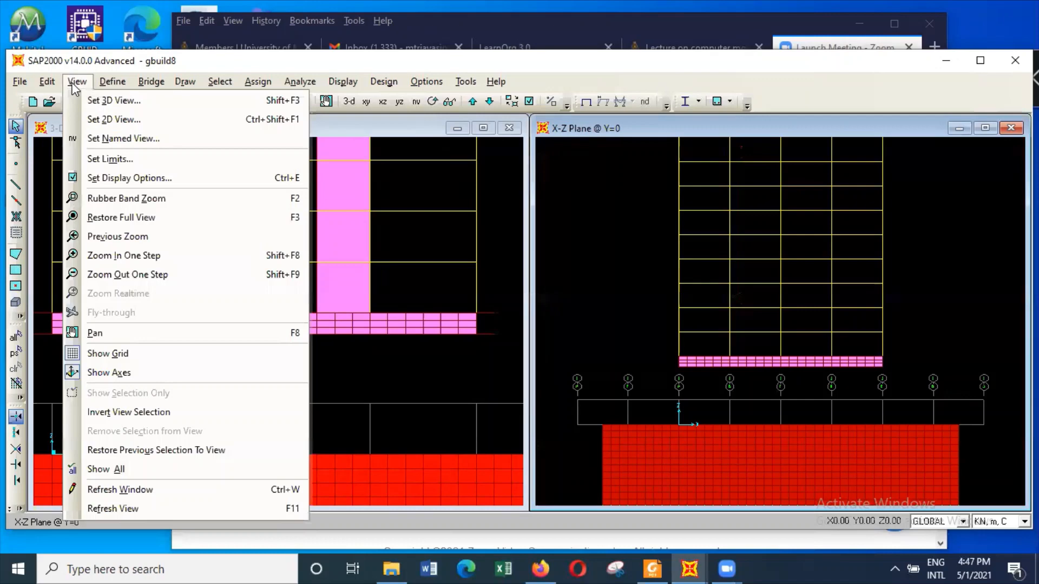
left_click(116, 119)
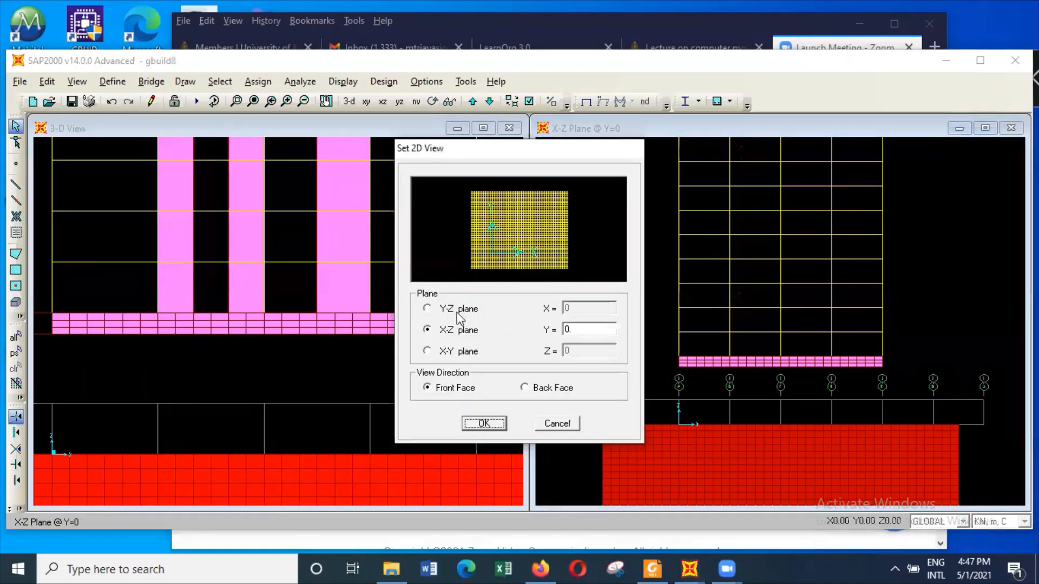
left_click(458, 312)
left_click(485, 424)
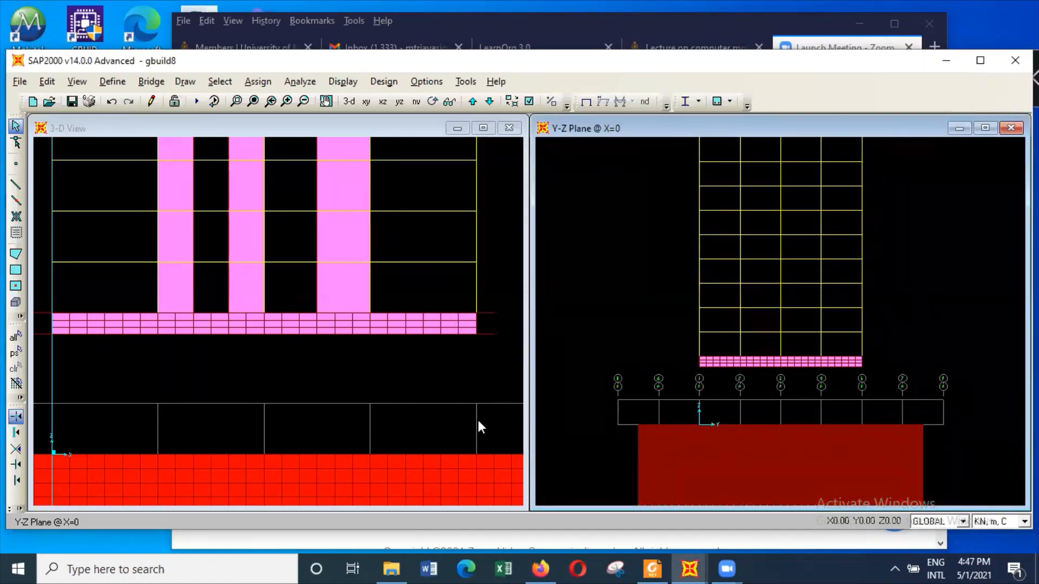
left_click(253, 101)
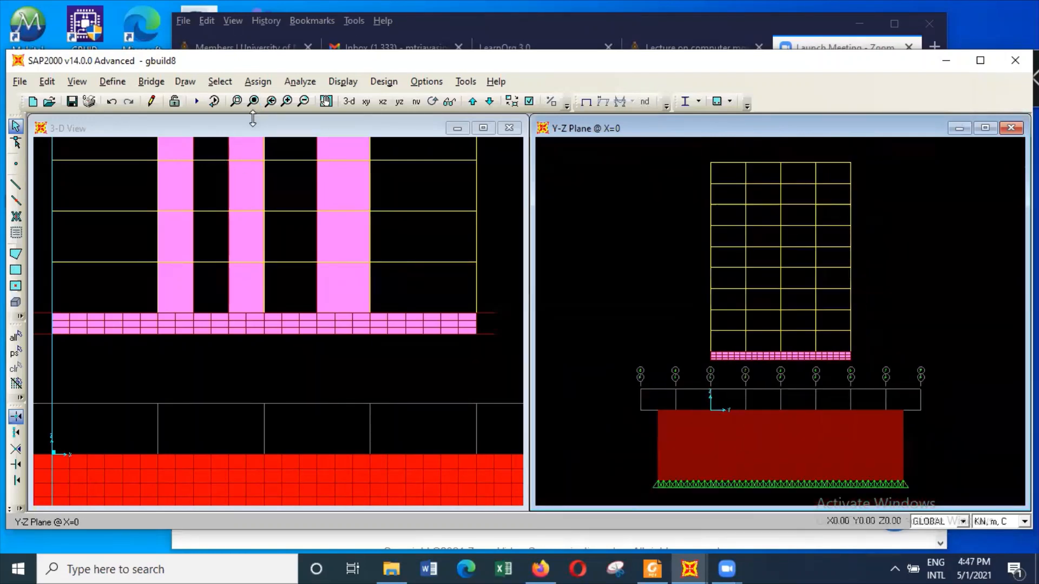
left_click(253, 118)
left_click(251, 102)
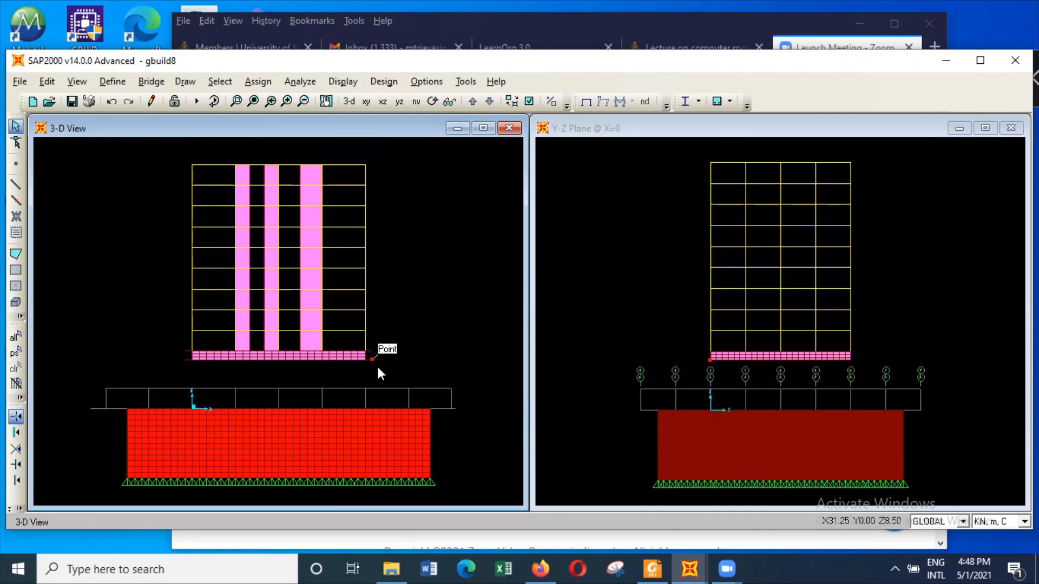
Select the whole building above the soil block and replicate it once with dx 0 and dz -8.5, deleting the original objects
left_click_drag(400, 375, 142, 148)
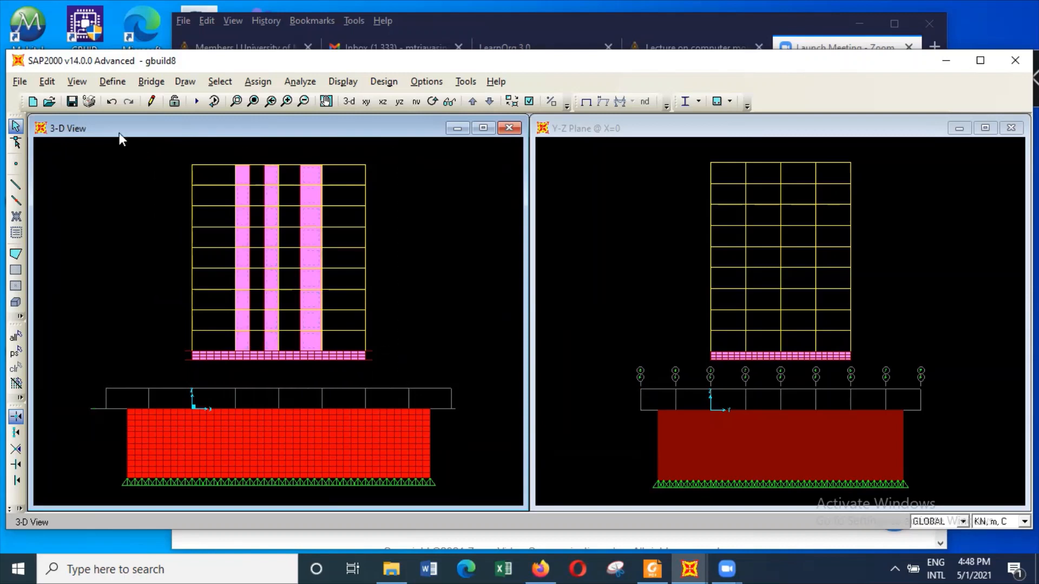
left_click(47, 82)
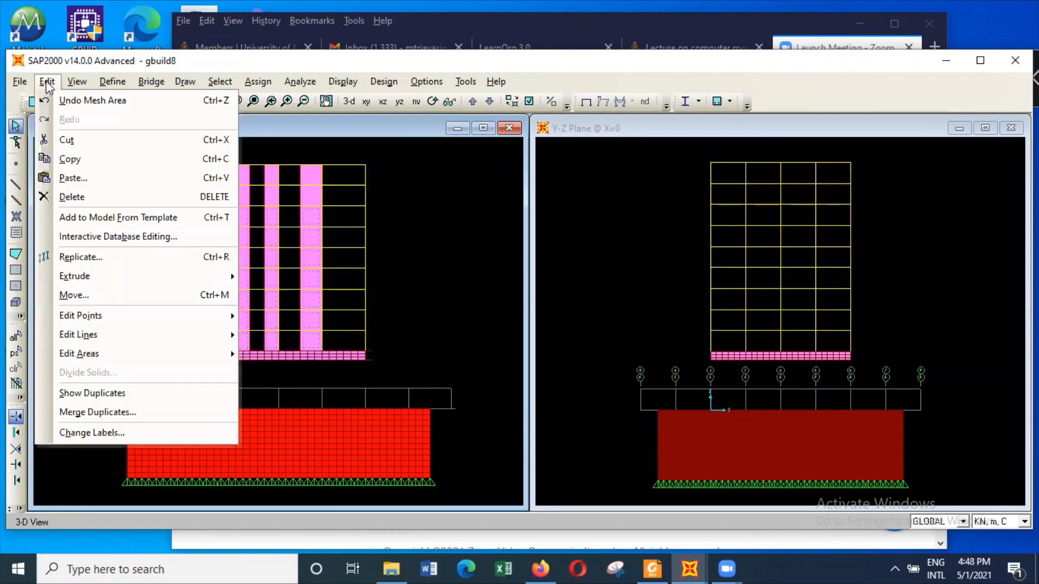
left_click(96, 260)
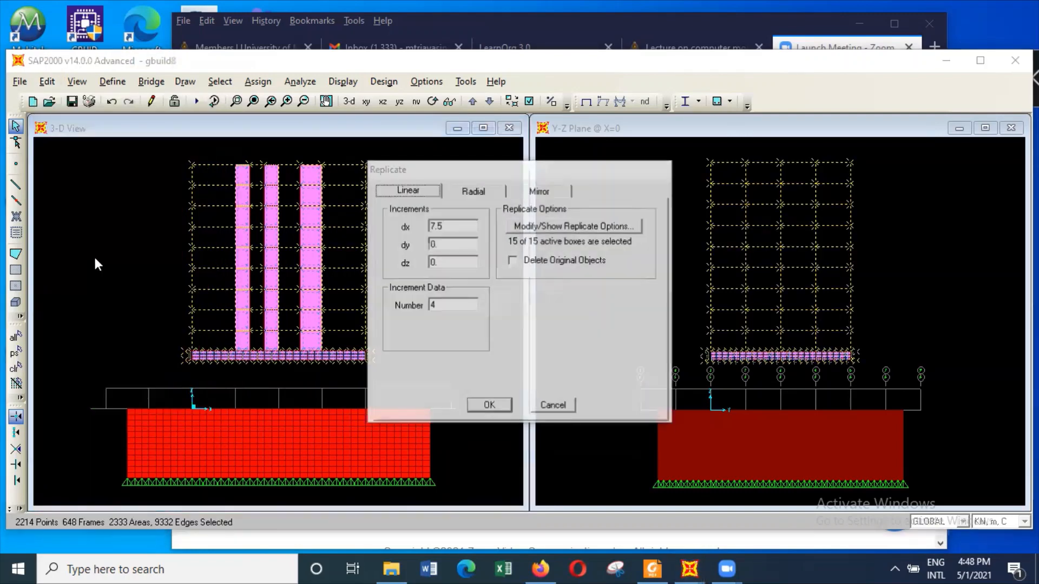
double_click(449, 226)
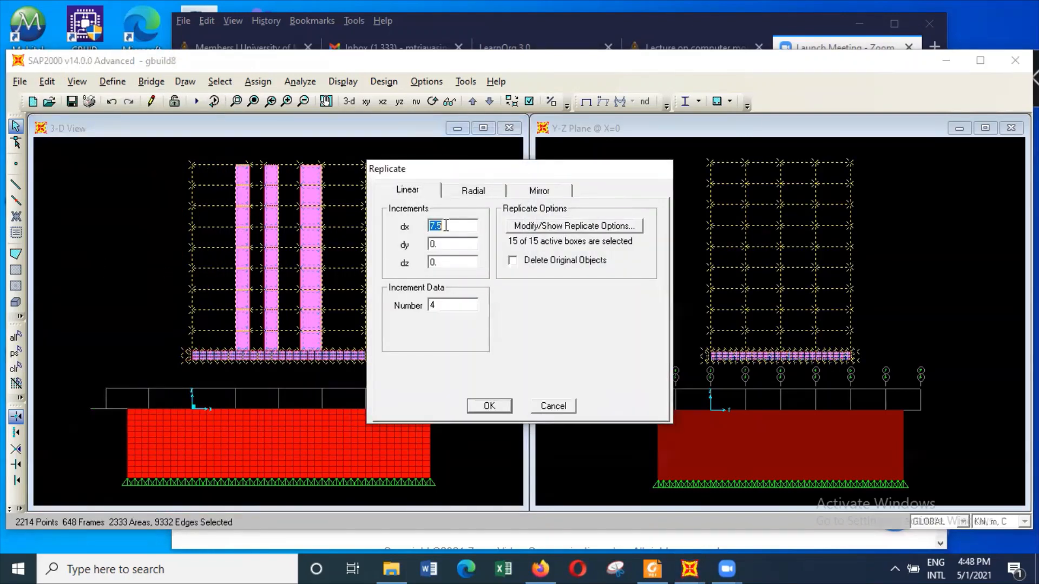
type("0")
double_click(463, 262)
type("-8.5")
double_click(446, 305)
type("1")
left_click(557, 261)
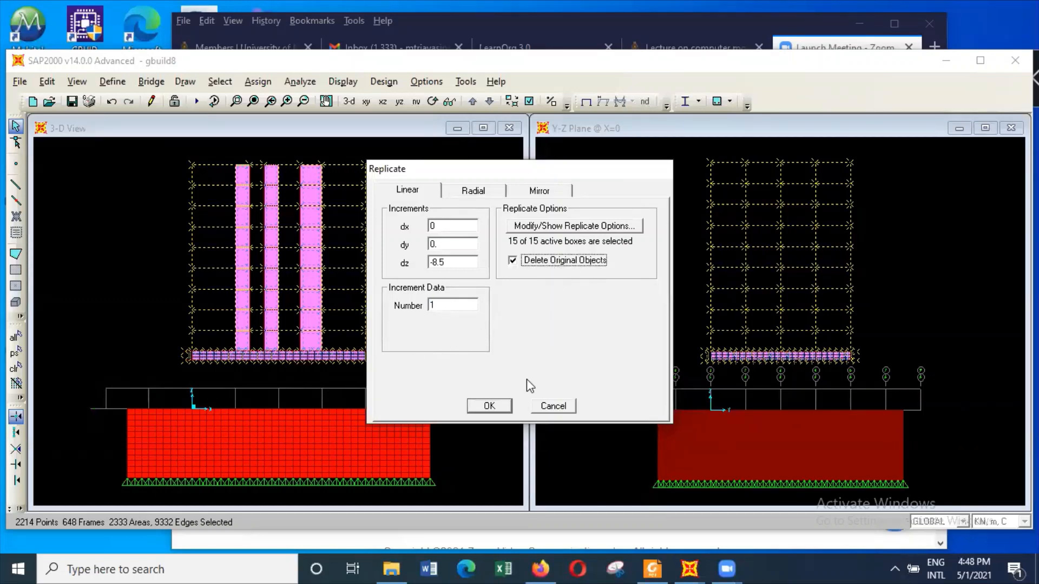
left_click(504, 405)
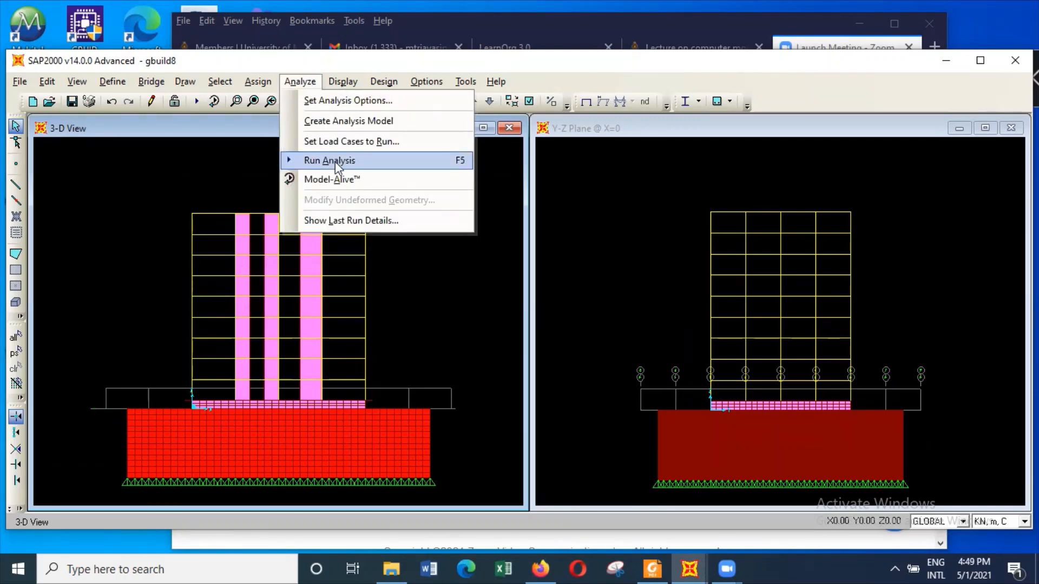
Run the analysis for all load cases and close the analysis report
left_click(336, 161)
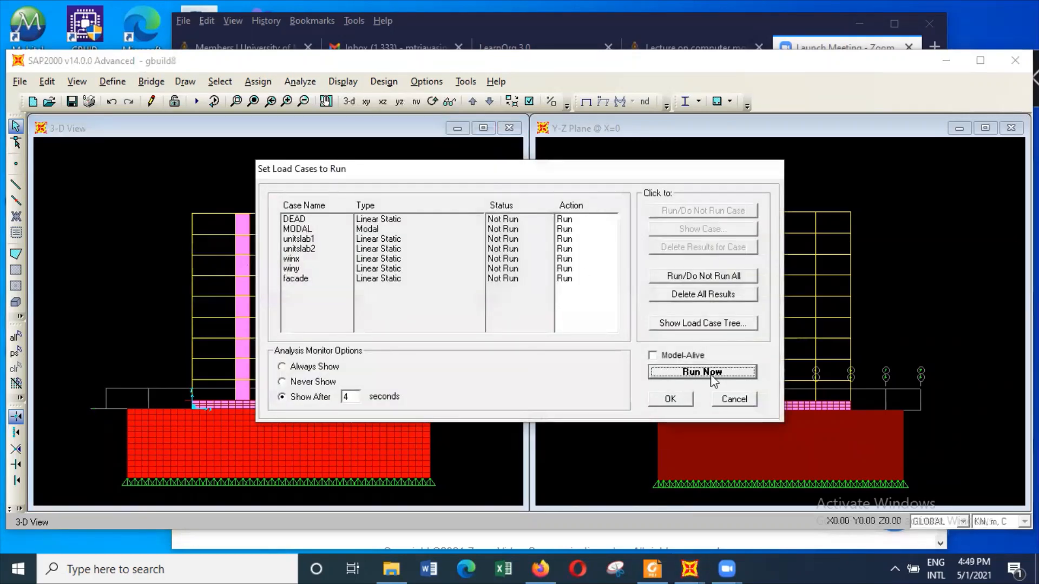
left_click(713, 373)
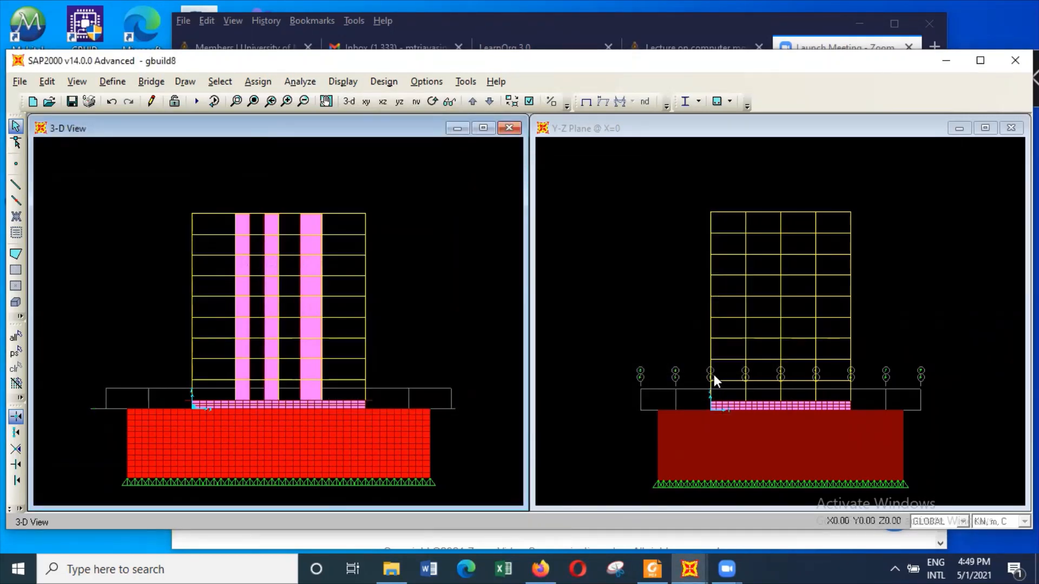
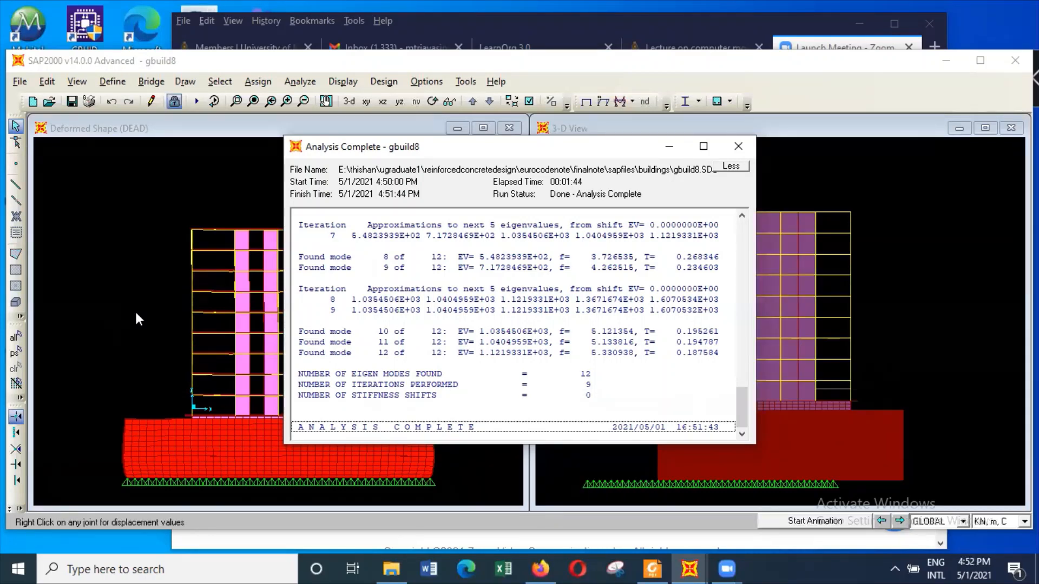
left_click(737, 146)
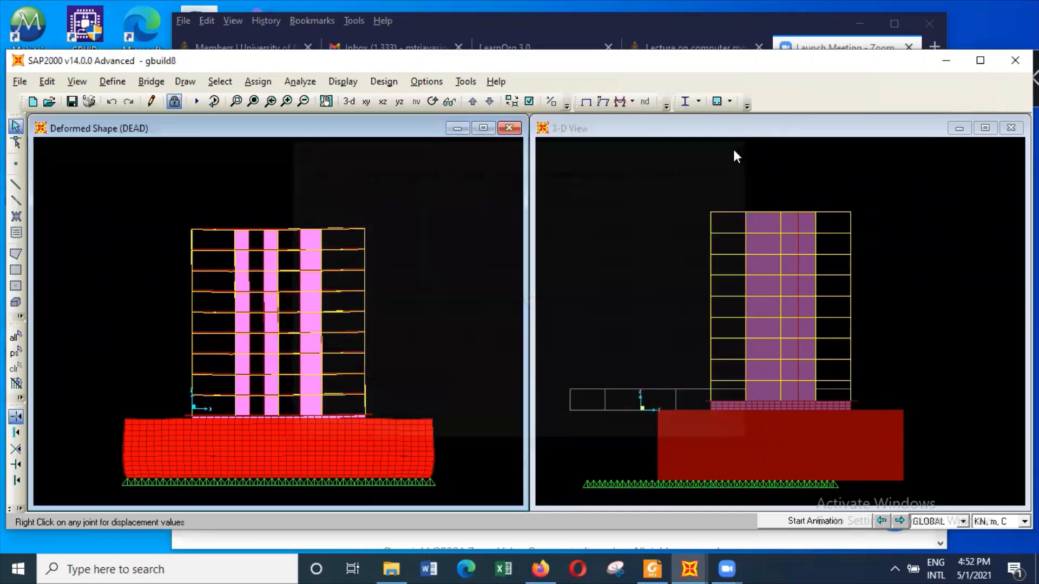
Set the plain model window to the standard 3-D view and show the undeformed shape in the other window
left_click(652, 129)
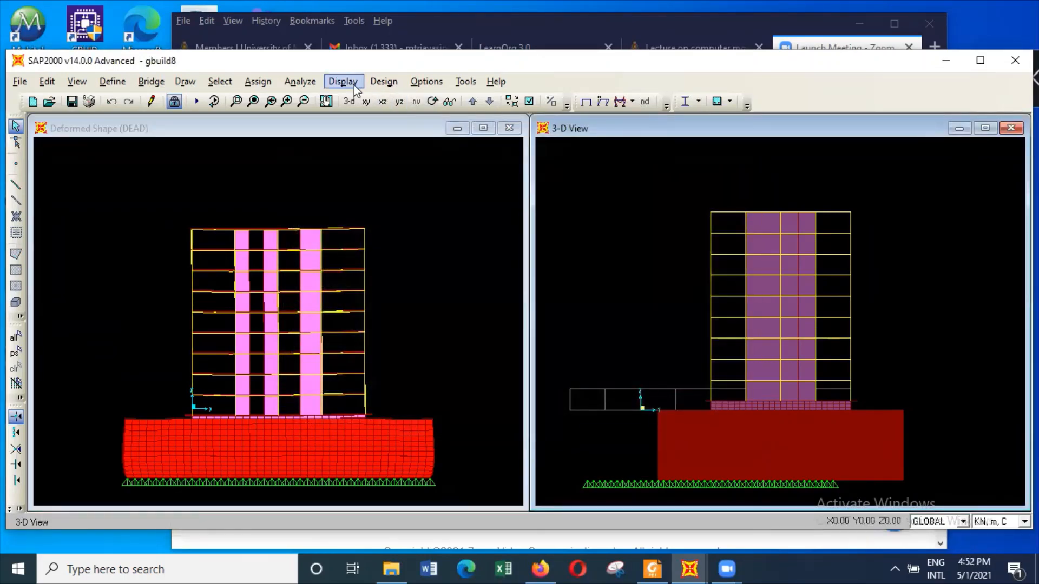
left_click(348, 101)
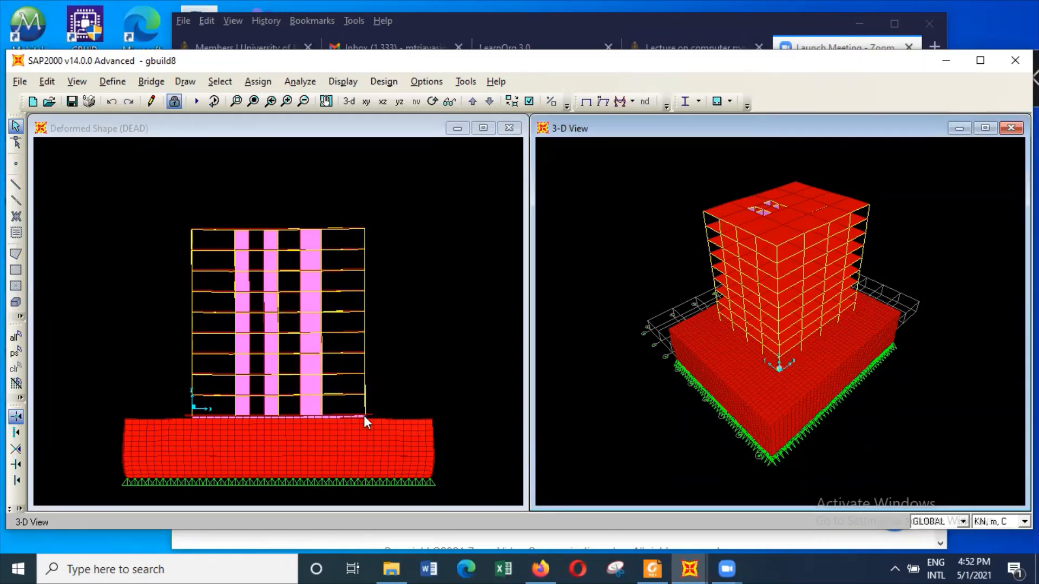
left_click(453, 281)
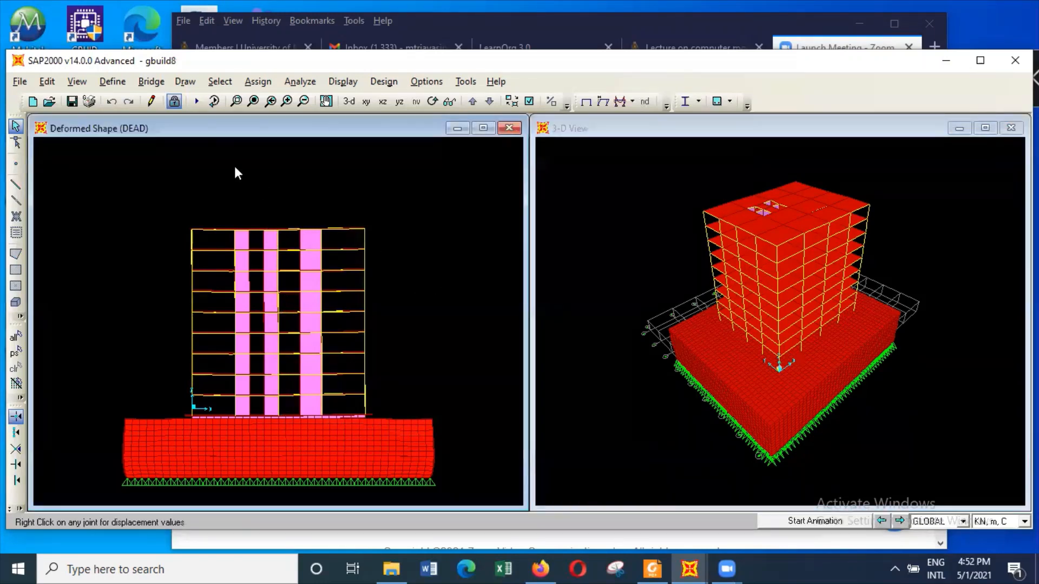
left_click(358, 82)
left_click(372, 102)
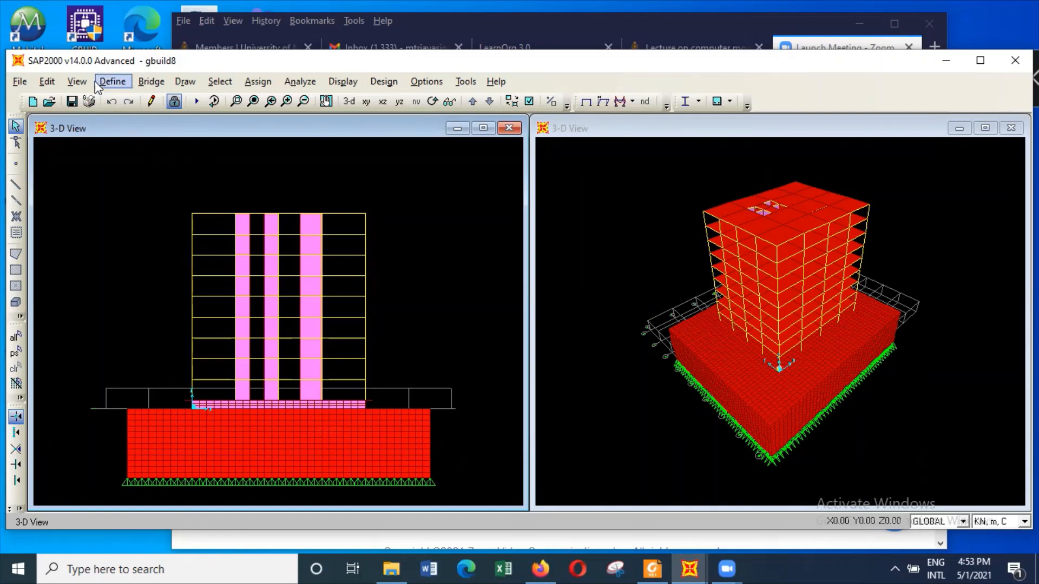
Show the X-Y plane at Z = 0 in the elevation window
left_click(76, 81)
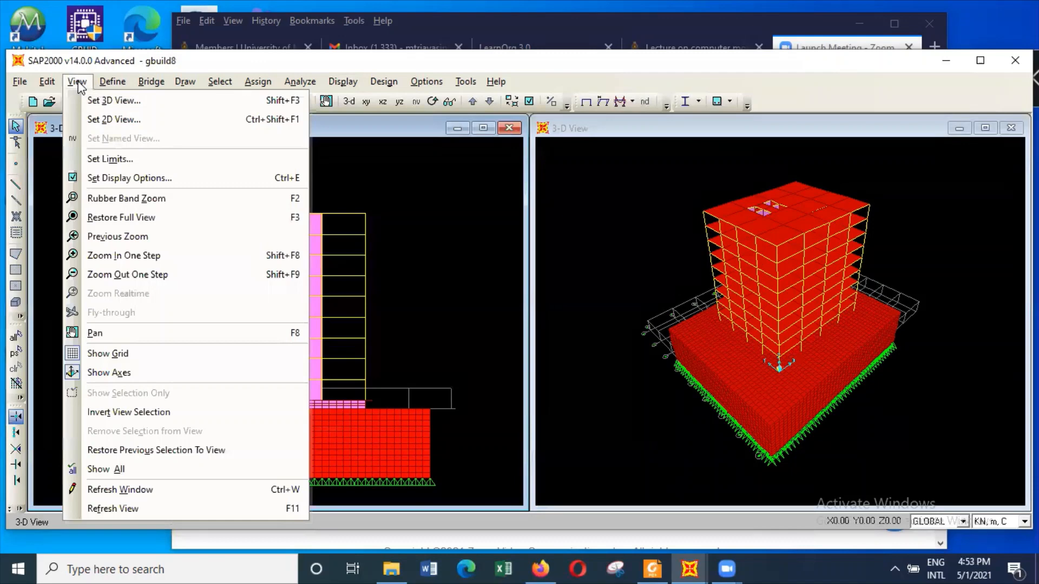
left_click(115, 119)
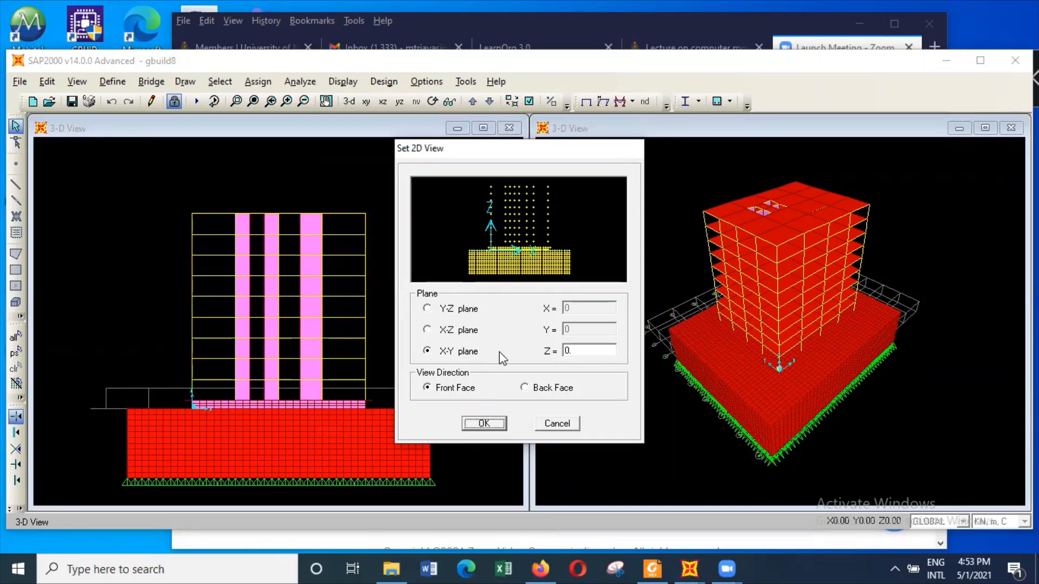
left_click(498, 425)
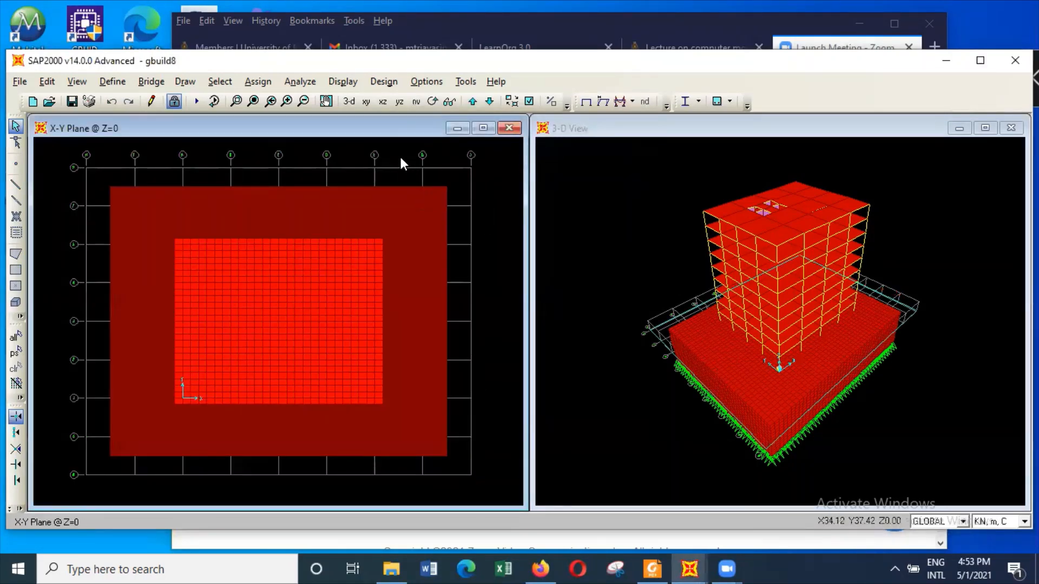
Display the resultant M11 shell force diagram for com4 on the Z = 0 plane and inspect its contours
left_click(346, 82)
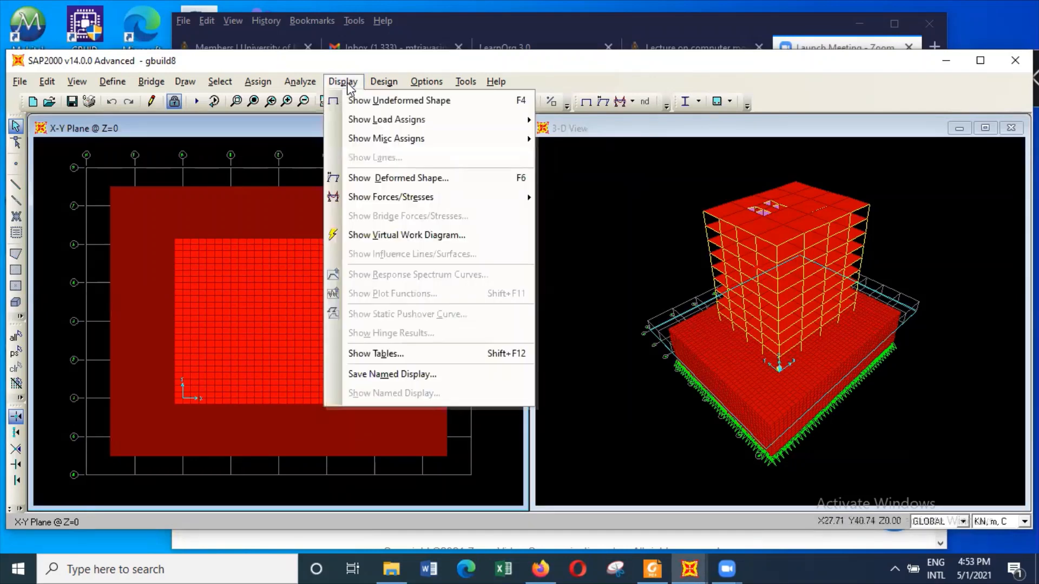
mouse_move(407, 197)
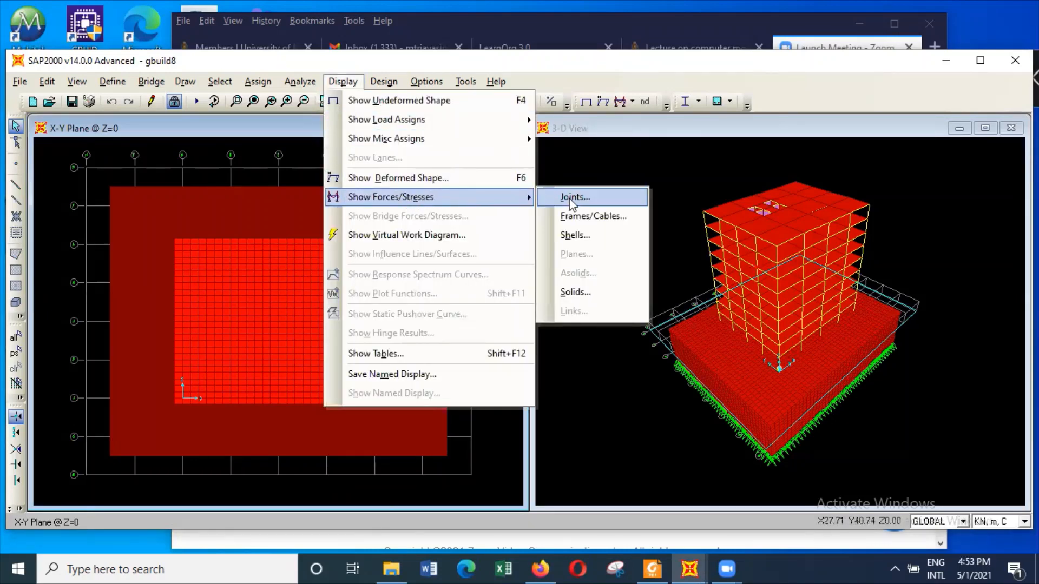
left_click(603, 235)
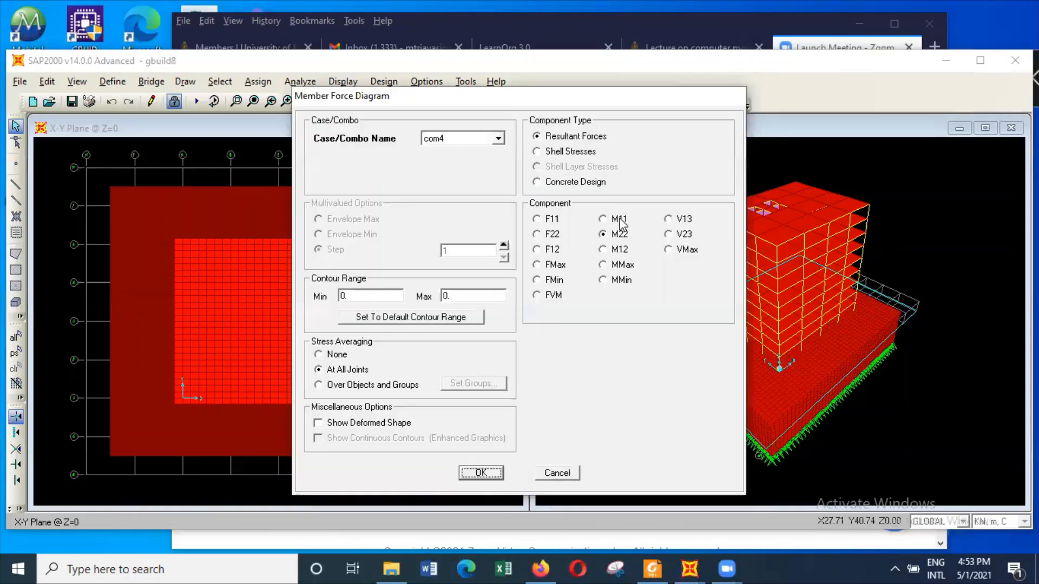
left_click(618, 219)
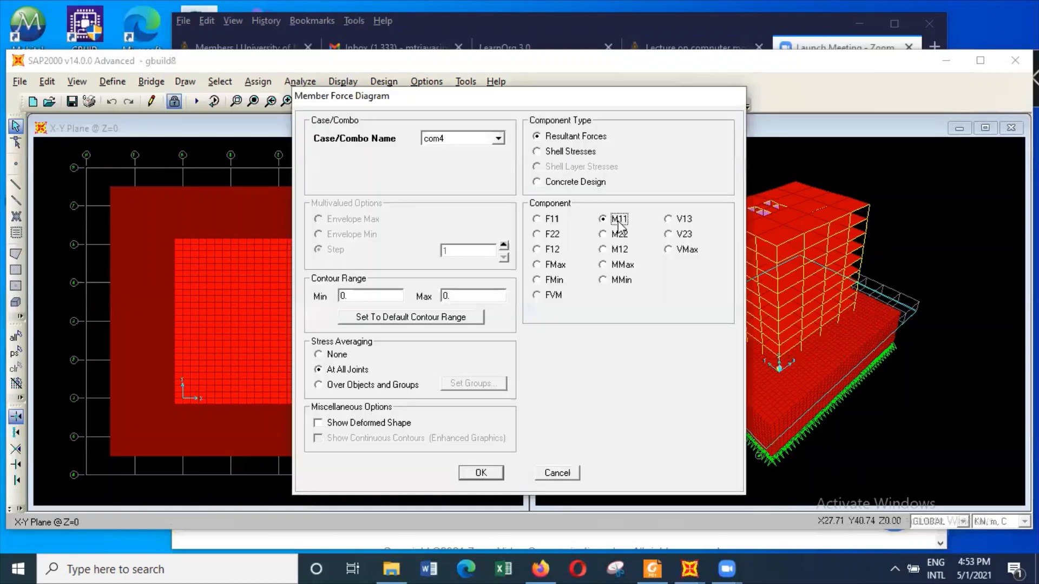
left_click(502, 472)
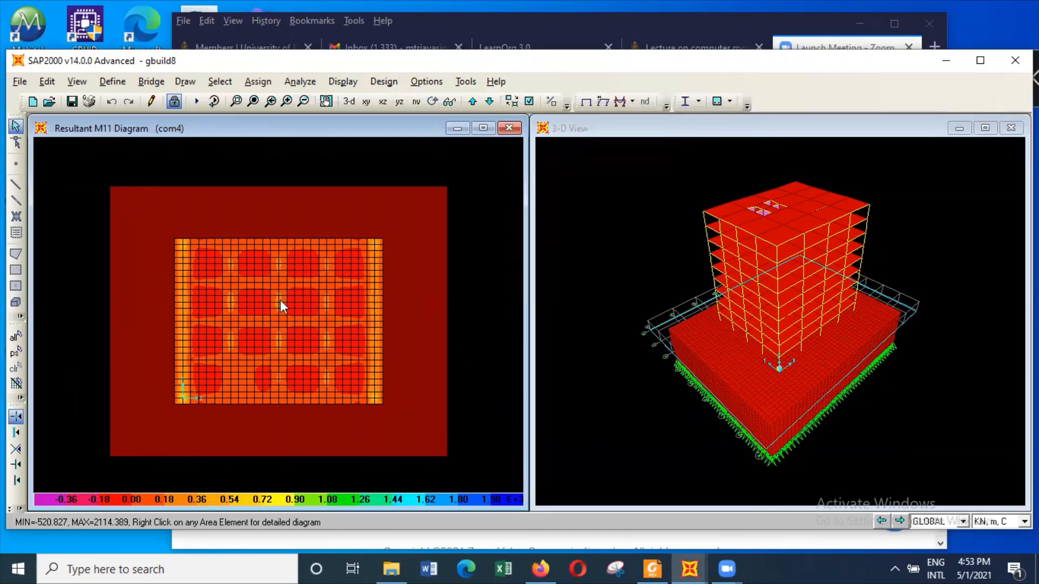
mouse_move(277, 301)
Switch the shell force diagram at Z = 0 to resultant M22 for com4 and inspect its contours
left_click(348, 82)
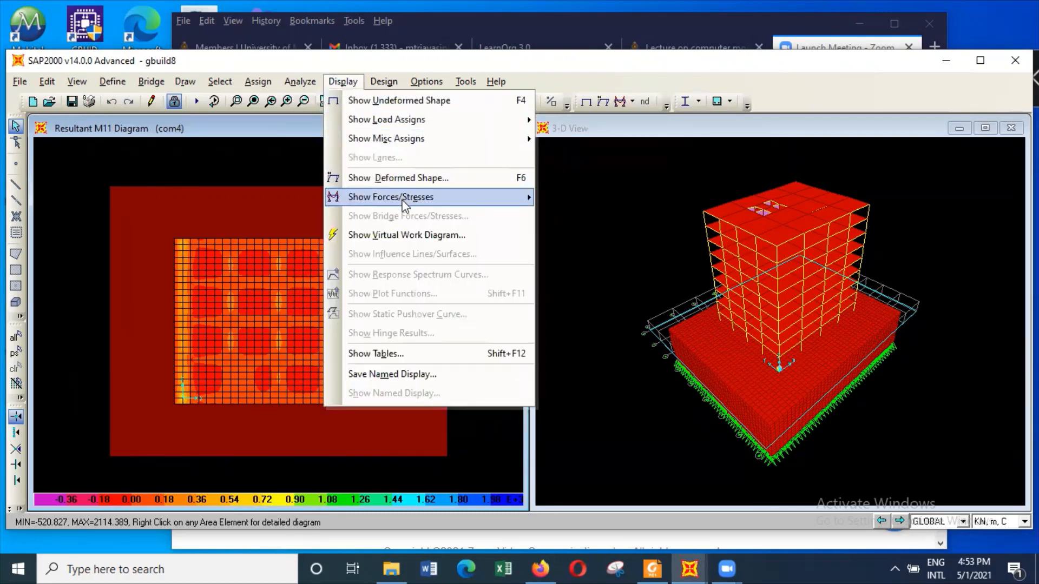
mouse_move(403, 204)
left_click(607, 232)
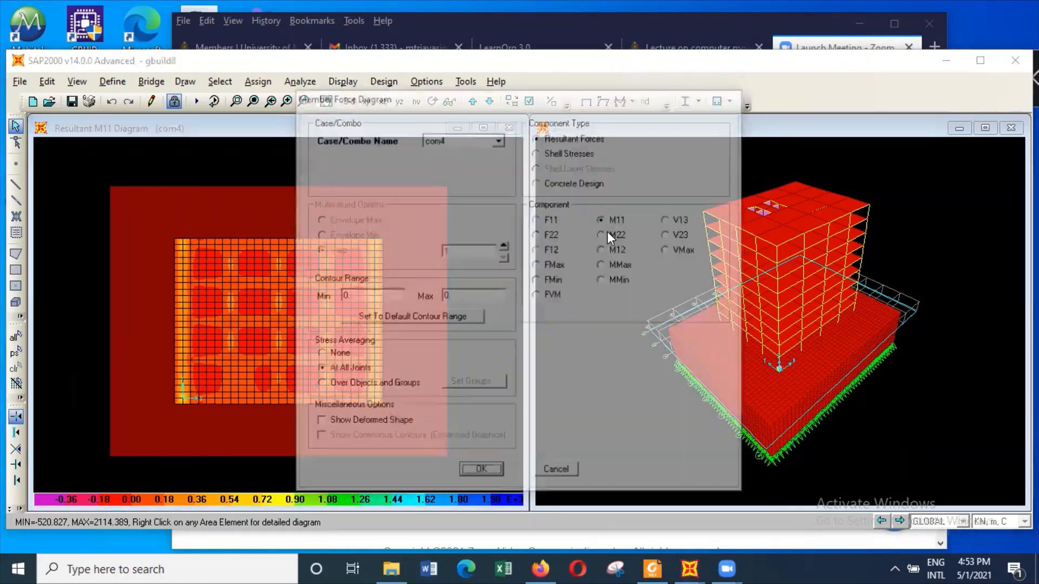
left_click(620, 234)
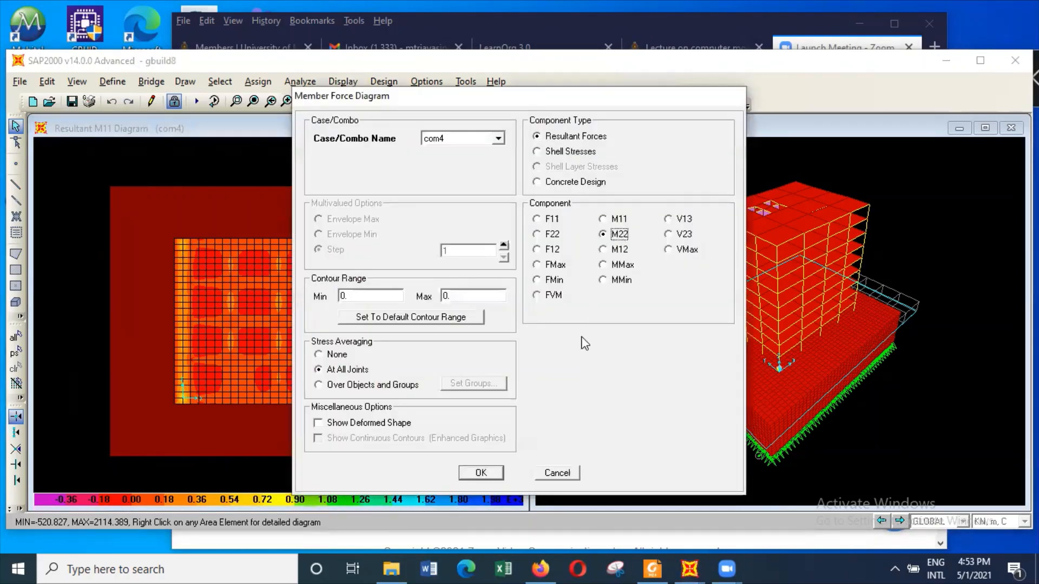
left_click(494, 470)
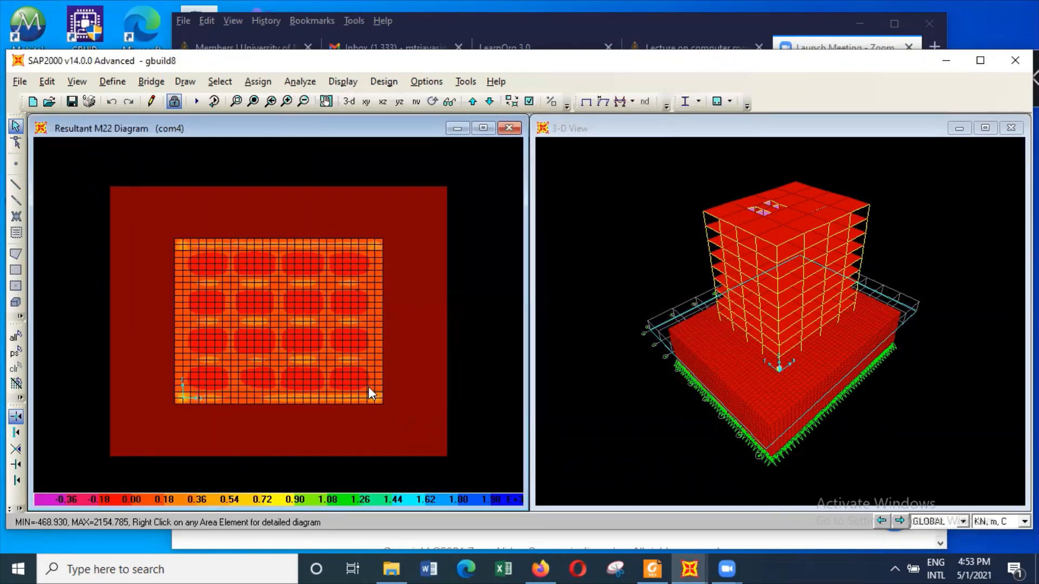
mouse_move(277, 339)
mouse_move(347, 380)
left_click(347, 84)
mouse_move(429, 202)
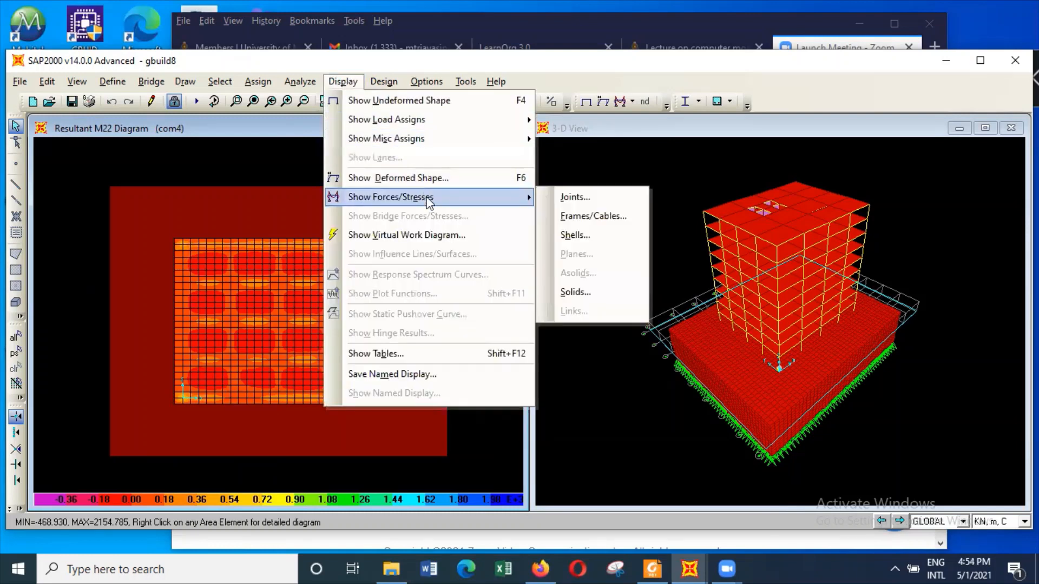
left_click(589, 234)
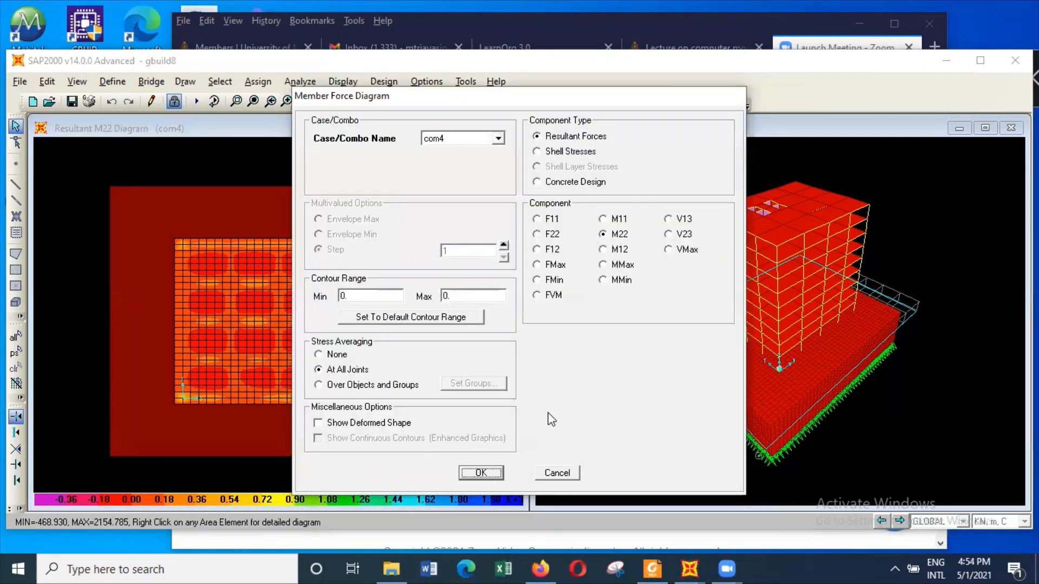
left_click(552, 472)
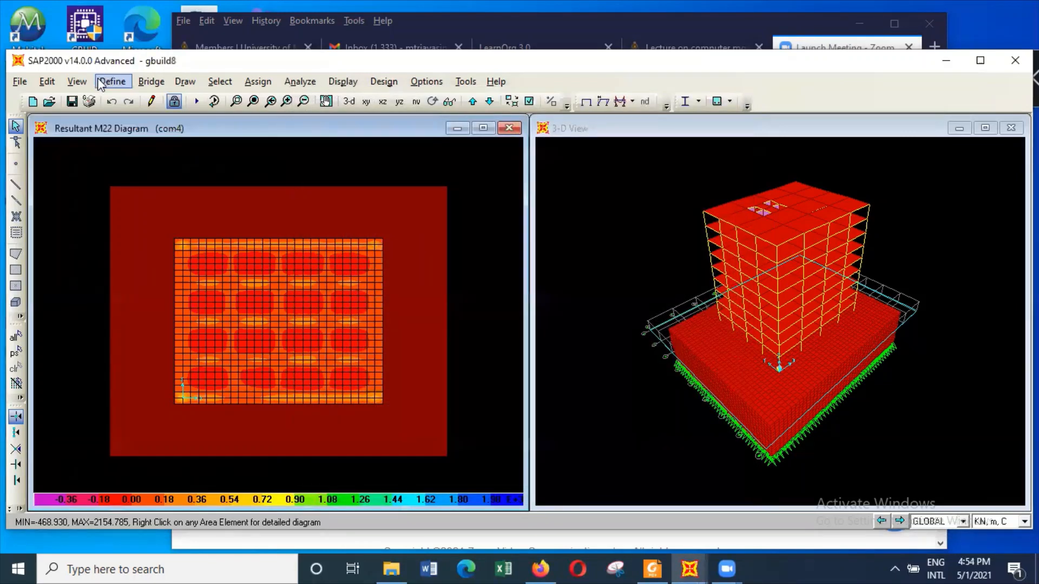
Show the M22 diagram on the X-Y plane at Z = 1.5, picking that level in the 2D view preview
left_click(85, 81)
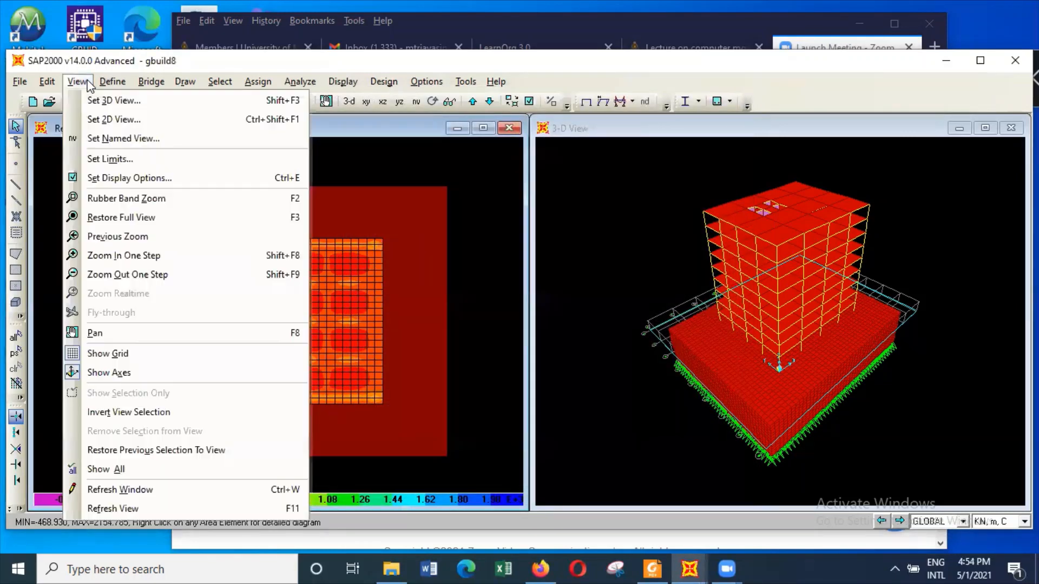
left_click(124, 116)
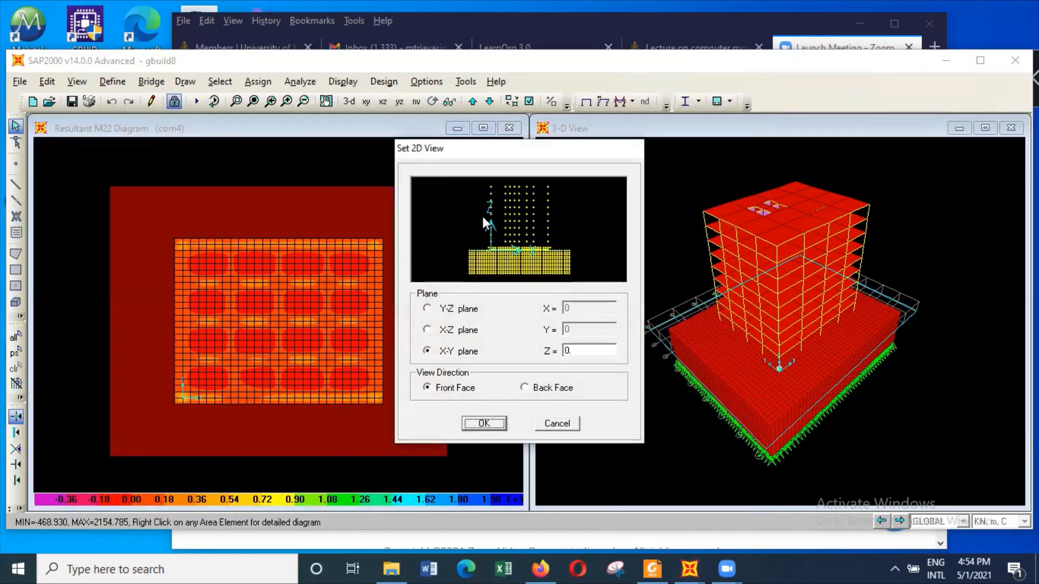
left_click(550, 246)
left_click(493, 423)
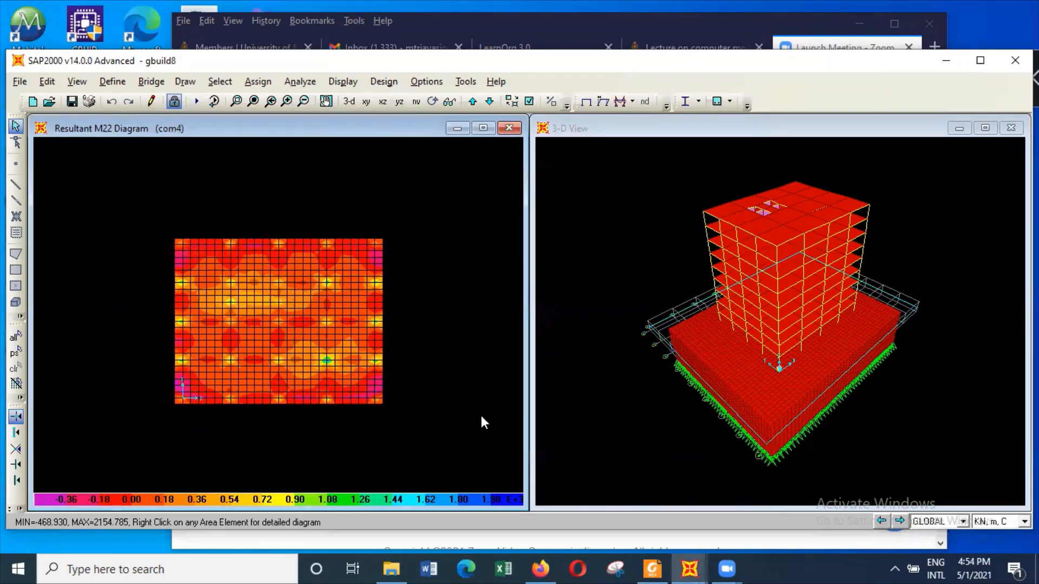
Read M22 values across the Z = 1.5 slab, closely examining its negative-X portion
mouse_move(277, 275)
left_click(237, 101)
left_click_drag(151, 232, 255, 425)
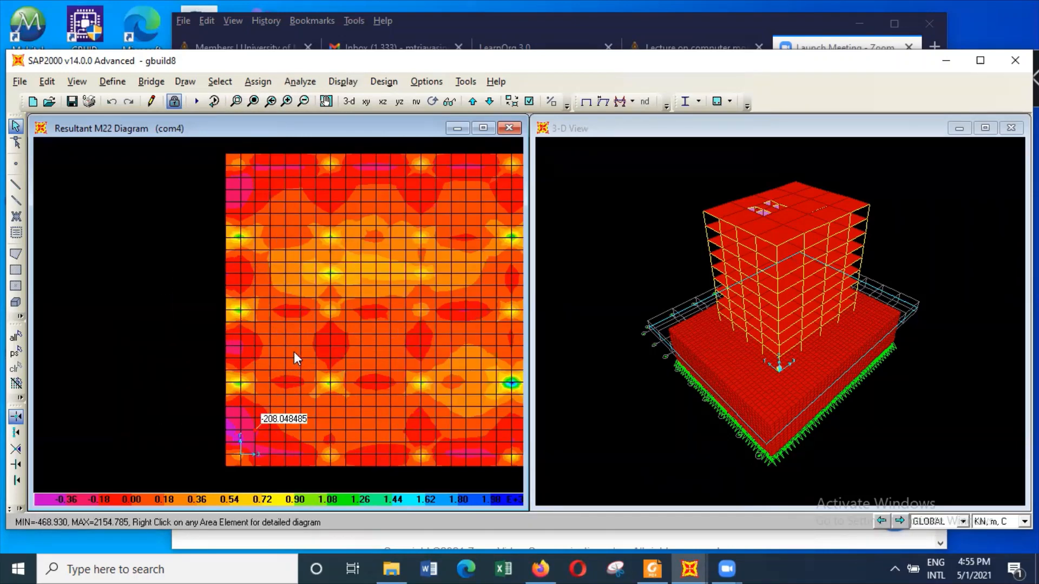
mouse_move(284, 350)
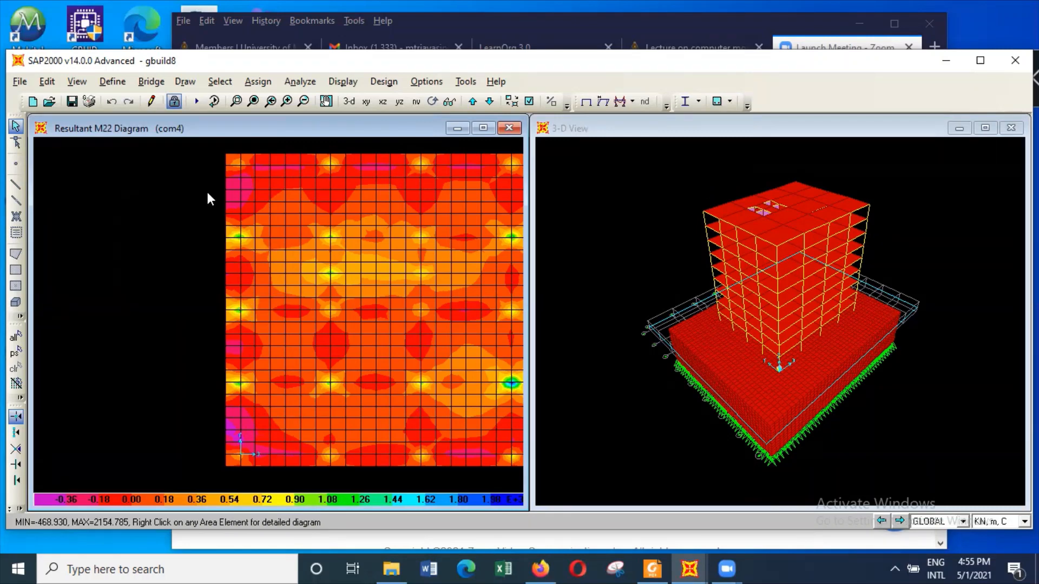
Return the M22 diagram to the X-Y plane at Z = 0
left_click(343, 81)
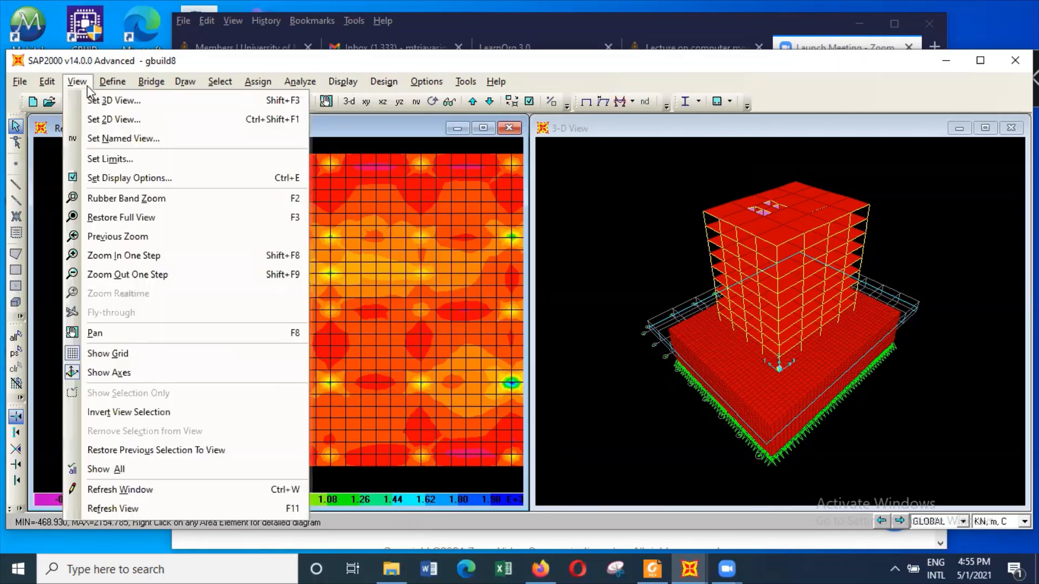
left_click(85, 83)
left_click(85, 82)
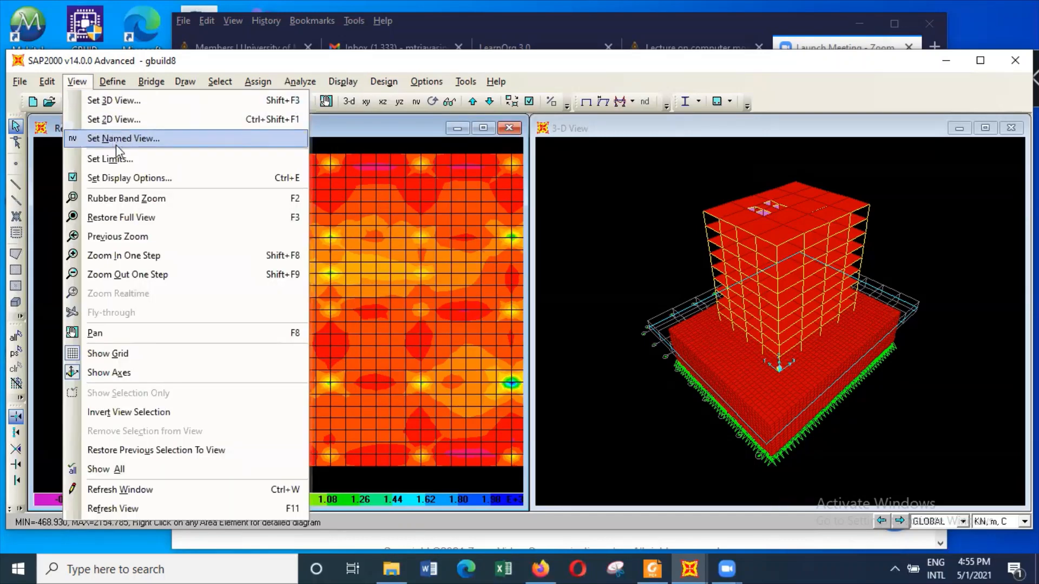
left_click(138, 121)
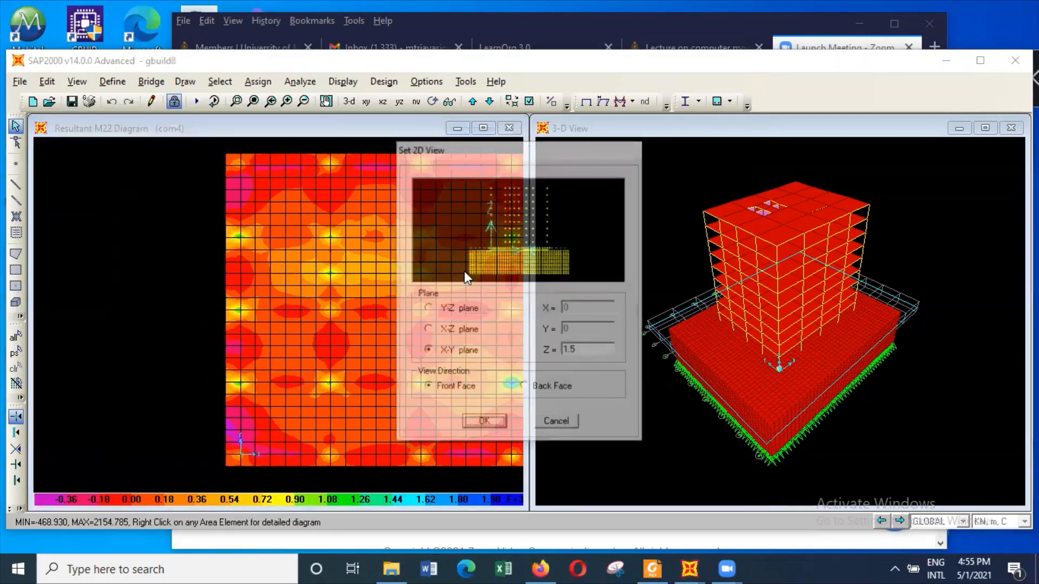
double_click(596, 352)
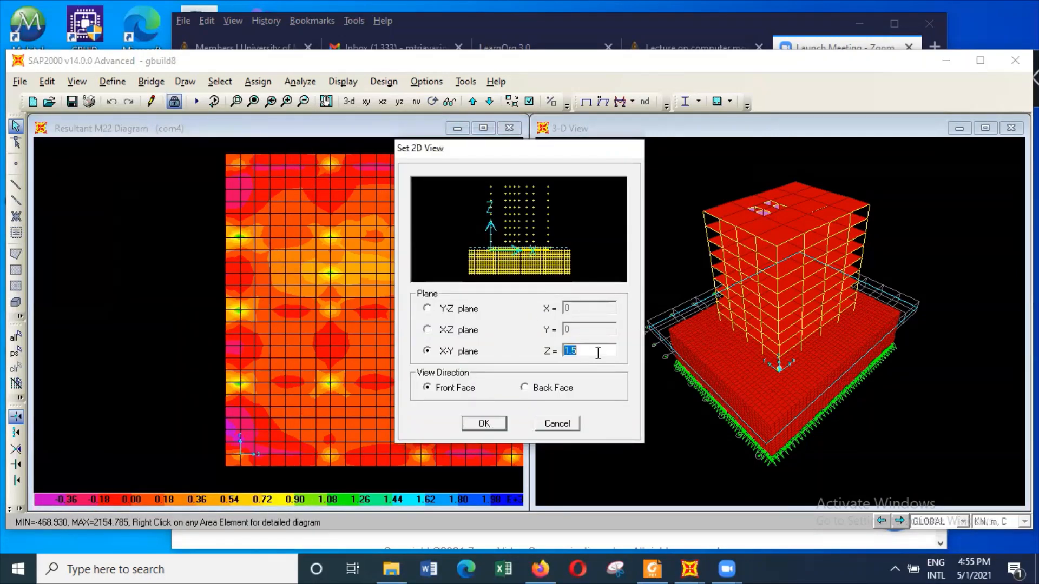
type("0")
left_click(502, 423)
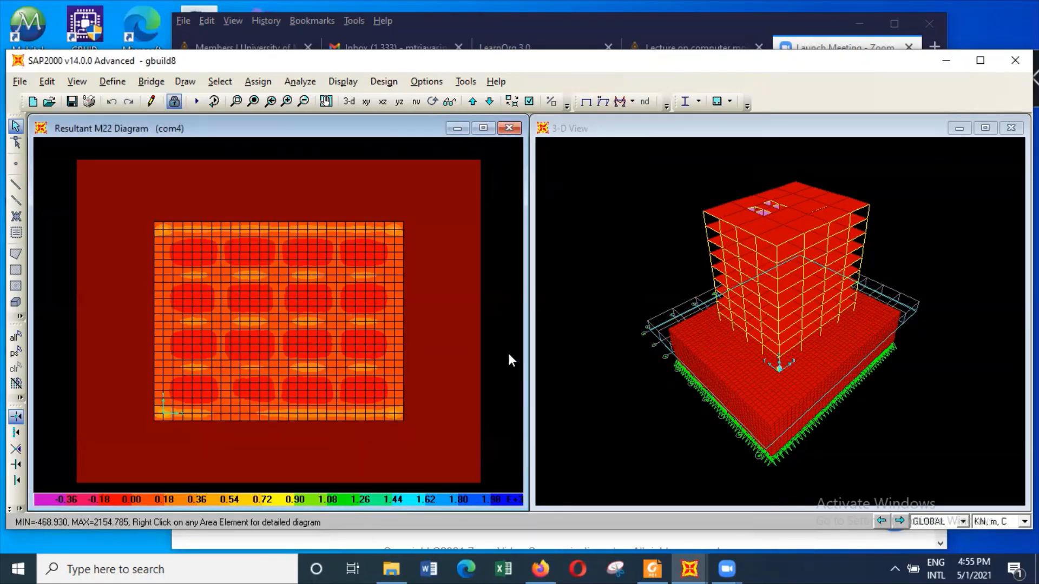
View the Z = 0 plane of the M22 diagram from its back face and read moment values across the slab
left_click(77, 81)
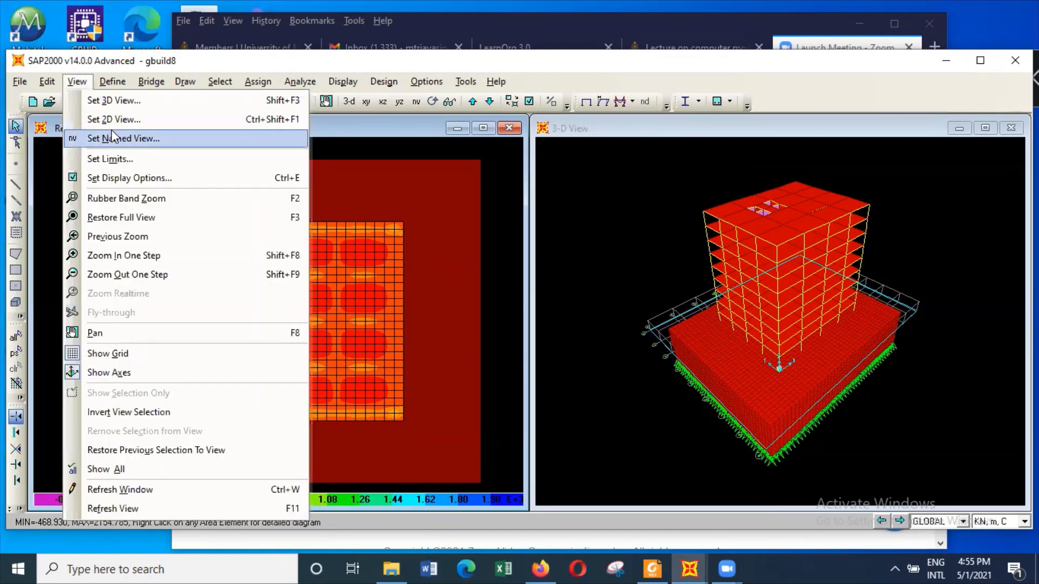
left_click(302, 155)
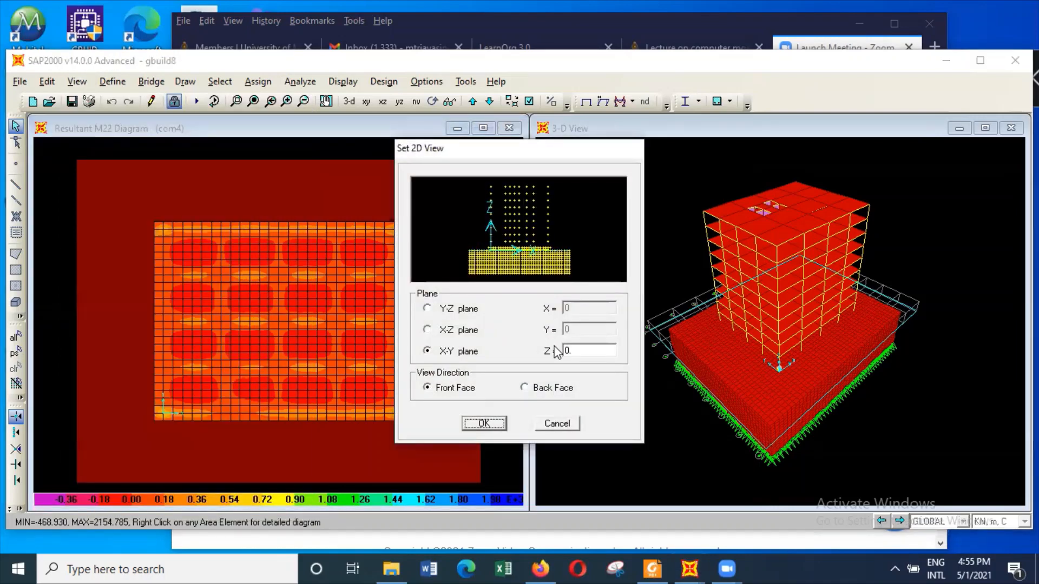
left_click(563, 388)
left_click(501, 424)
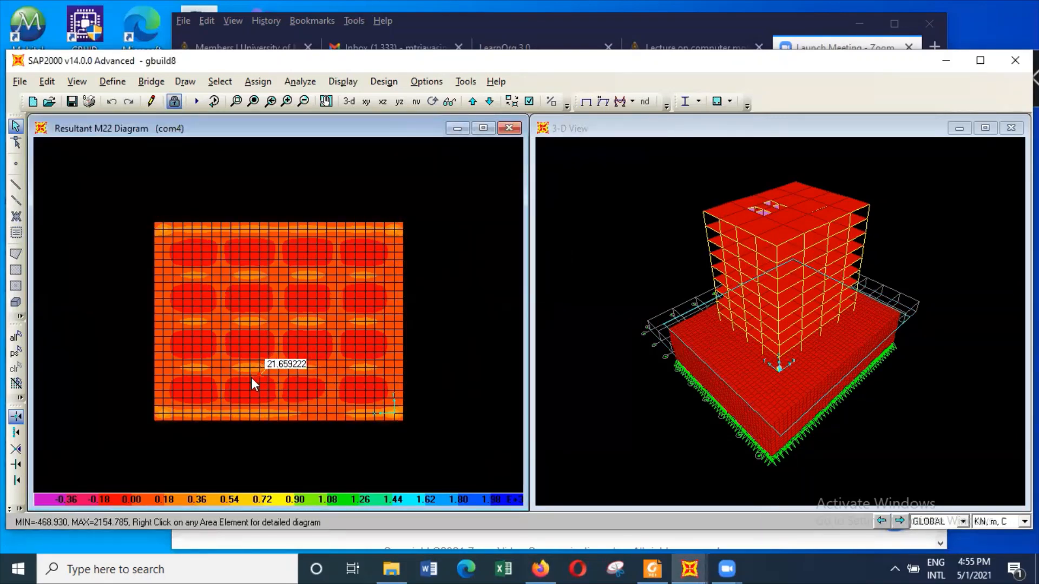
mouse_move(251, 386)
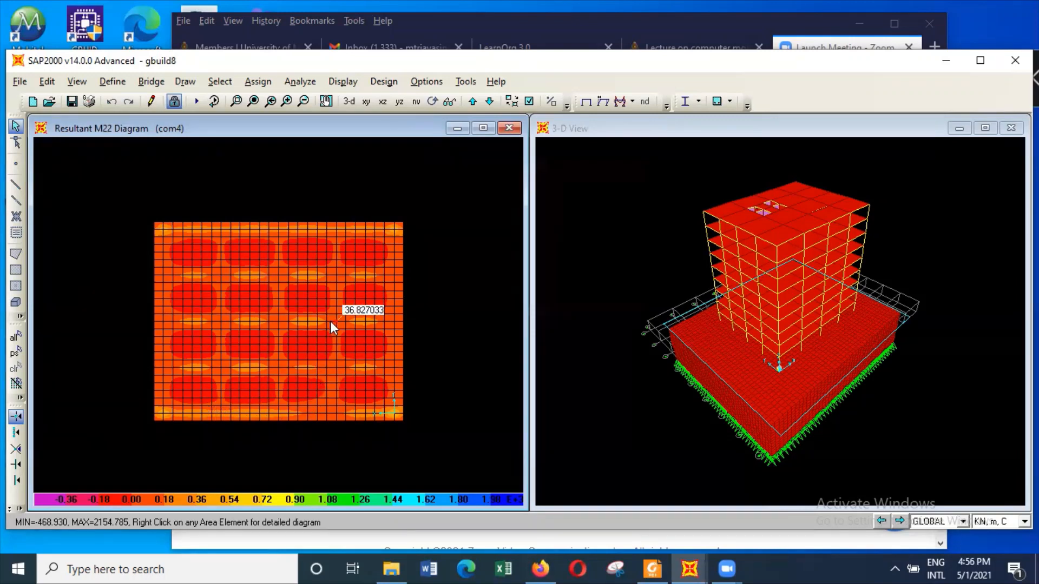
left_click(363, 182)
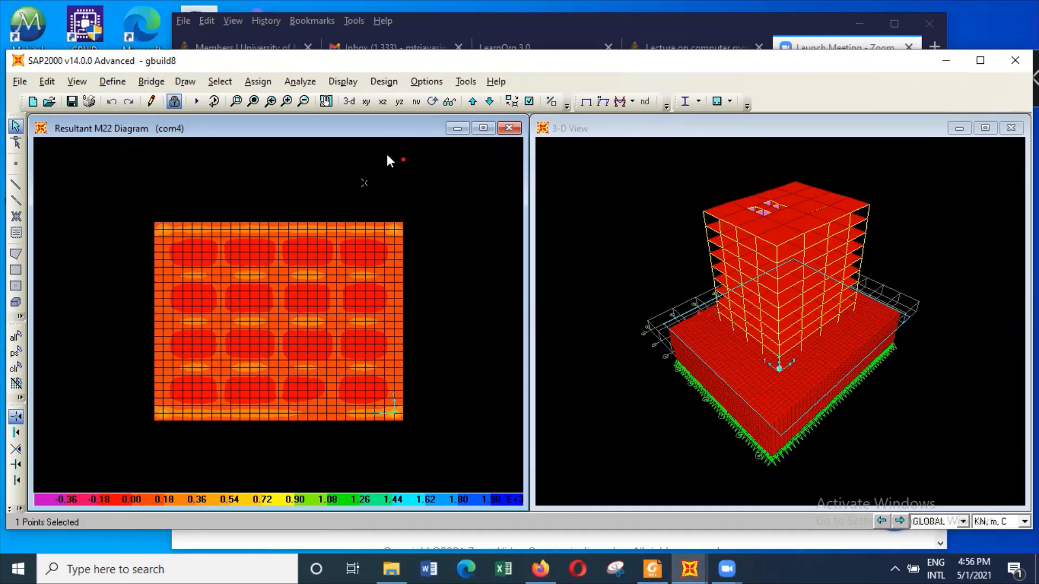
Change the 3-D view window to the X-Z plane at Y = 0
left_click(654, 129)
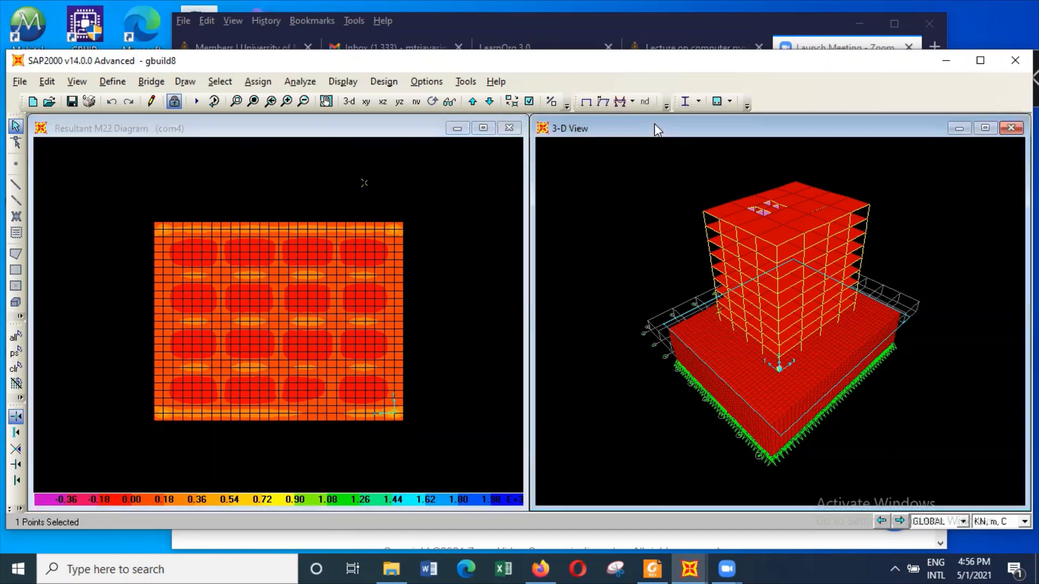
left_click(86, 84)
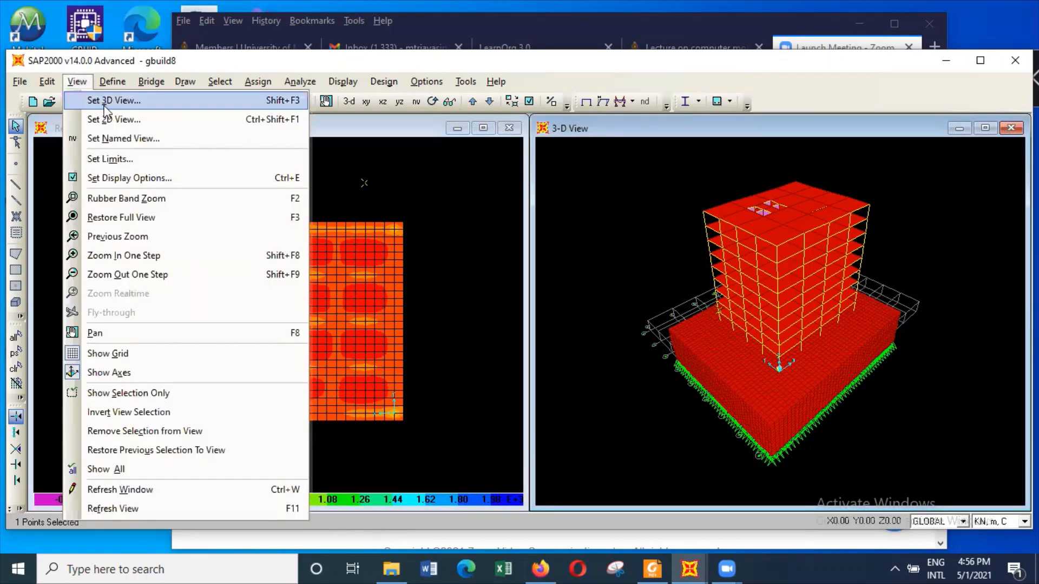
left_click(114, 121)
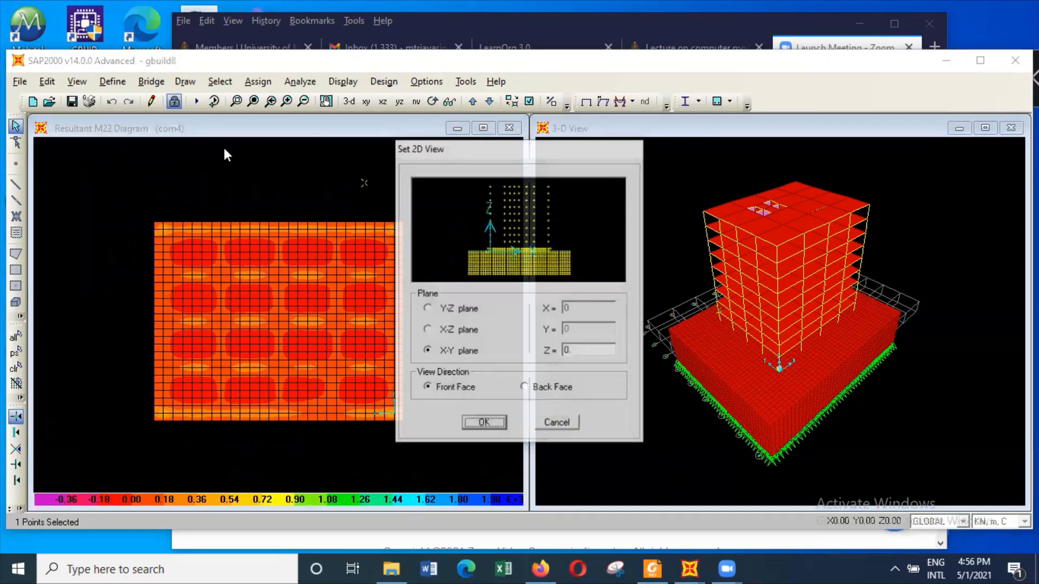
left_click(461, 336)
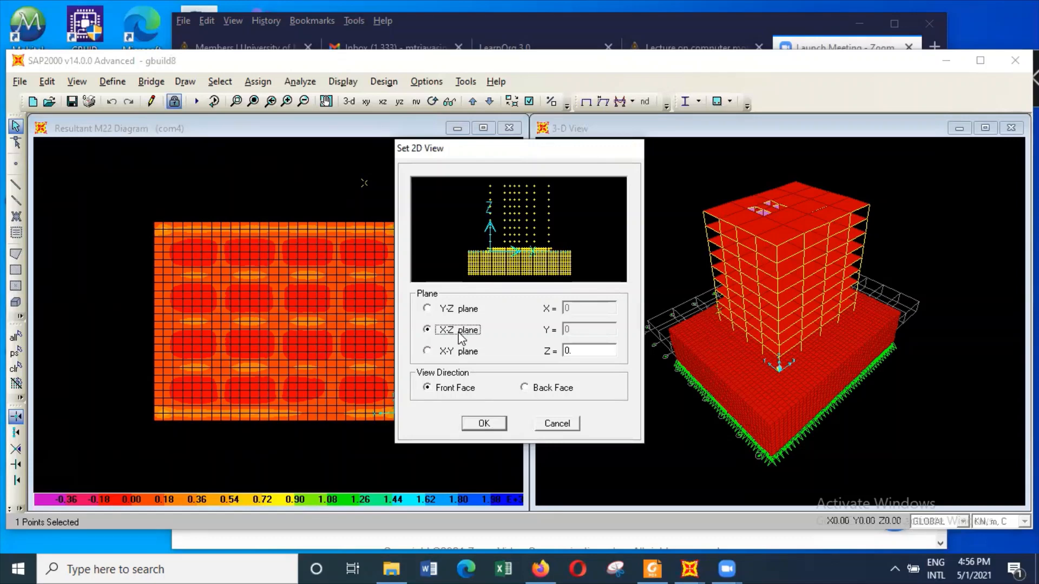
left_click(489, 427)
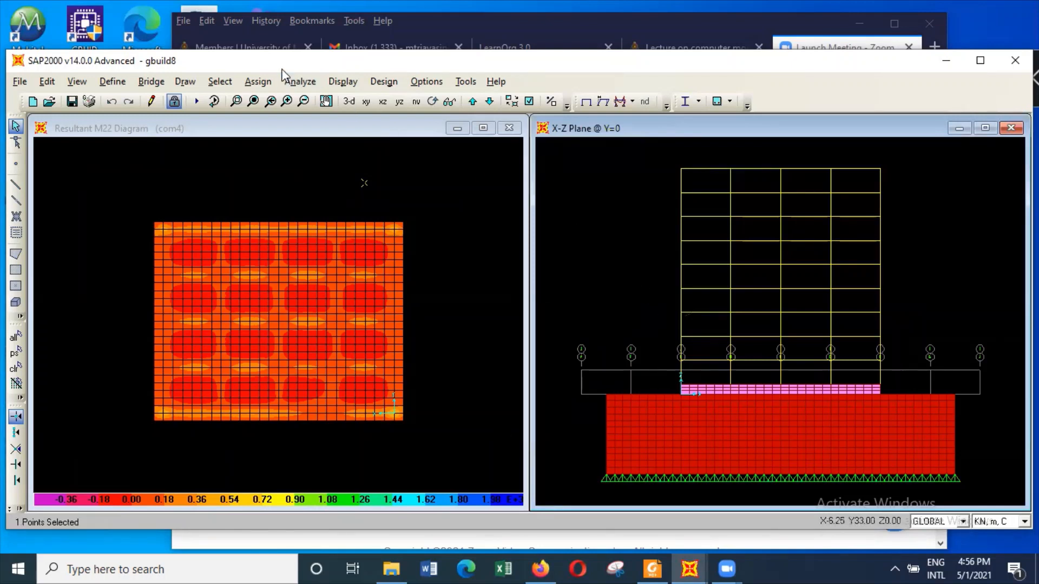
Show the shell resultant force F11 diagram for combination com4 in the X-Z elevation view
left_click(346, 81)
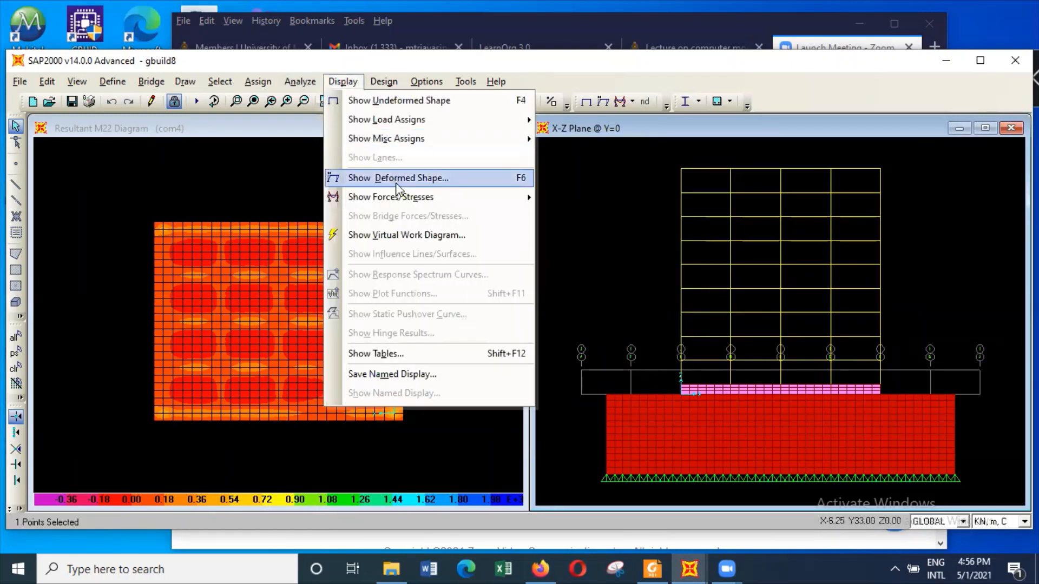
mouse_move(406, 204)
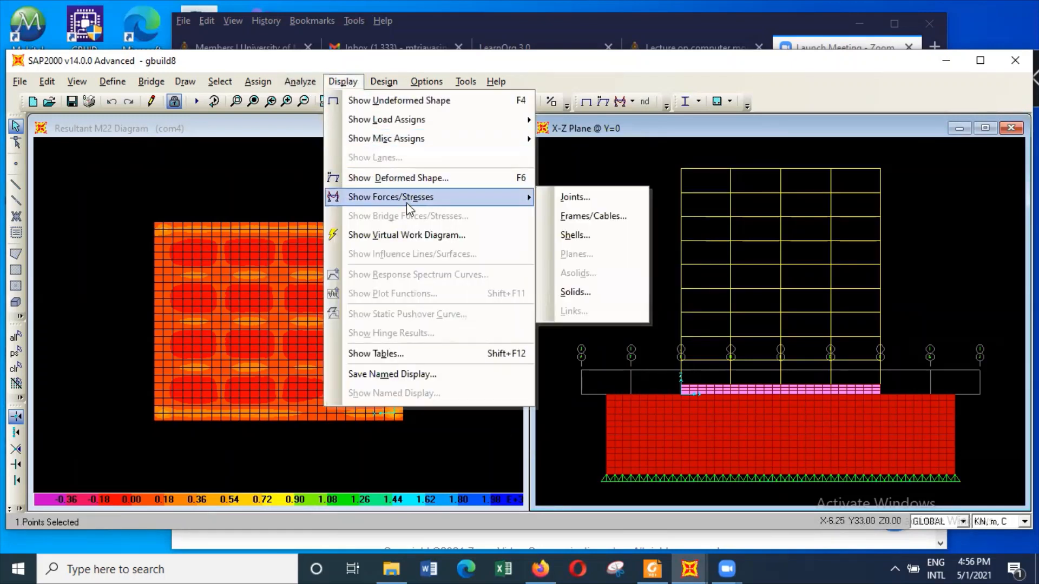
left_click(616, 233)
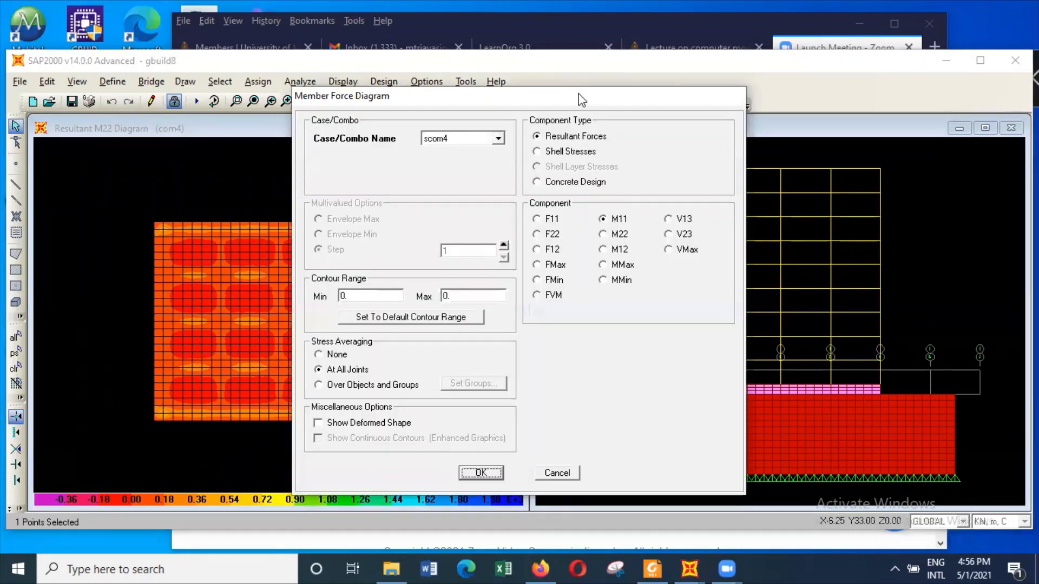
left_click_drag(565, 103, 422, 86)
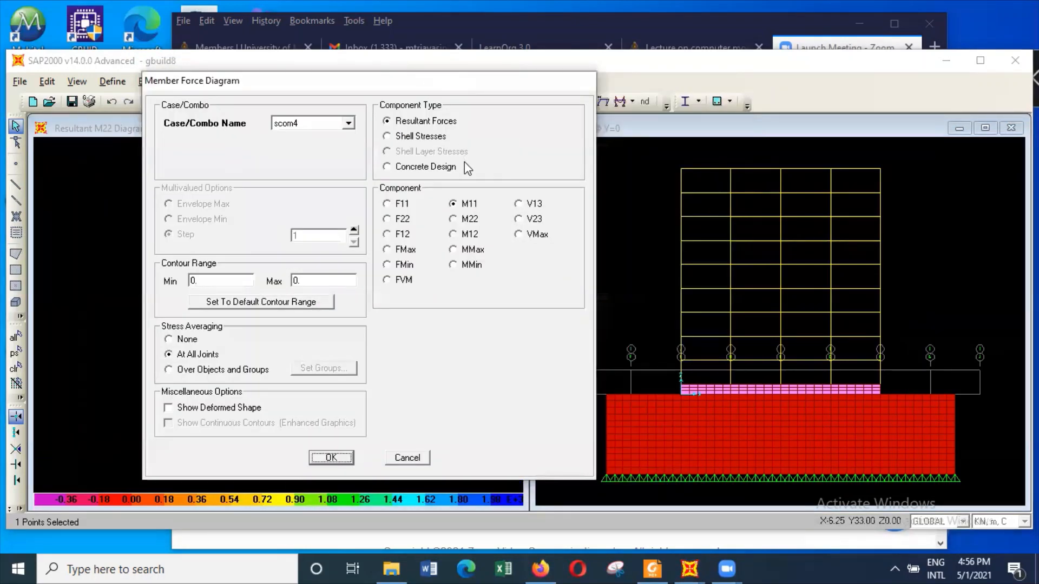
left_click(405, 206)
left_click(349, 123)
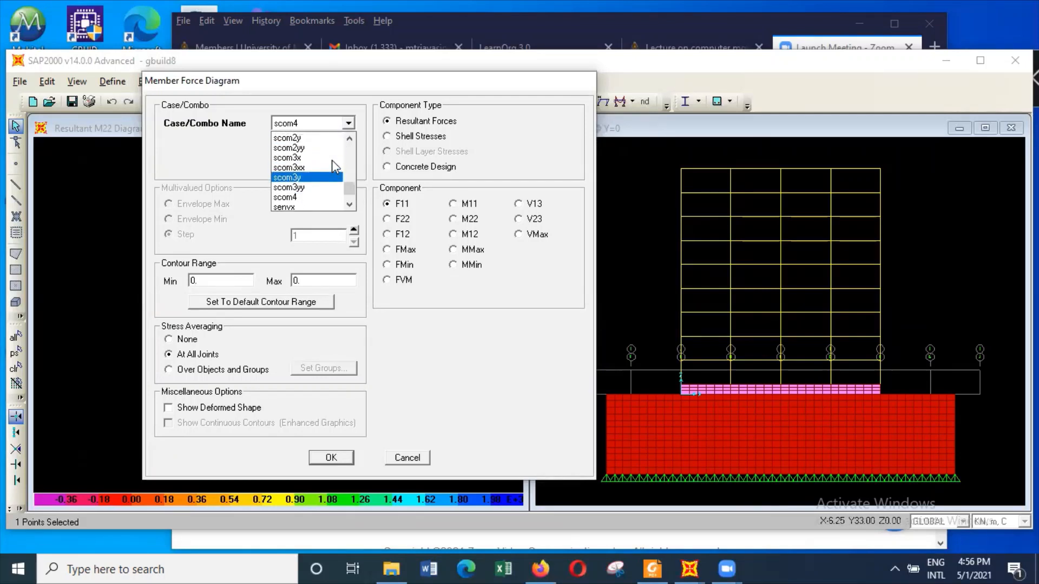
scroll(332, 161, "up", 5)
left_click(301, 139)
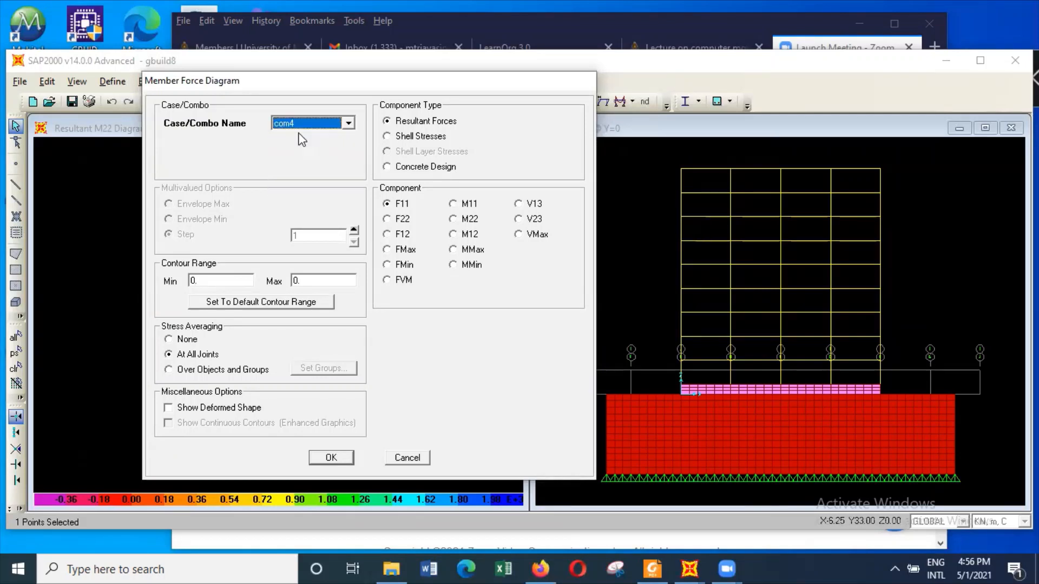
left_click(346, 457)
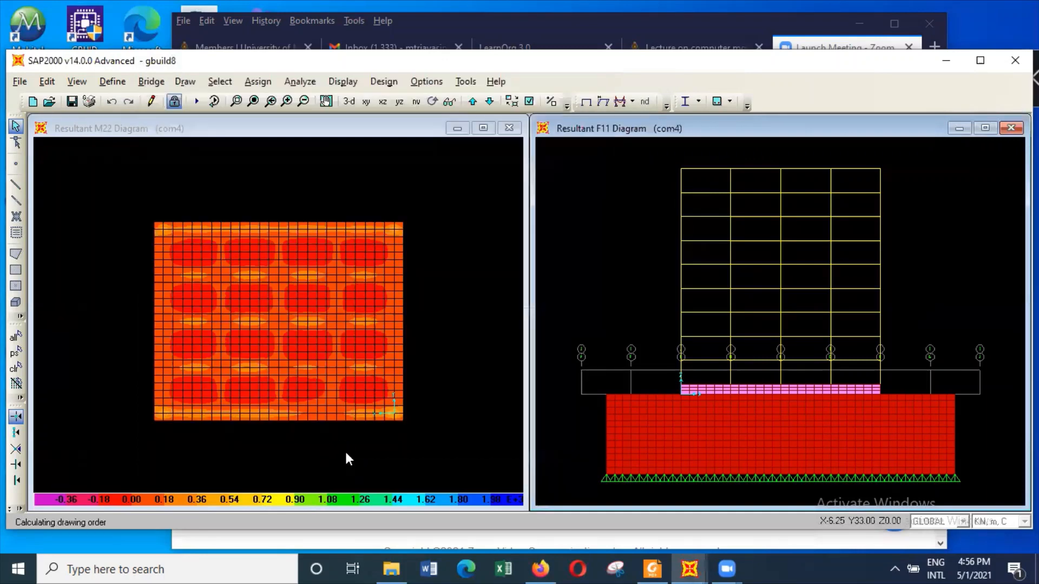
Examine F11 values along the upper and lower edges of the meshed base in the X-Z elevation
left_click(236, 101)
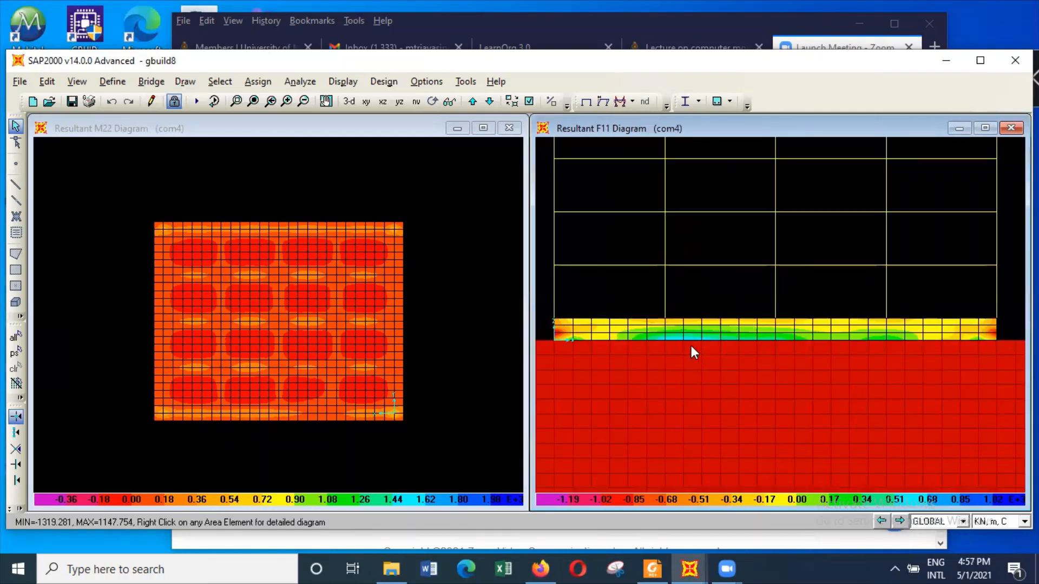
mouse_move(634, 324)
mouse_move(723, 327)
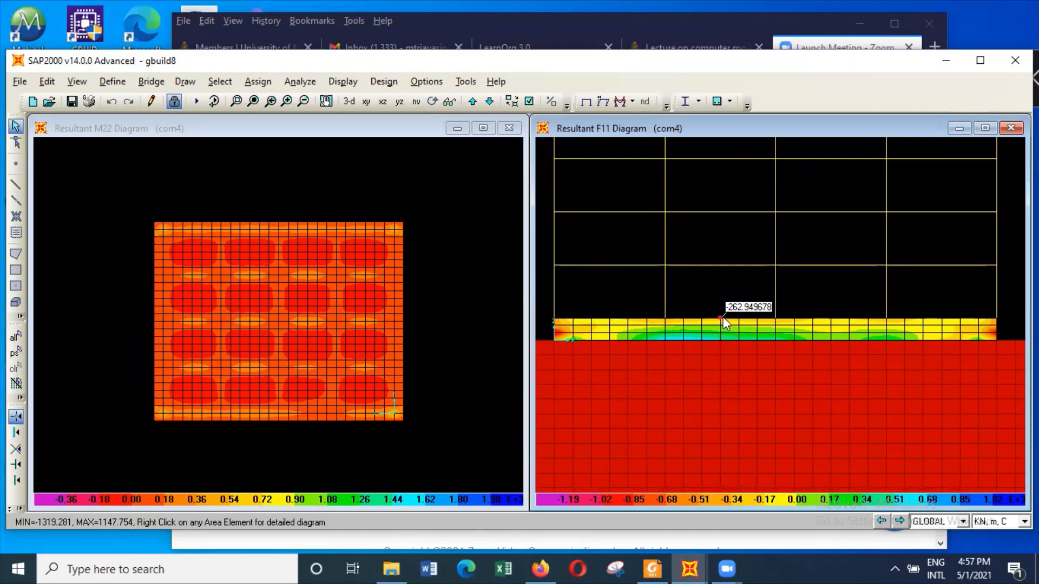
mouse_move(667, 327)
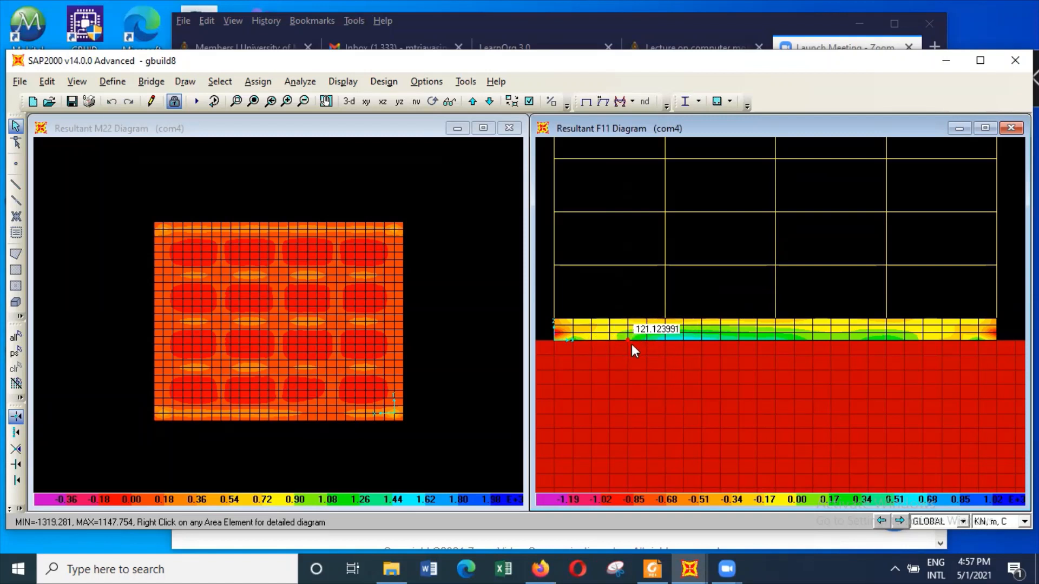
mouse_move(925, 343)
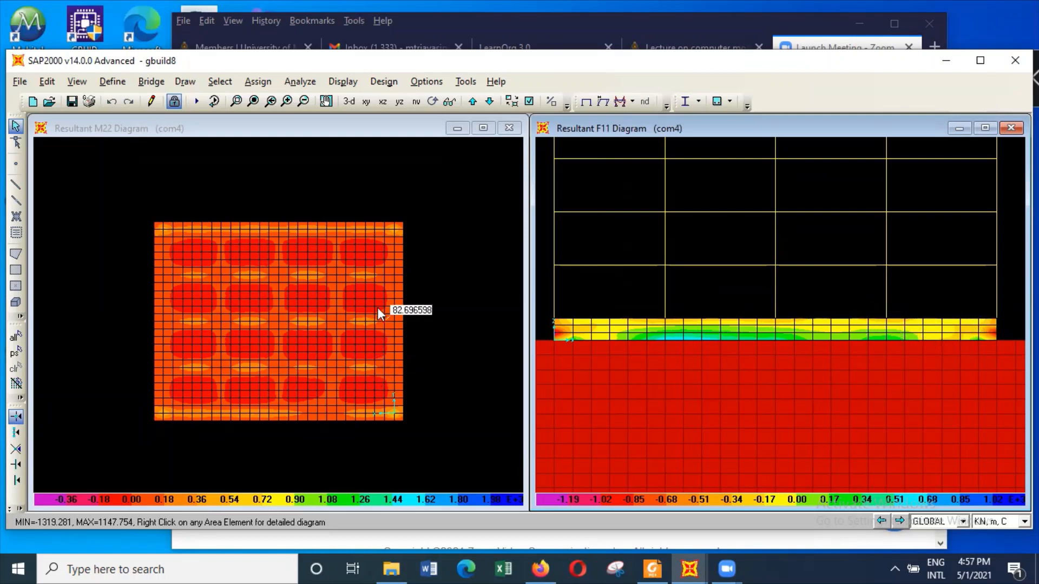
Read M22 values at several points across the Z = 0 slab plan for comparison with the elevation
mouse_move(203, 269)
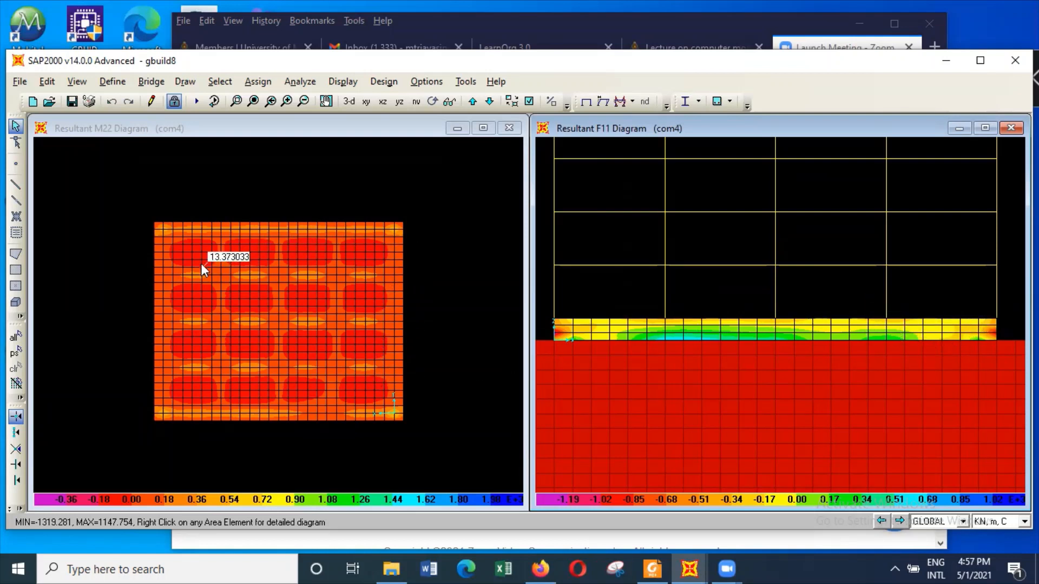
mouse_move(202, 306)
mouse_move(350, 260)
Switch the slab plan diagram to the resultant M12 moment for com4 and read values near the slab's middle
left_click(373, 175)
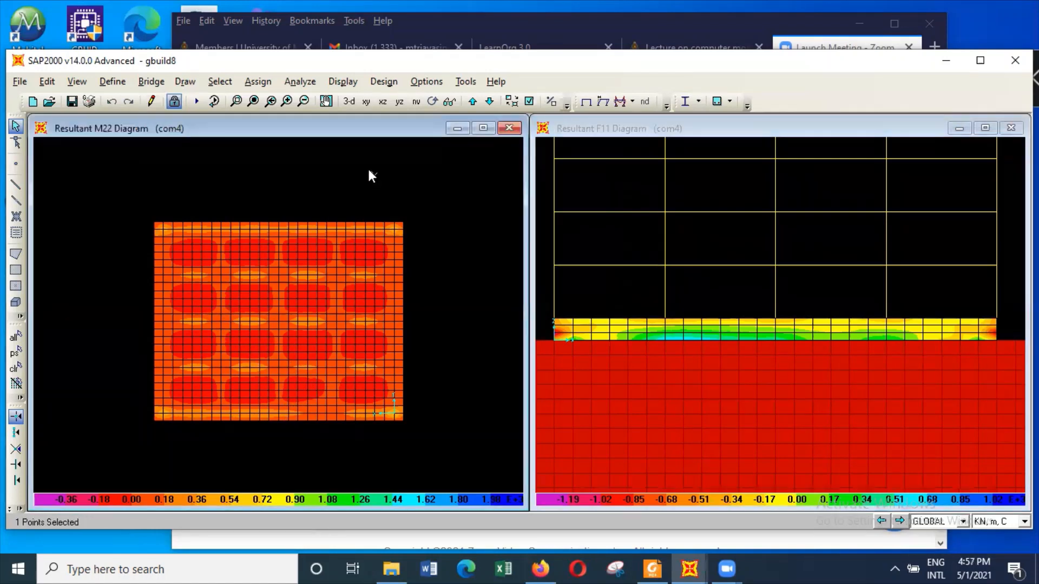
left_click(352, 87)
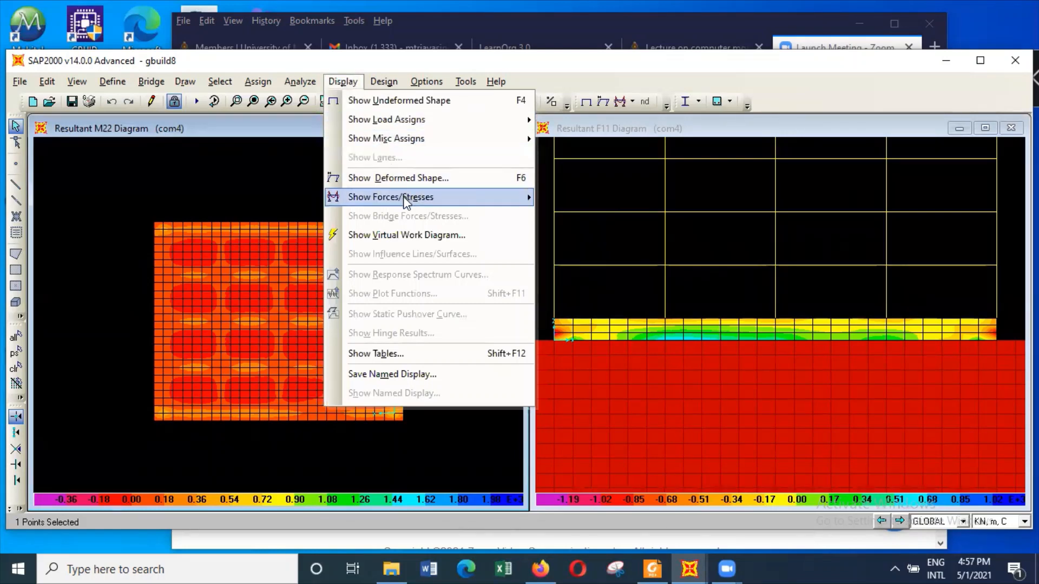
mouse_move(463, 201)
left_click(639, 233)
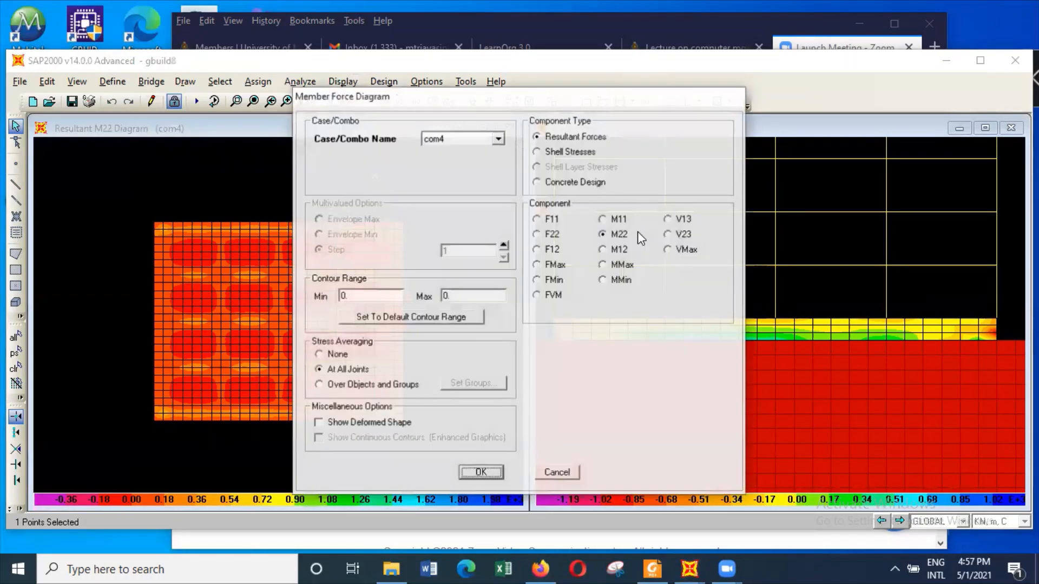
left_click(621, 256)
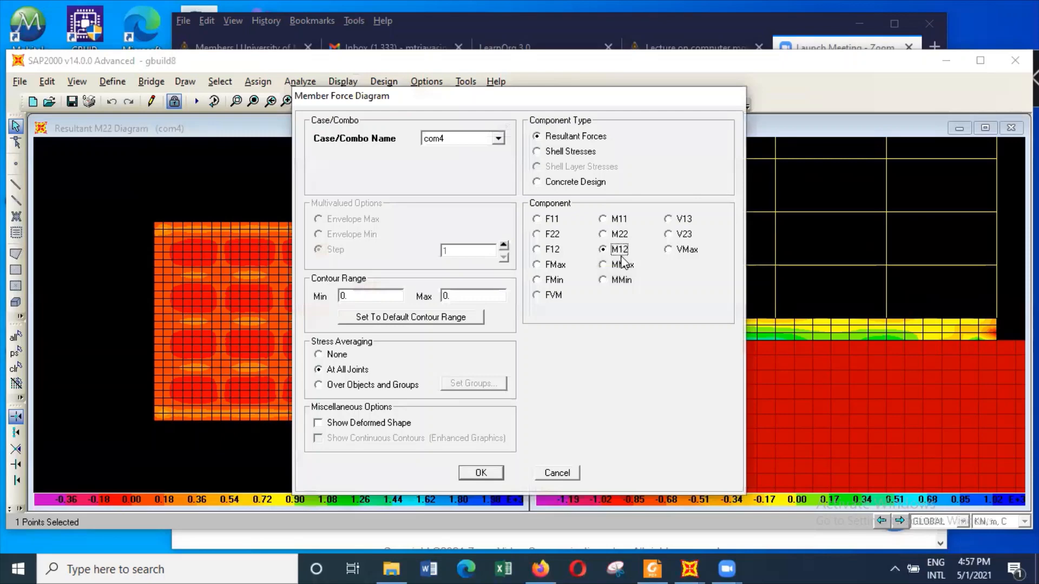
left_click(487, 471)
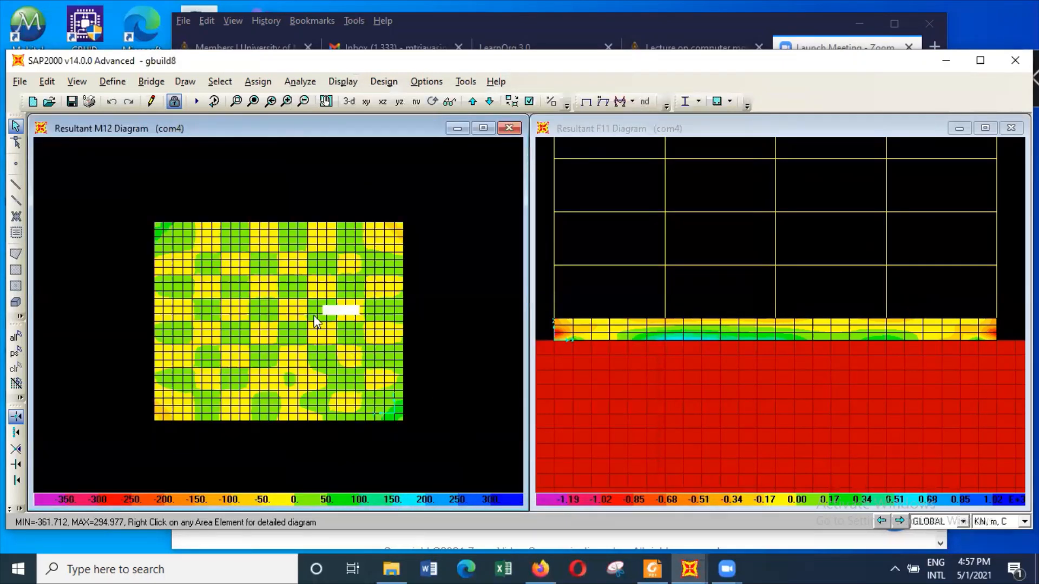
mouse_move(301, 291)
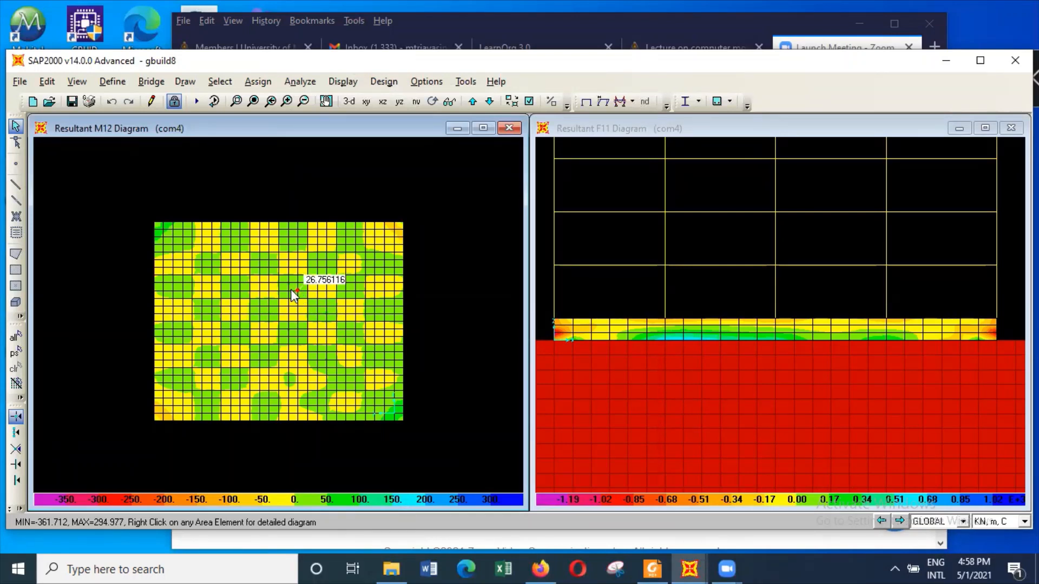
left_click(342, 82)
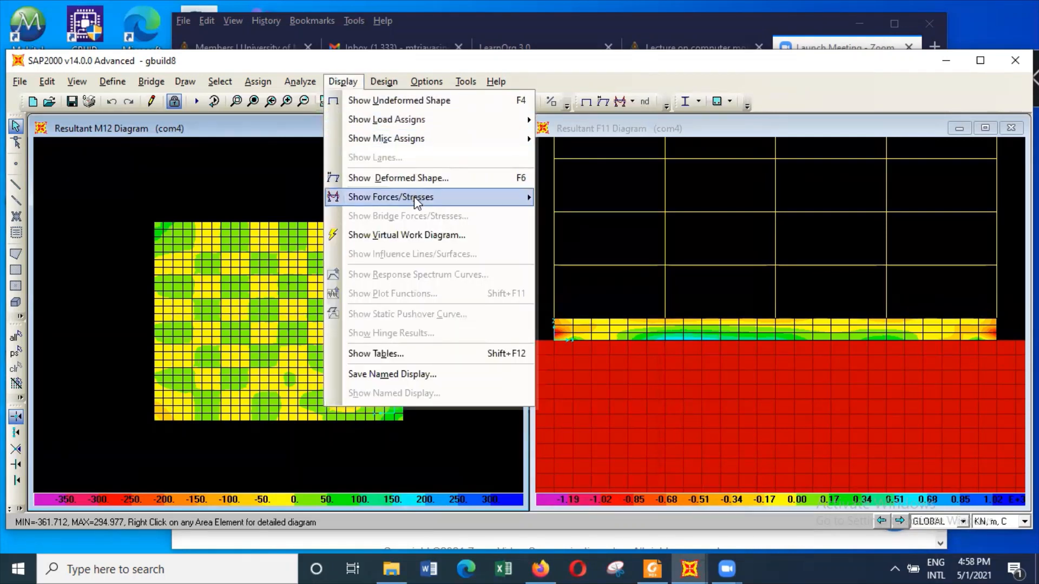
mouse_move(415, 199)
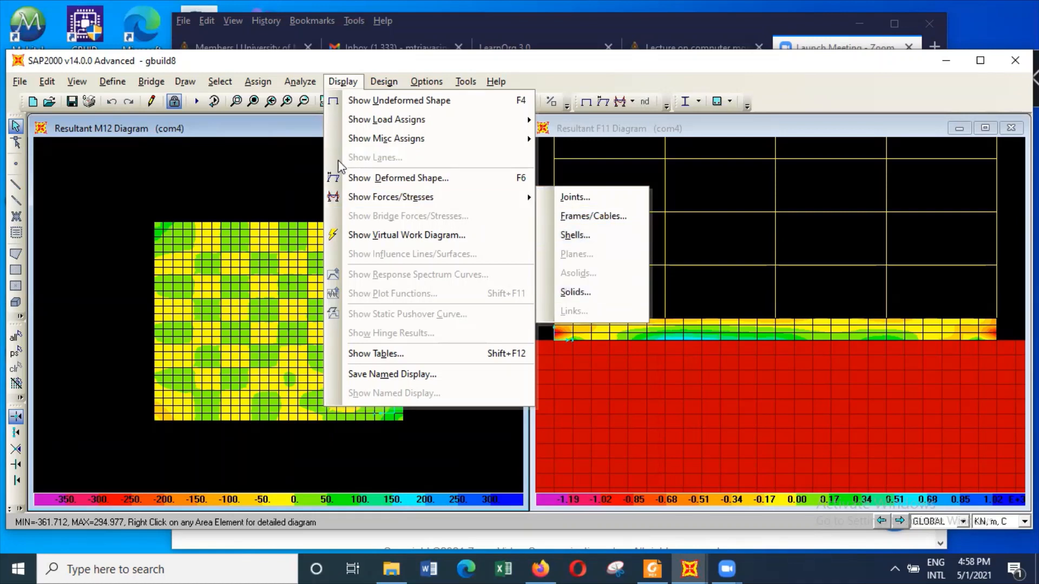
left_click(270, 175)
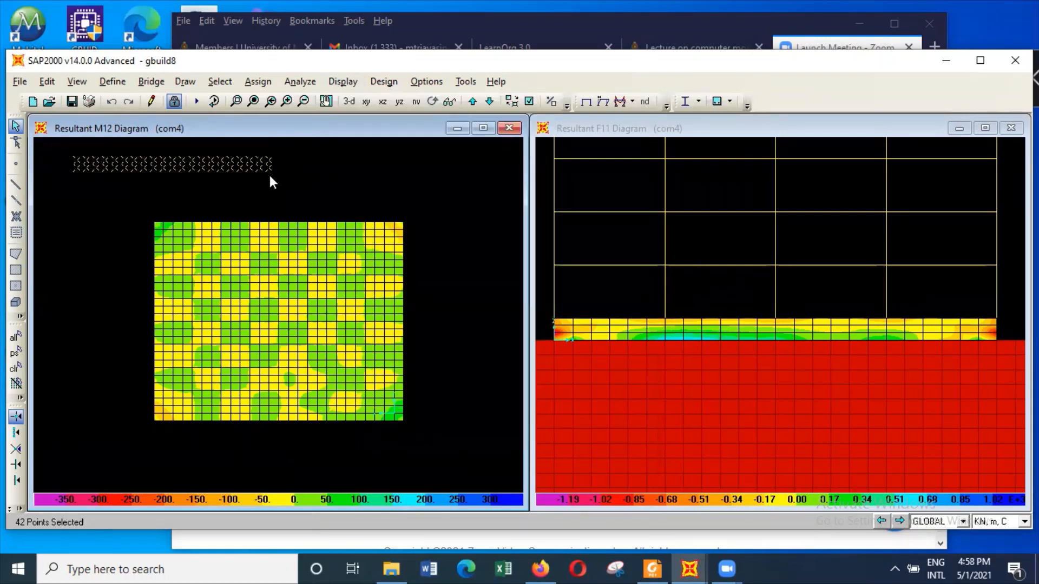
left_click(219, 81)
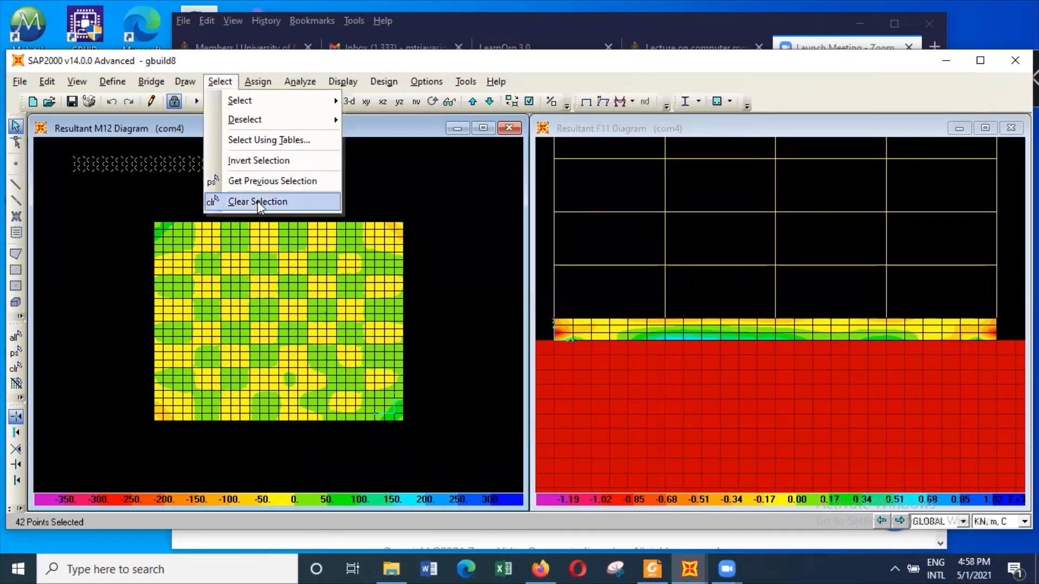
left_click(258, 201)
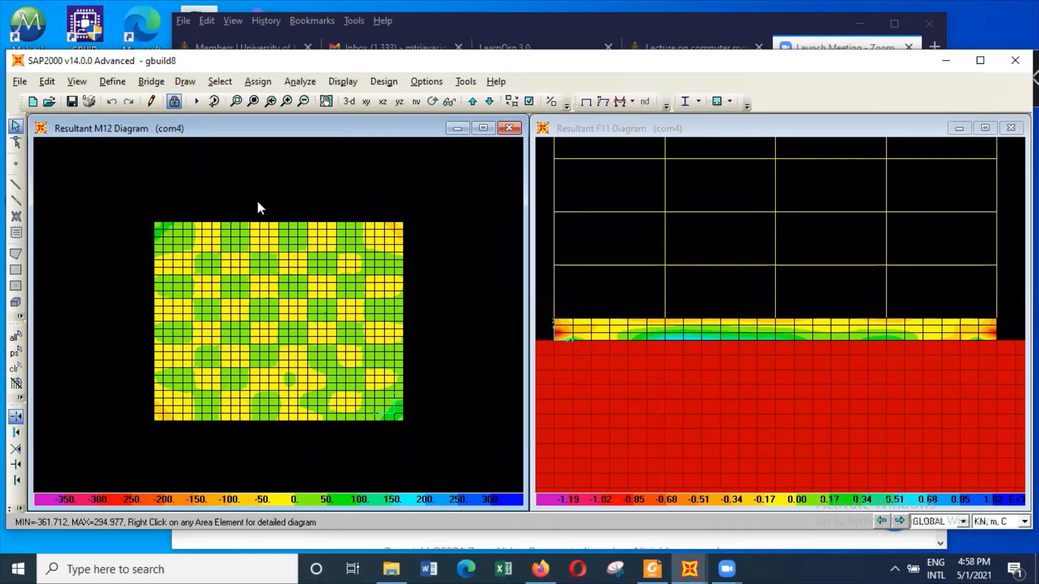
left_click(405, 195)
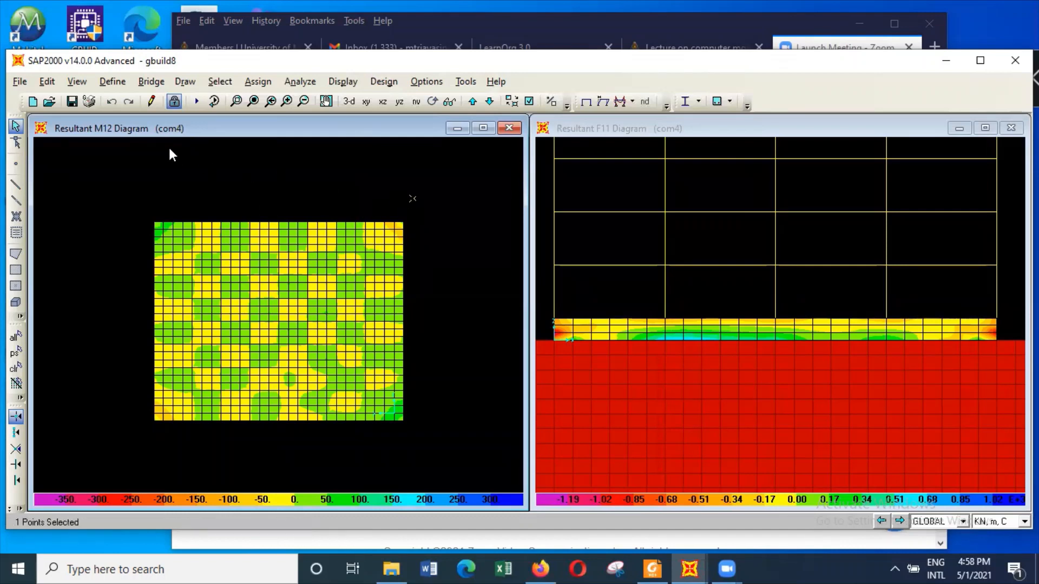
left_click(78, 82)
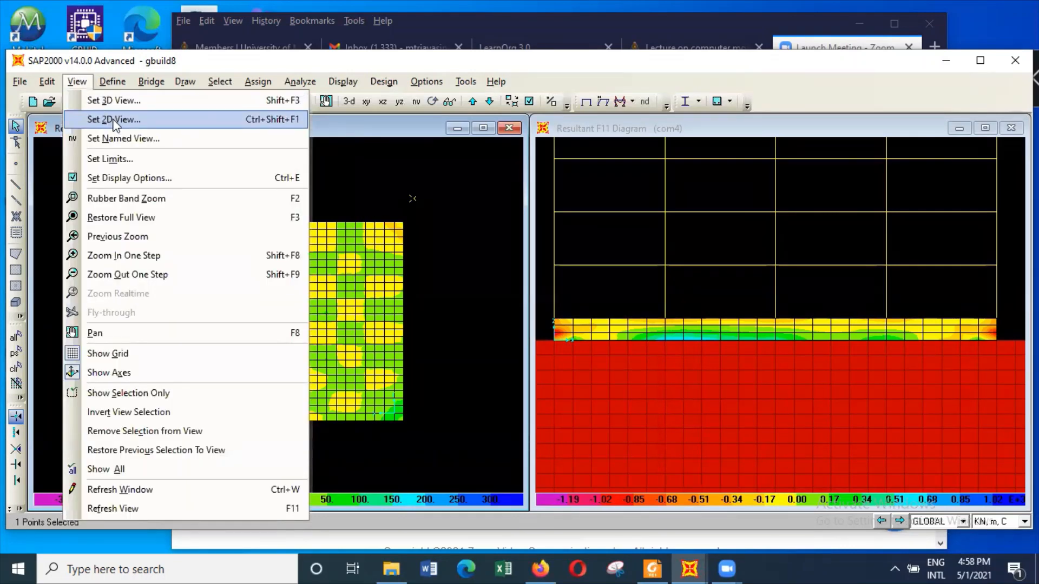
left_click_drag(263, 155, 481, 194)
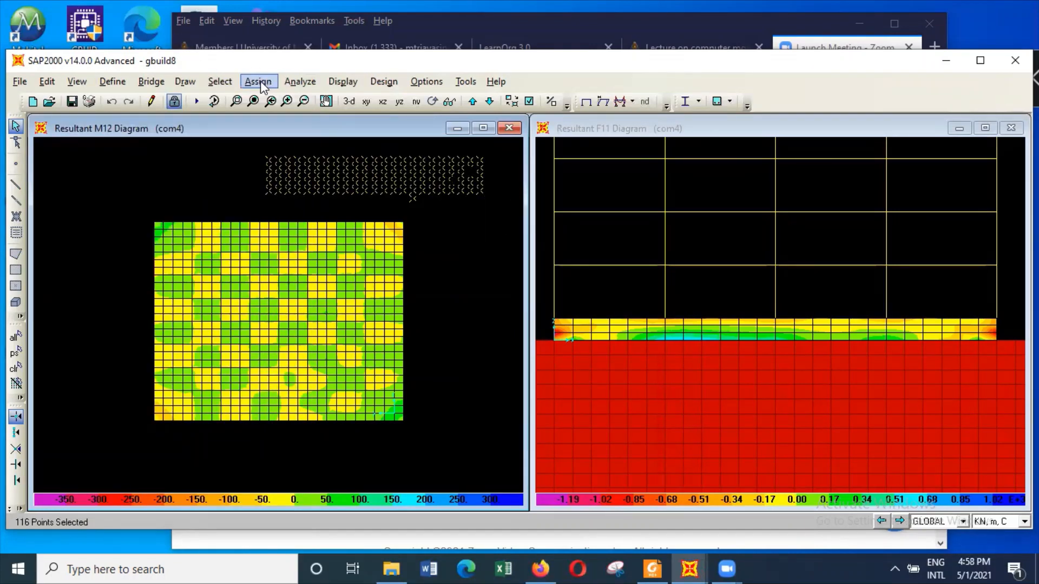
left_click(228, 81)
left_click(263, 202)
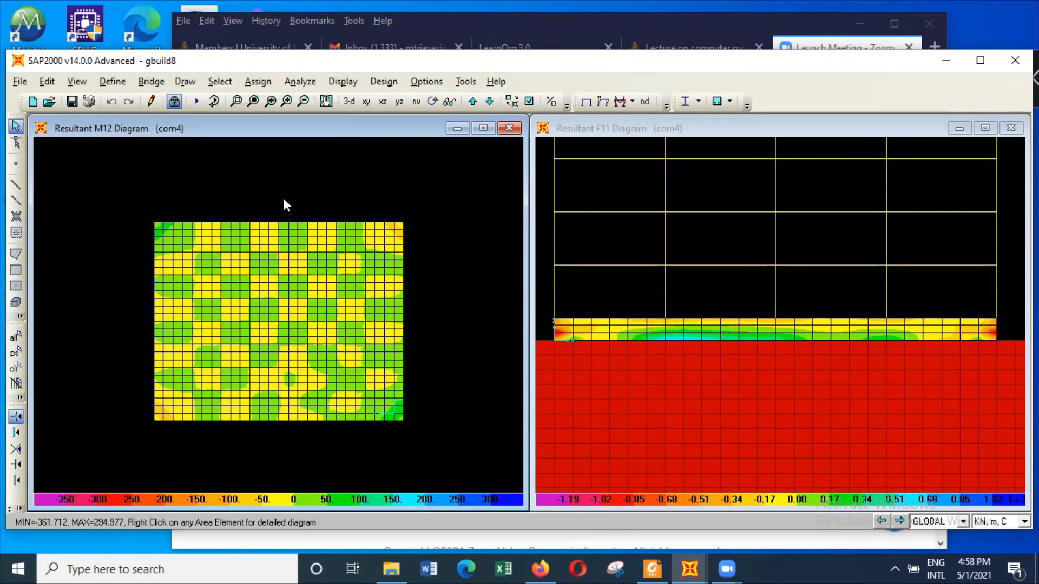
Show the frame axial force diagram for com4 as a filled diagram with automatic scaling in the X-Z elevation
left_click(913, 229)
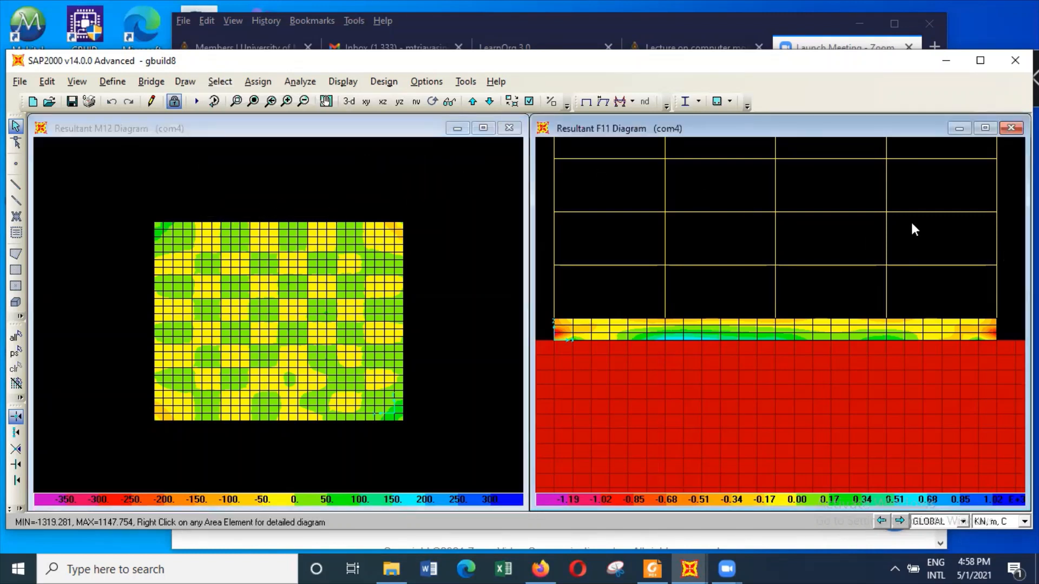
left_click(347, 81)
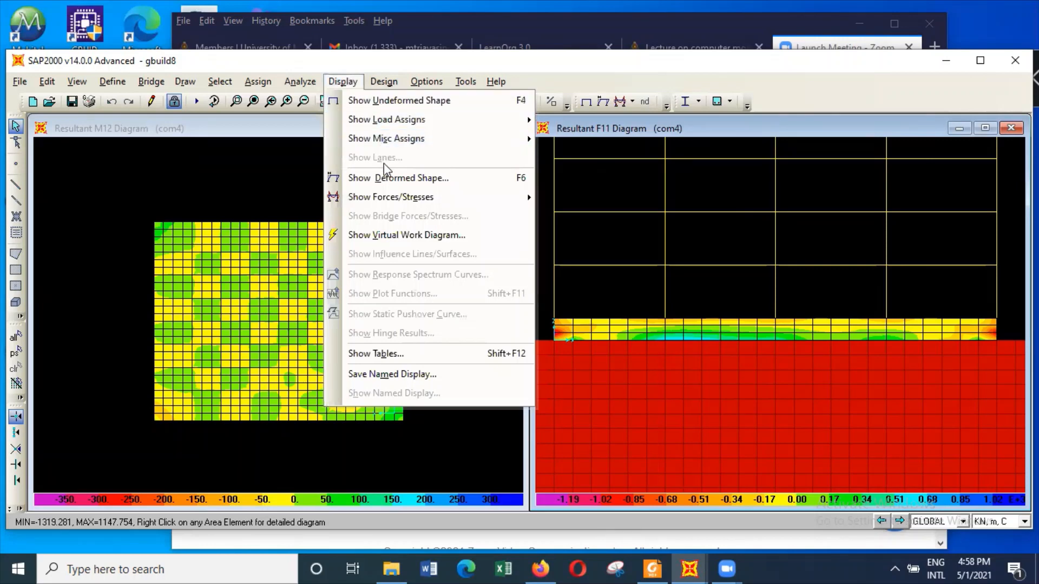
mouse_move(405, 202)
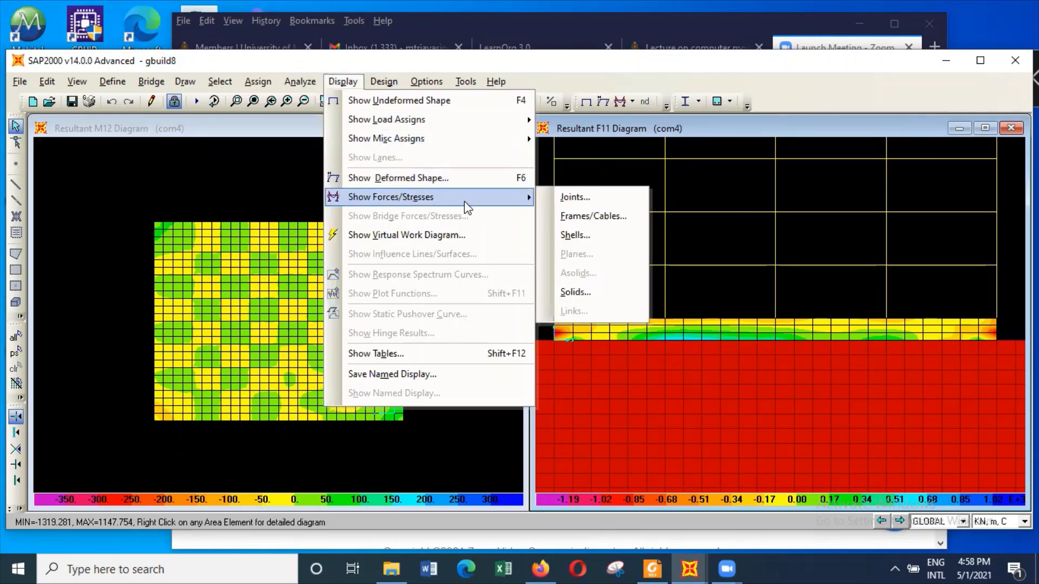
left_click(618, 216)
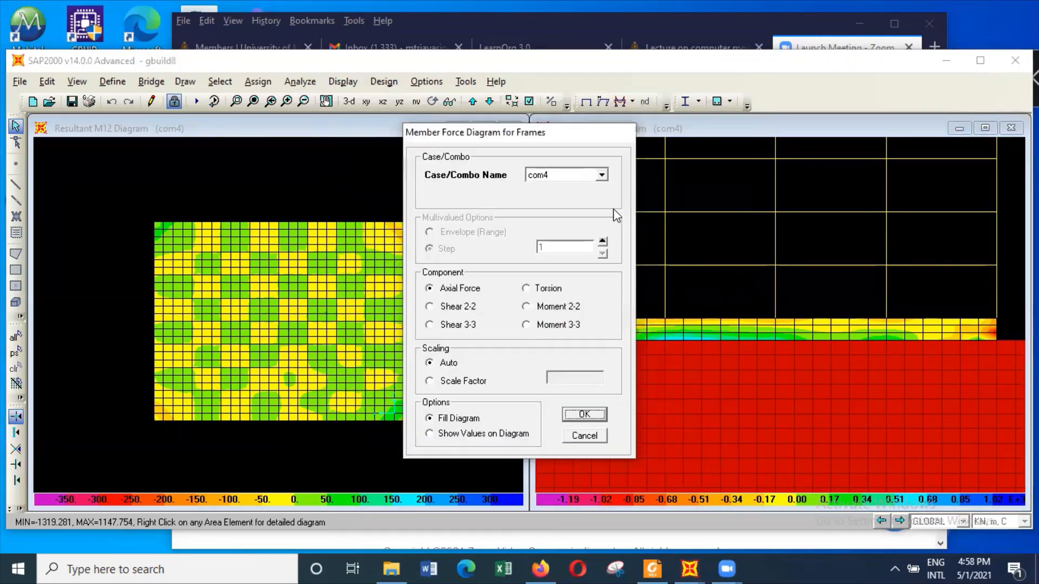
left_click(599, 414)
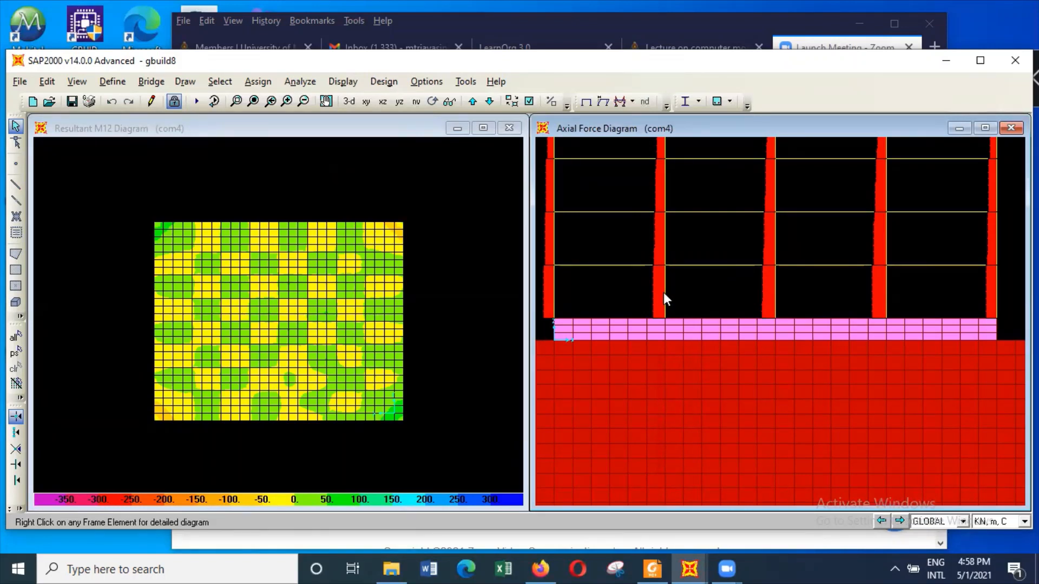
Inspect the detailed axial force and torsion diagrams of the middle column's lowest storey, then close them
mouse_move(665, 295)
right_click(775, 291)
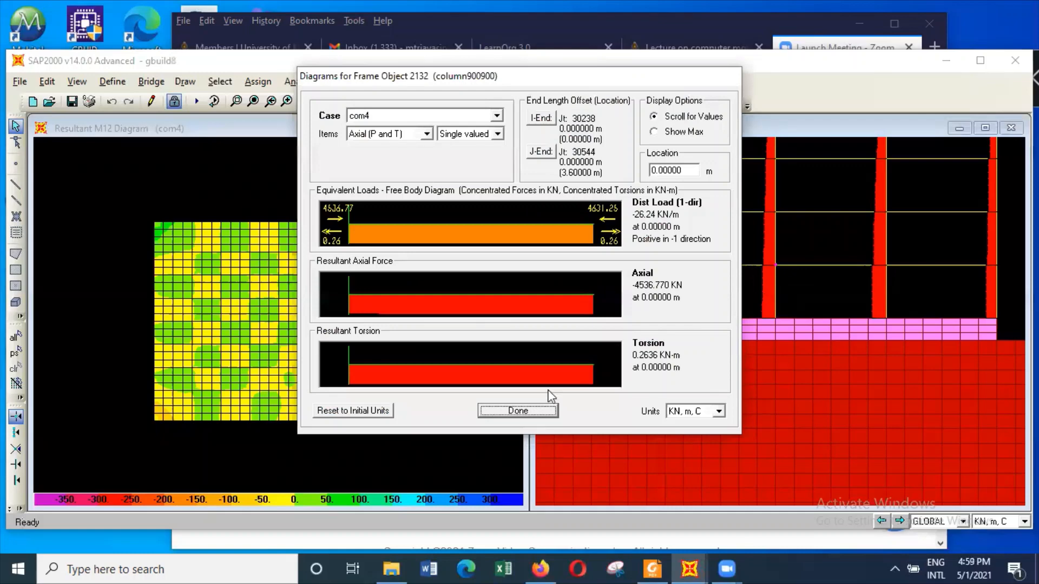
left_click(541, 410)
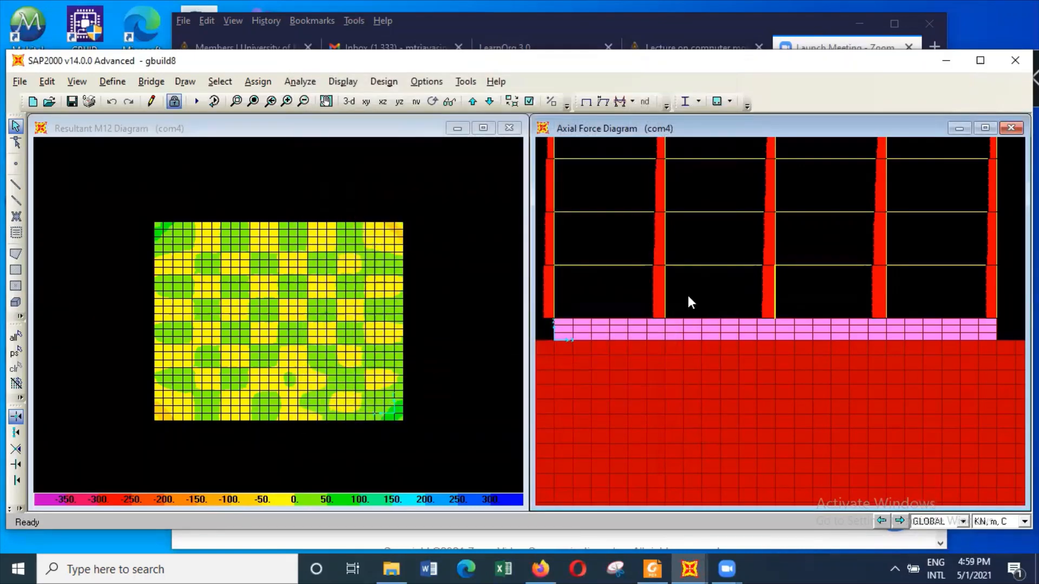
Show the S33 stress contours of the solid elements for combination scom4 in the X-Z elevation
left_click(344, 83)
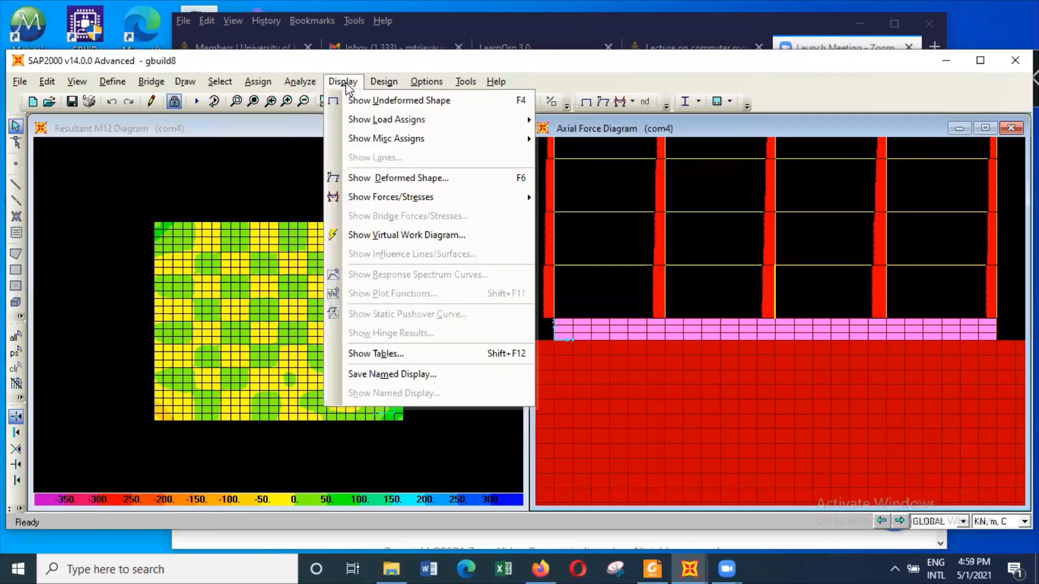
mouse_move(415, 197)
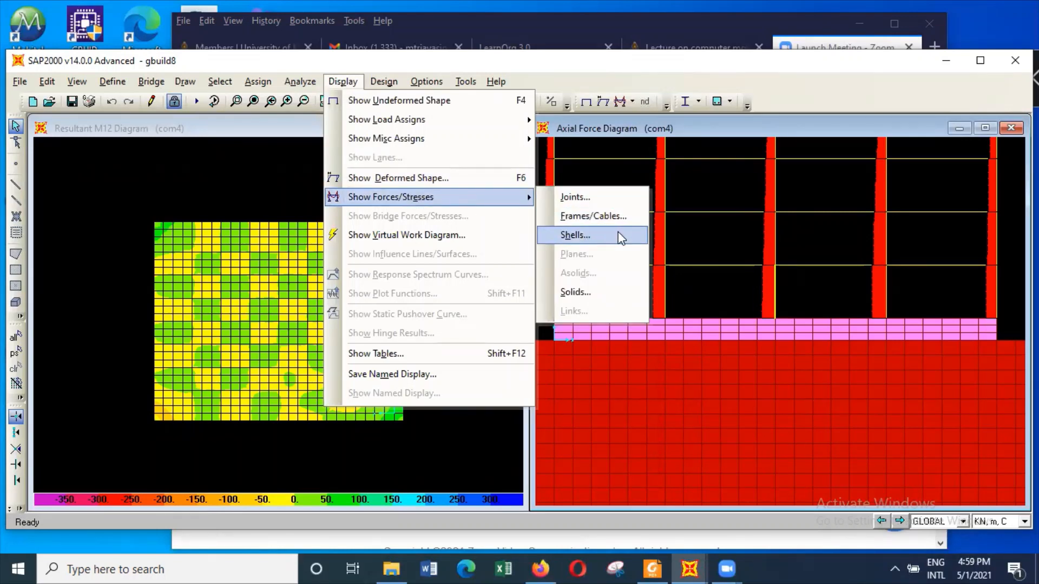
left_click(615, 295)
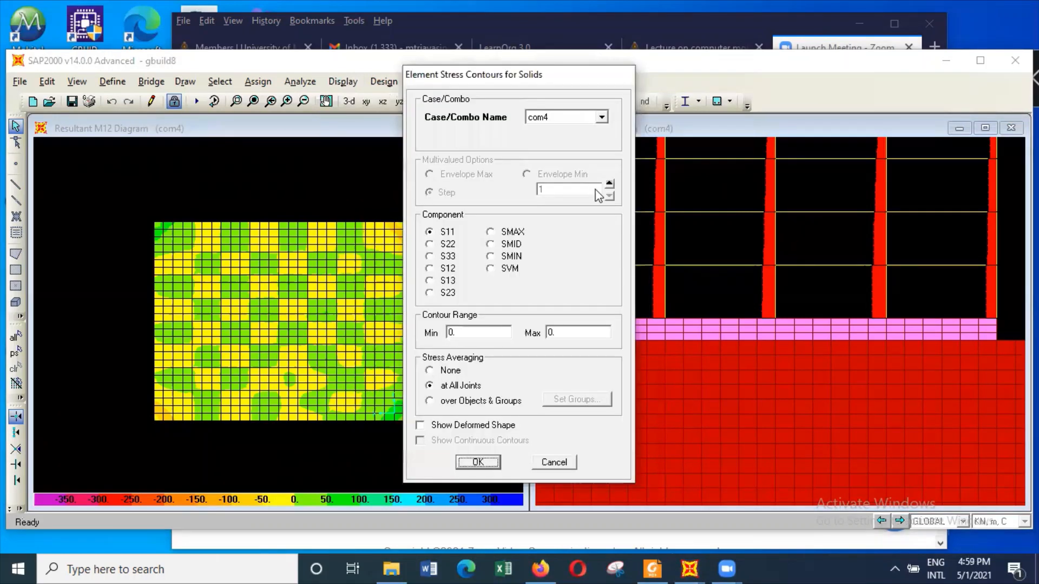
left_click(602, 117)
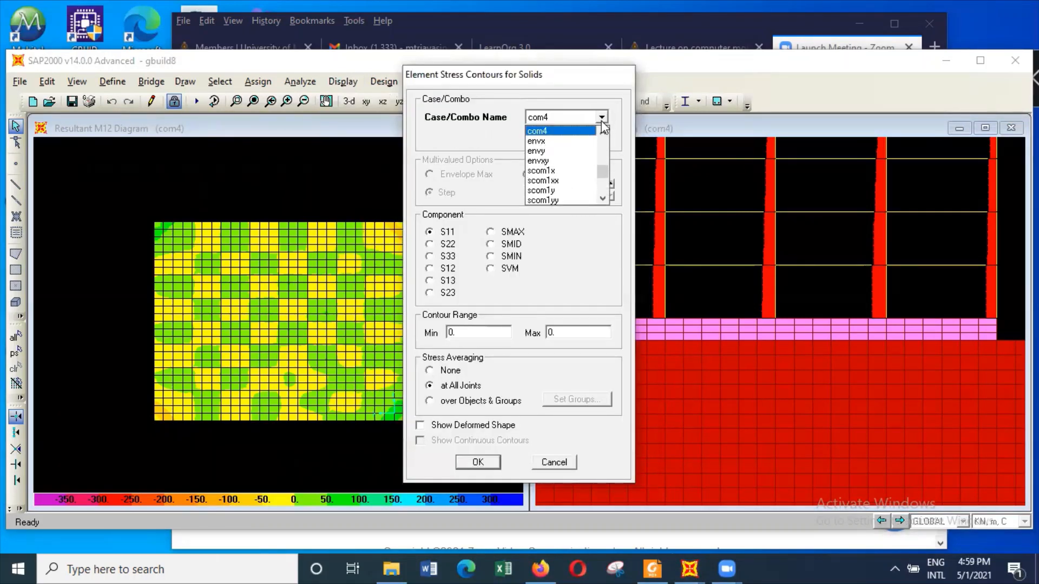
scroll(581, 169, "up", 1)
scroll(582, 170, "down", 10)
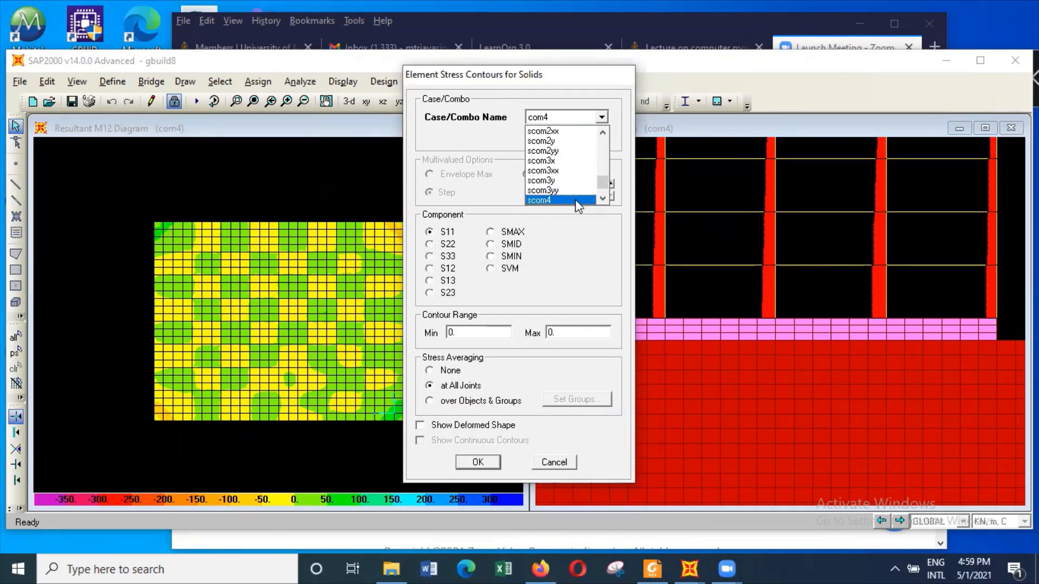
left_click(575, 199)
left_click(453, 258)
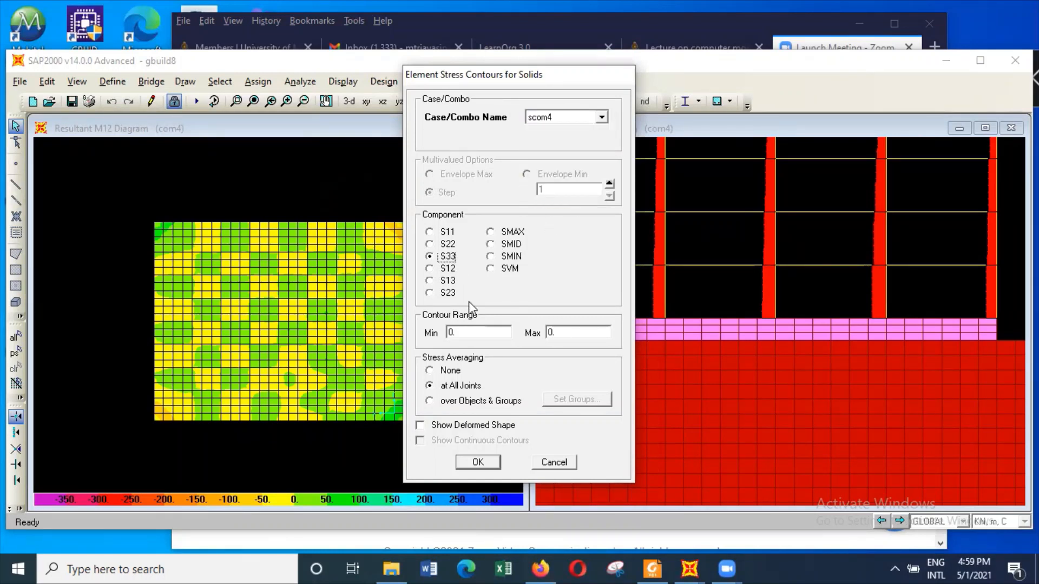
left_click(477, 462)
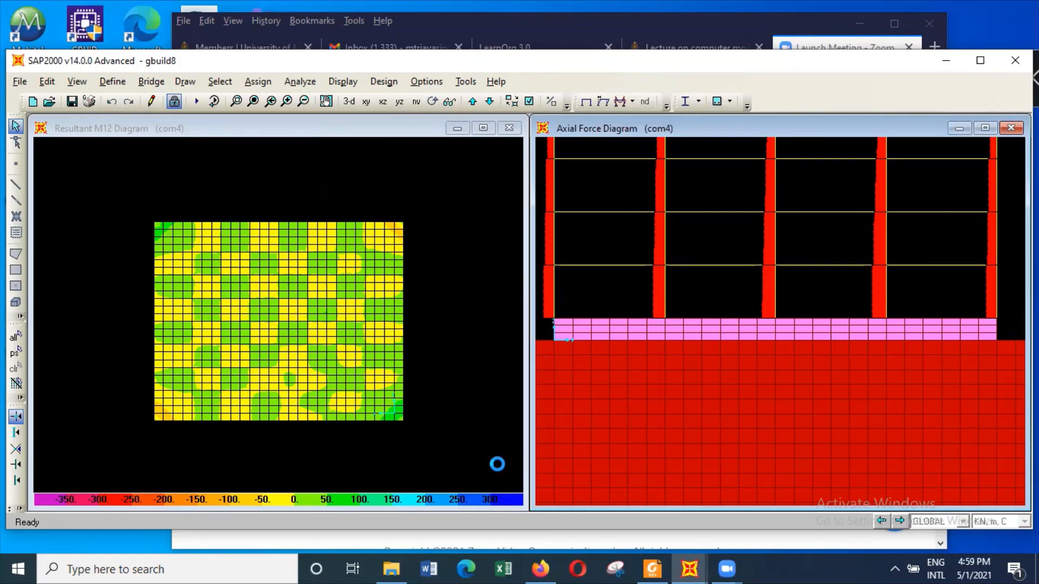
Read S33 stress values in the soil at several points beneath the base slab
mouse_move(781, 377)
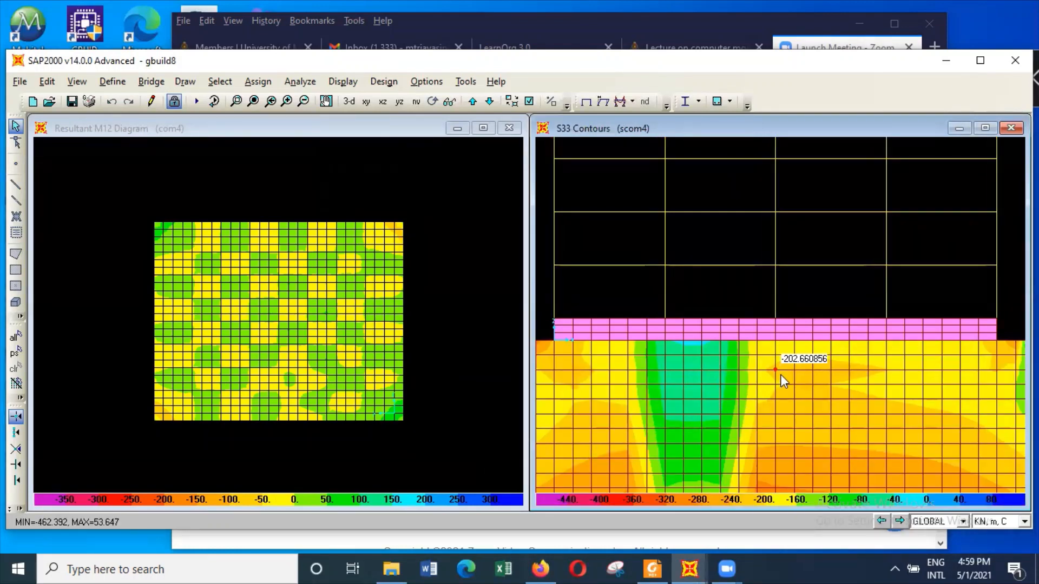
mouse_move(717, 375)
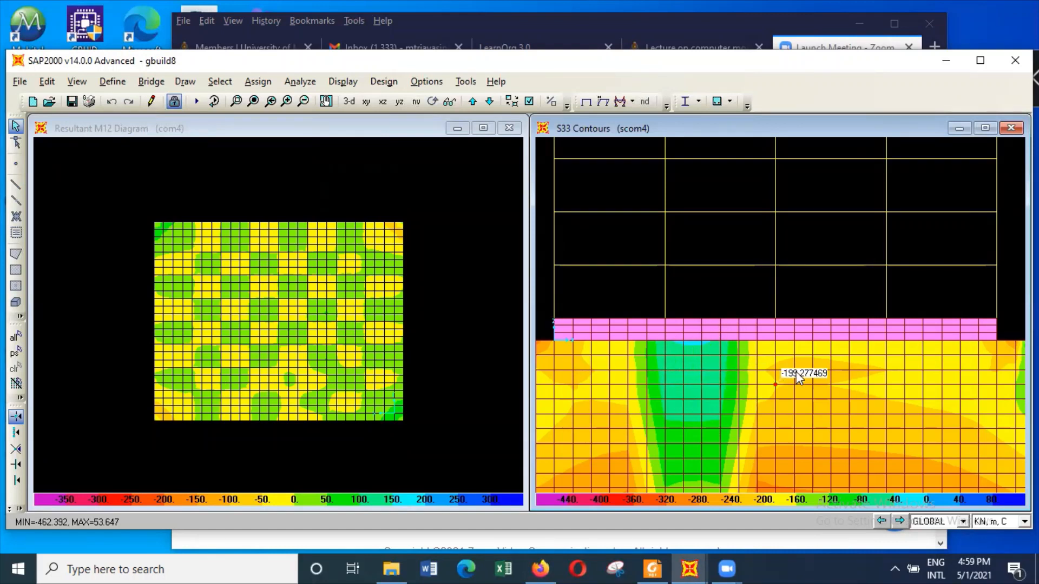
mouse_move(807, 351)
mouse_move(684, 363)
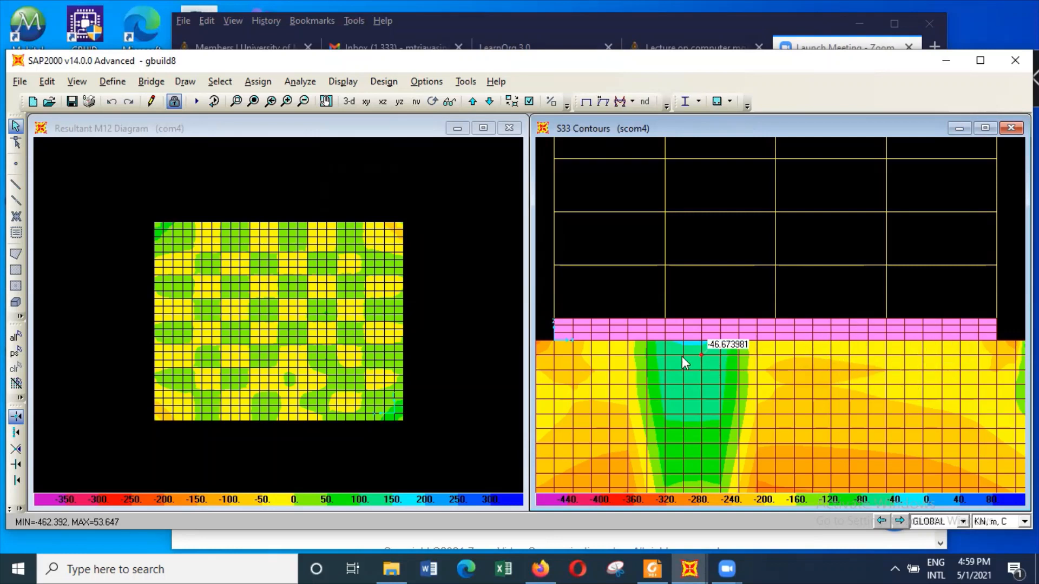
mouse_move(584, 376)
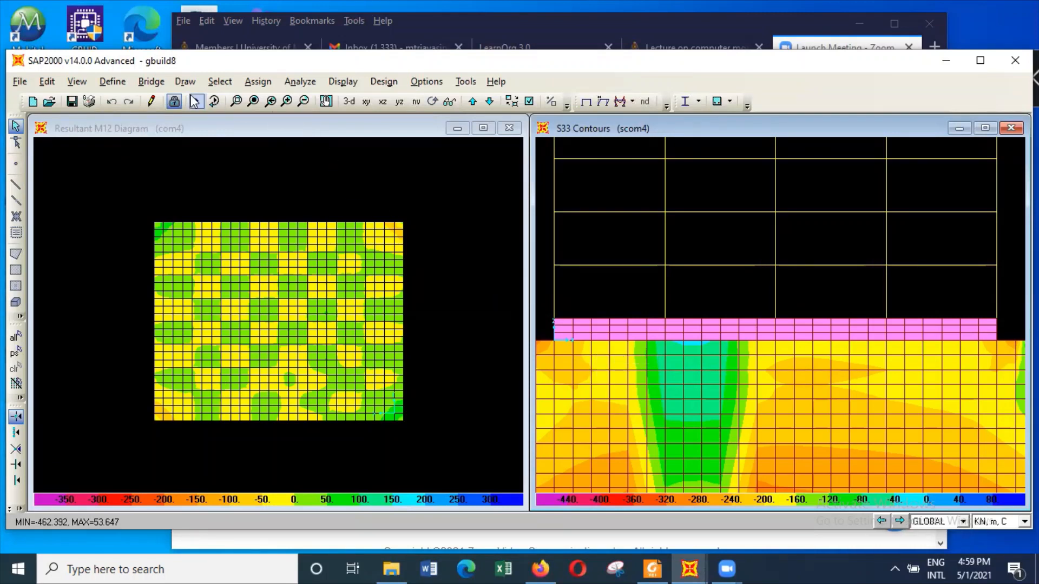
Restore the full elevation and clear the selection of soil and slab elements
left_click(252, 102)
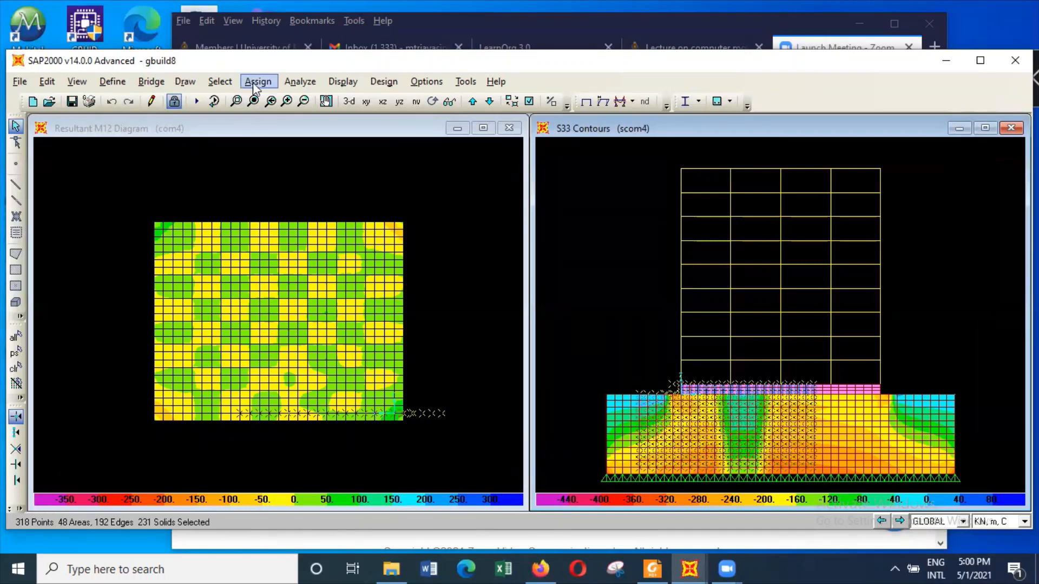
left_click(230, 85)
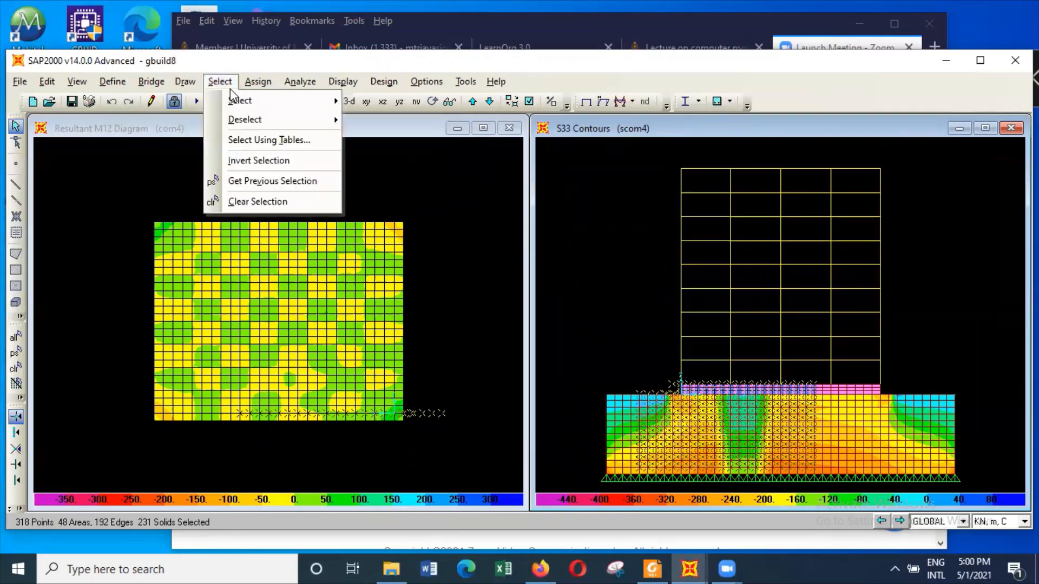
left_click(254, 203)
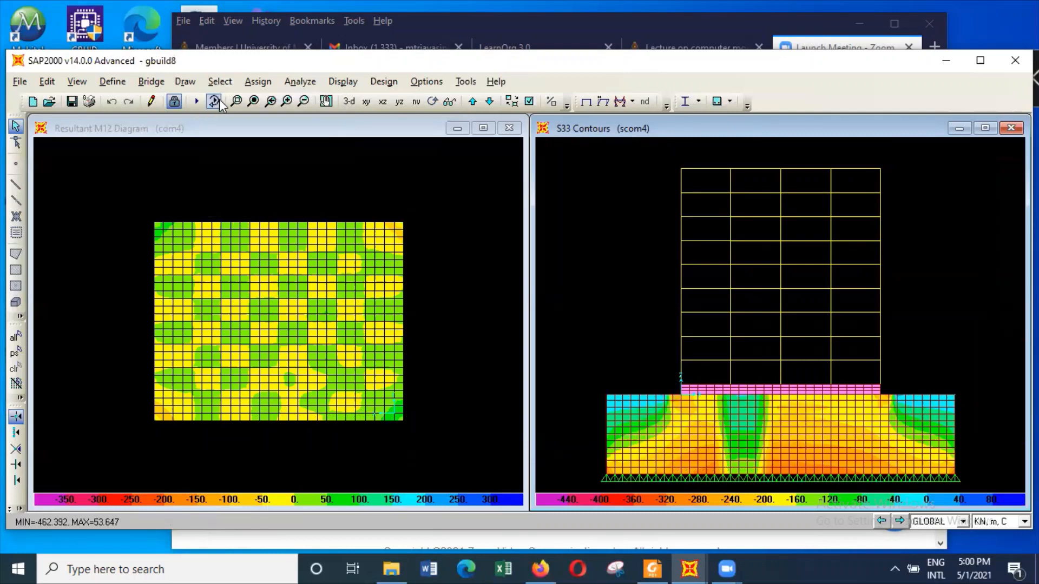
Examine the S33 contours beneath one edge of the base slab up close, reading soil stresses at several depths
left_click(236, 101)
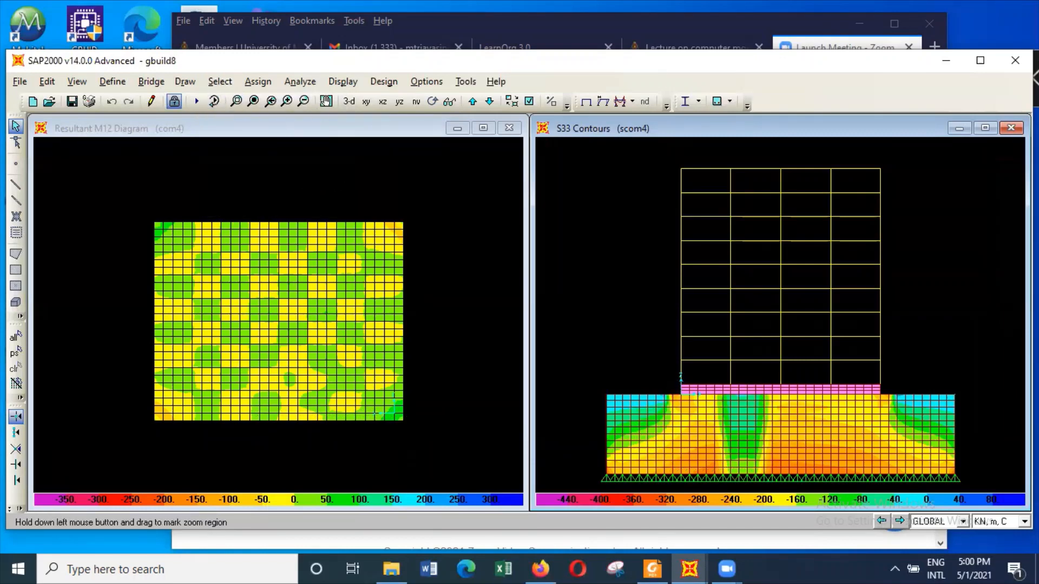
left_click(760, 474)
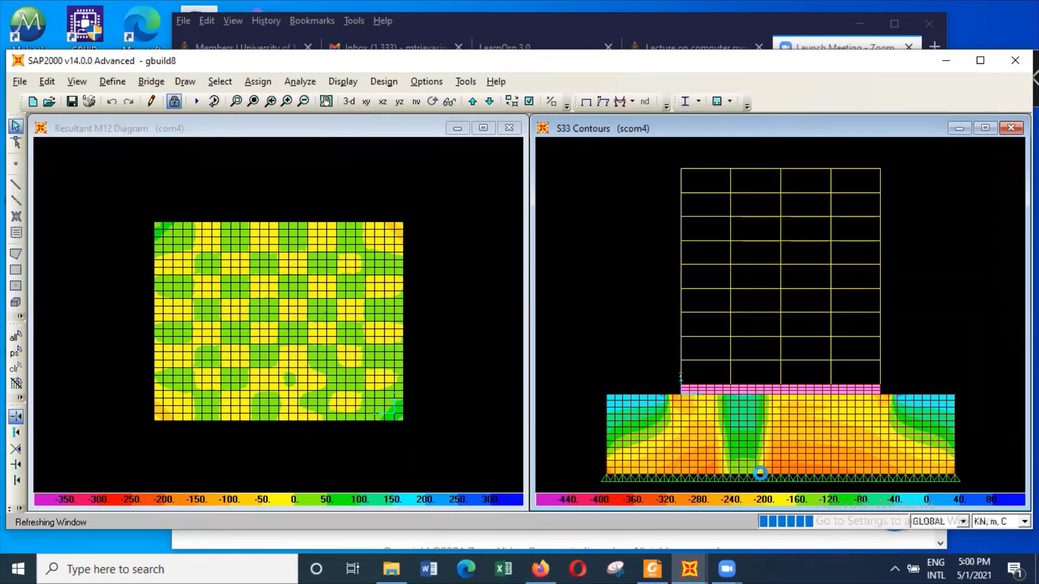
mouse_move(726, 333)
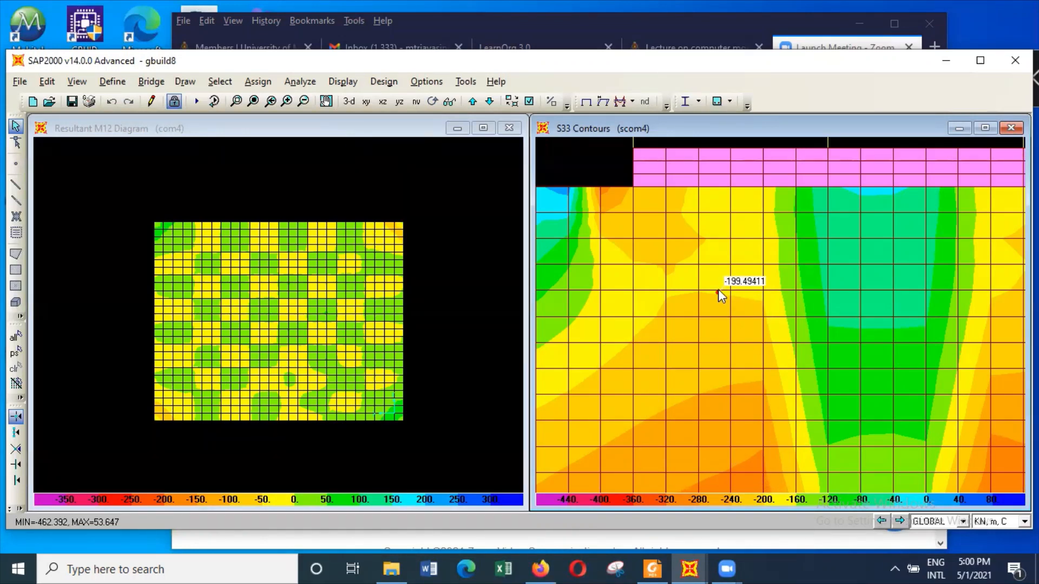
mouse_move(713, 270)
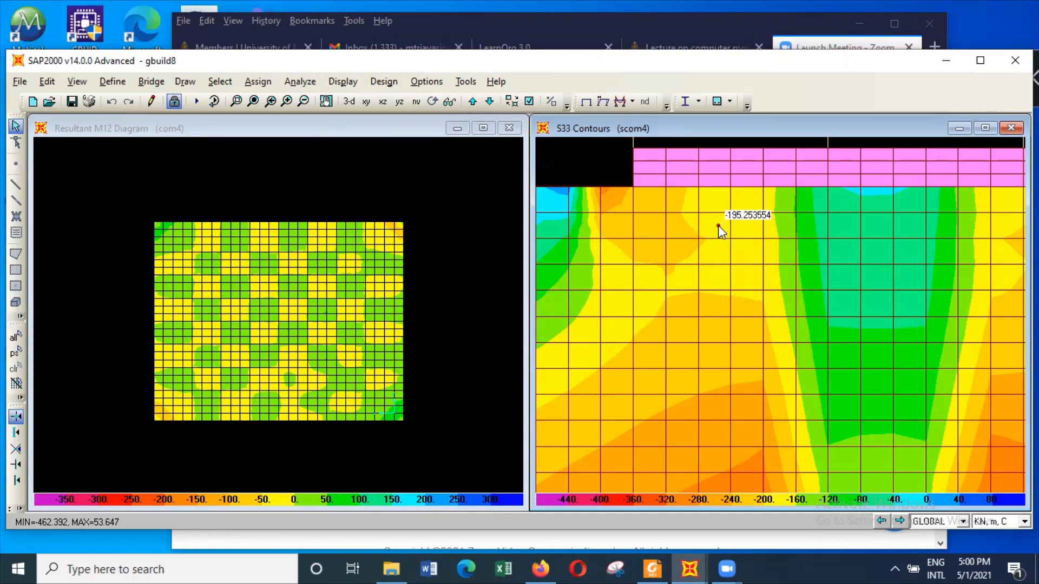
mouse_move(743, 358)
mouse_move(735, 474)
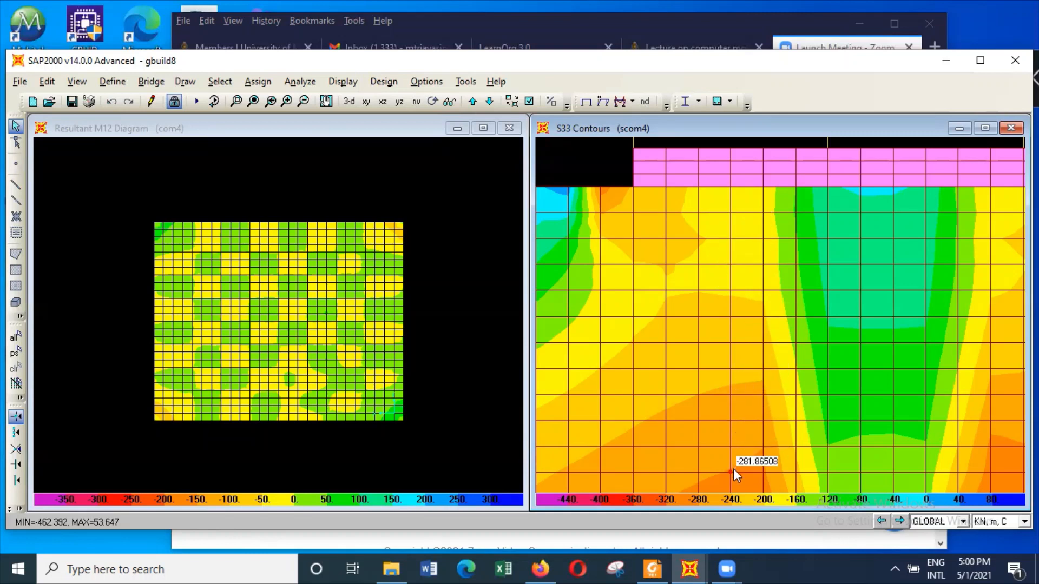
mouse_move(874, 204)
mouse_move(719, 218)
Check the slab plan's 2D view settings and accept the X-Y plane at Z = 0 with the back face direction
left_click(212, 129)
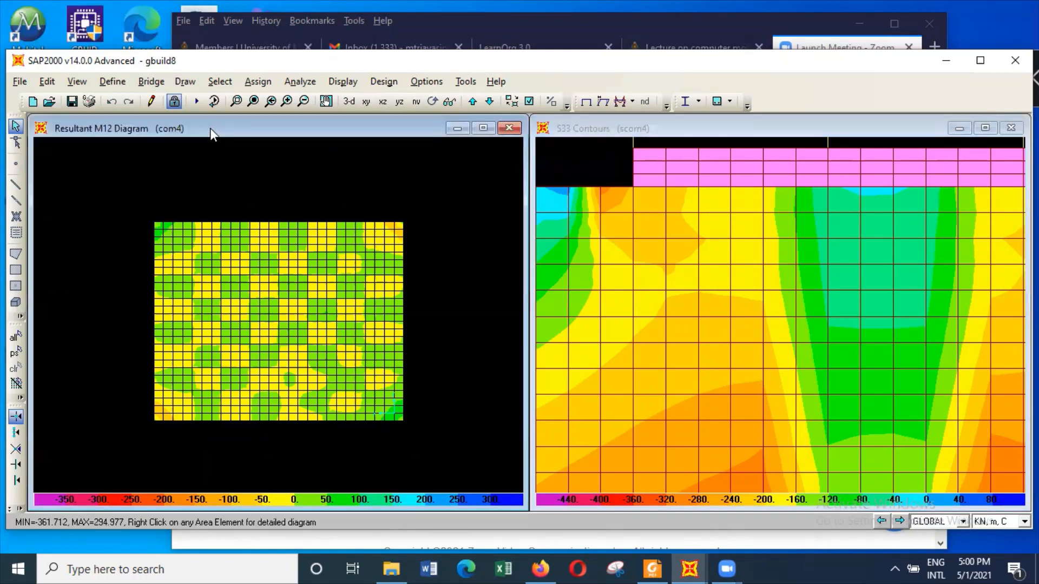
left_click(77, 81)
left_click(114, 119)
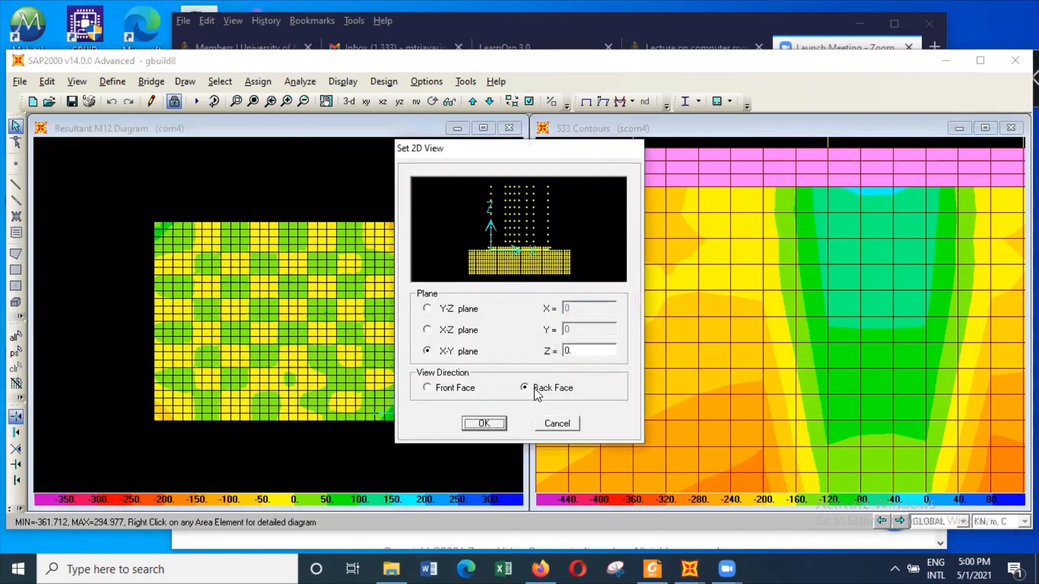
left_click(485, 424)
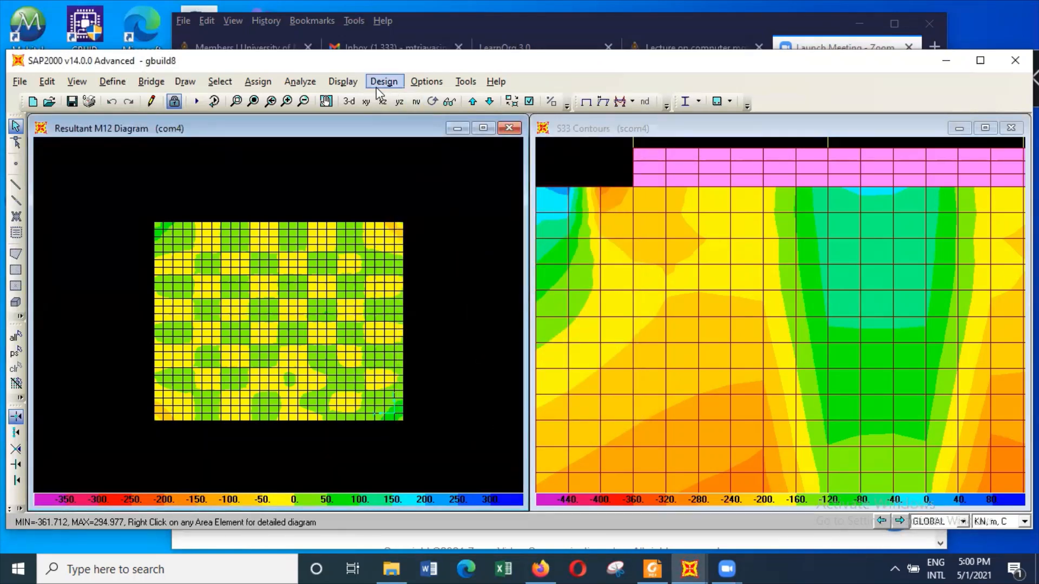
Display the slab plan's deformed shape for the DEAD case with automatic scaling and inspect one joint's displacements
left_click(337, 84)
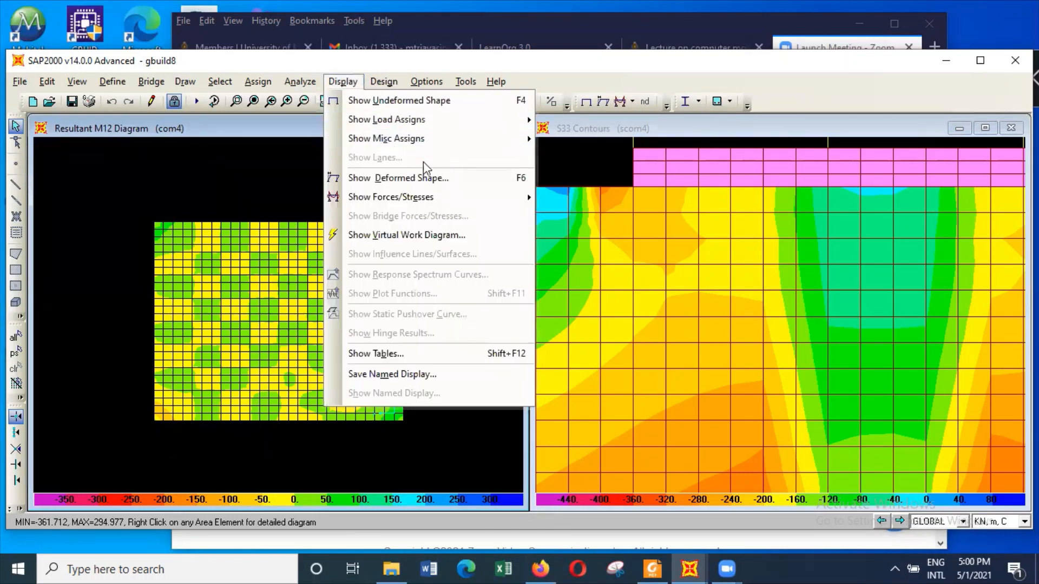
left_click(449, 177)
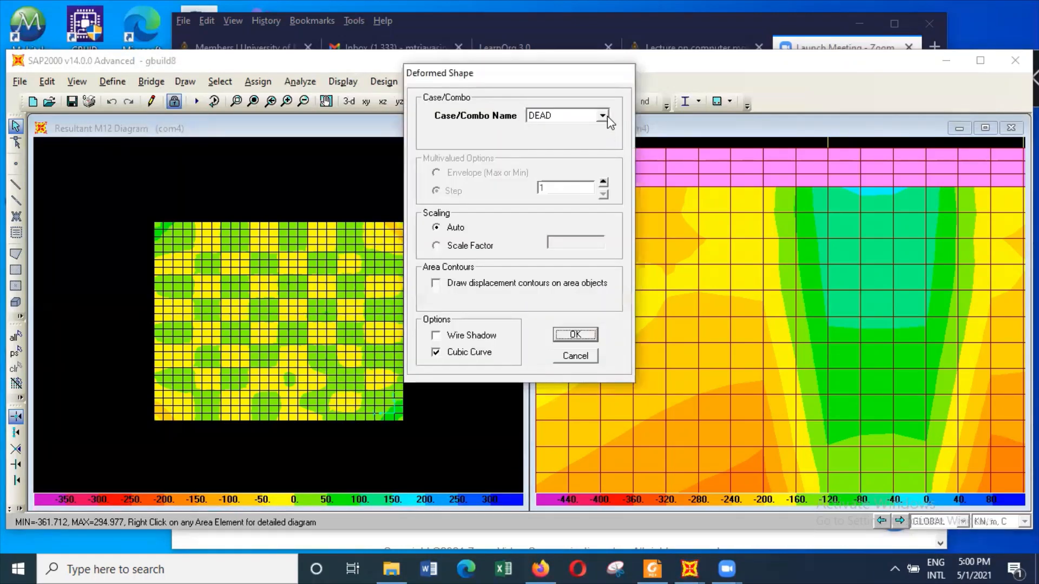
left_click(595, 334)
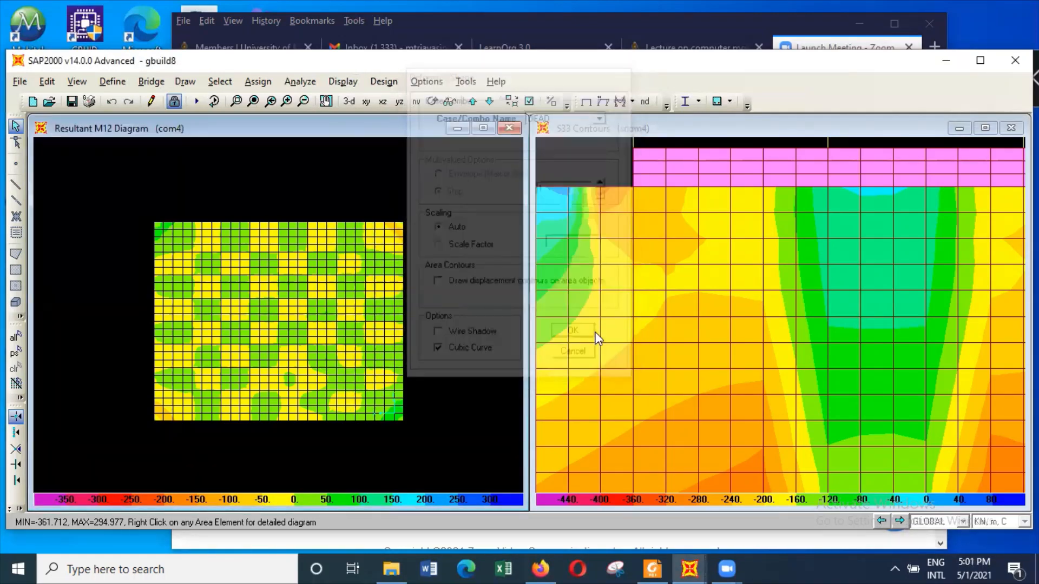
right_click(337, 297)
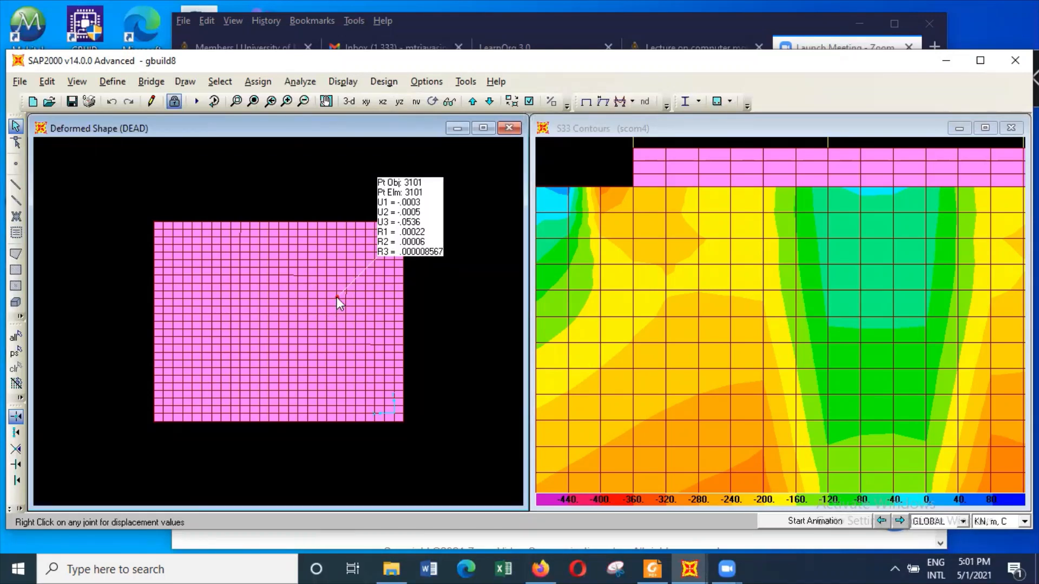
Show the resultant M11 shell moment for the DEAD case in the slab plan and read values around one slab panel
left_click(340, 82)
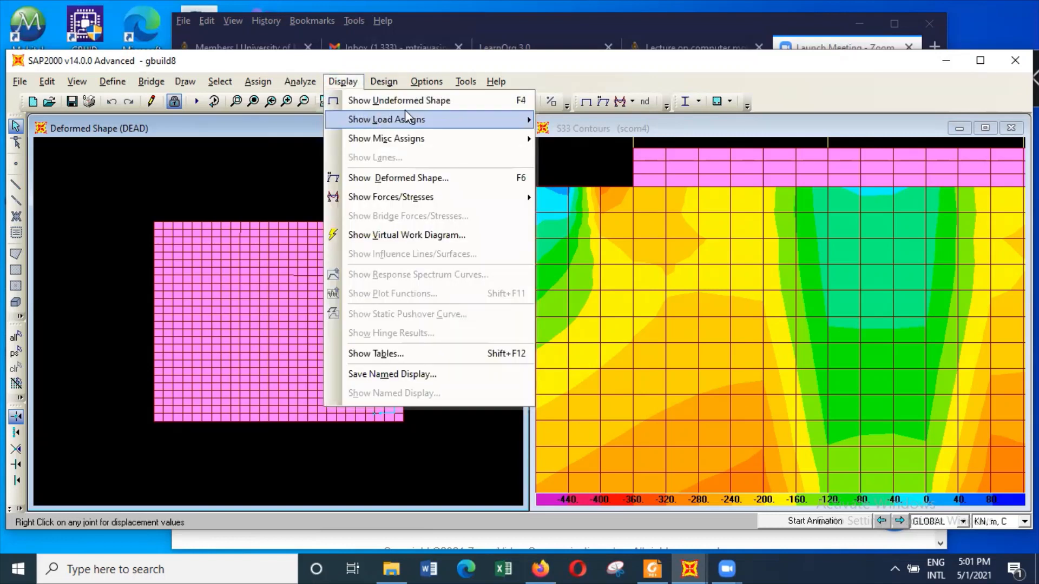
mouse_move(464, 207)
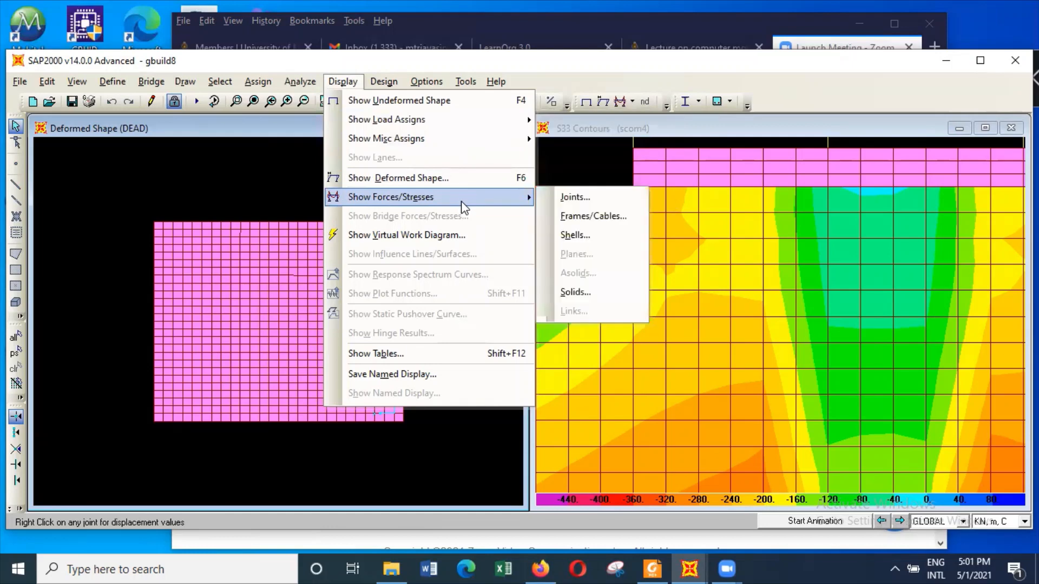
left_click(609, 239)
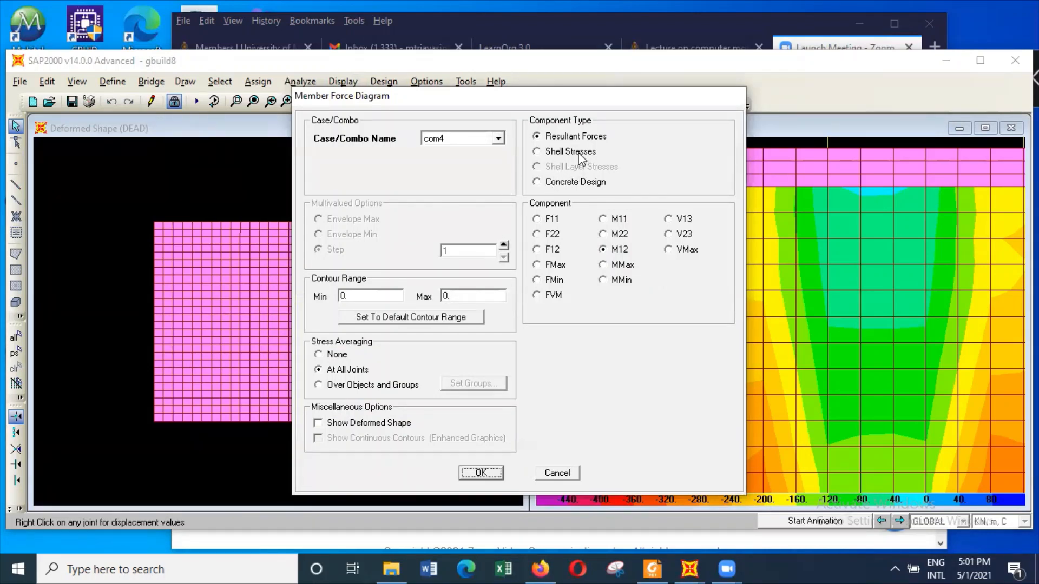
left_click(620, 219)
left_click(499, 139)
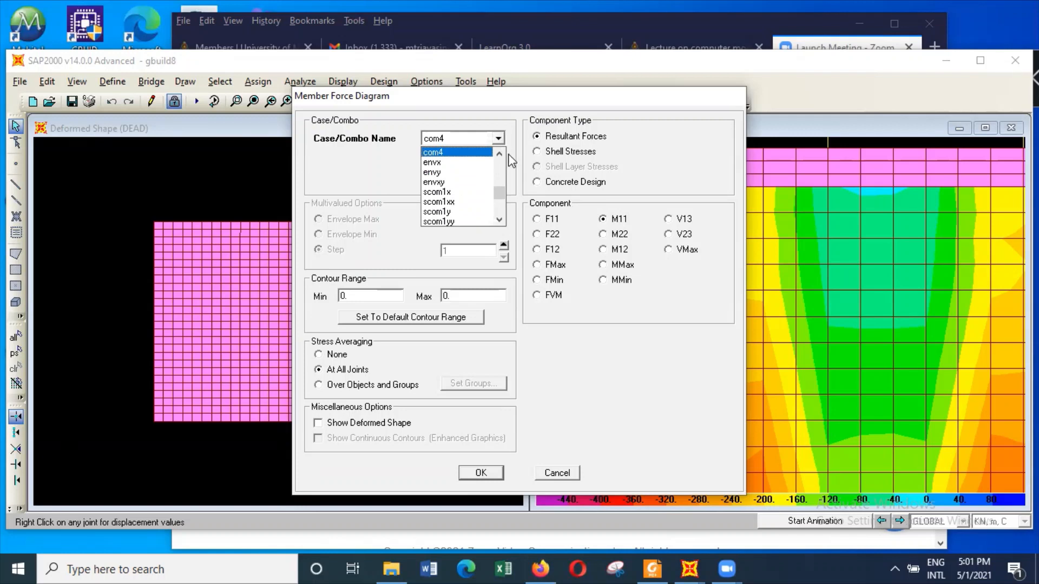
left_click(501, 153)
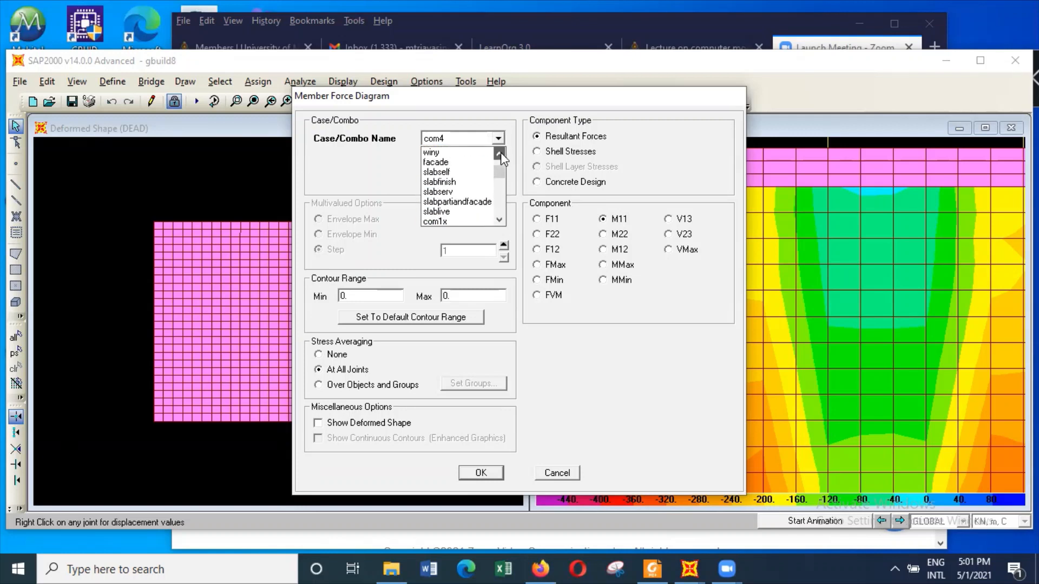
left_click(501, 151)
left_click(483, 153)
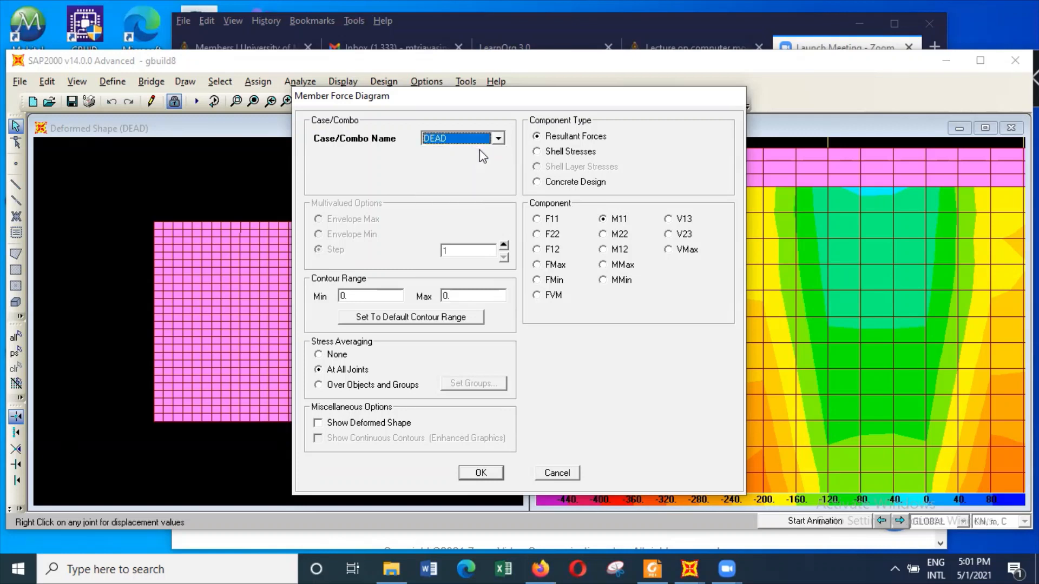
left_click(495, 469)
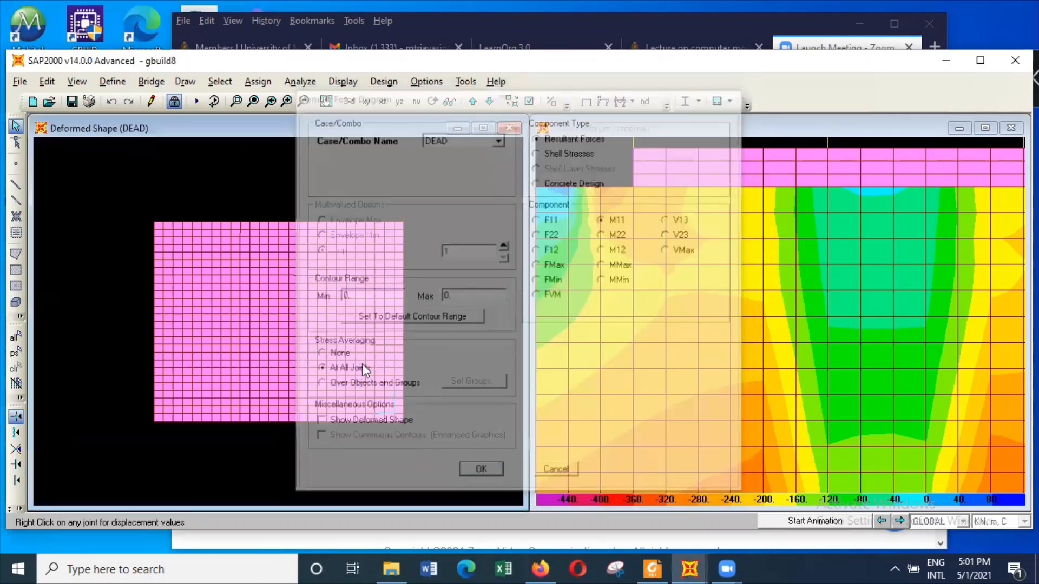
mouse_move(310, 353)
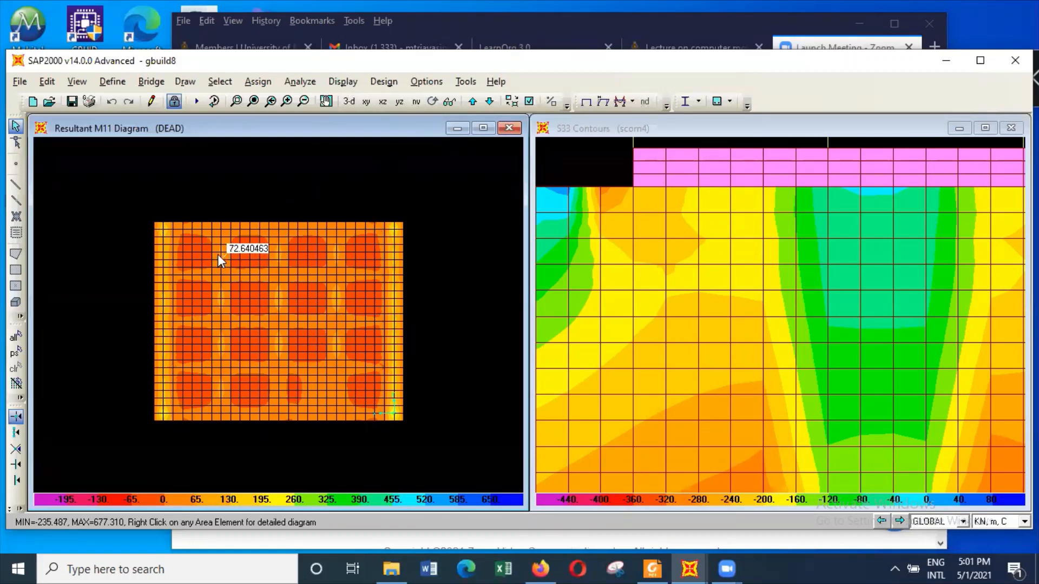
mouse_move(217, 247)
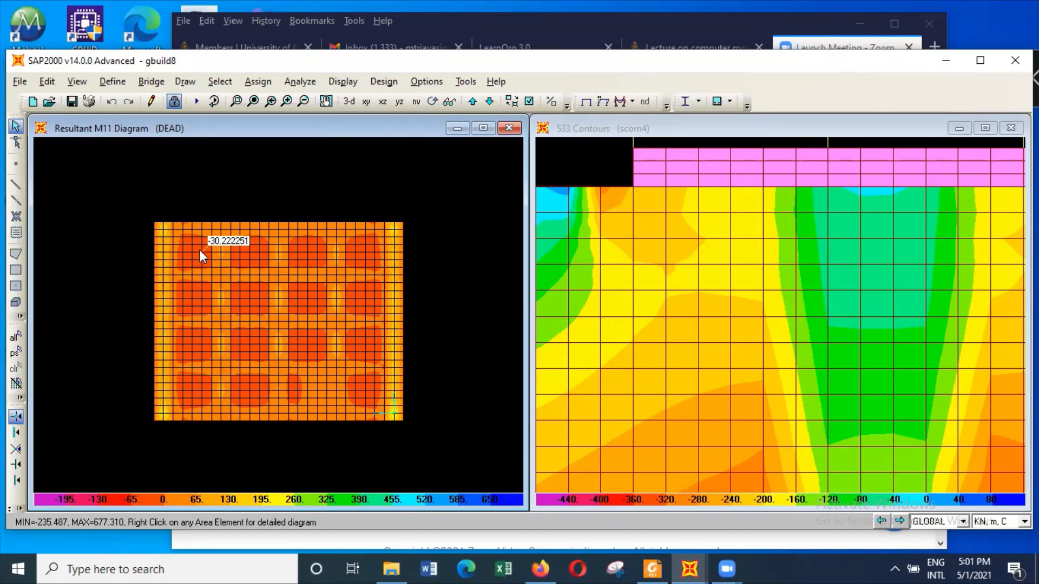
Show the resultant M11 shell moment diagram for the winx case in the slab plan
left_click(354, 85)
mouse_move(407, 196)
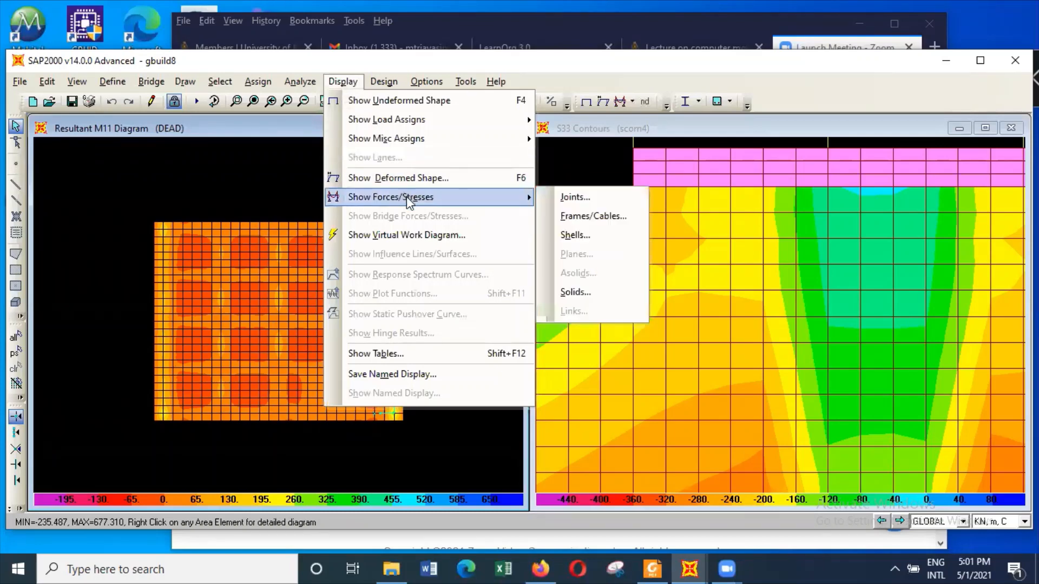
left_click(612, 236)
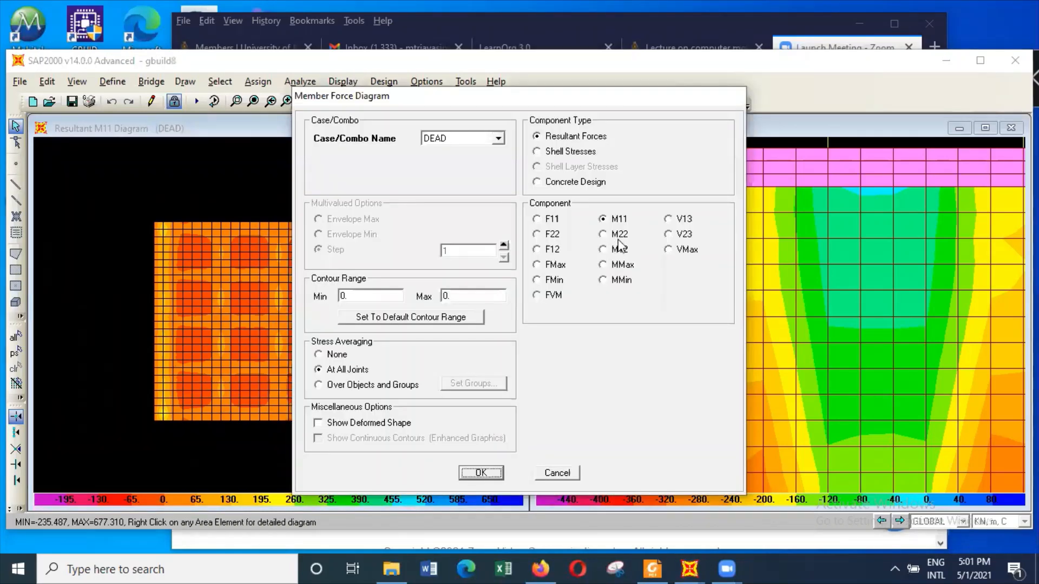
left_click(501, 139)
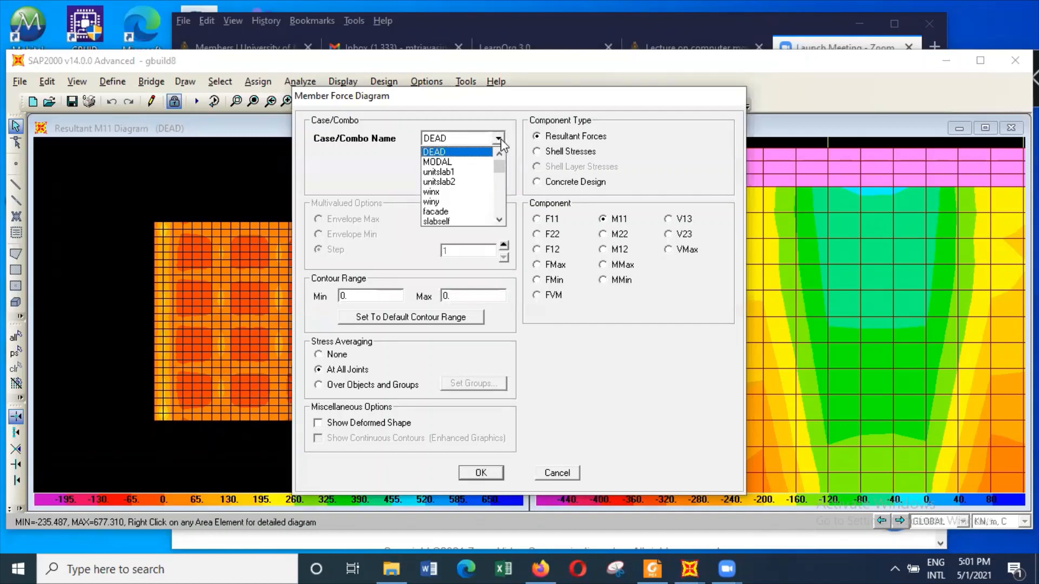
left_click(476, 192)
left_click(491, 470)
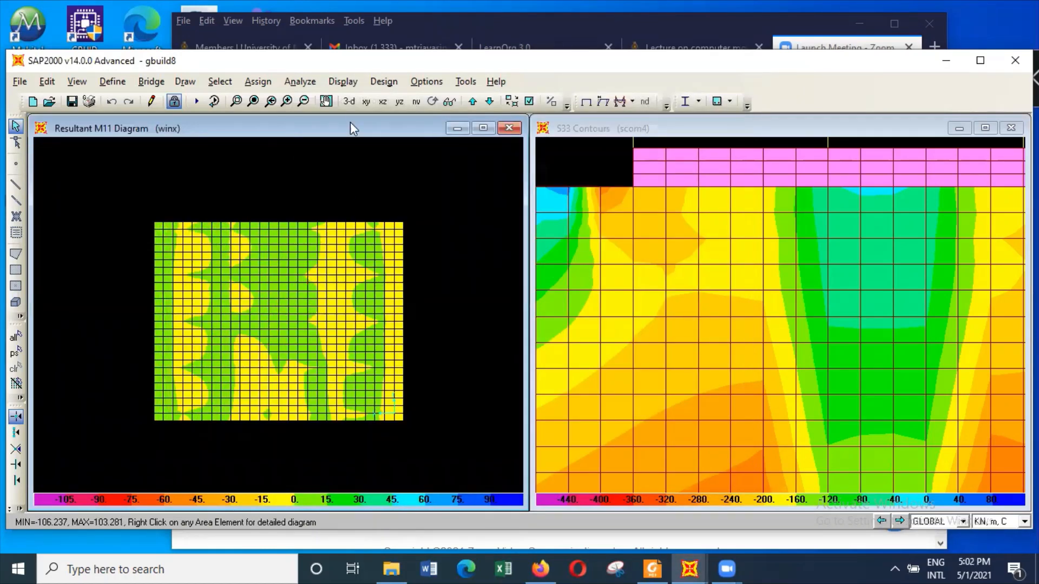
Show the slab plan's resultant M11 shell moments for the com3x combination
left_click(349, 84)
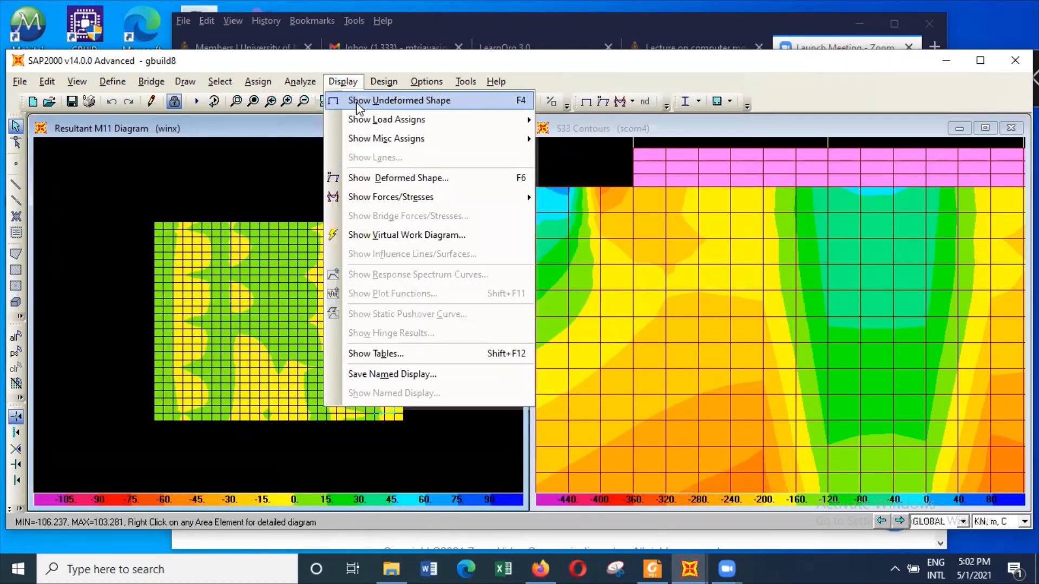
mouse_move(406, 197)
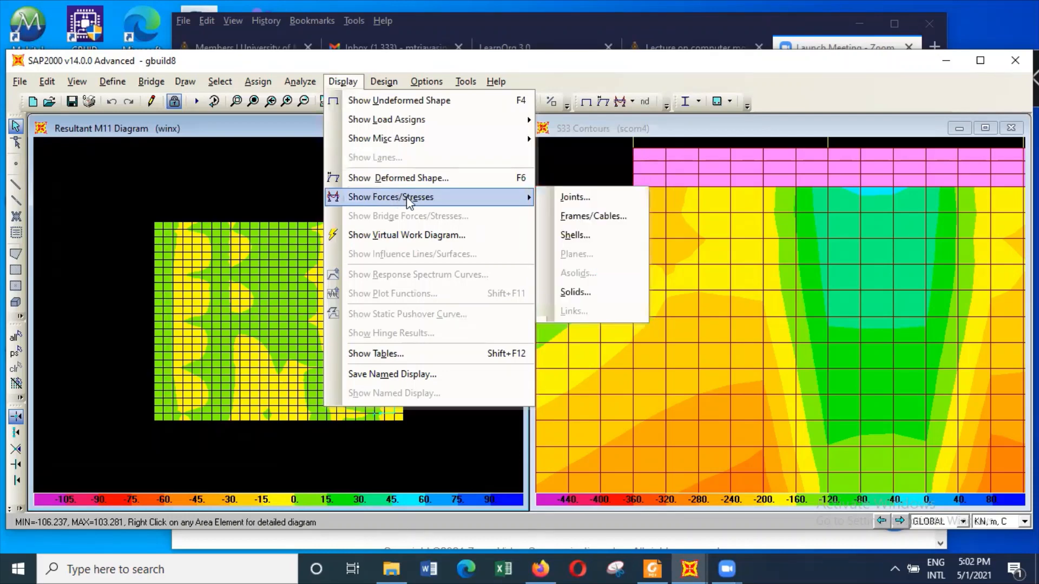
left_click(602, 236)
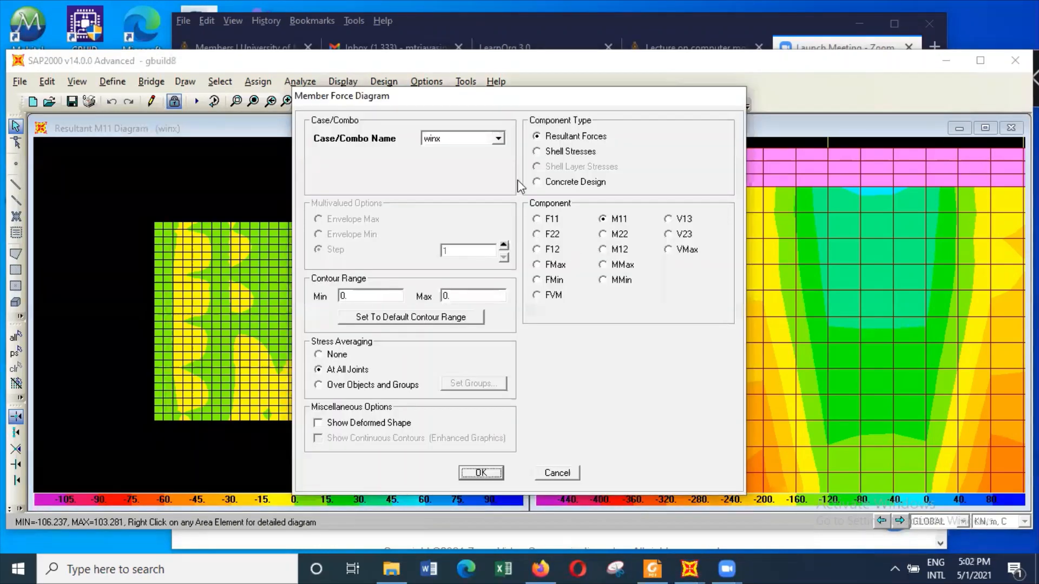
left_click(498, 139)
scroll(481, 196, "down", 3)
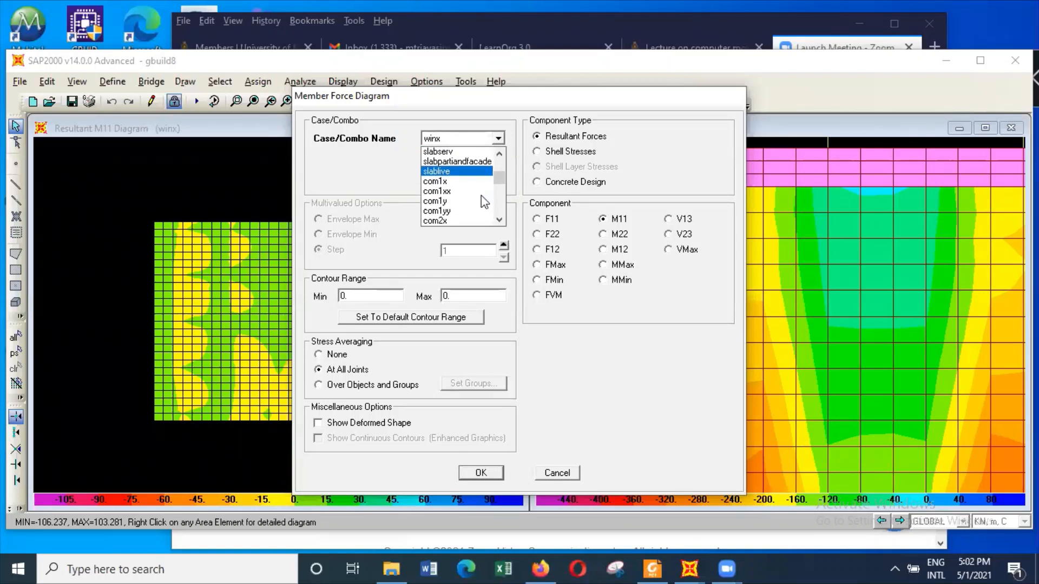
scroll(483, 203, "down", 3)
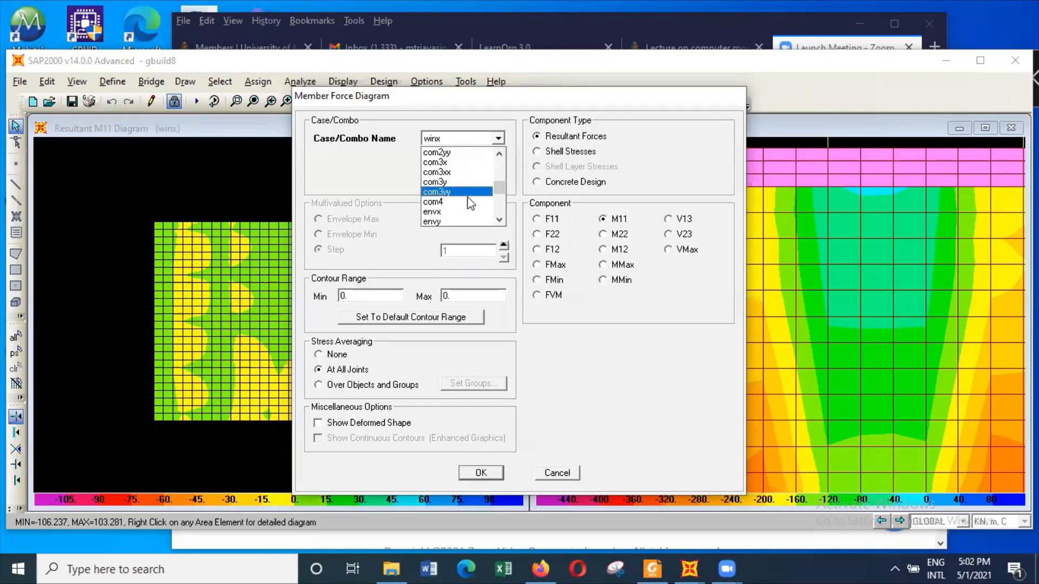
left_click(472, 163)
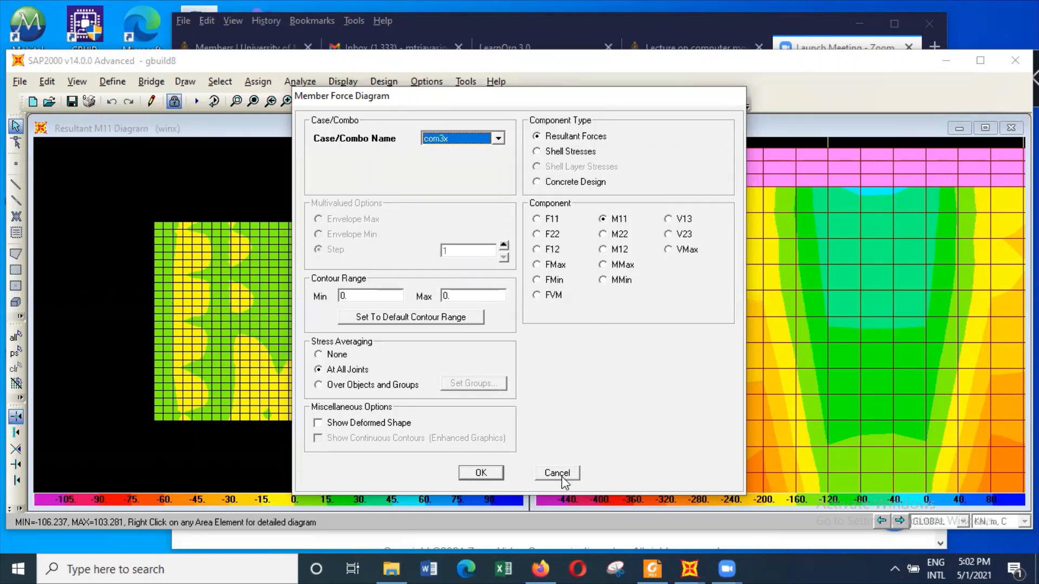
left_click(483, 475)
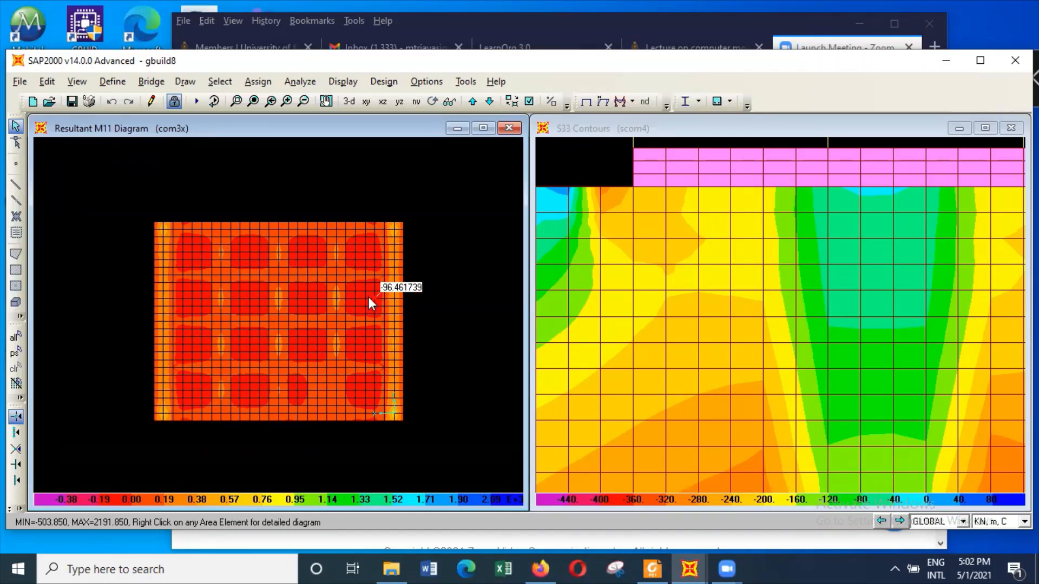
left_click(446, 243)
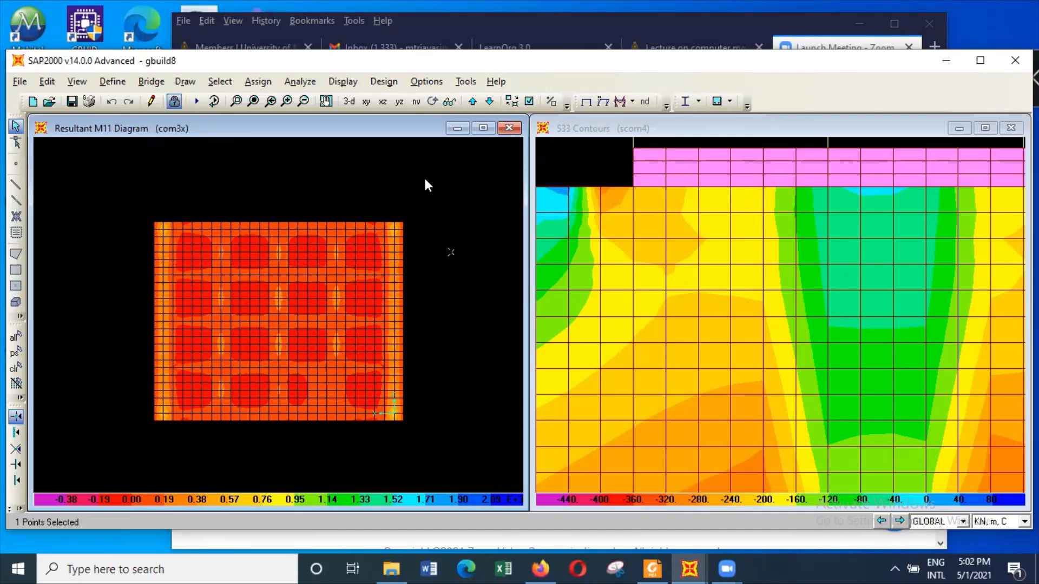
left_click(452, 250)
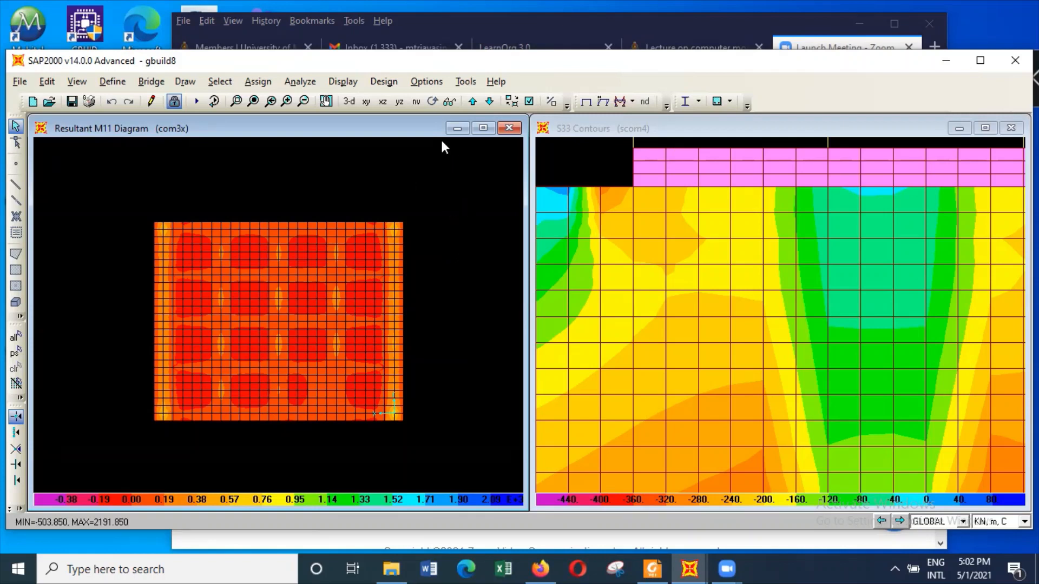
Show the resultant V13 shell shear for com3x in the slab plan and read values in the upper panels
left_click(354, 87)
mouse_move(485, 202)
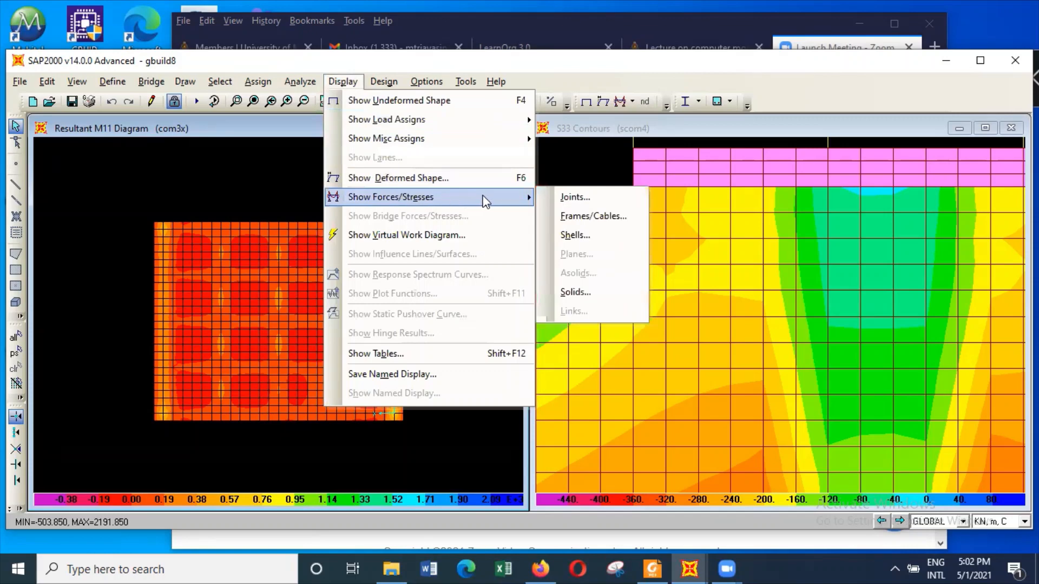
left_click(602, 234)
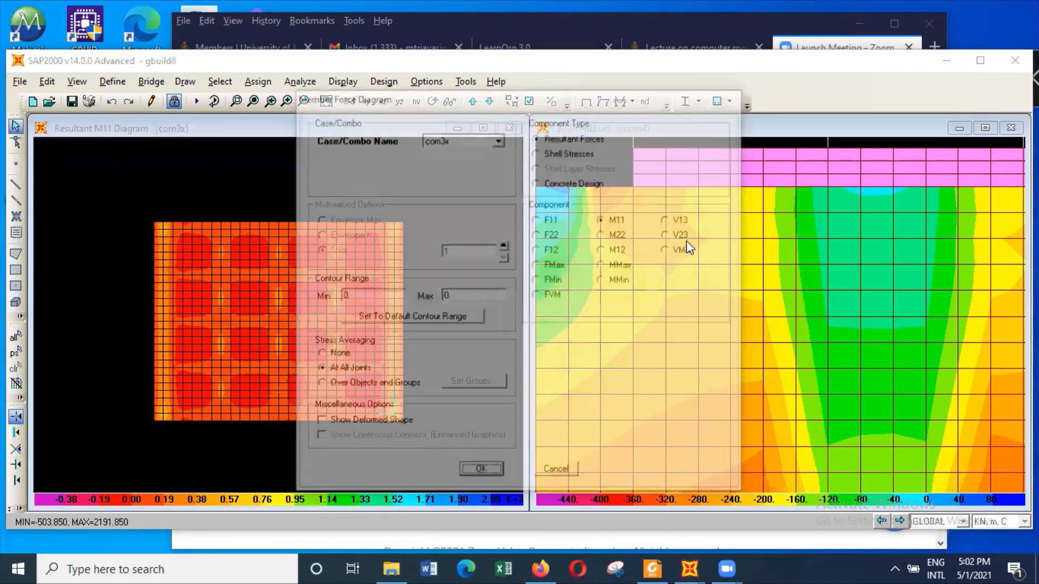
left_click(682, 219)
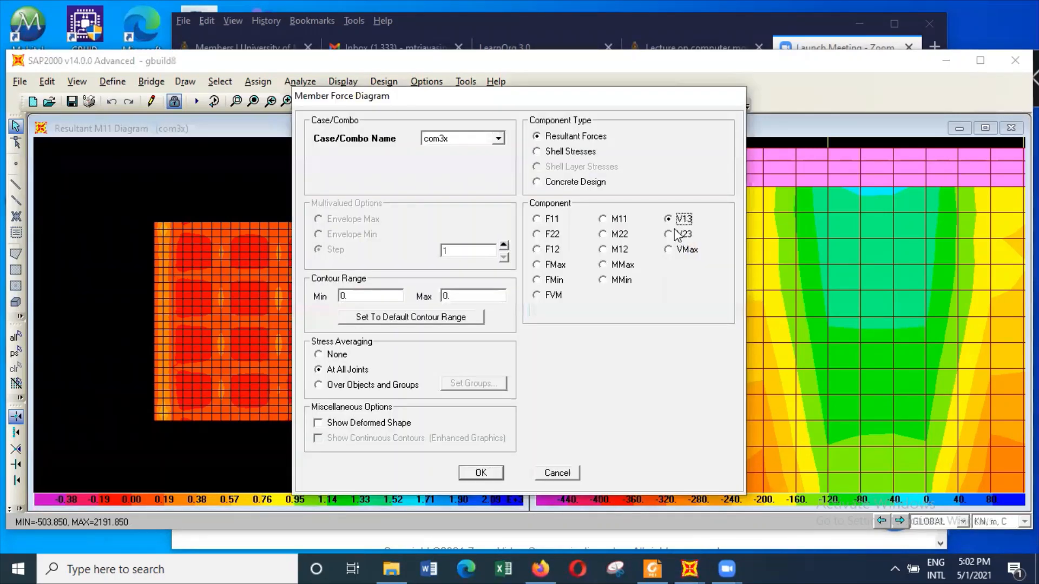
left_click(479, 473)
mouse_move(204, 264)
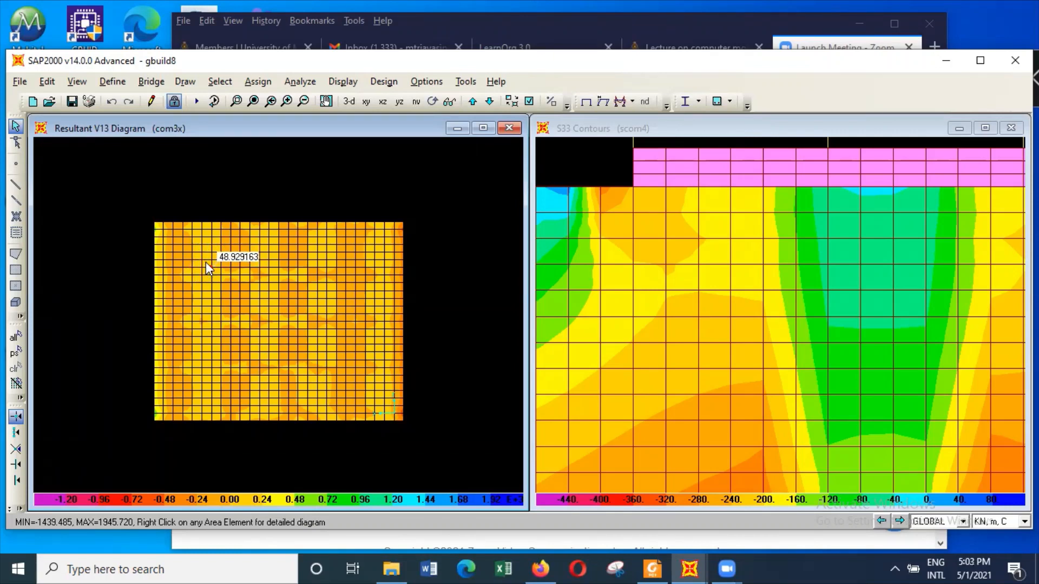
mouse_move(249, 247)
Switch the slab plan to the resultant V23 shell shear for com3x and read values at several points
left_click(358, 82)
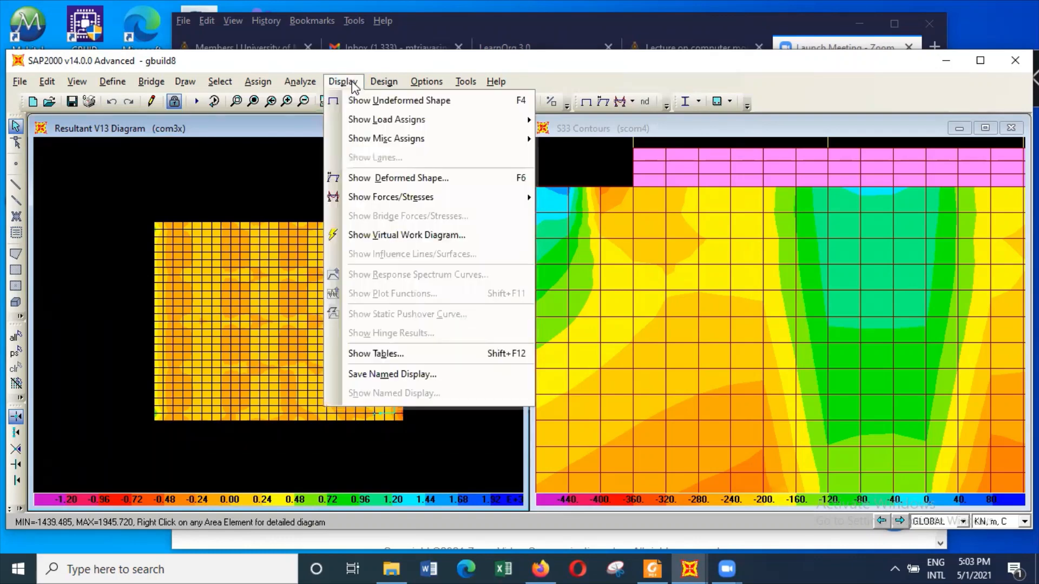
mouse_move(508, 200)
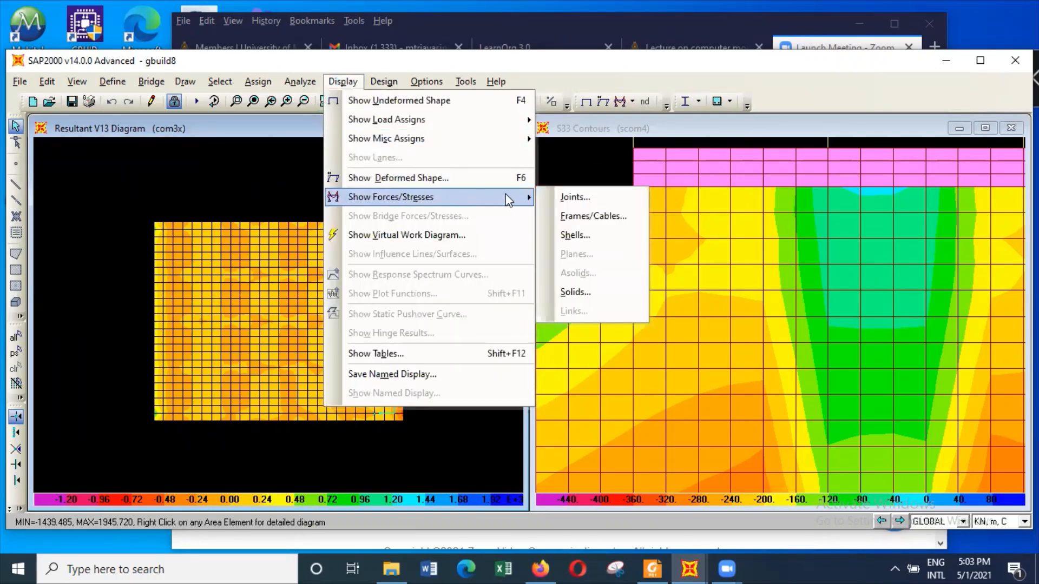
left_click(599, 236)
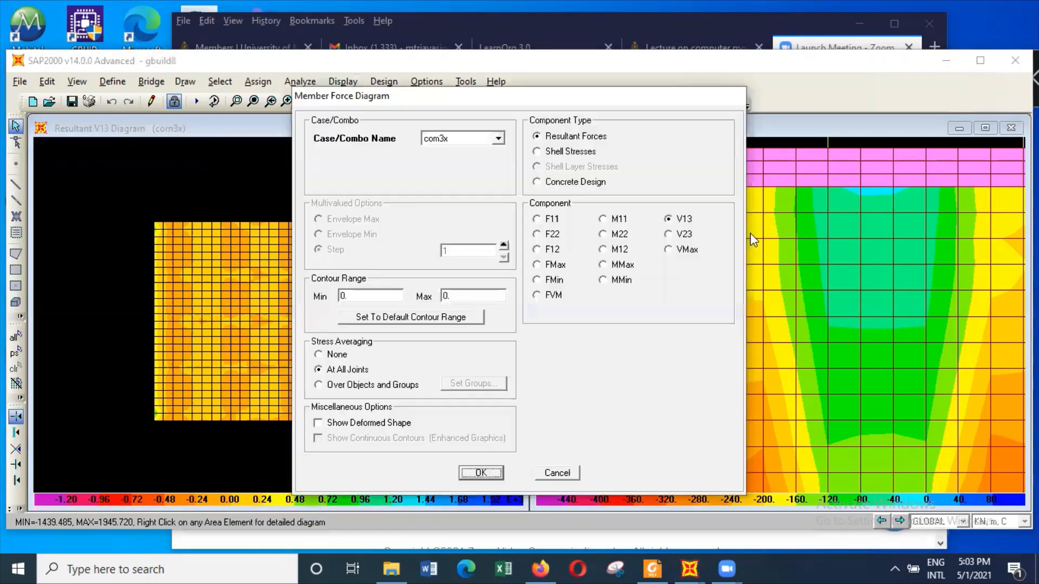
left_click(683, 234)
left_click(480, 473)
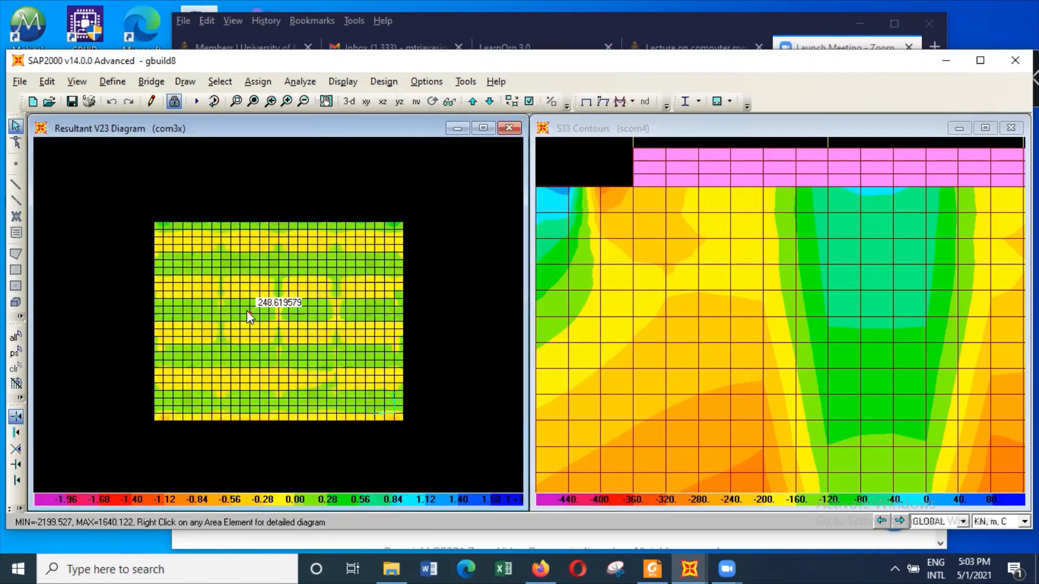
mouse_move(251, 306)
mouse_move(241, 265)
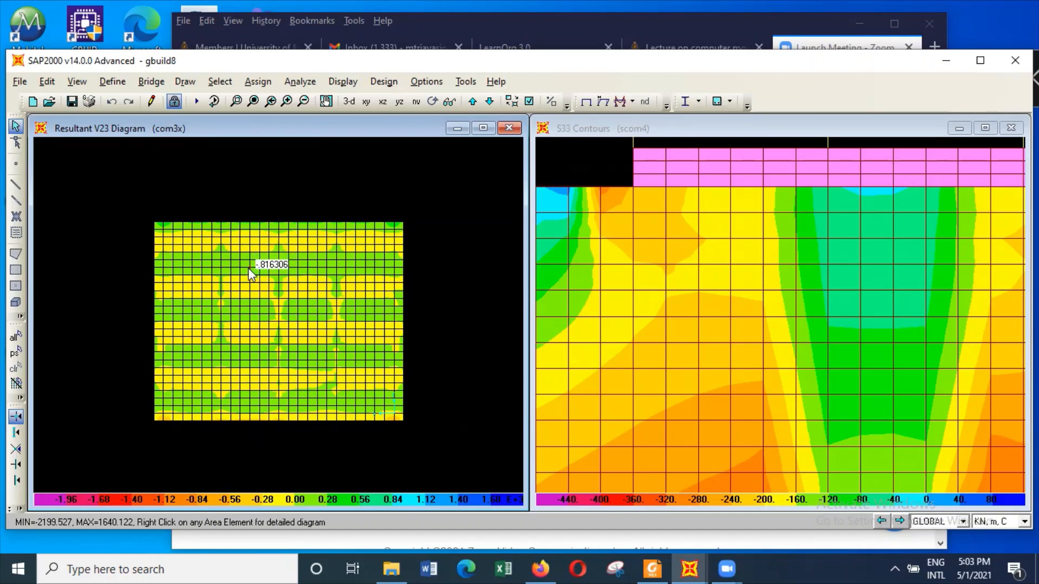
mouse_move(194, 262)
Display the resultant M22 shell moment contours for the com3x combination in the slab plan
left_click(356, 83)
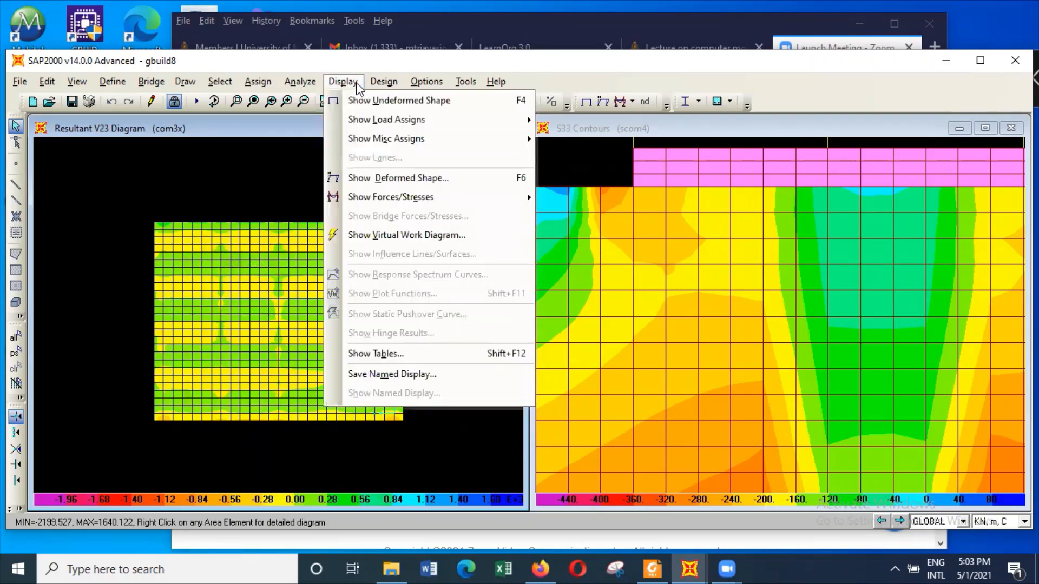
mouse_move(387, 198)
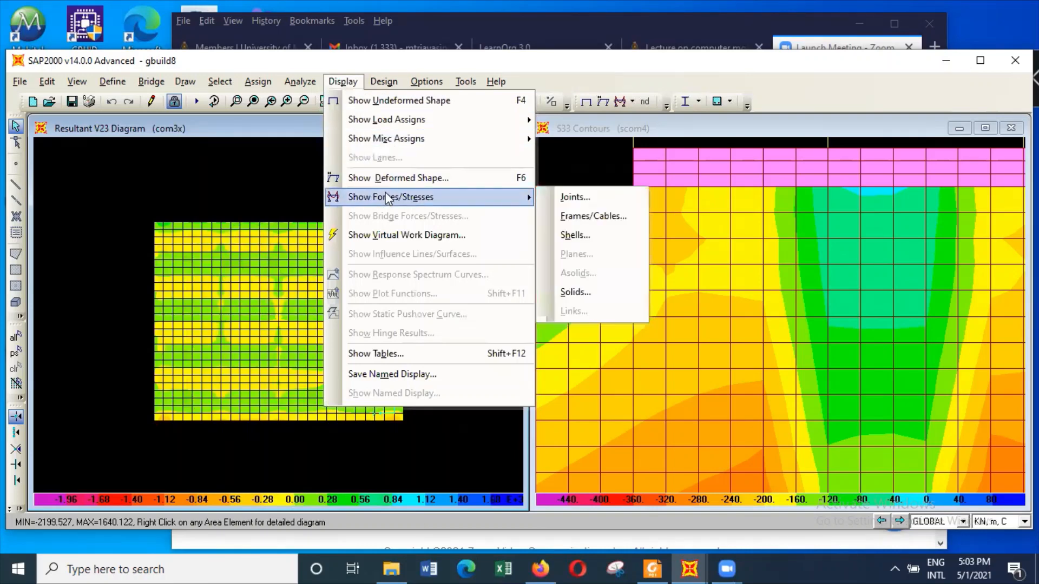
left_click(616, 239)
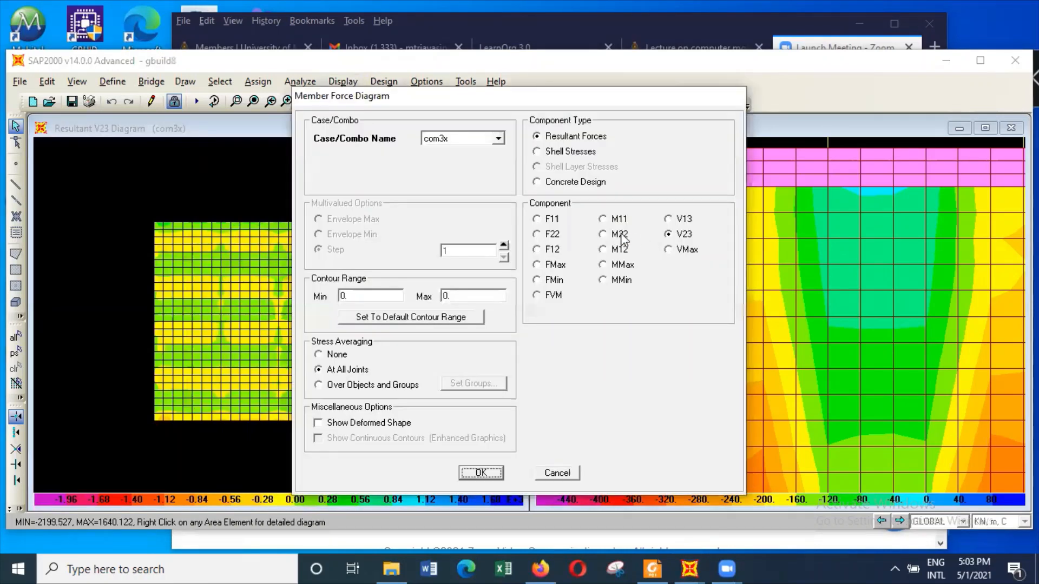
left_click(619, 233)
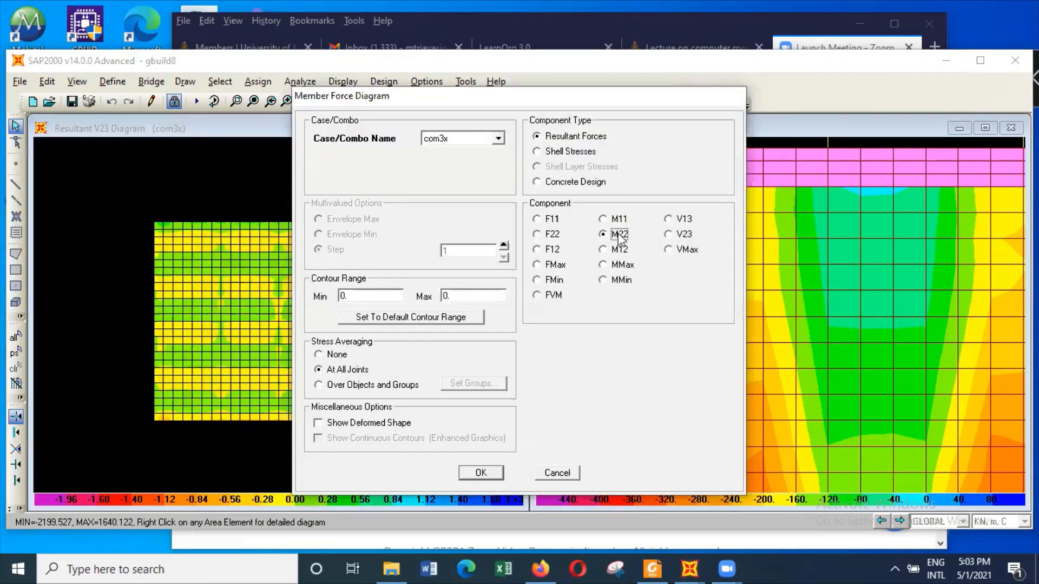
left_click(484, 470)
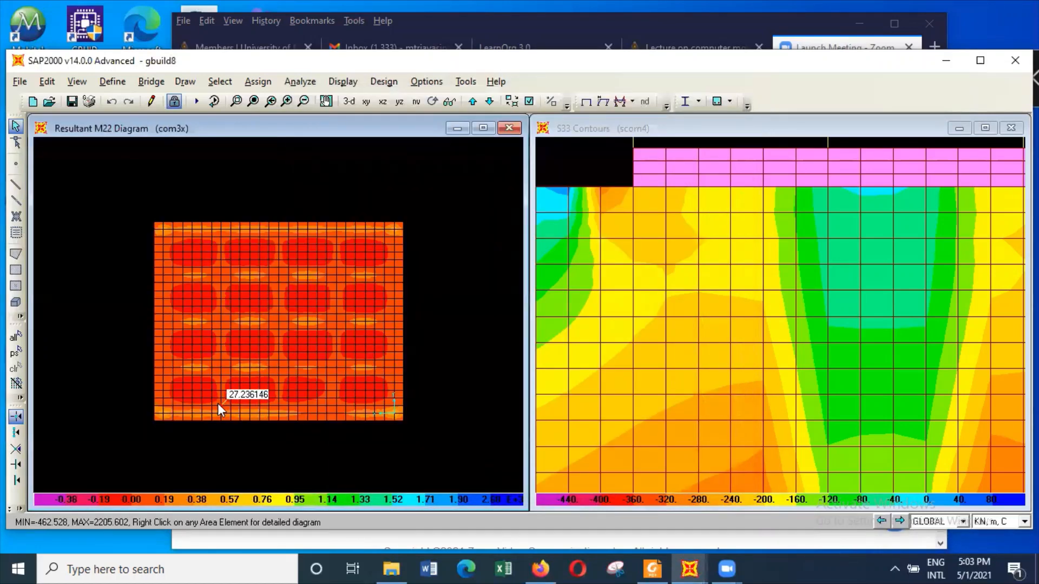
Examine the M22 moments across the base slab, reading values inside the panels, between them and along the slab's edge
mouse_move(192, 296)
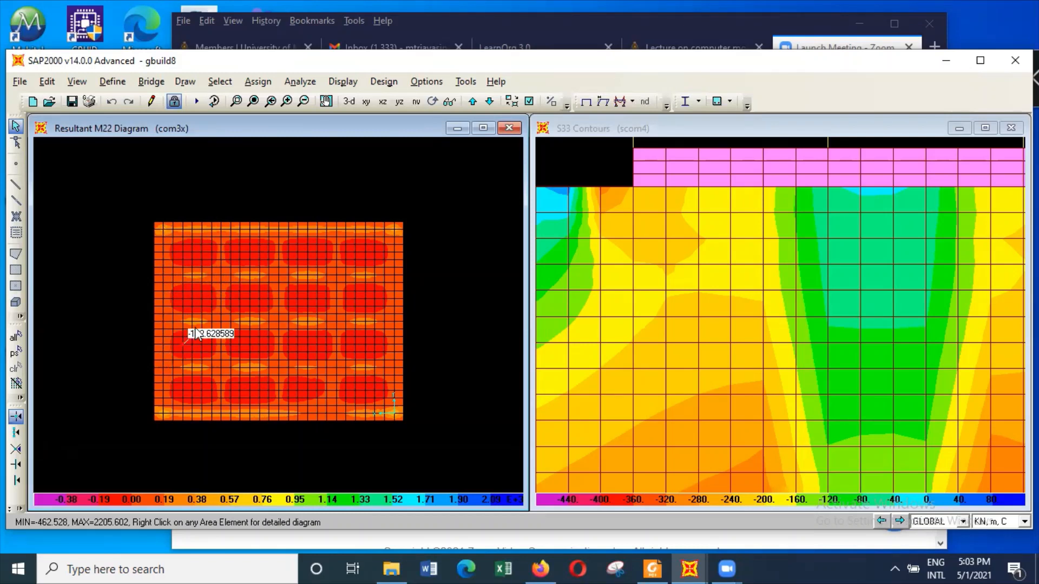
mouse_move(230, 231)
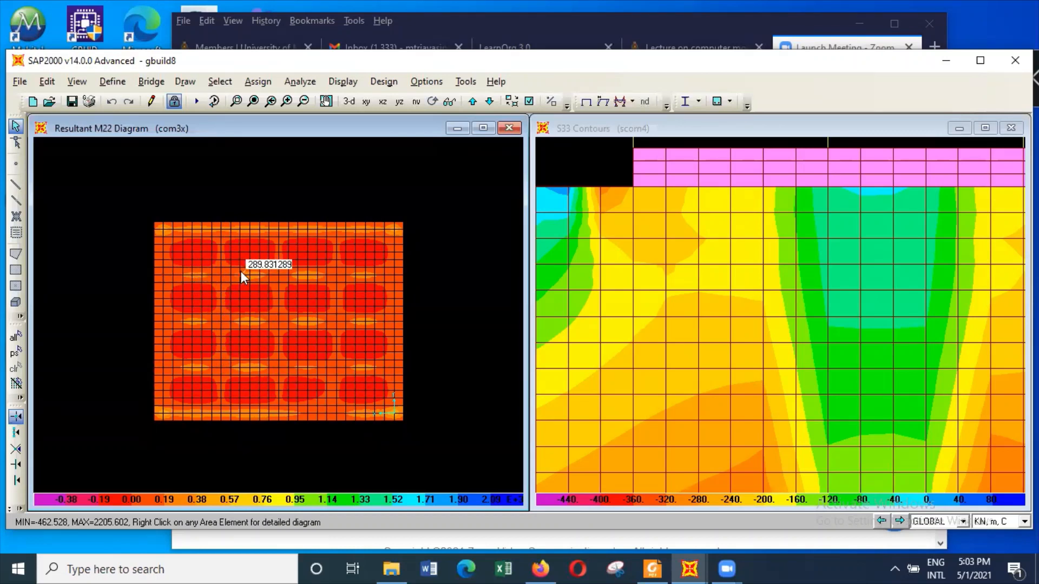
mouse_move(163, 223)
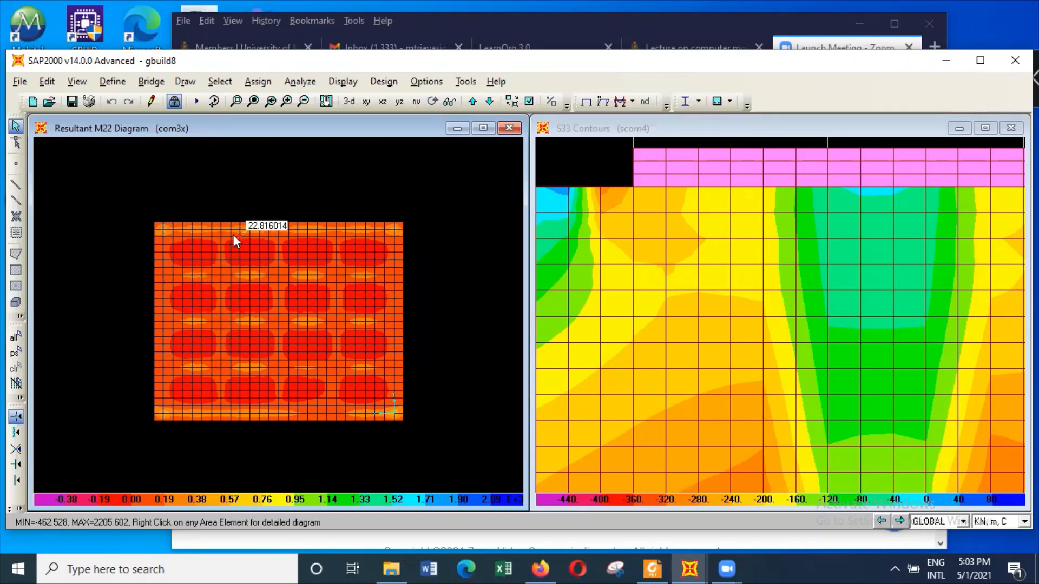
mouse_move(206, 249)
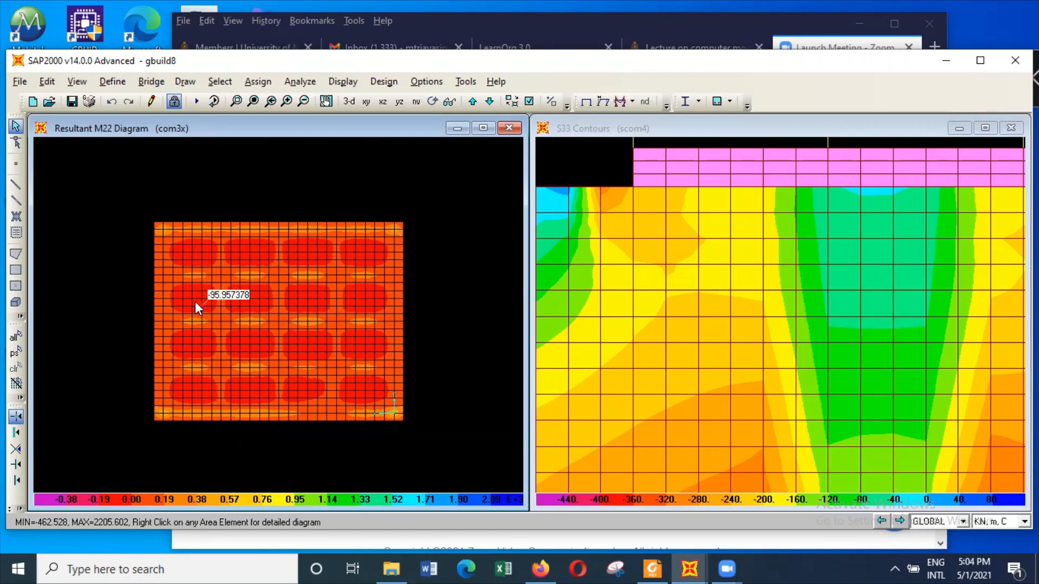
mouse_move(195, 339)
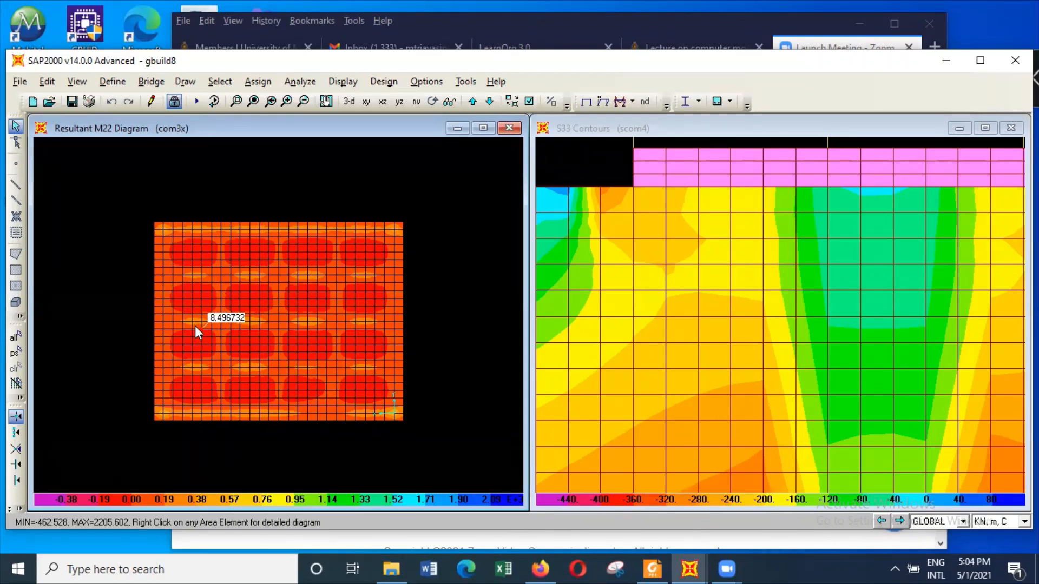
mouse_move(251, 339)
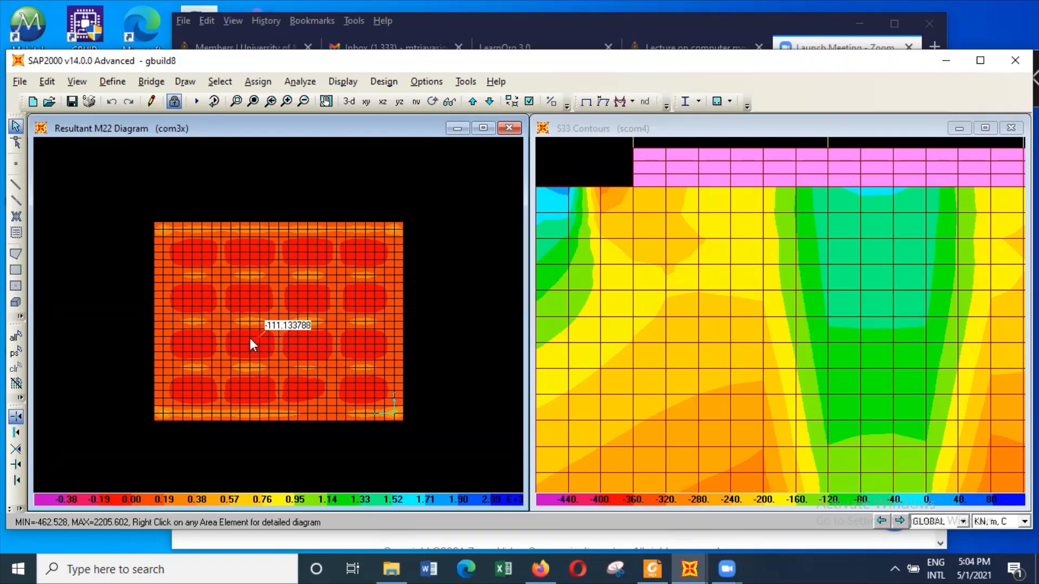
mouse_move(311, 297)
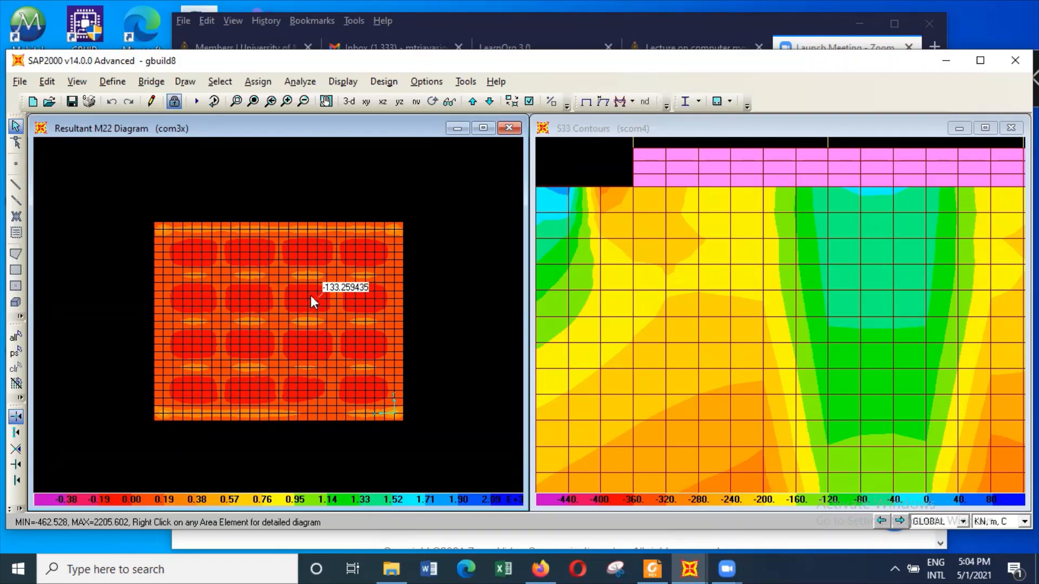
mouse_move(265, 388)
mouse_move(178, 274)
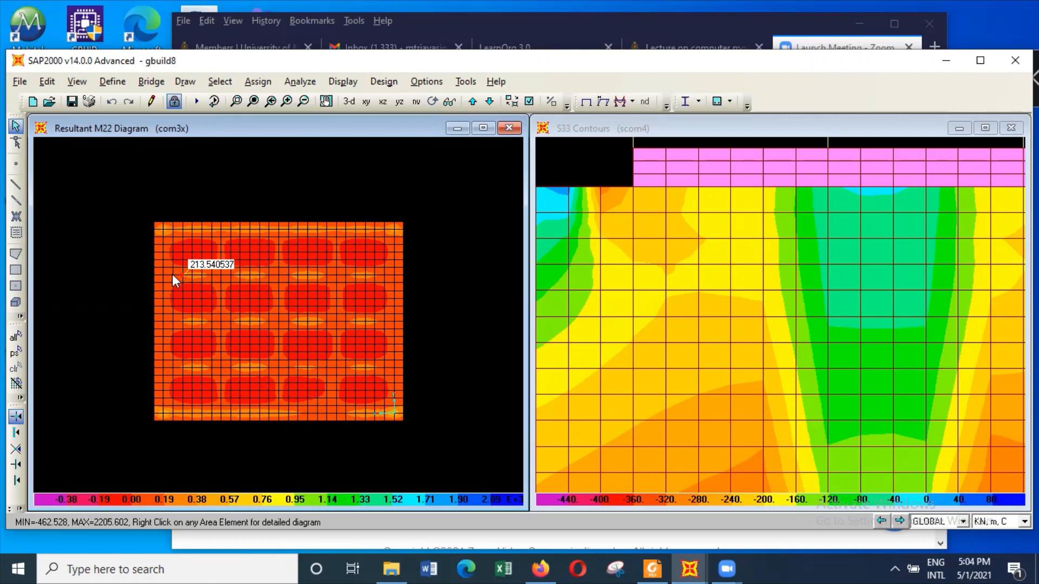
Read M22 moments near the bottom slab's corner, along its edge, and inside and between the outer panels
mouse_move(252, 267)
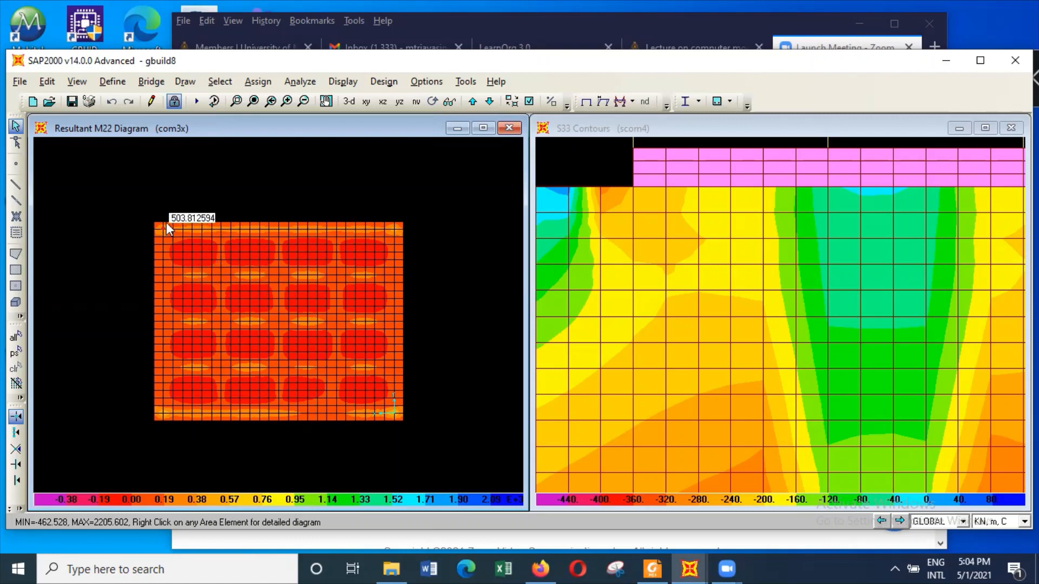
mouse_move(233, 226)
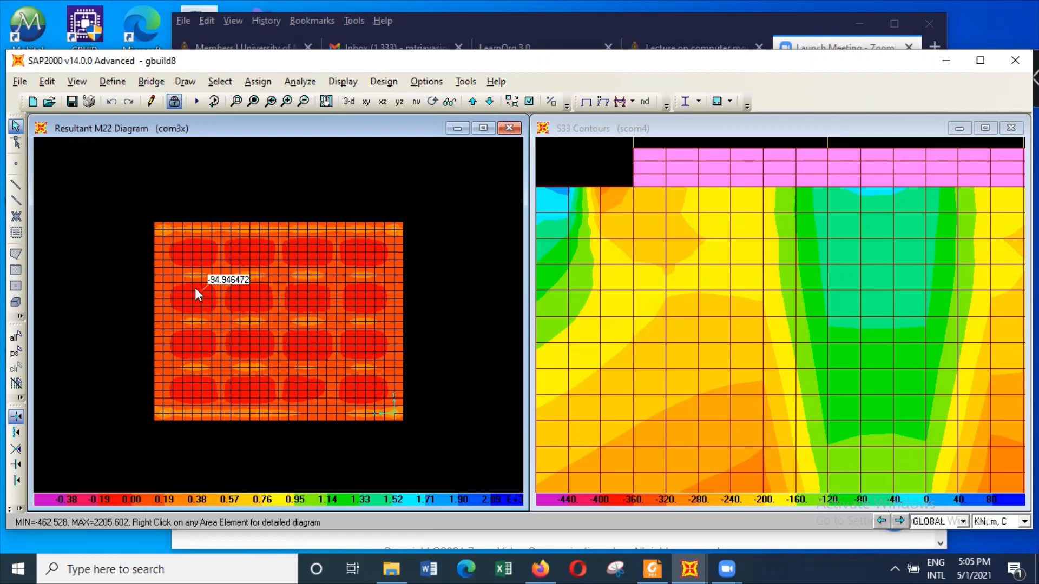
mouse_move(180, 297)
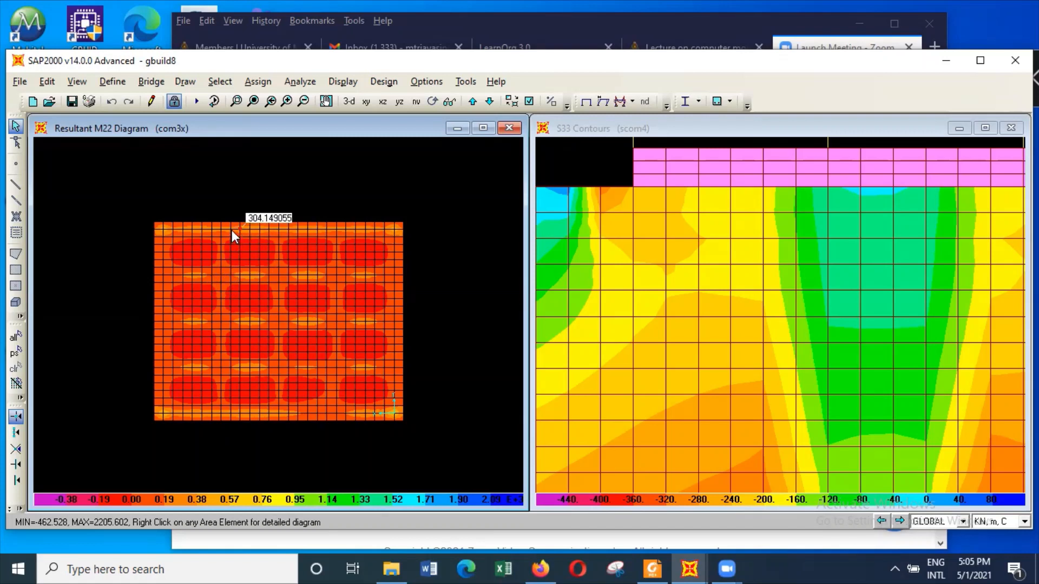
mouse_move(223, 370)
mouse_move(390, 255)
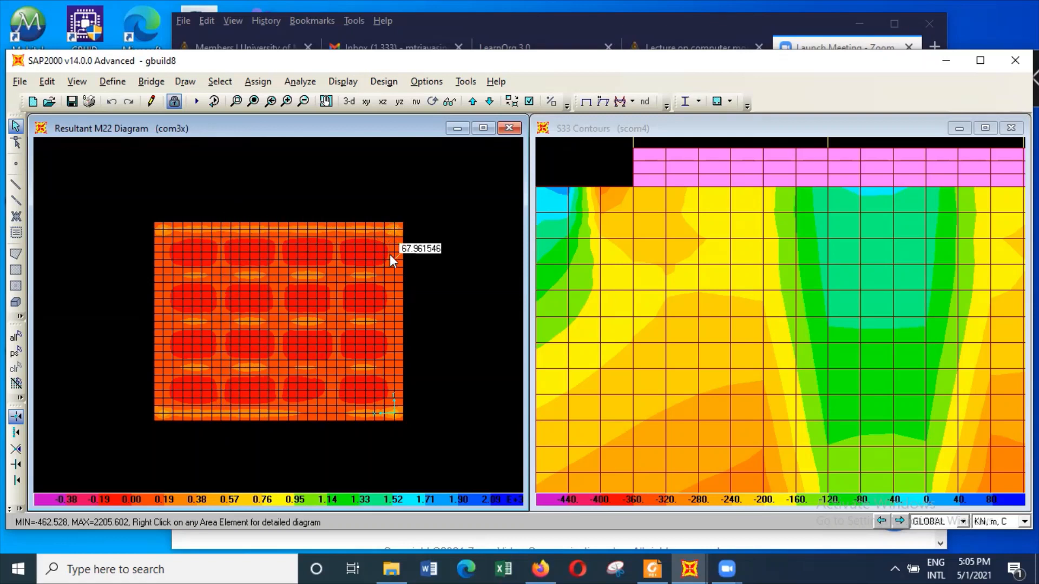
mouse_move(368, 382)
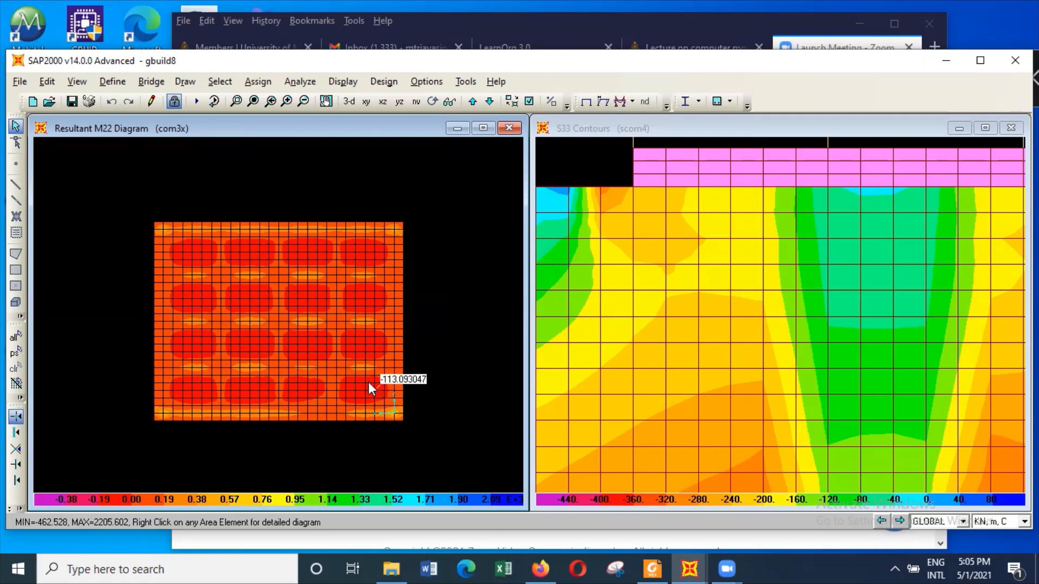
mouse_move(380, 352)
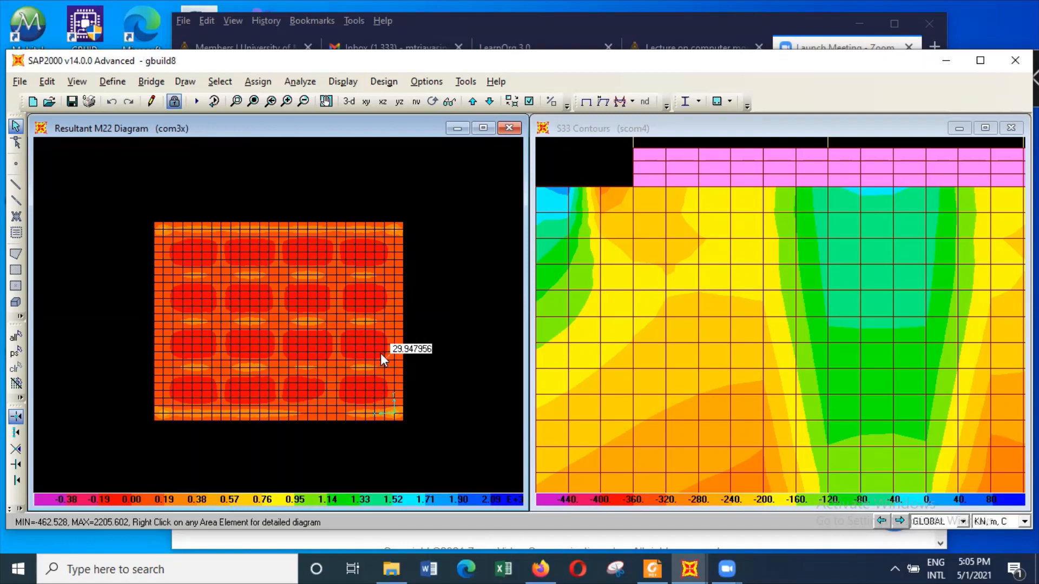
mouse_move(359, 287)
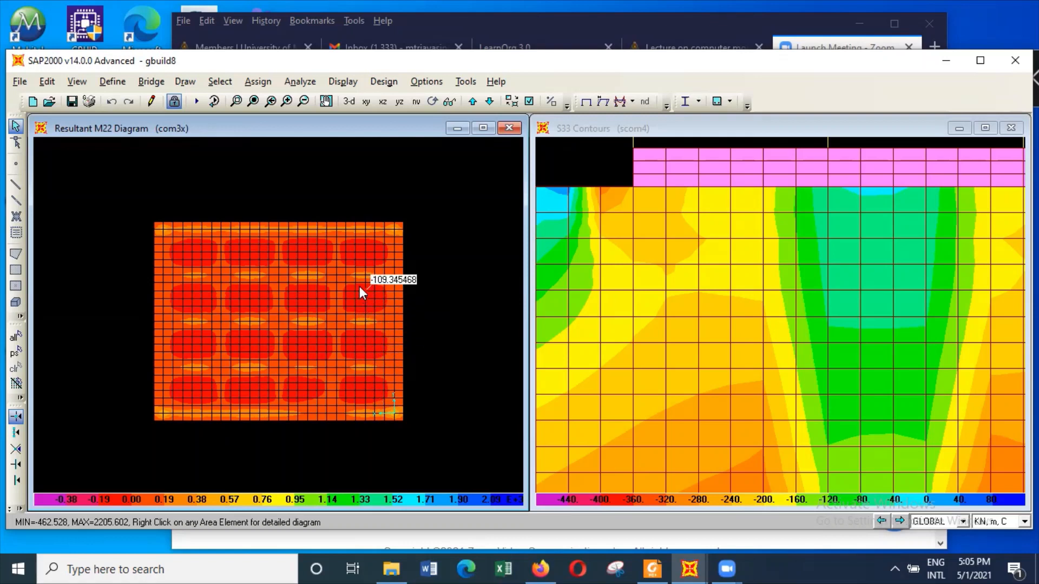
Switch the M22 plan to the X-Y plane at Z = 1.5 m and inspect the moments across that slab
left_click(362, 163)
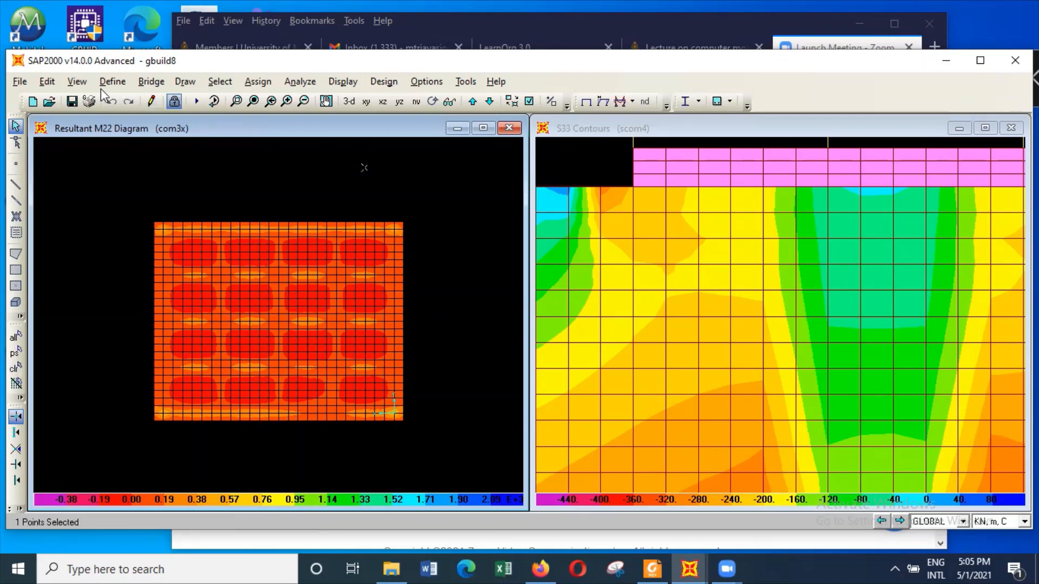
left_click(81, 86)
left_click(112, 119)
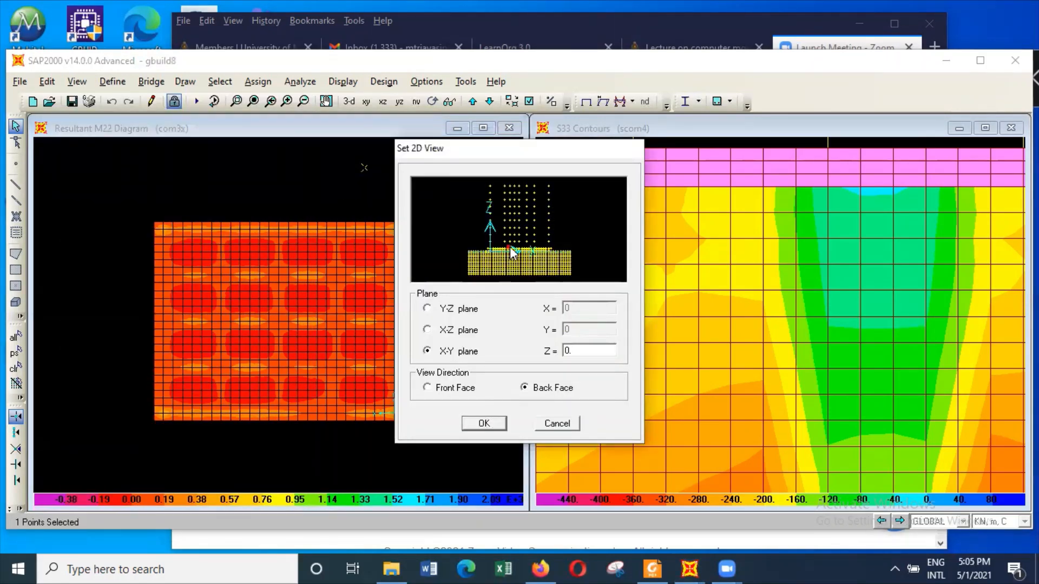
left_click(510, 247)
left_click(480, 424)
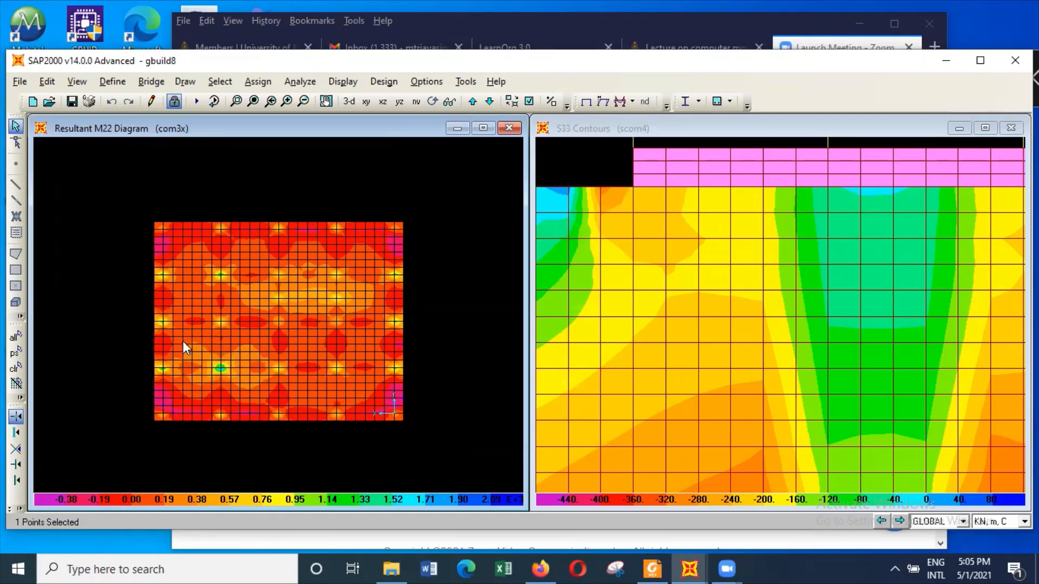
mouse_move(182, 342)
mouse_move(237, 389)
mouse_move(362, 345)
mouse_move(249, 293)
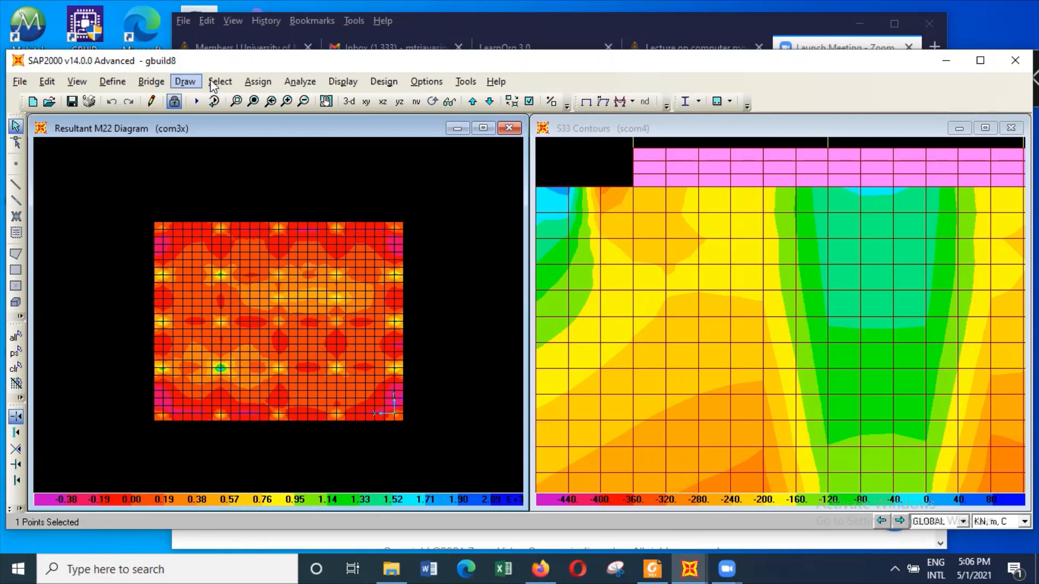
Replace the soil S33 contours with the undeformed shape of the full X-Z elevation at Y = 0
left_click(589, 165)
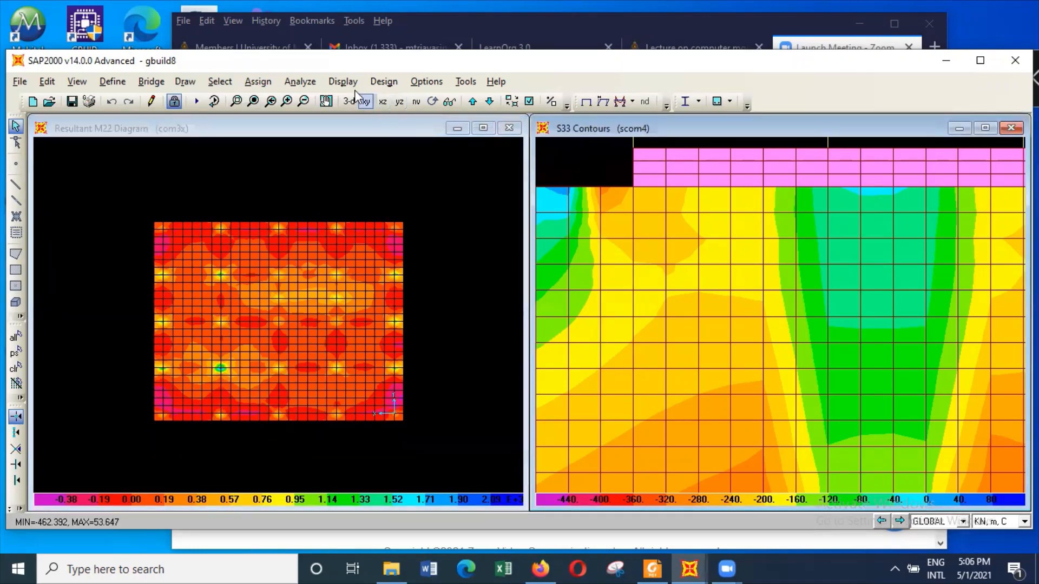
left_click(343, 81)
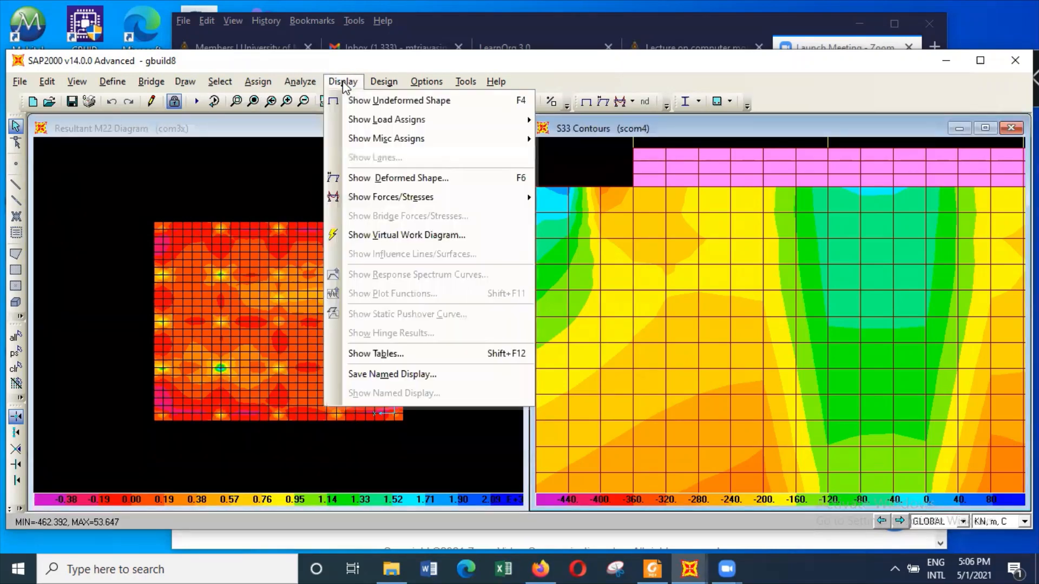
left_click(377, 100)
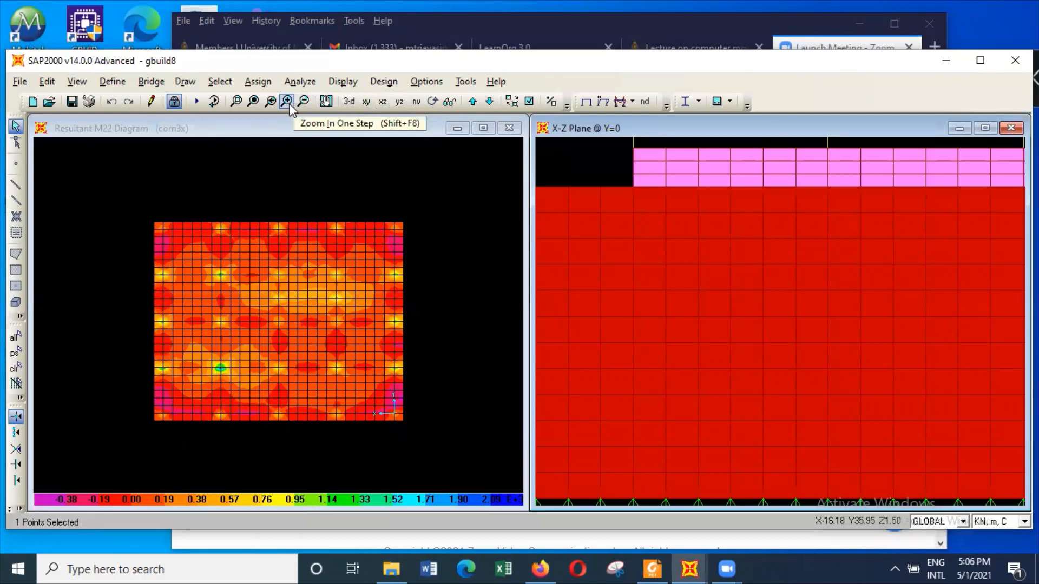
left_click(270, 102)
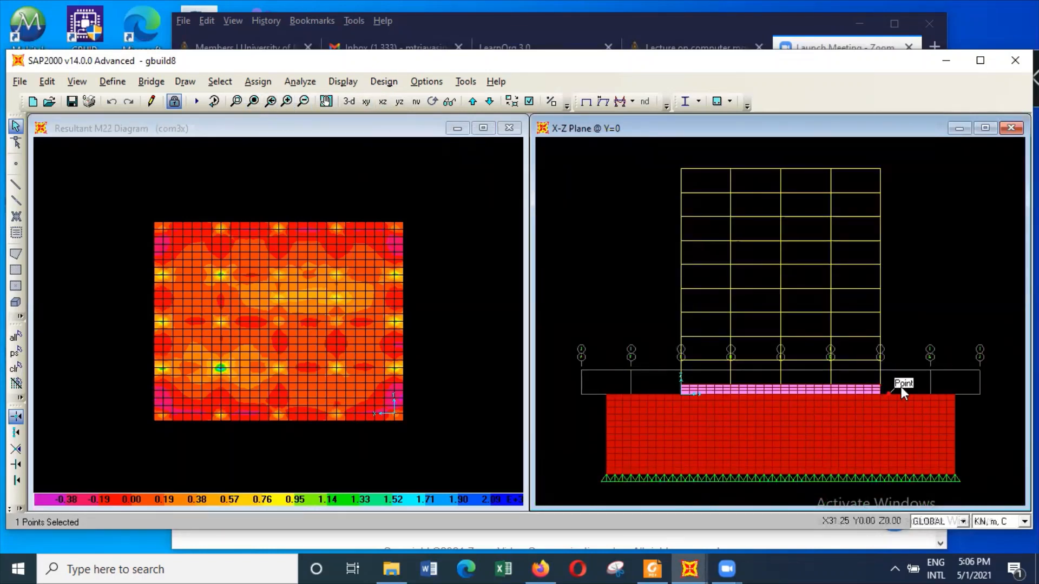
Try to isolate the foundation and lowest columns from the Y = 0 elevation, and show the whole model again in 3-D
left_click_drag(905, 394, 694, 343)
left_click_drag(897, 394, 638, 363)
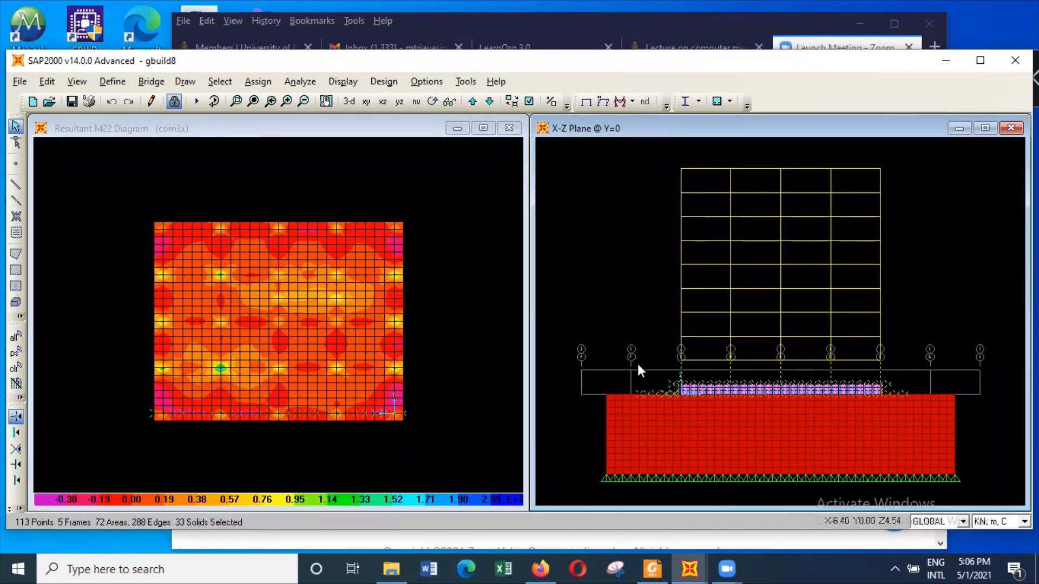
right_click(606, 279)
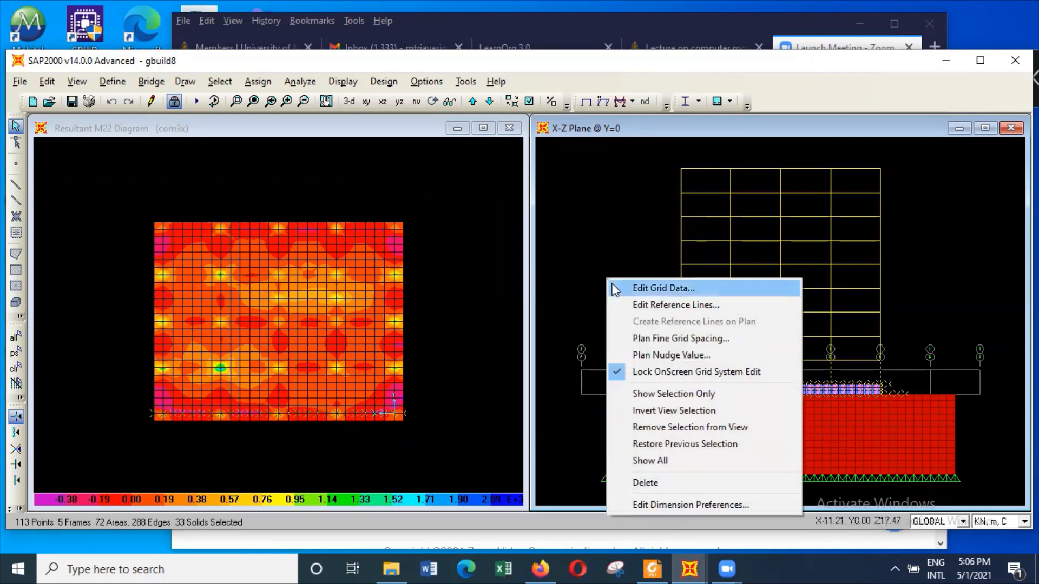
left_click(686, 395)
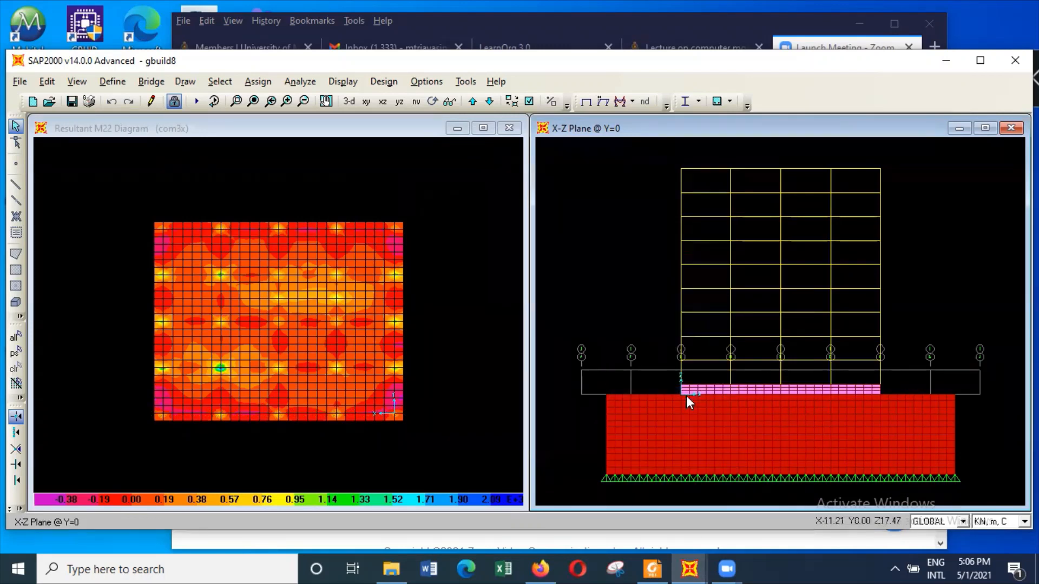
left_click(343, 102)
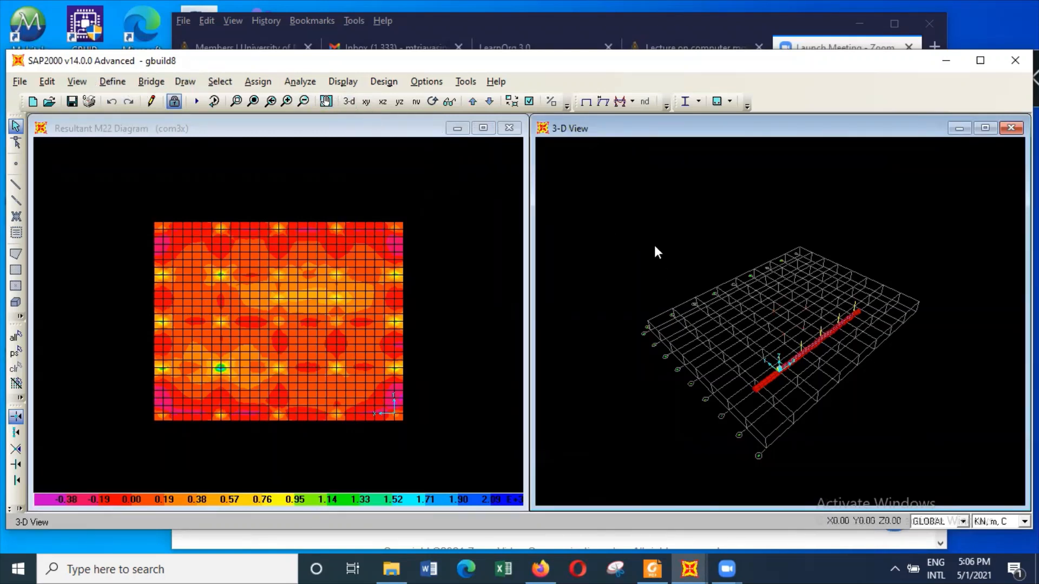
right_click(616, 235)
left_click(667, 416)
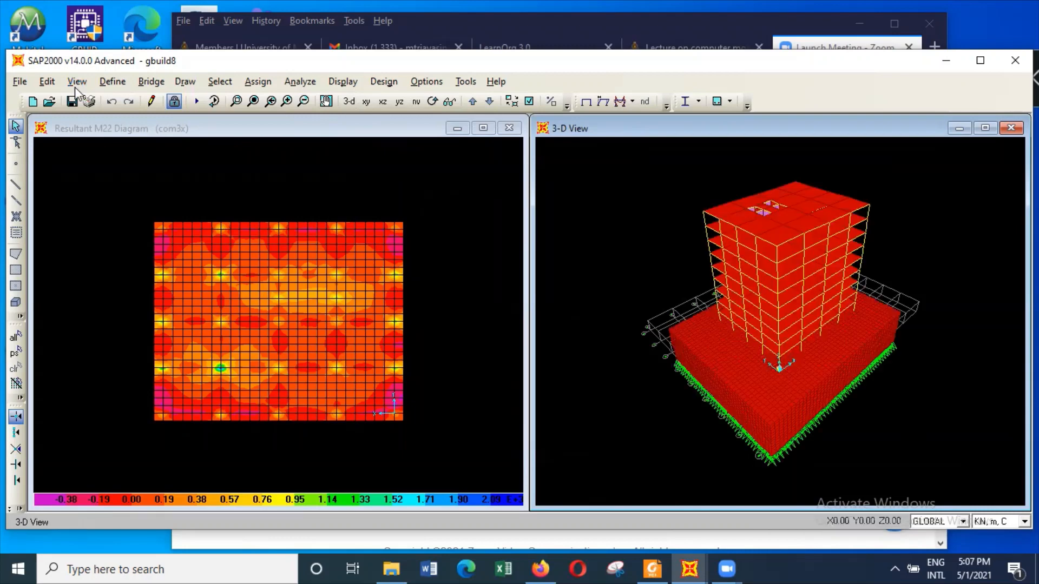
Set the 3-D view to the XZ direction with plan angle 270, elevation 0 and a reduced aperture to flatten the perspective
left_click(77, 82)
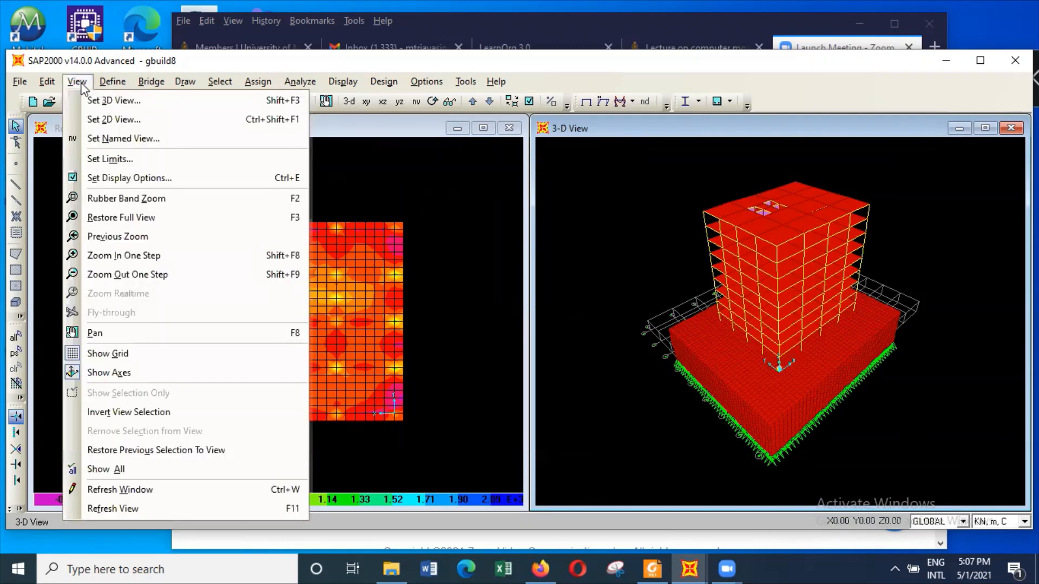
left_click(115, 102)
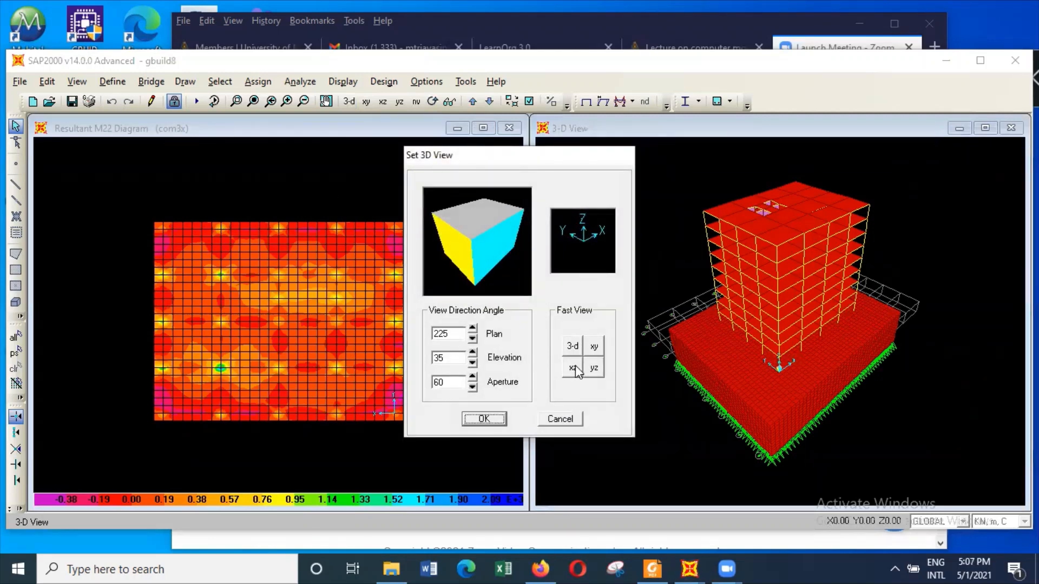
left_click(575, 369)
left_click(472, 387)
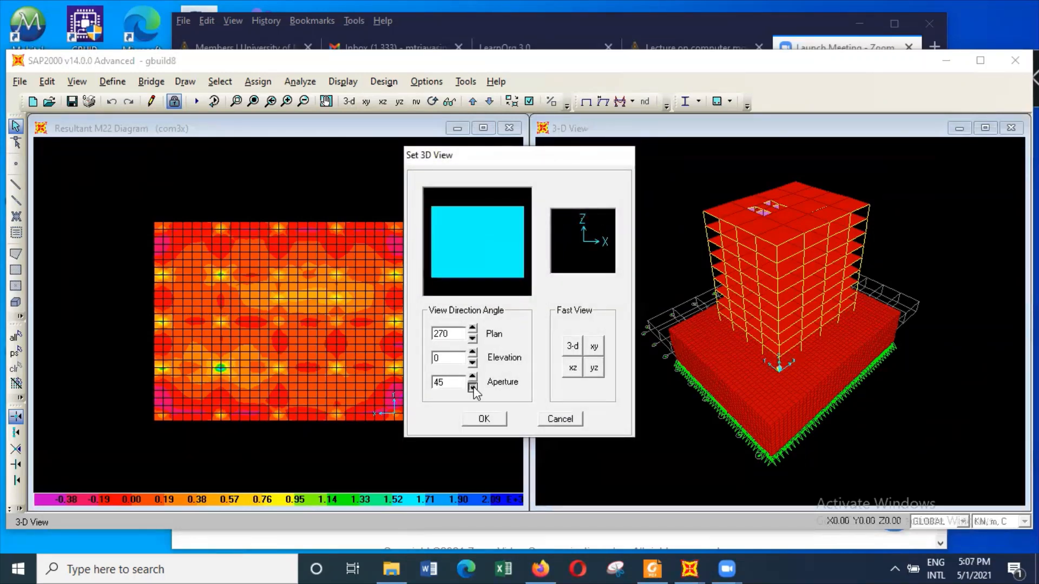
left_click(484, 420)
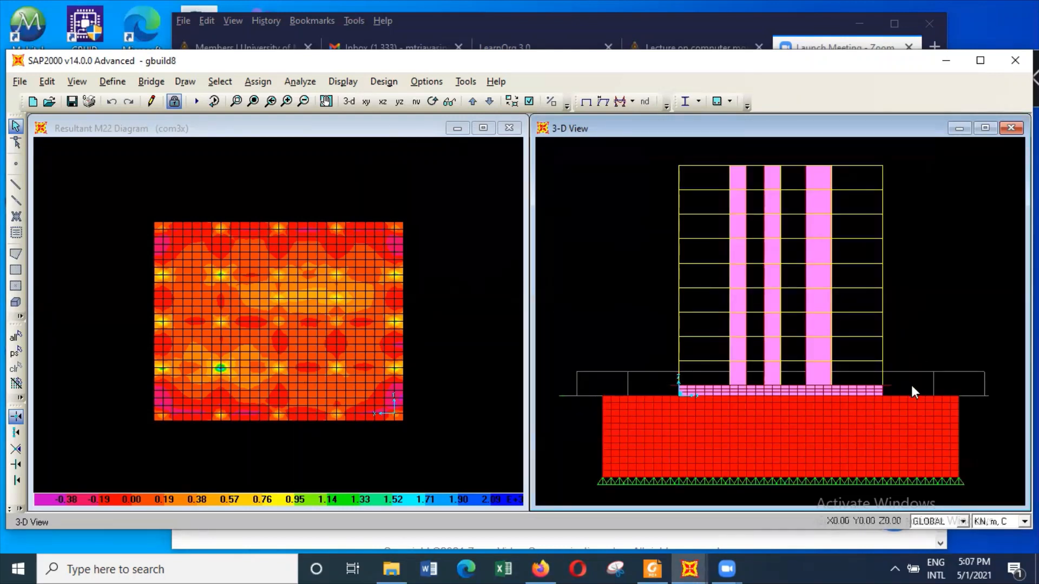
Show only the foundation with its lowest columns, core walls and top soil layer, and display this part in 3-D
left_click_drag(899, 395, 654, 364)
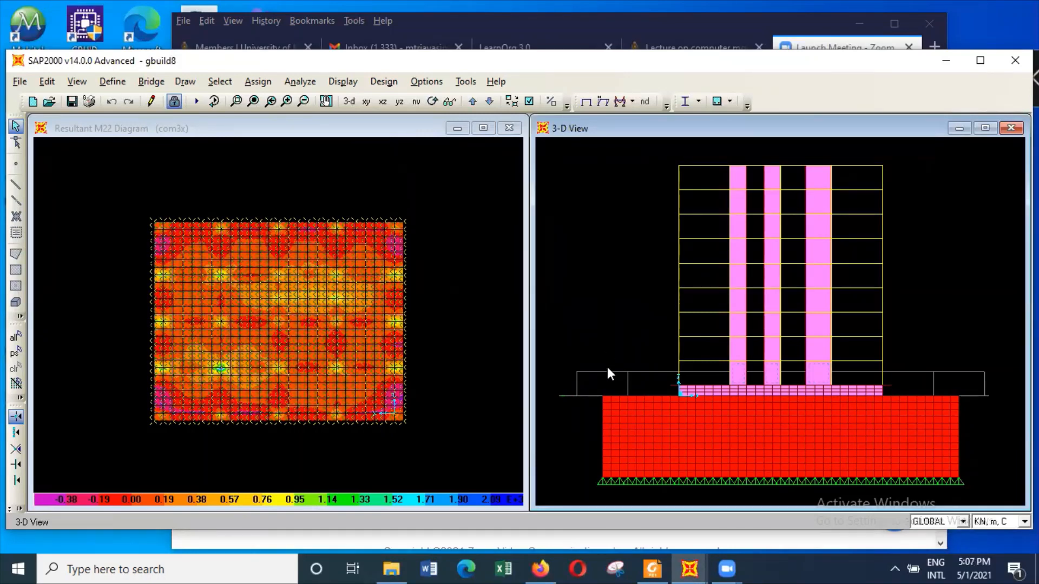
right_click(609, 260)
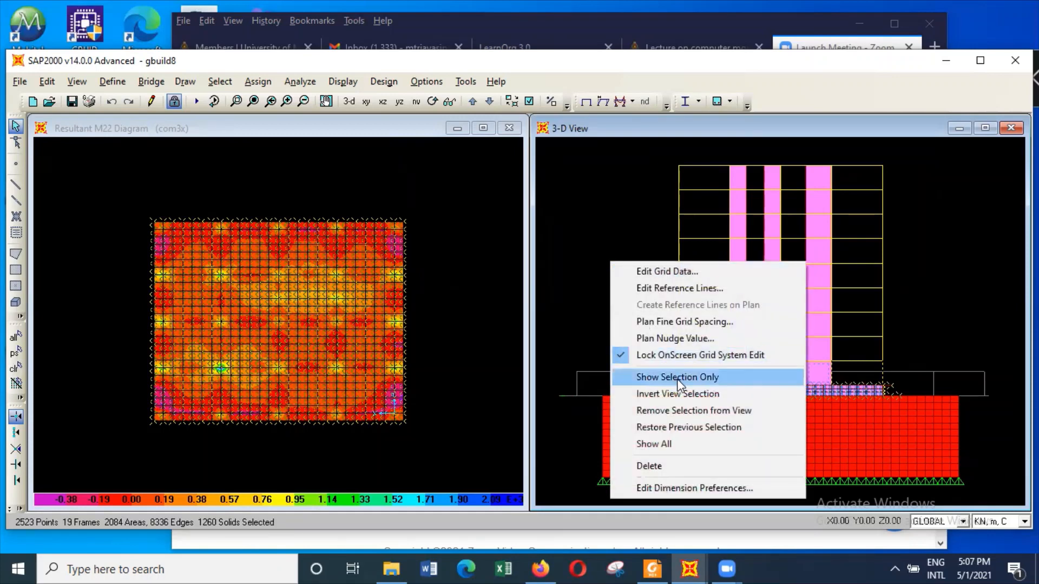
left_click(677, 377)
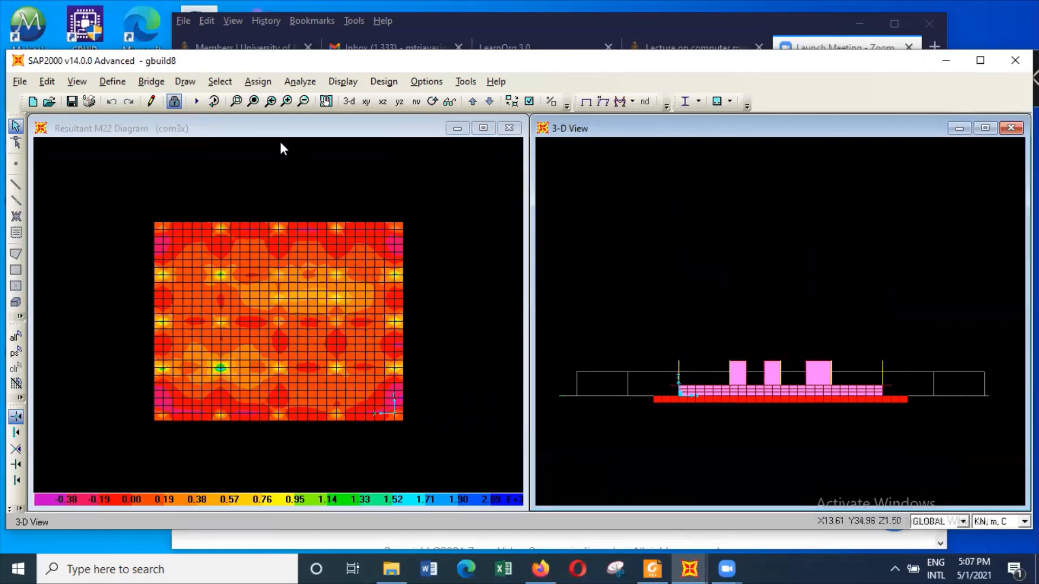
left_click(348, 101)
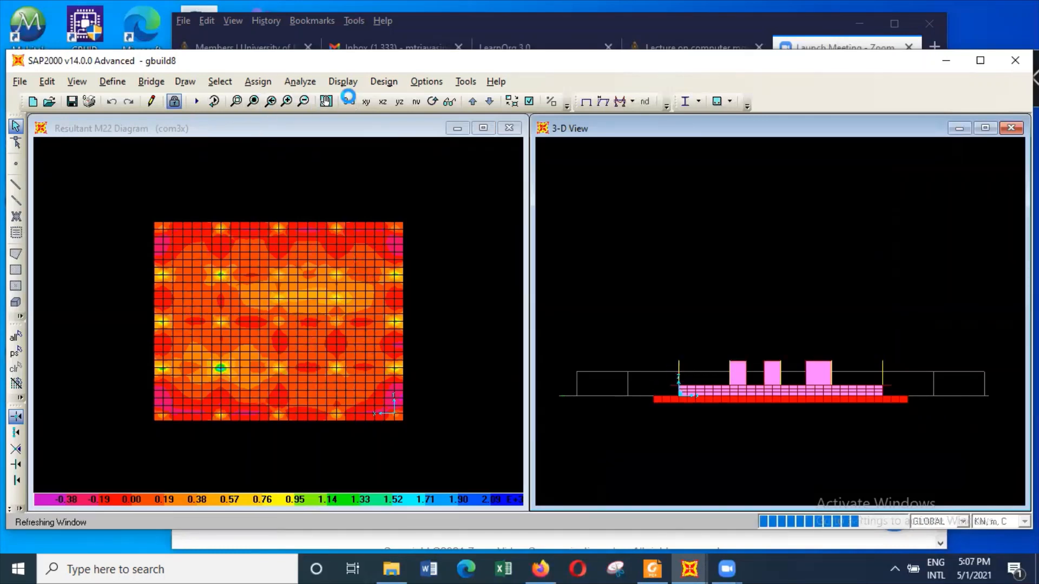
left_click(236, 102)
left_click_drag(731, 262, 807, 342)
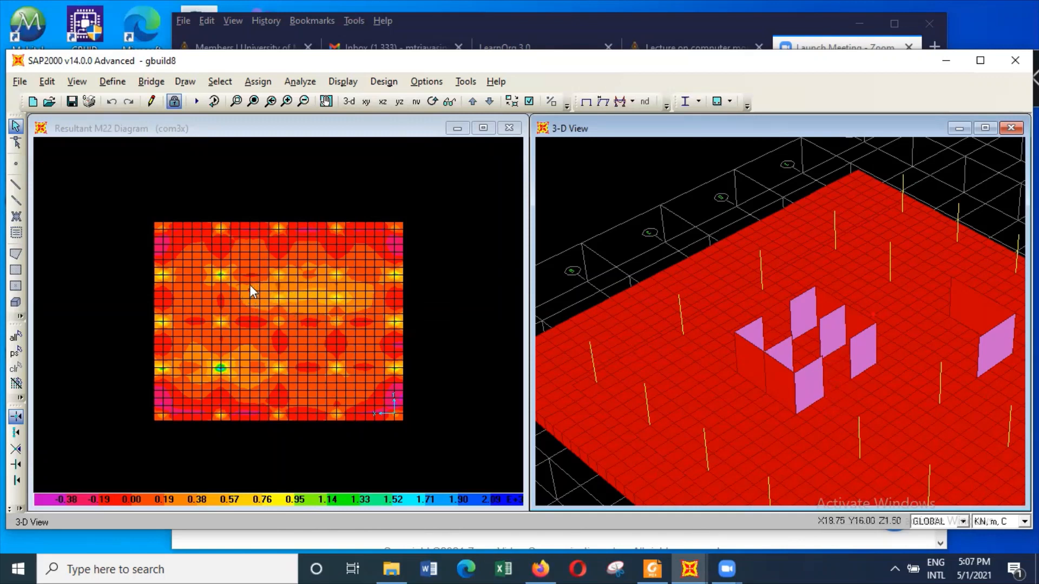
Read M22 moments of the slab at Z = 1.5 m around the core walls, at the corner and along the edges
mouse_move(276, 278)
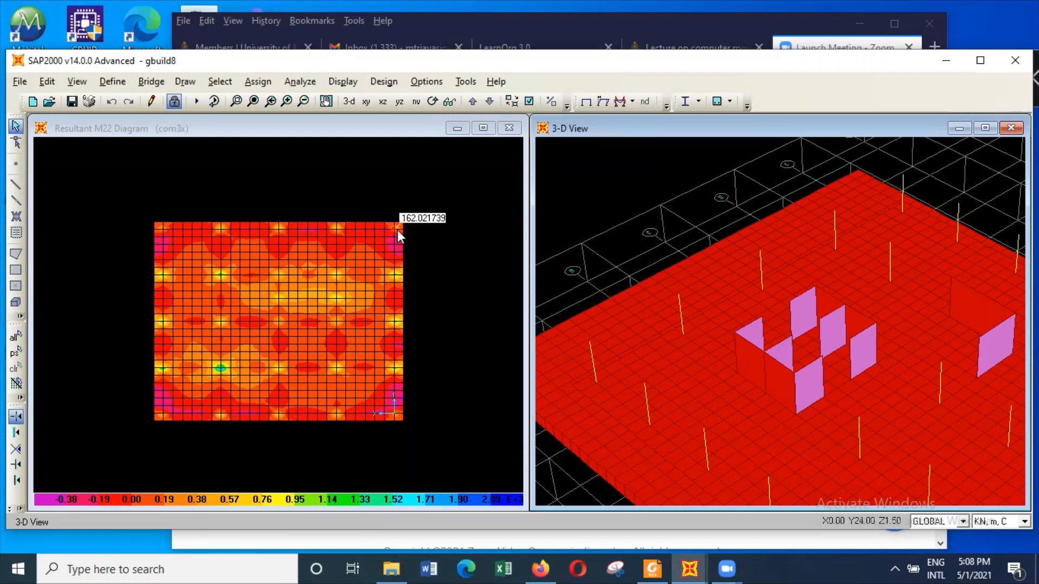
mouse_move(396, 304)
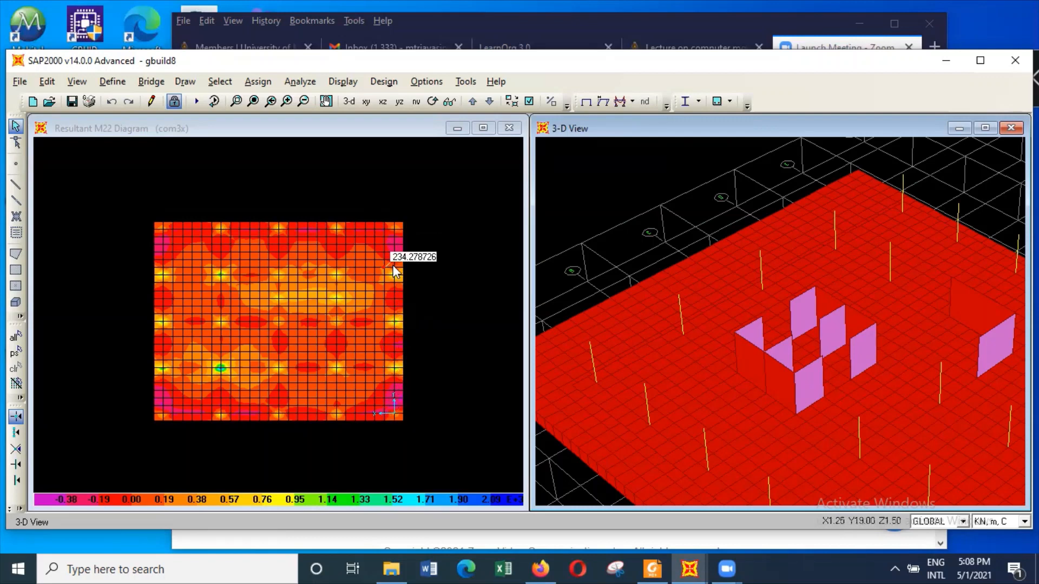
mouse_move(388, 401)
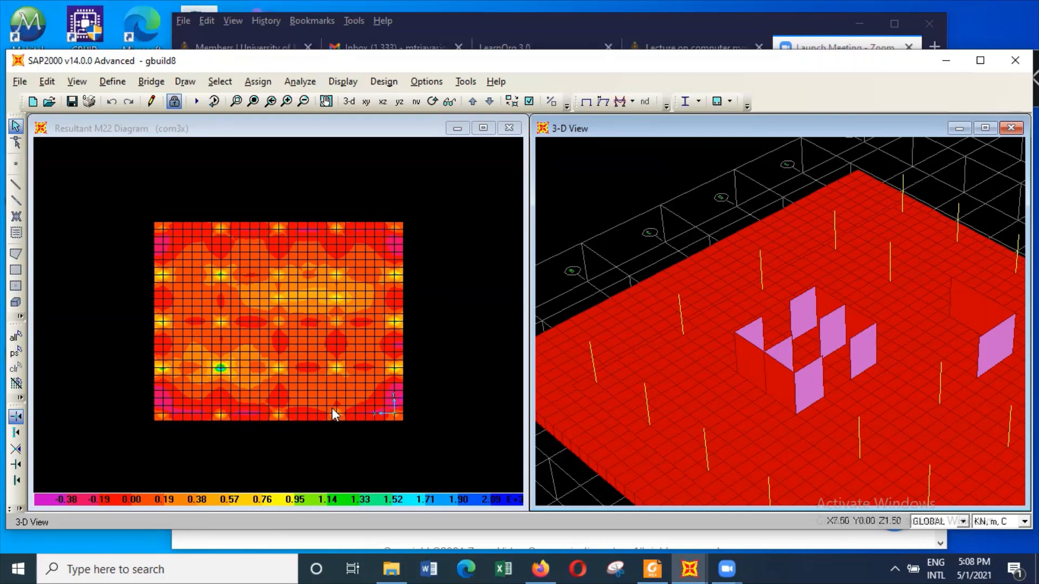
mouse_move(352, 387)
mouse_move(371, 372)
Switch the view of the isolated foundation to the X-Z plane at Y = 0
left_click(80, 82)
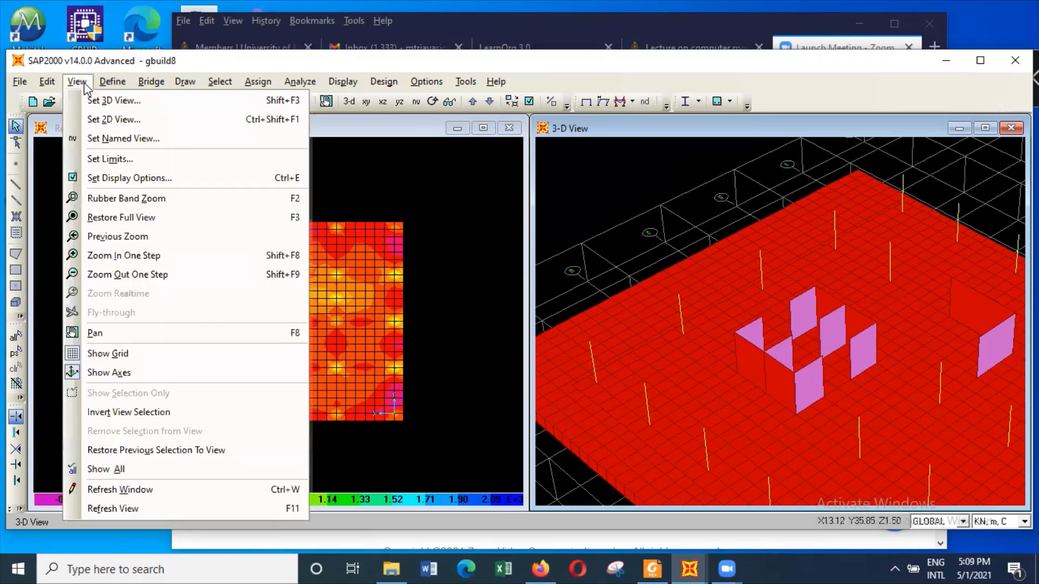
left_click(129, 121)
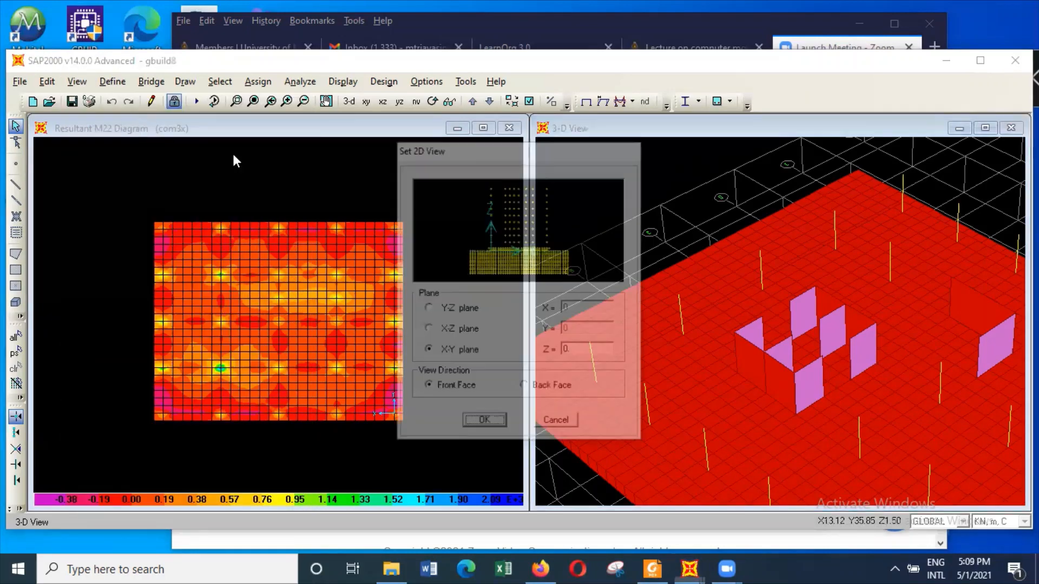
left_click(464, 331)
left_click(483, 426)
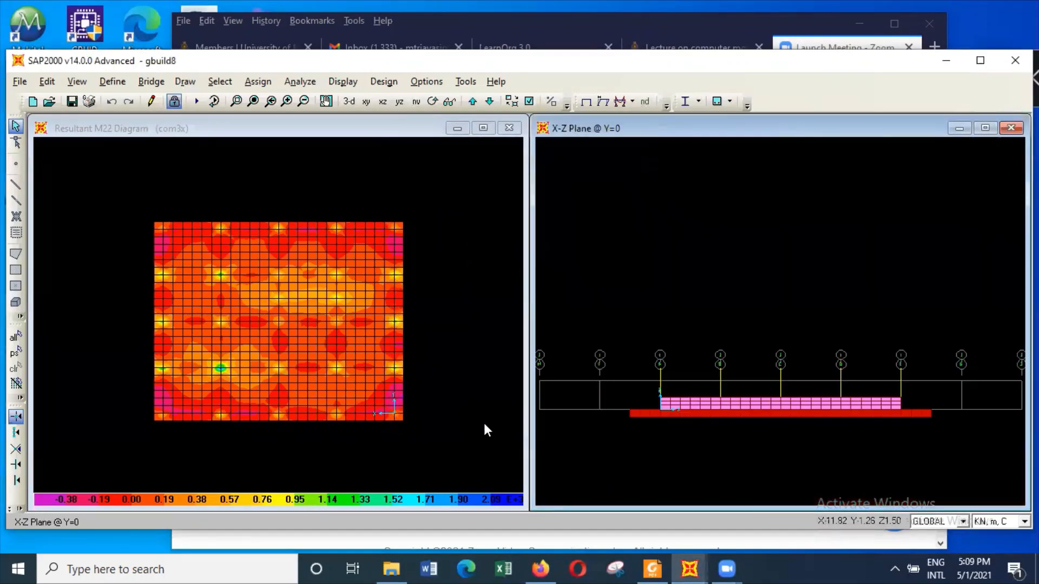
Restore the whole model in the X-Z view at Y = 0 and display the solids' S33 stress contours for scom4
right_click(680, 308)
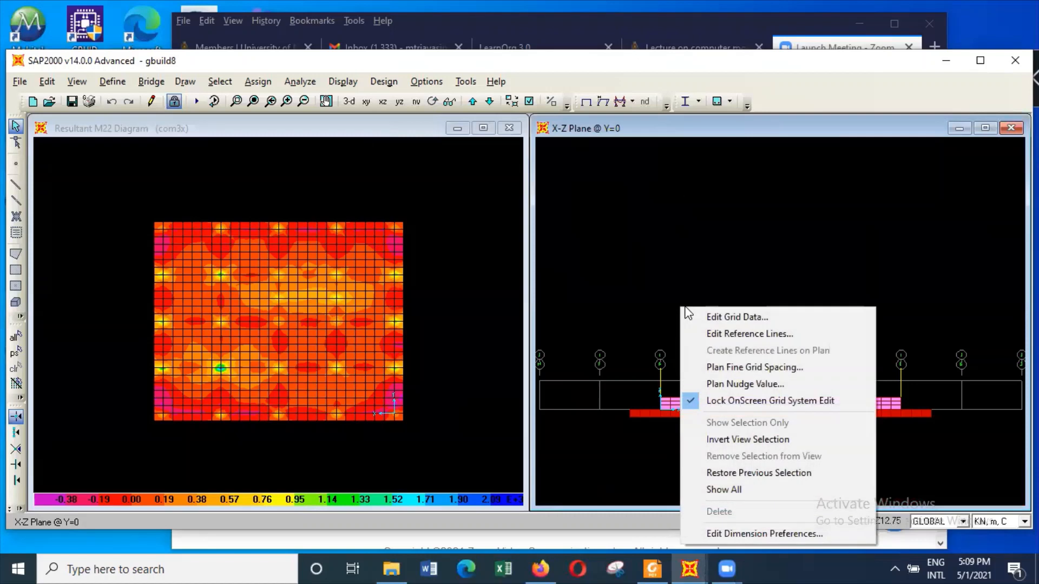
left_click(742, 489)
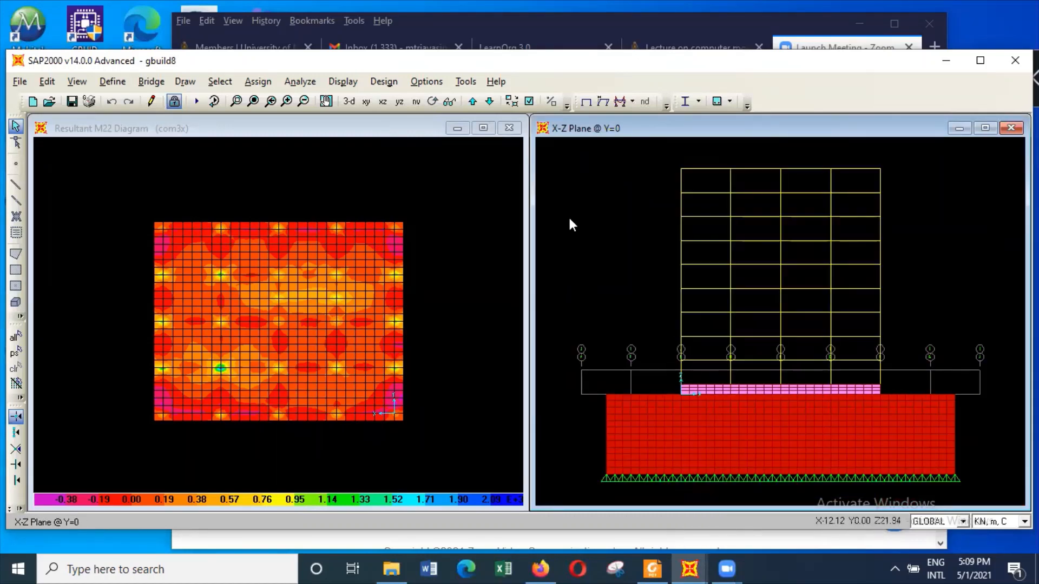
left_click(344, 84)
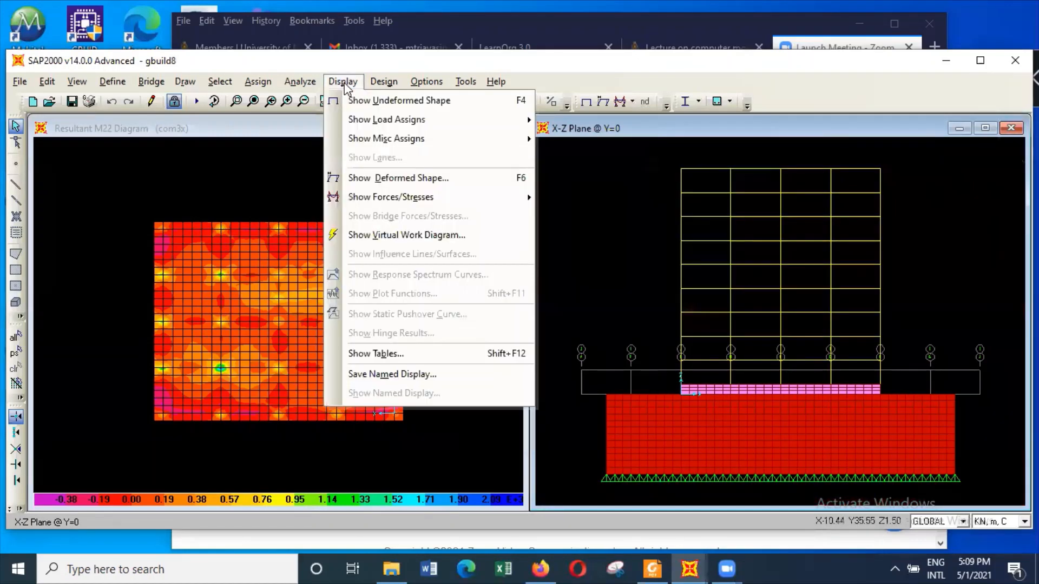
mouse_move(393, 197)
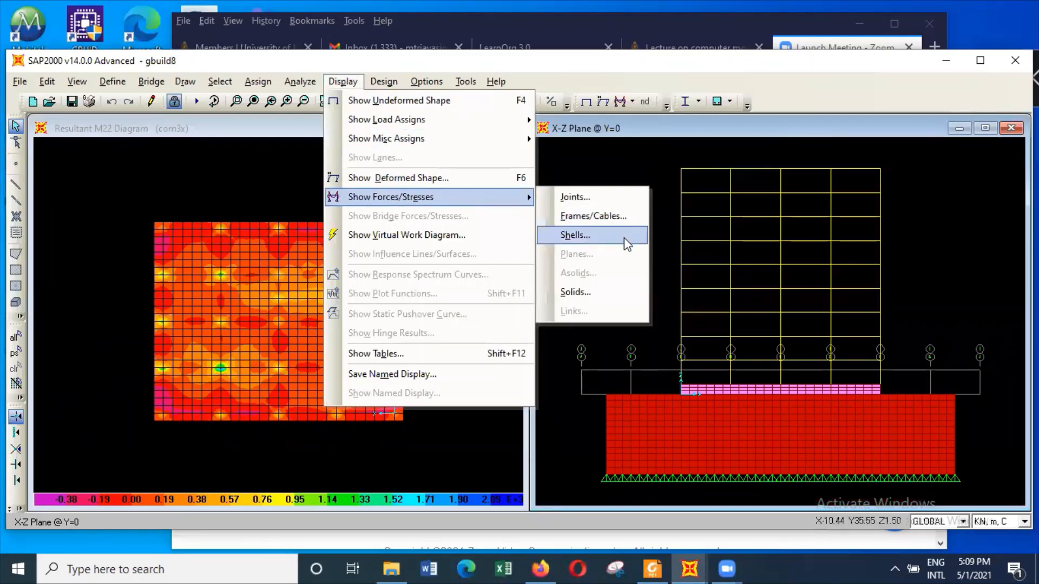
left_click(614, 292)
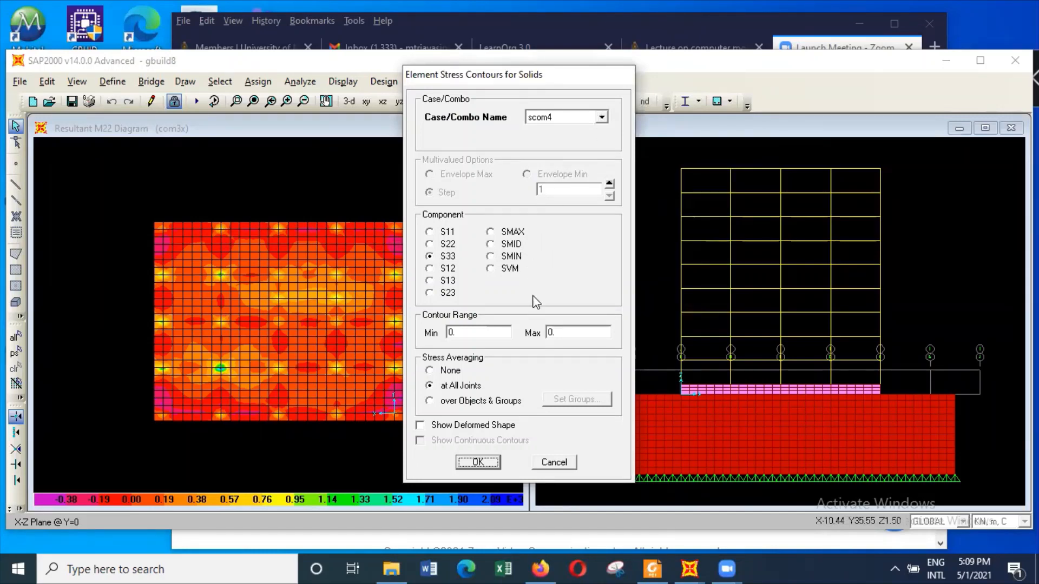
left_click(479, 462)
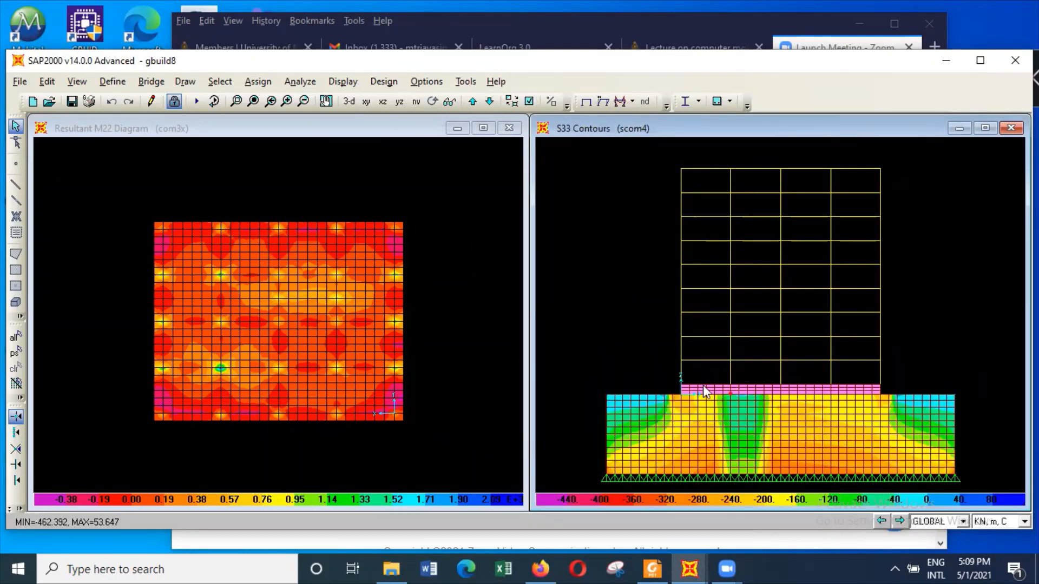
Switch the M22 diagram view of the slab to the X-Z plane at Y = 24
left_click(470, 304)
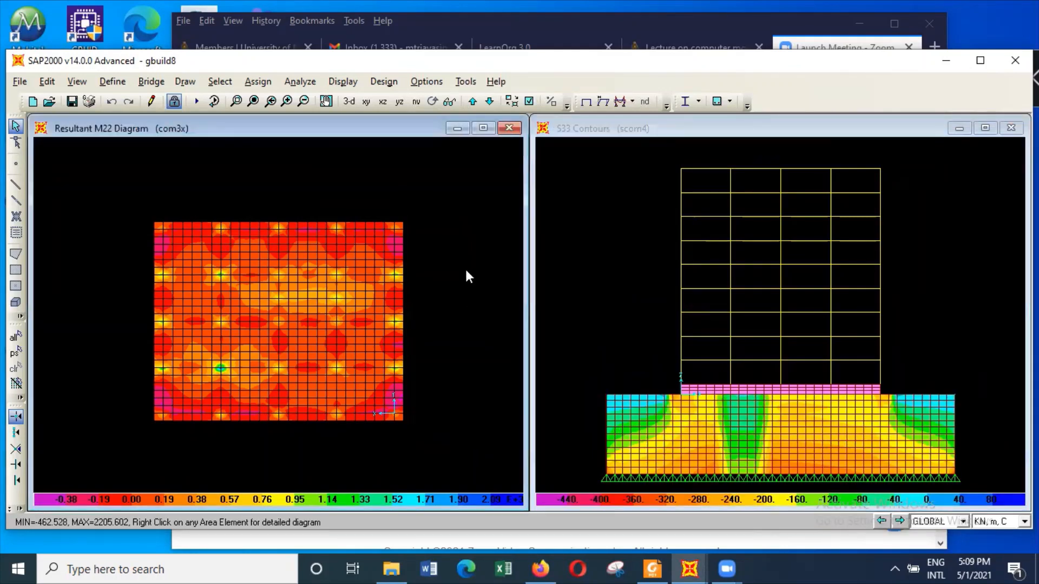
left_click(76, 82)
left_click(114, 119)
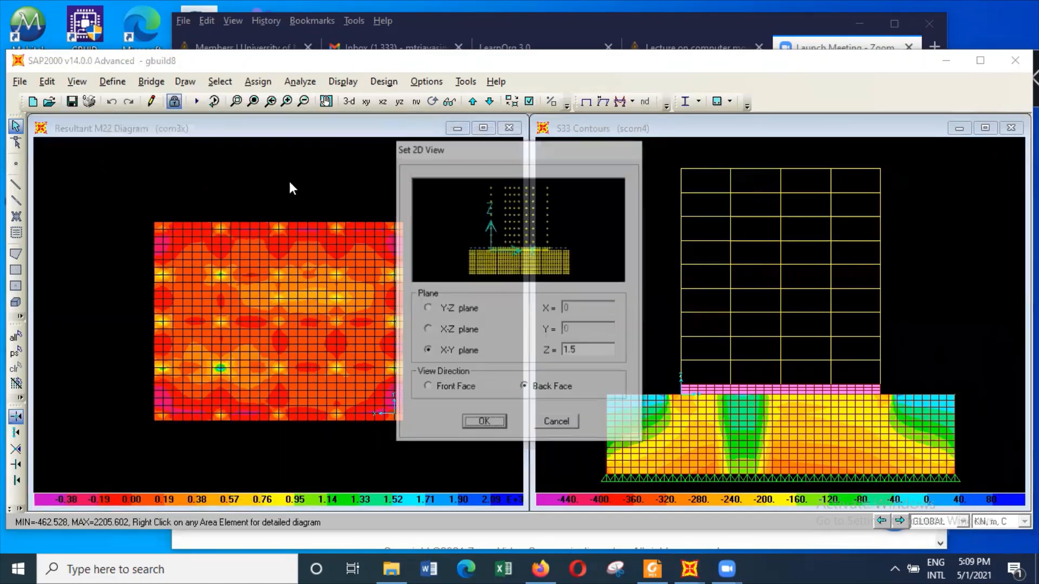
left_click(460, 333)
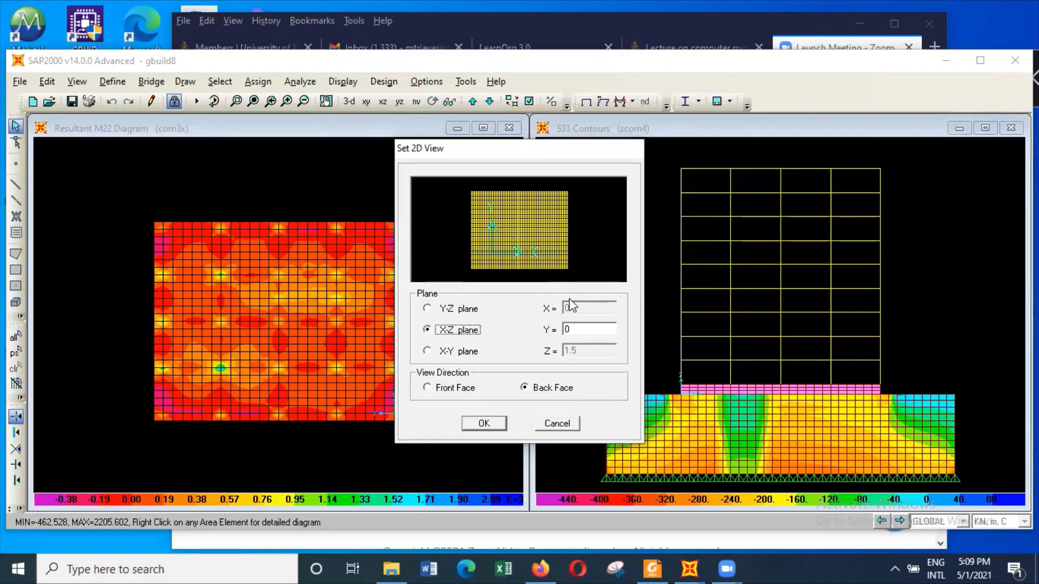
left_click(581, 329)
key("BackSpace")
type("24")
left_click(484, 424)
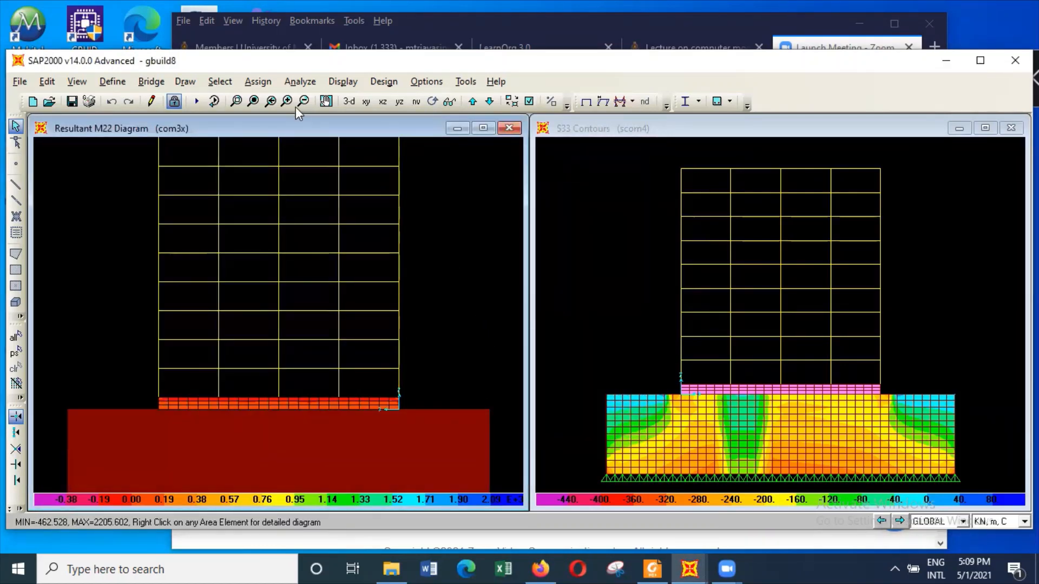
Display the S33 stress contours of the solids for combination scom3x in the Y = 24 view
left_click(341, 82)
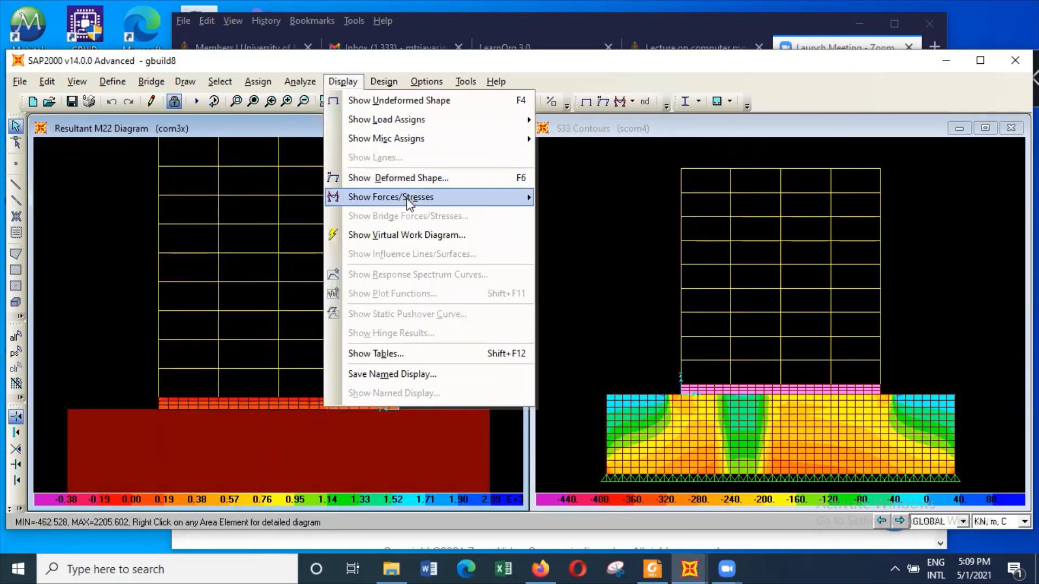
mouse_move(409, 199)
left_click(590, 291)
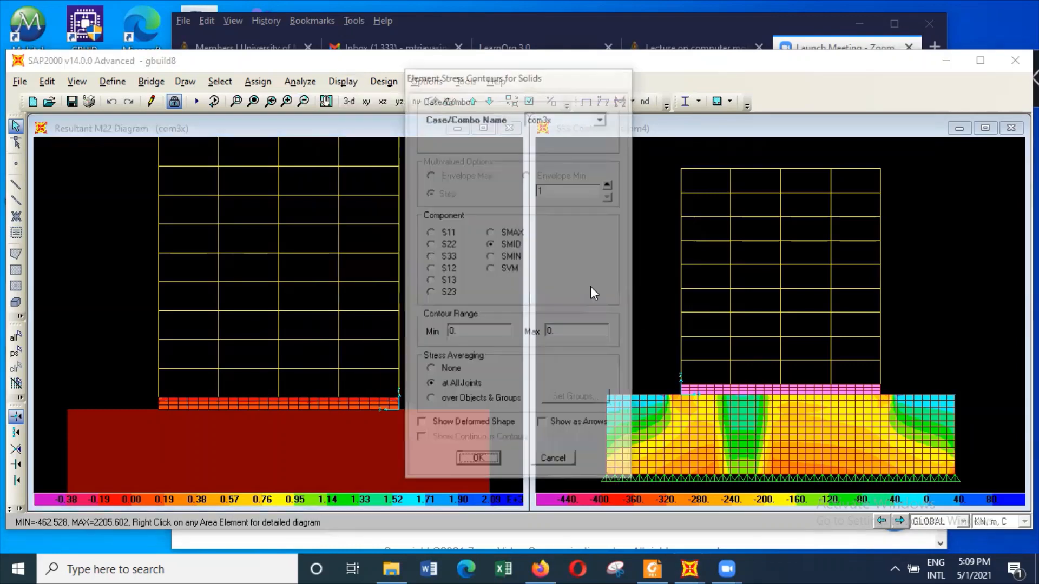
left_click(446, 256)
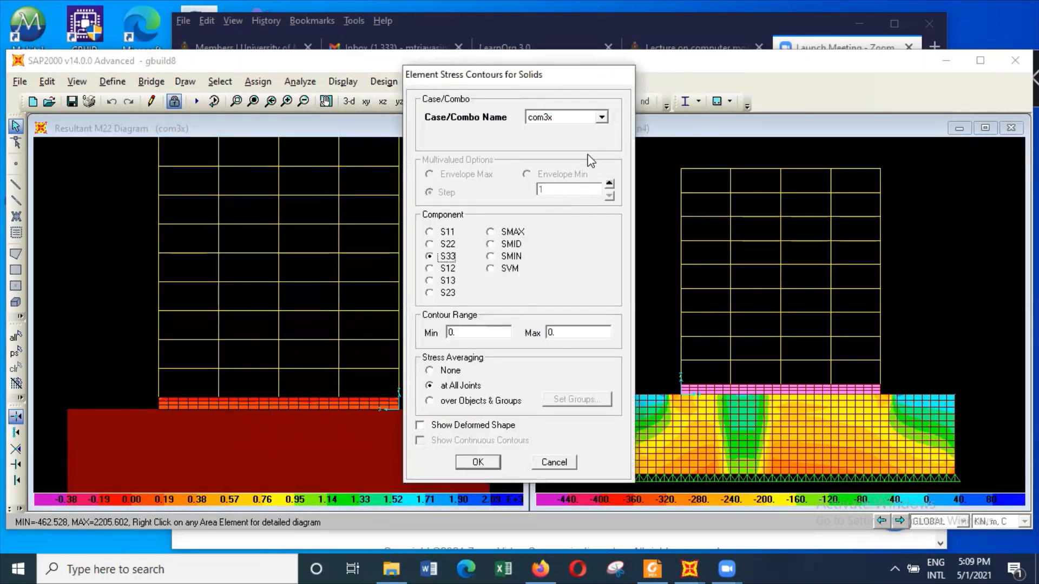
left_click(601, 117)
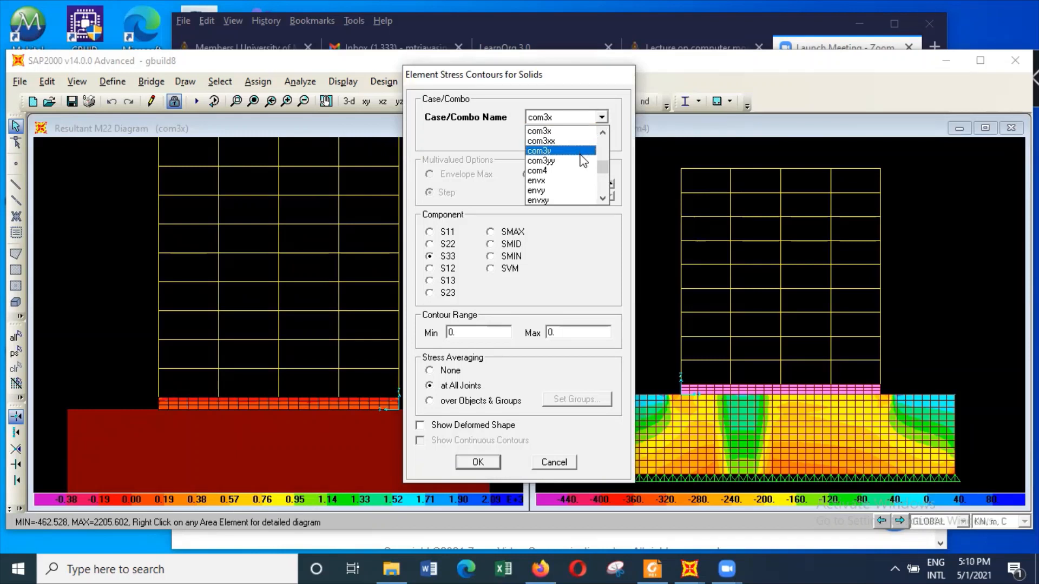
scroll(583, 169, "down", 5)
scroll(582, 169, "down", 3)
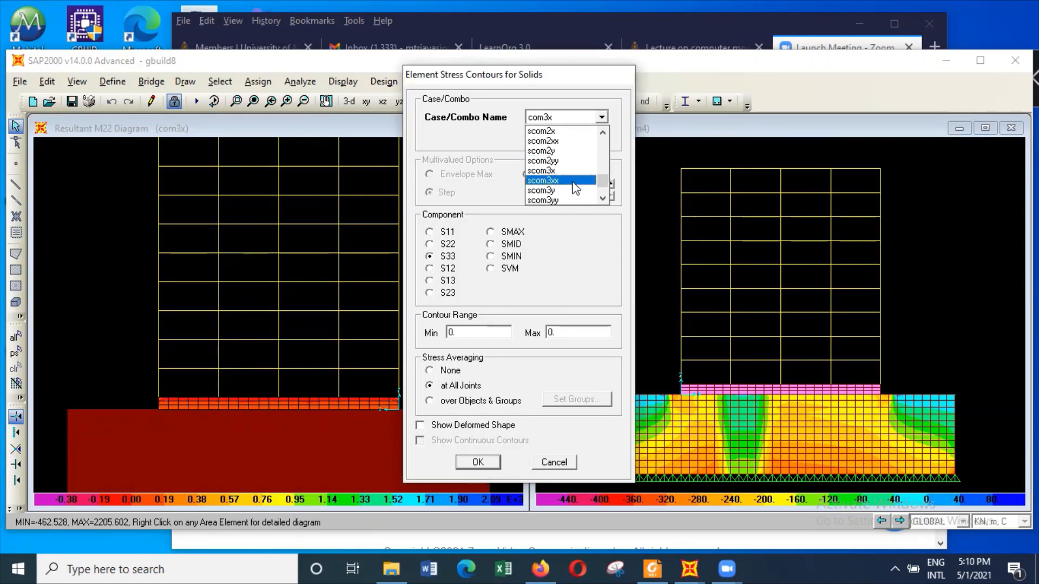
left_click(572, 172)
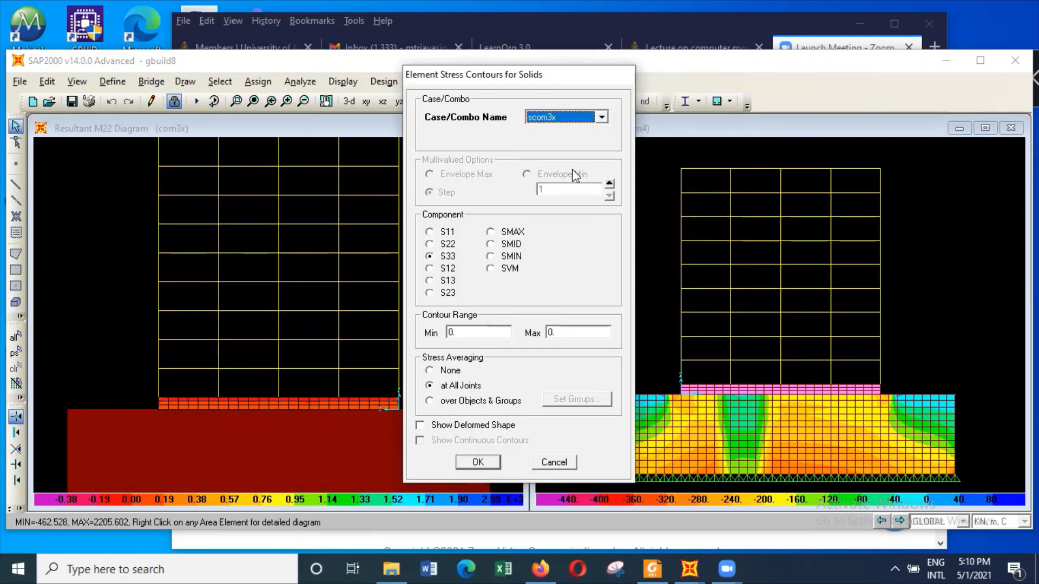
left_click(478, 463)
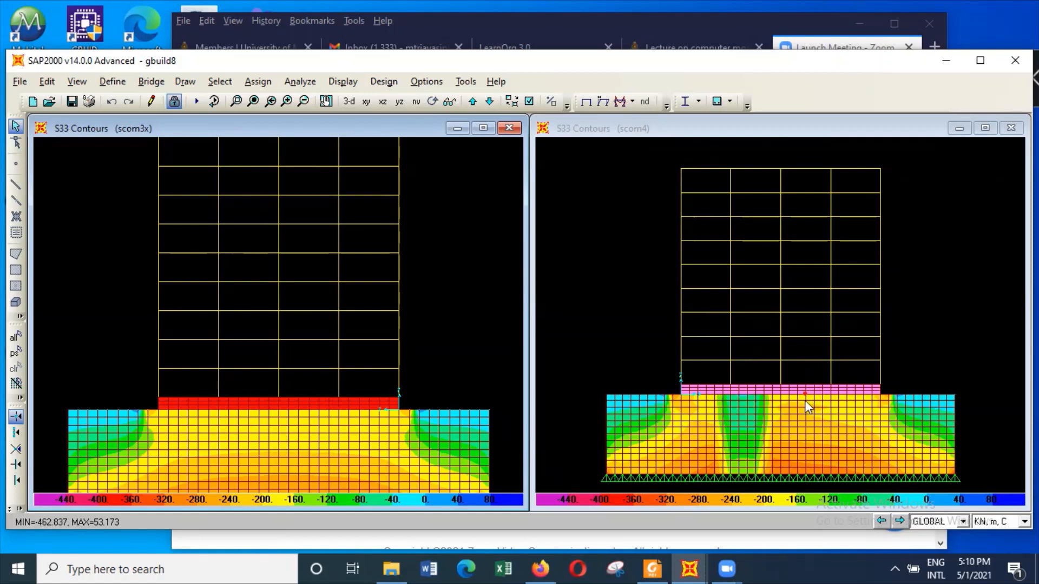
Read the scom3x S33 soil stresses just below the foundation, at its middle and near both edges
mouse_move(368, 430)
mouse_move(323, 420)
mouse_move(388, 410)
mouse_move(169, 428)
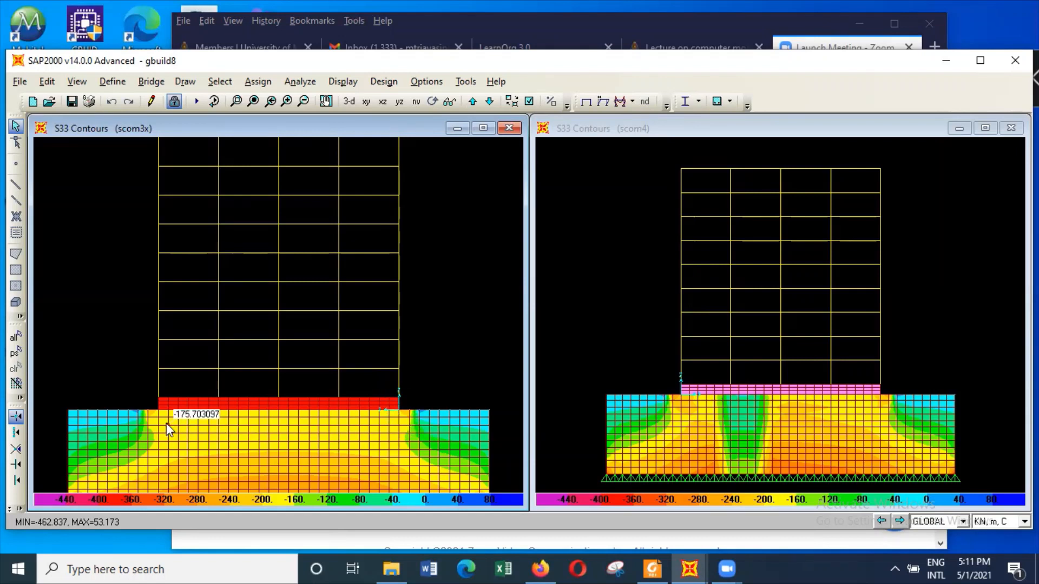